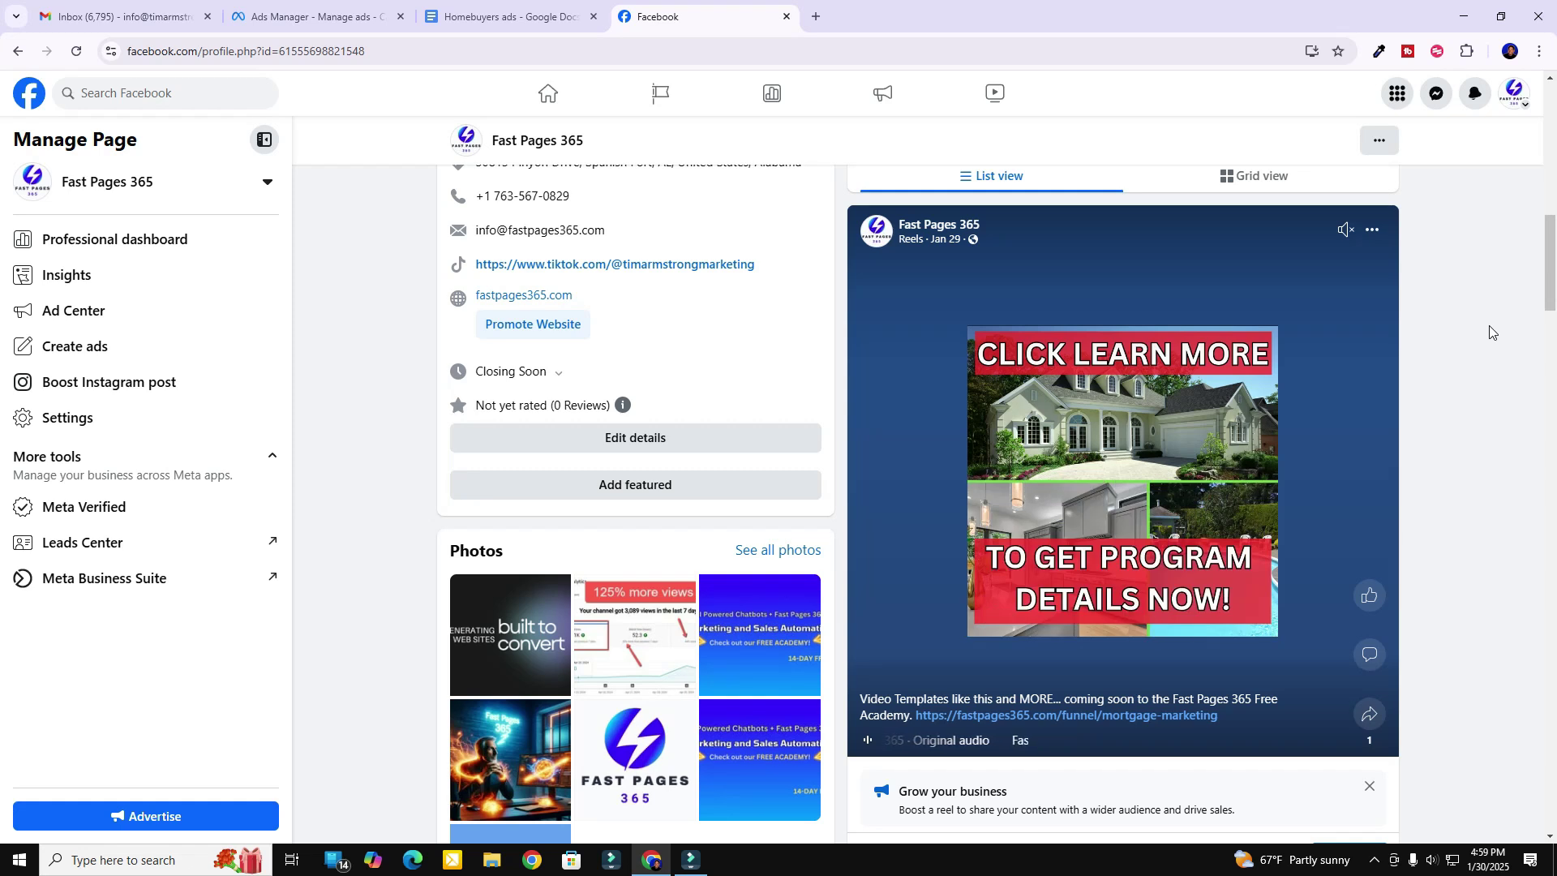
Start a new ad campaign from the Fast Pages 365 page with Traffic as the campaign objective
scroll(1506, 427, up, 8)
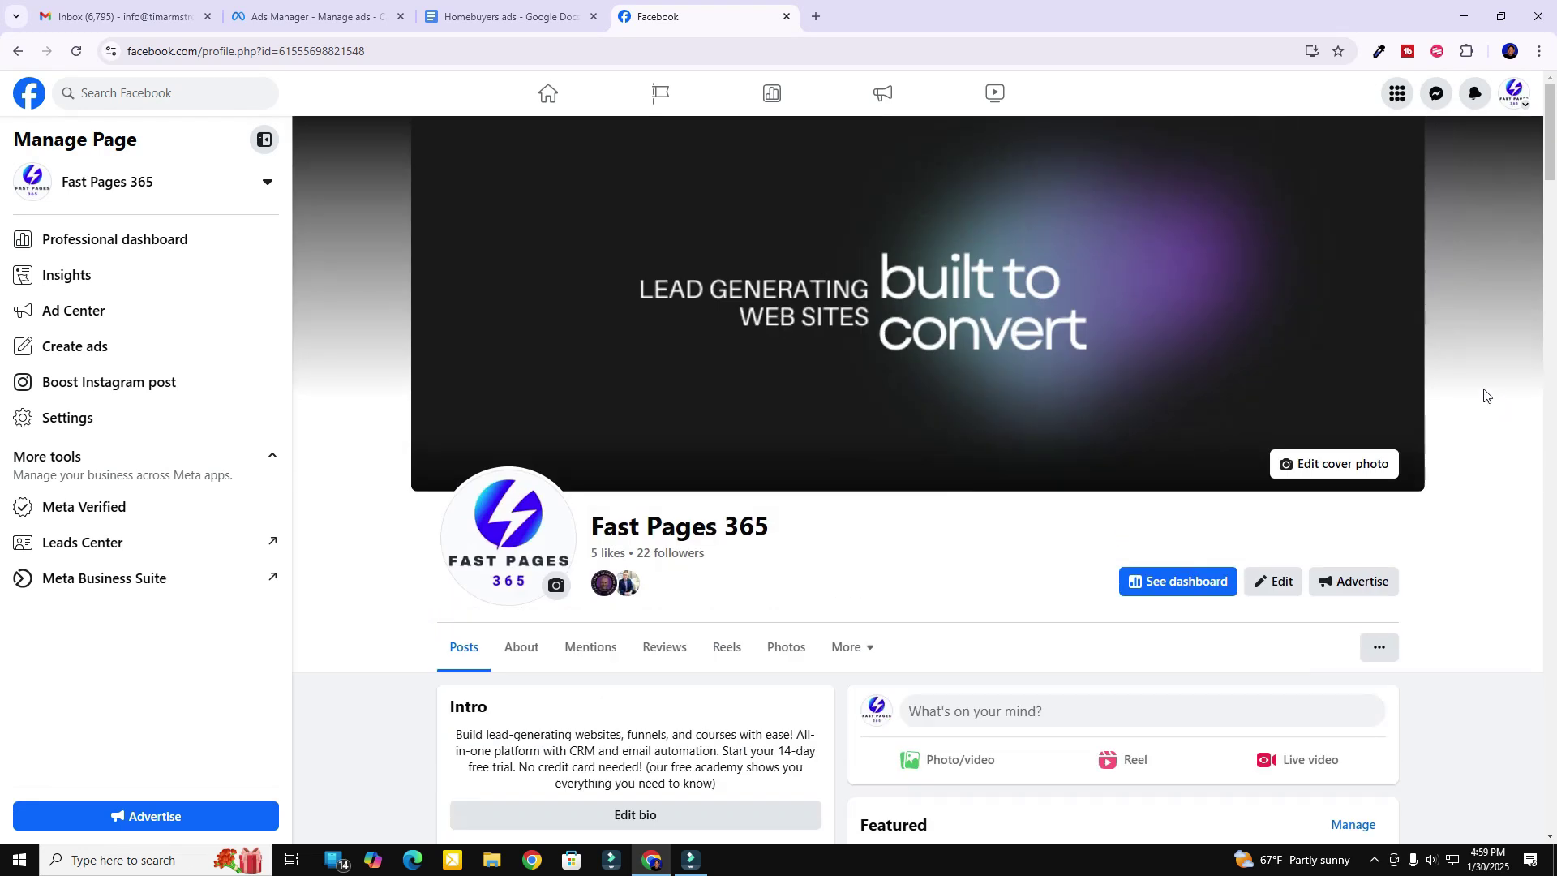
click(1395, 94)
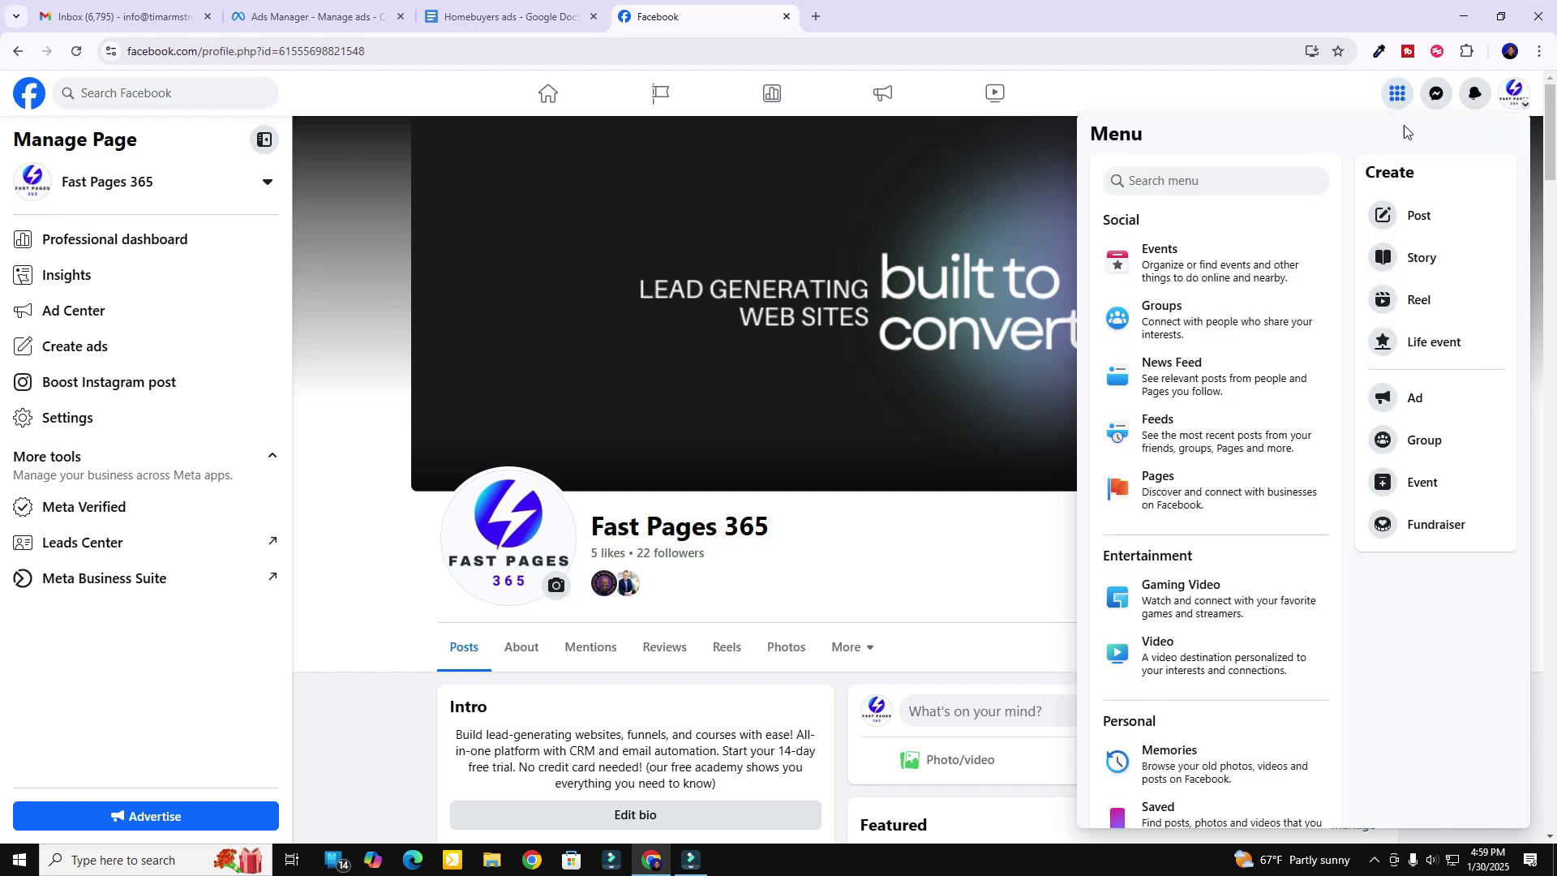
click(1417, 404)
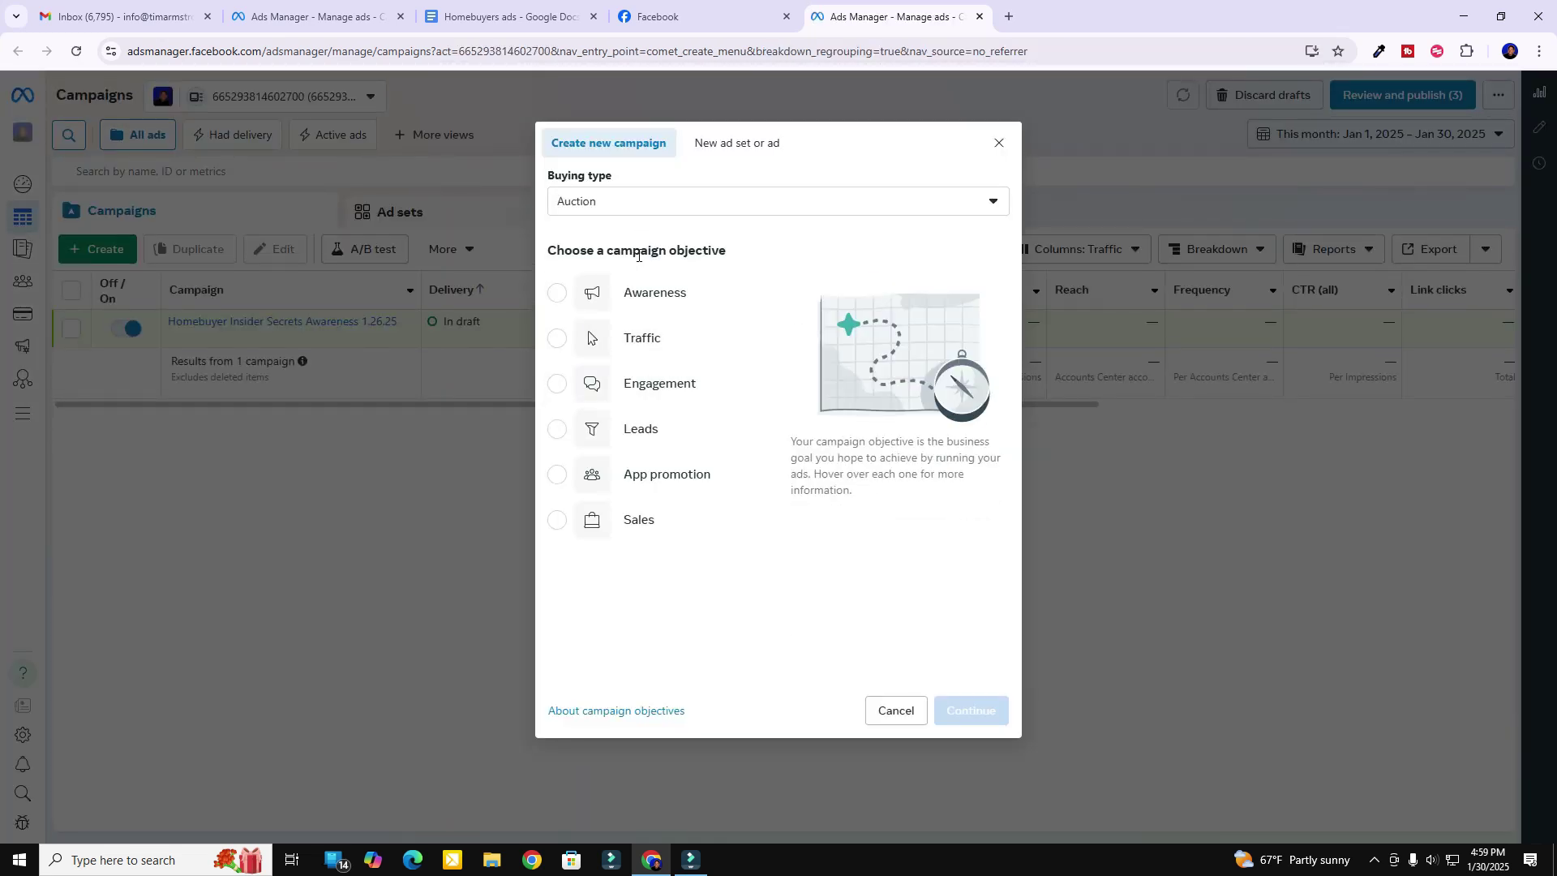
mouse_move(626, 345)
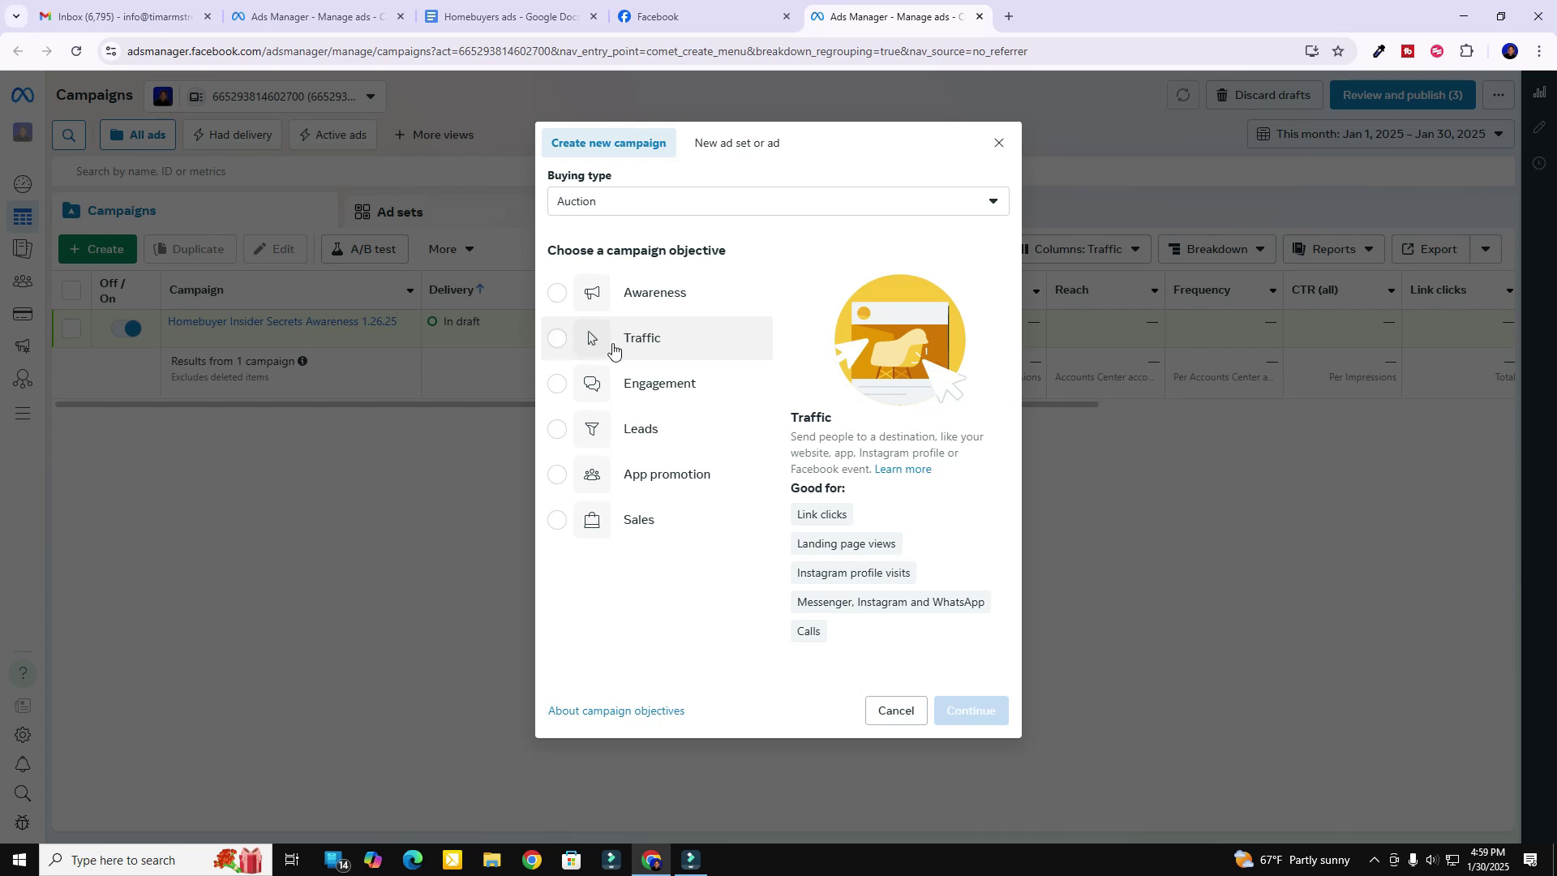
click(558, 339)
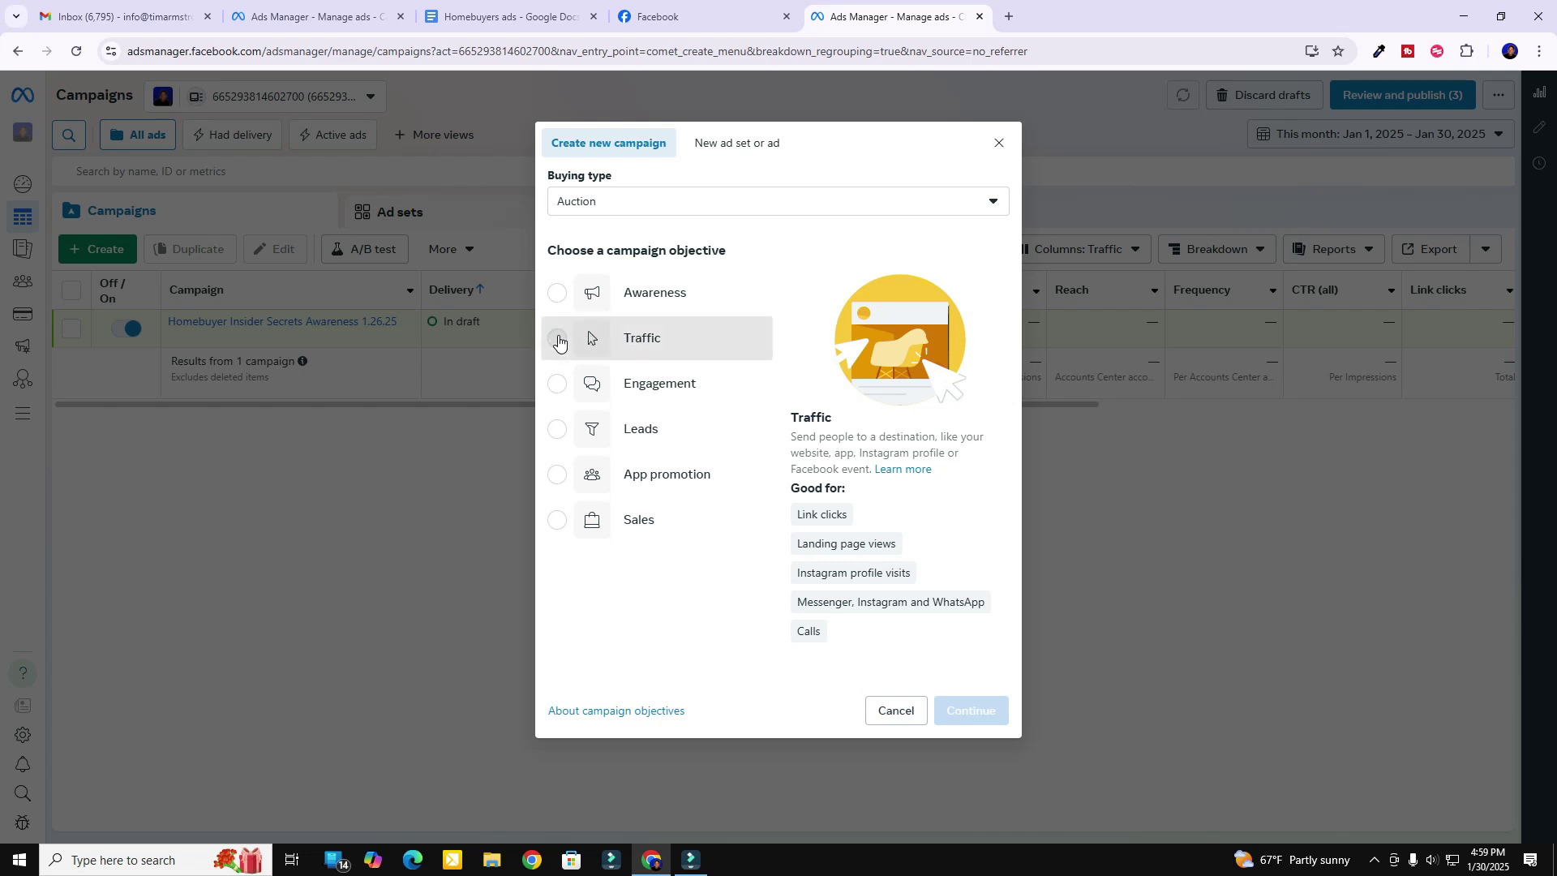
click(967, 713)
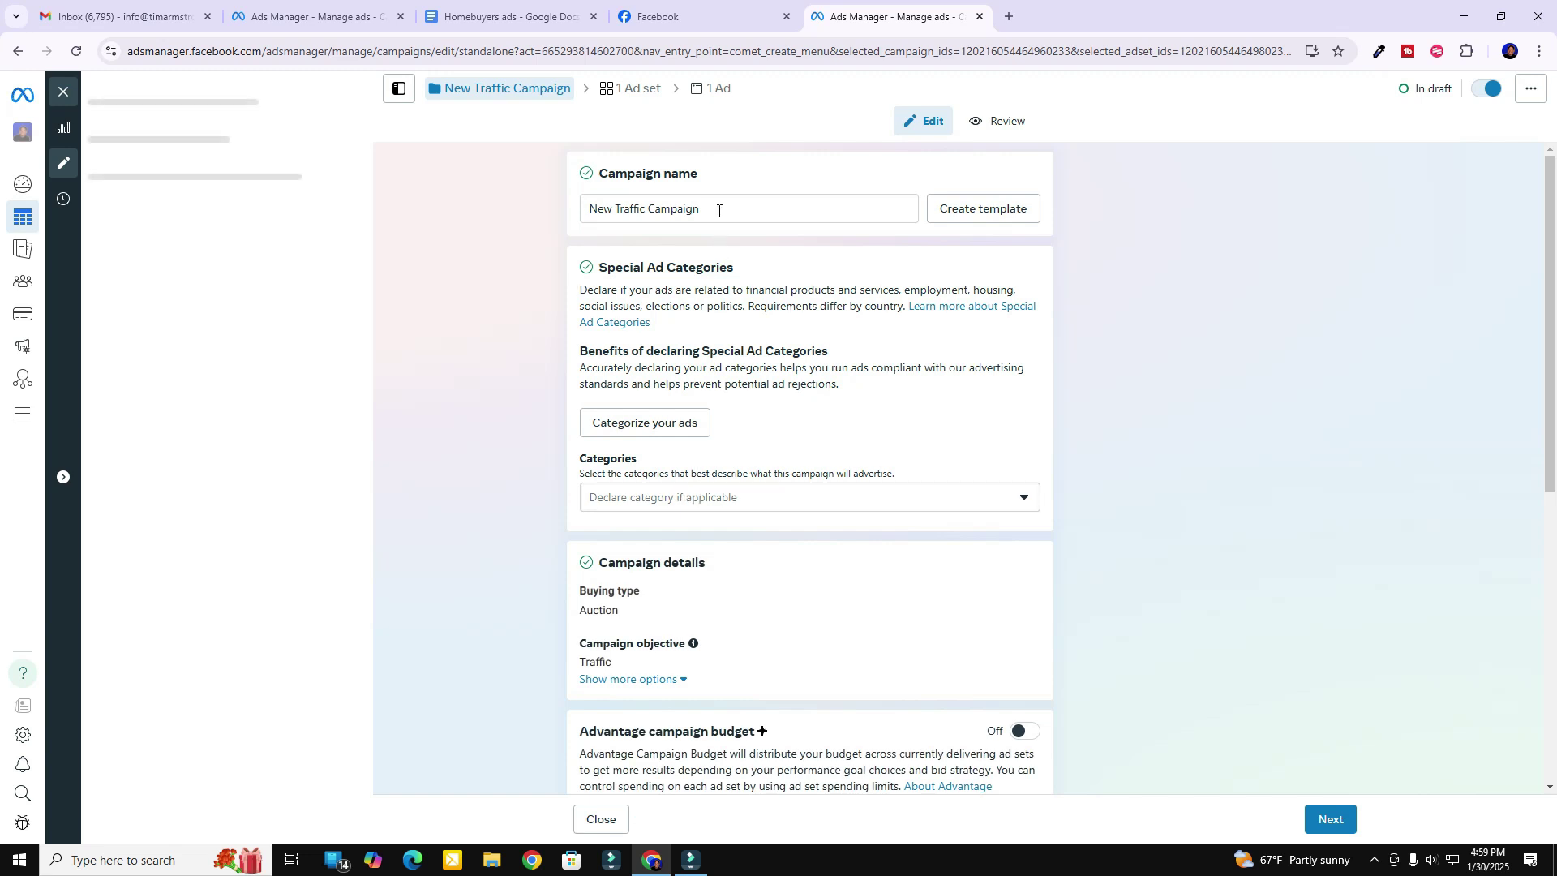
Name the campaign "traffic 2.0" and select the entered name for reuse
click(714, 209)
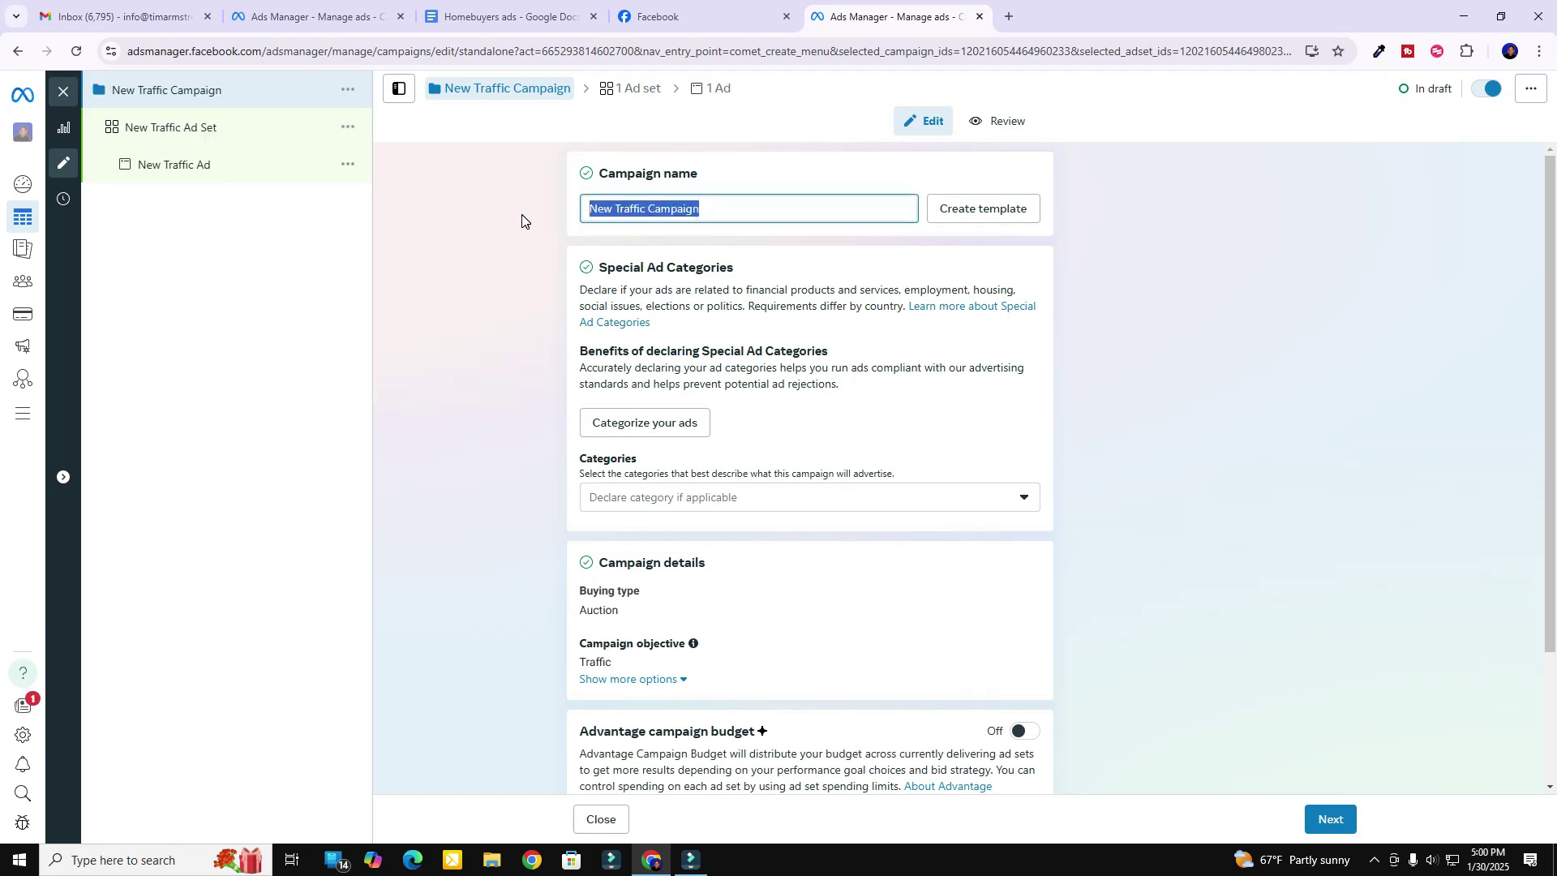
text(trasf)
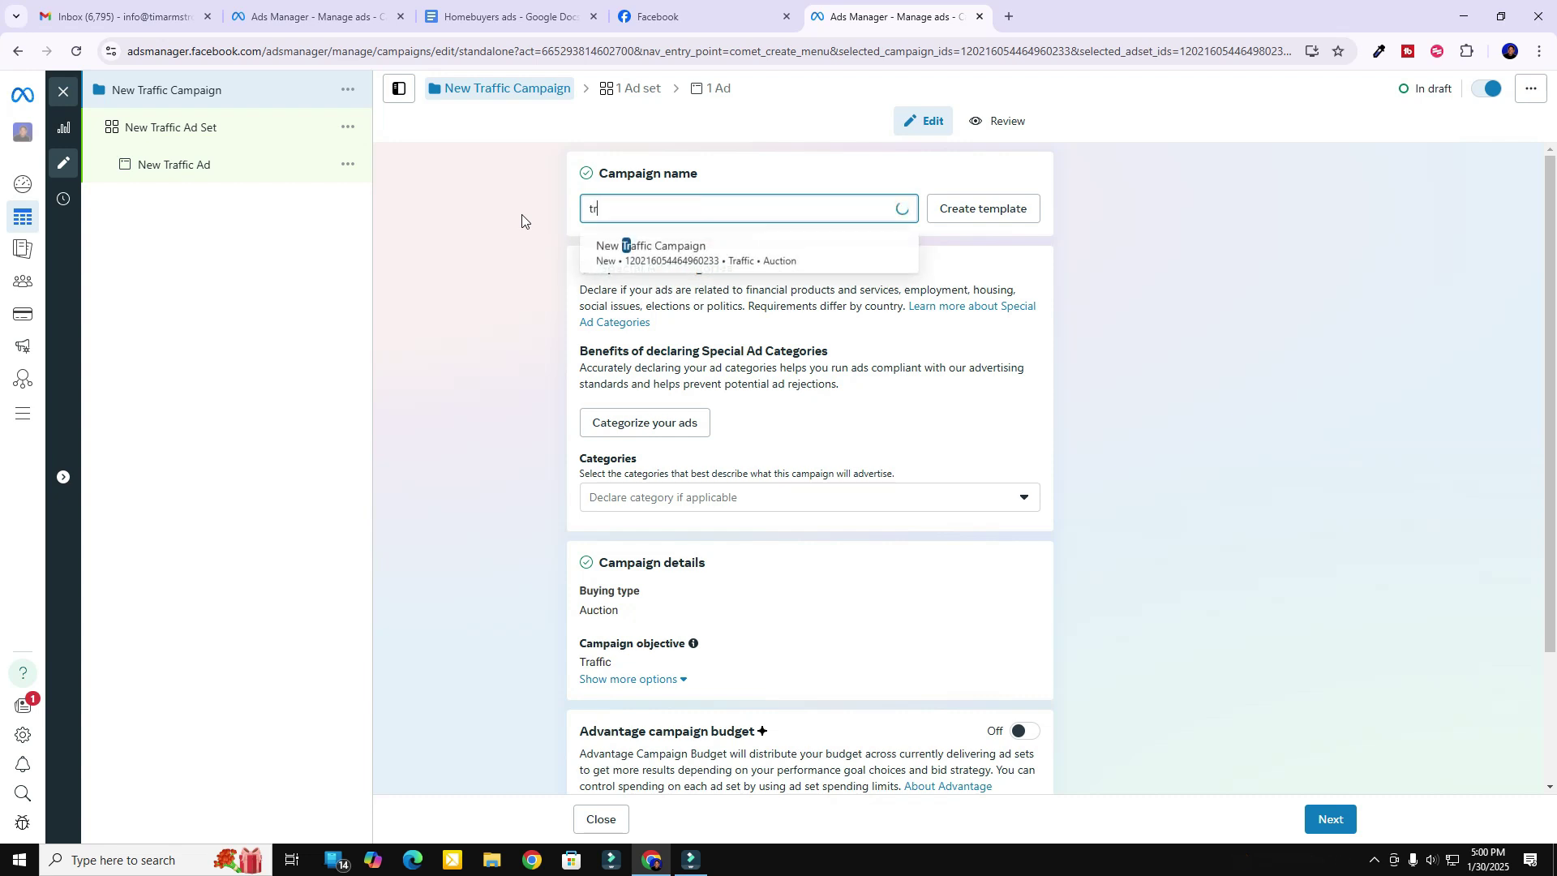
key(BackSpace)
key(BackSpace)
text(ffic 2.0)
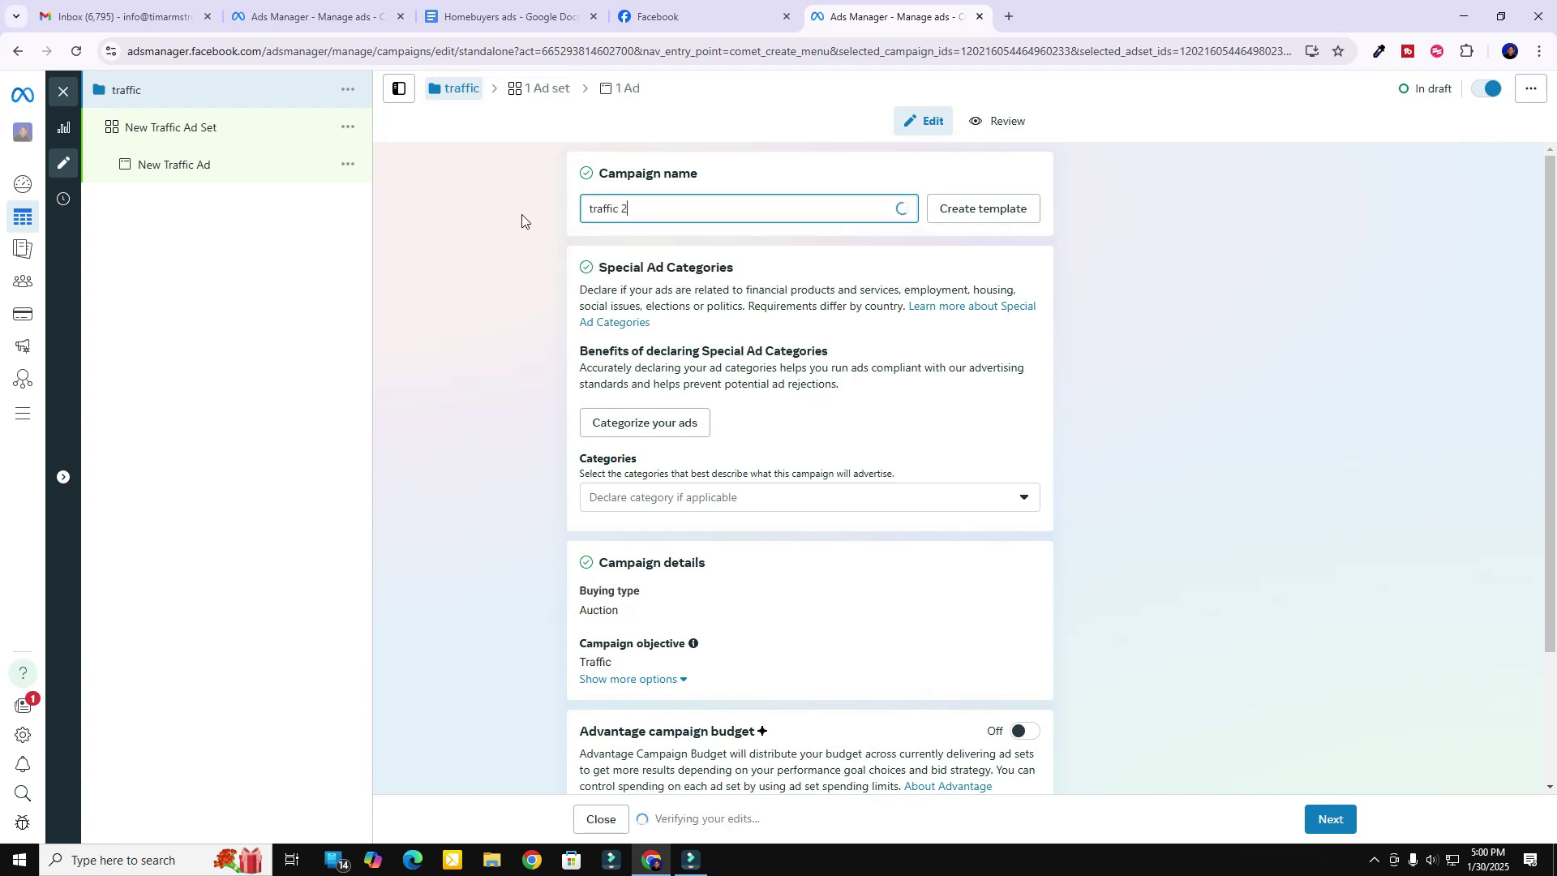
triple_click(645, 208)
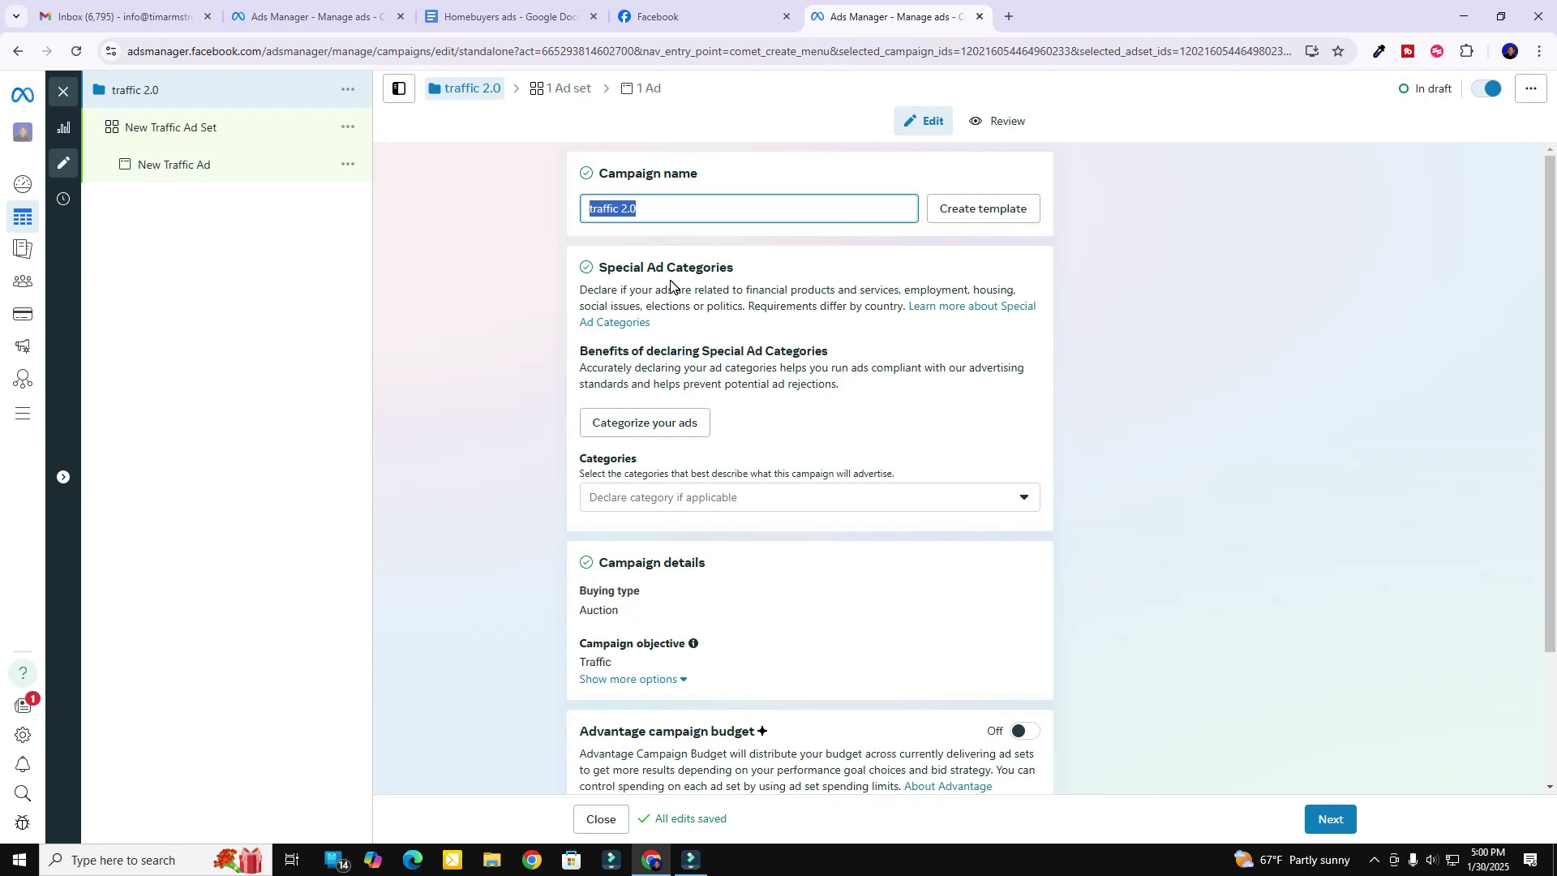
Declare Housing as the campaign's special ad category and proceed to the ad set settings
click(677, 497)
click(670, 636)
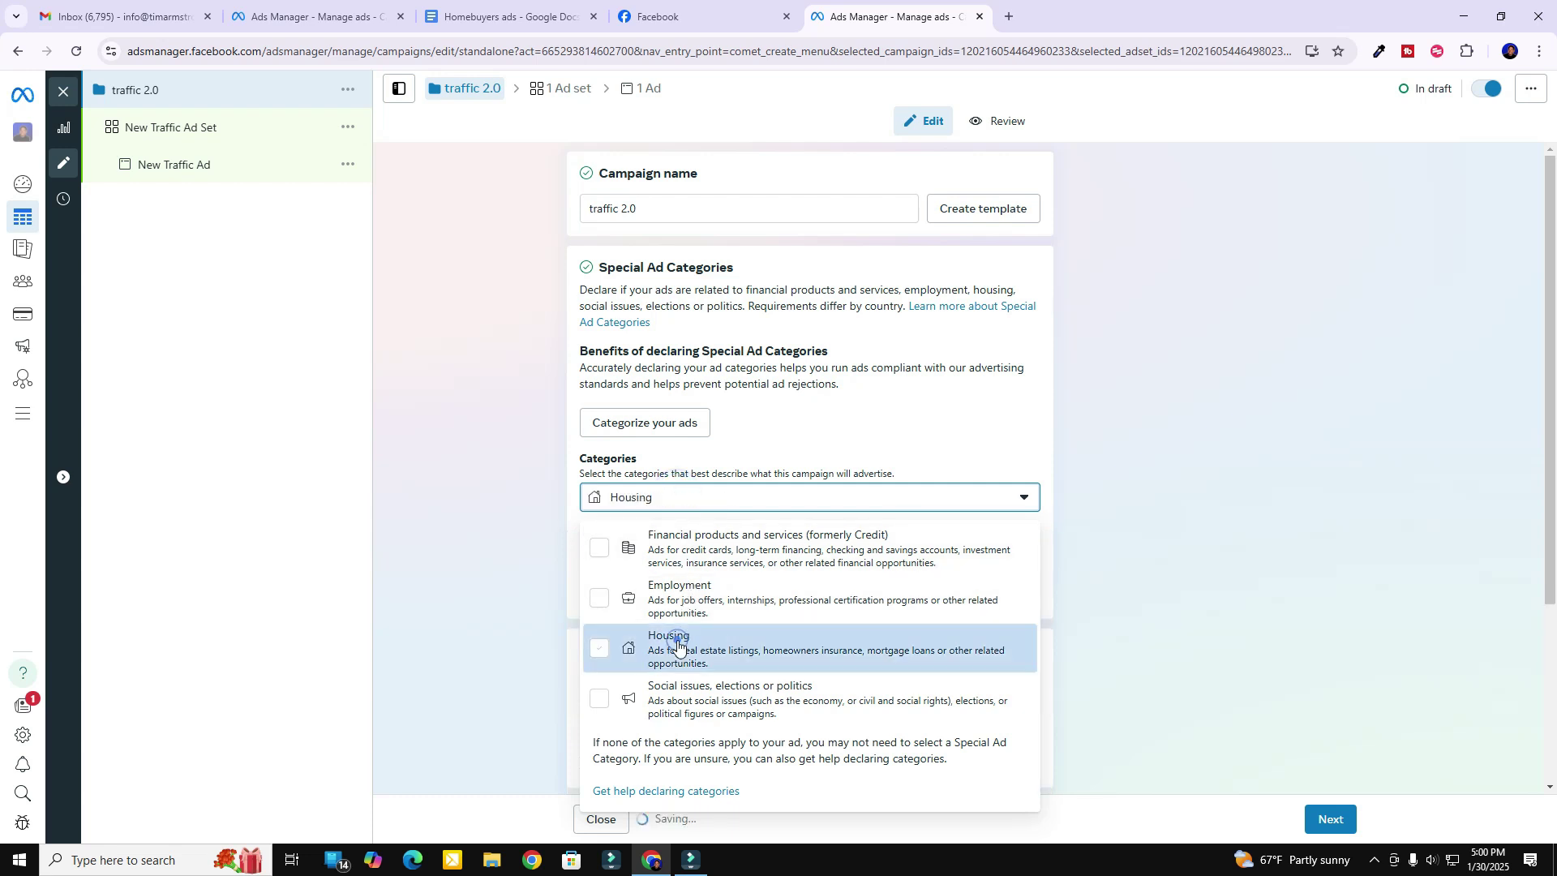
click(944, 449)
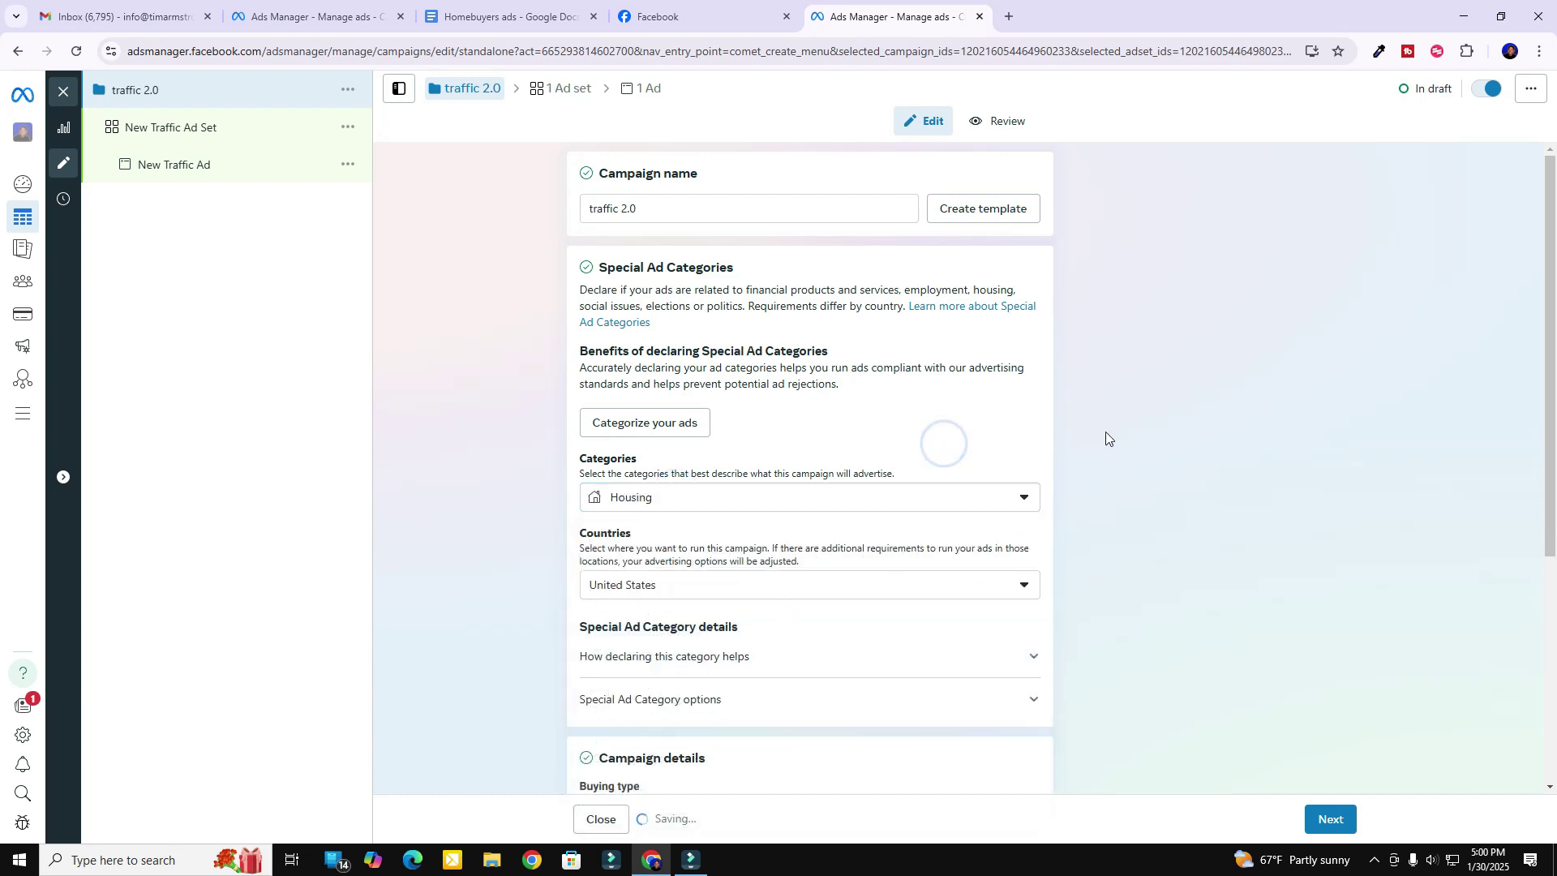
scroll(1228, 416, down, 3)
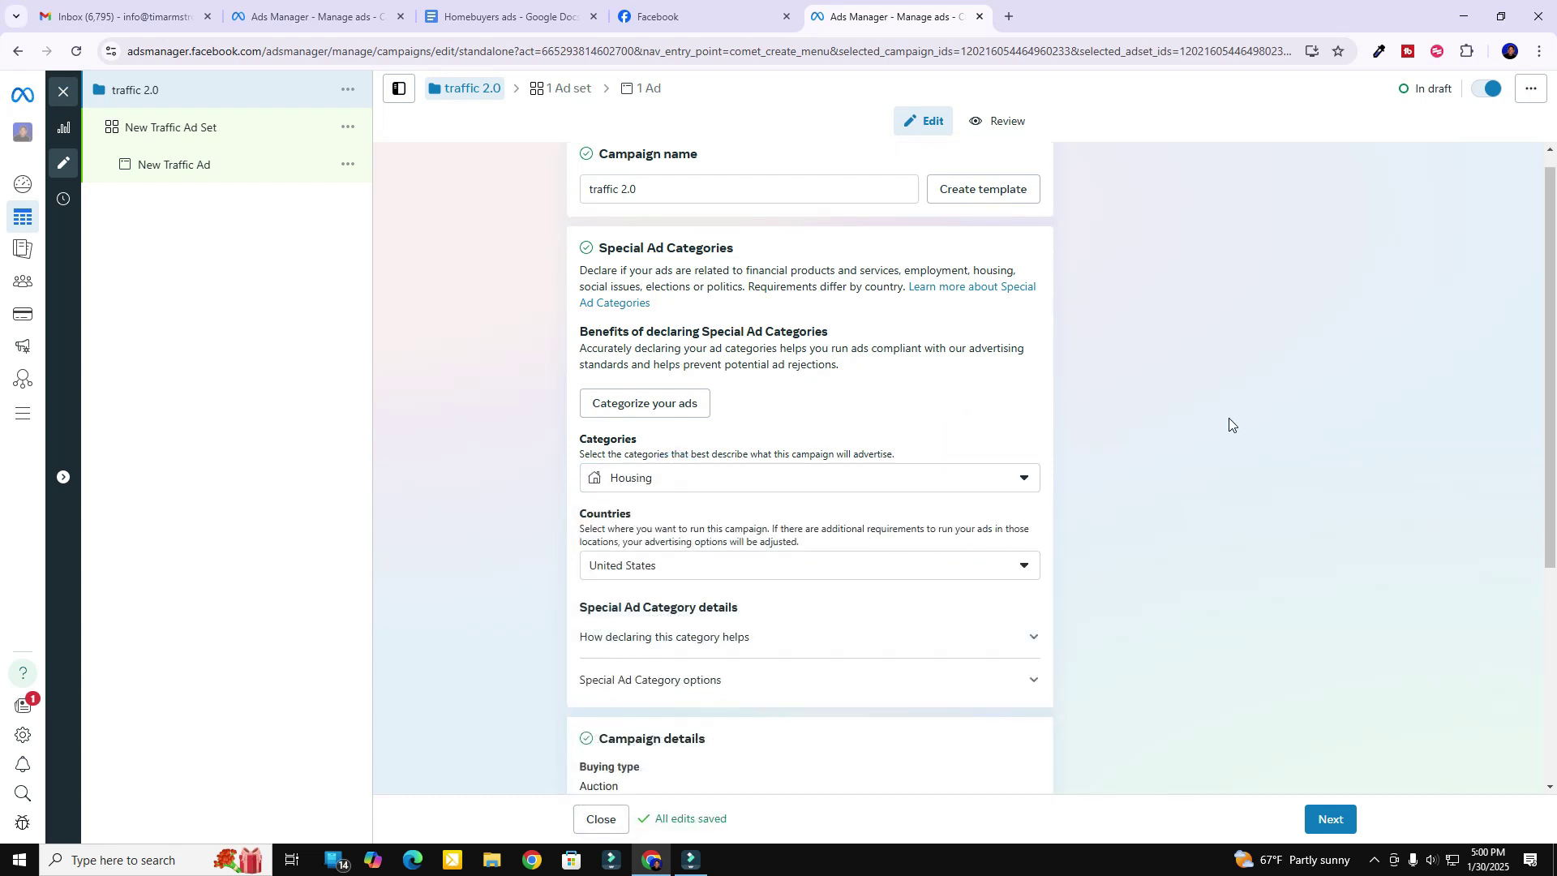
scroll(1228, 417, down, 2)
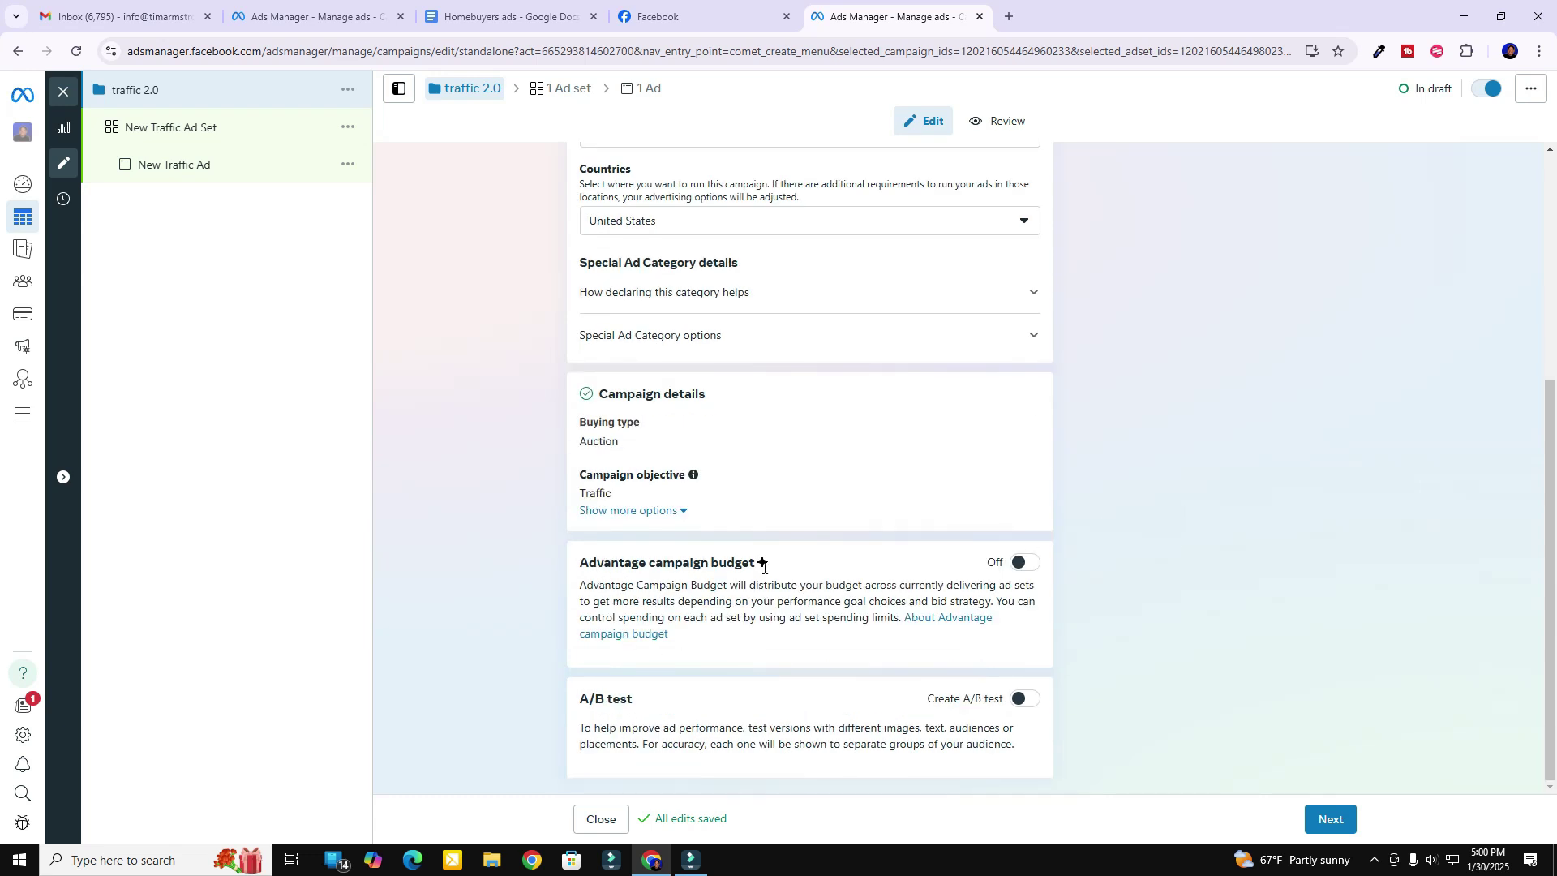
click(1323, 821)
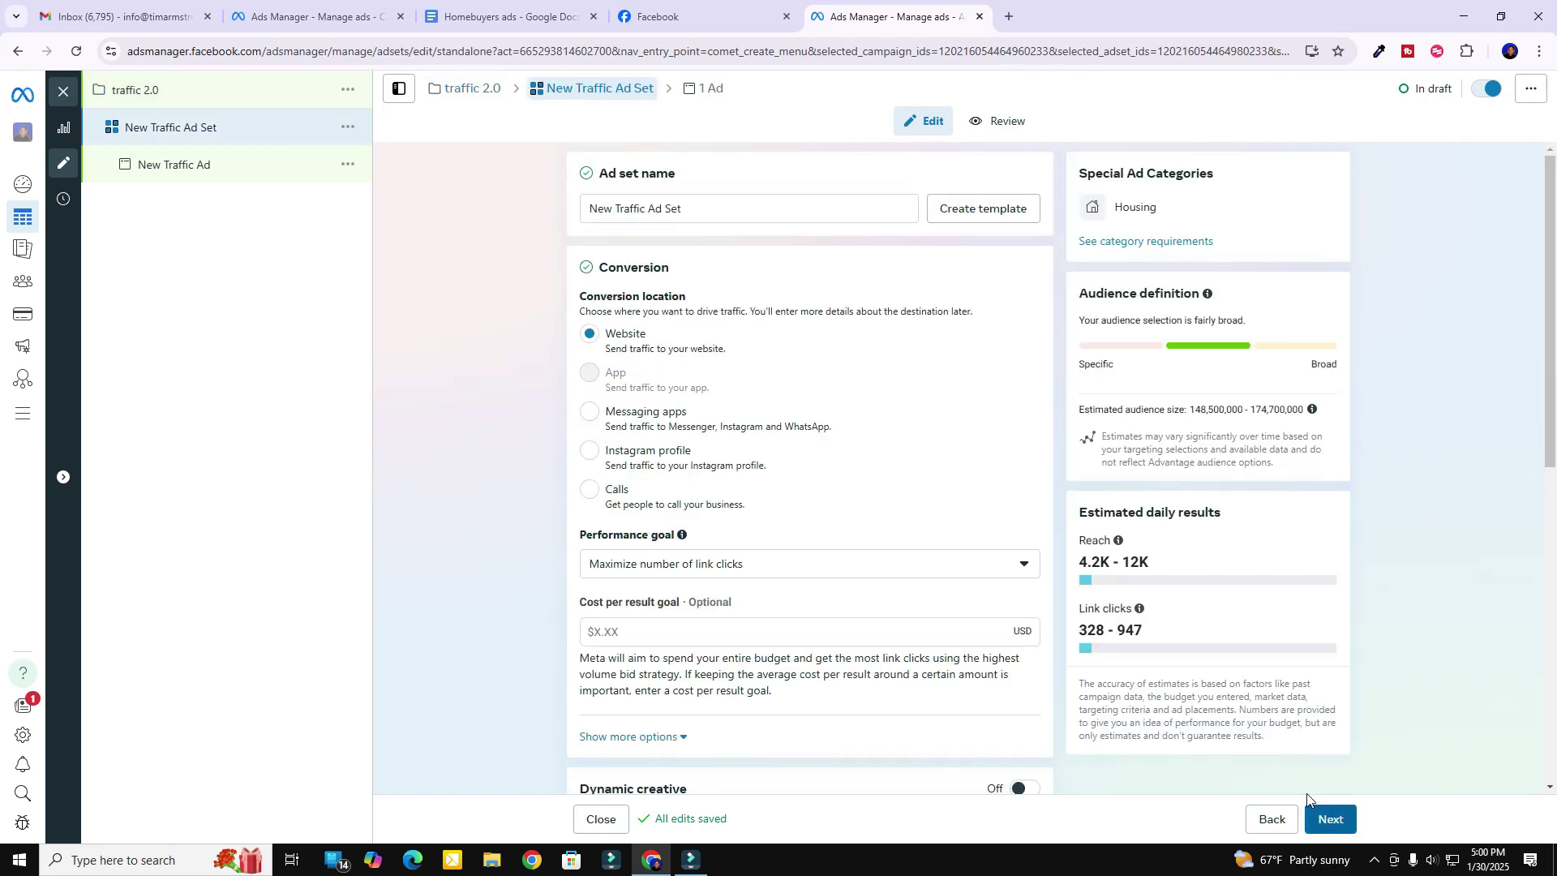
Name the ad set "traffic 2.0" and keep its performance goal at maximizing the number of link clicks
triple_click(701, 204)
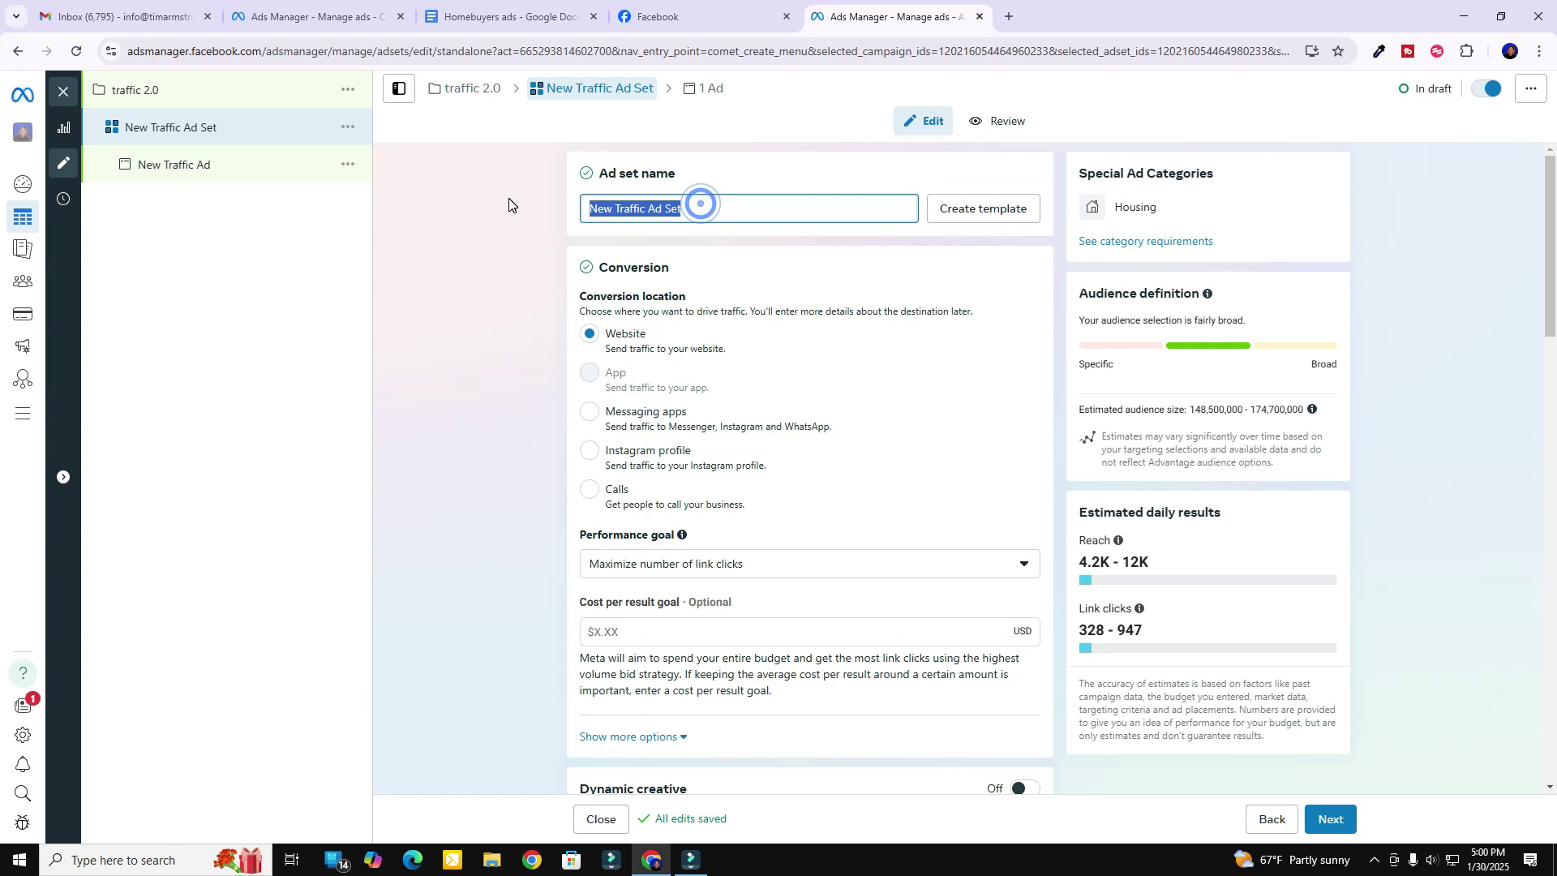
text(traffic 2.0)
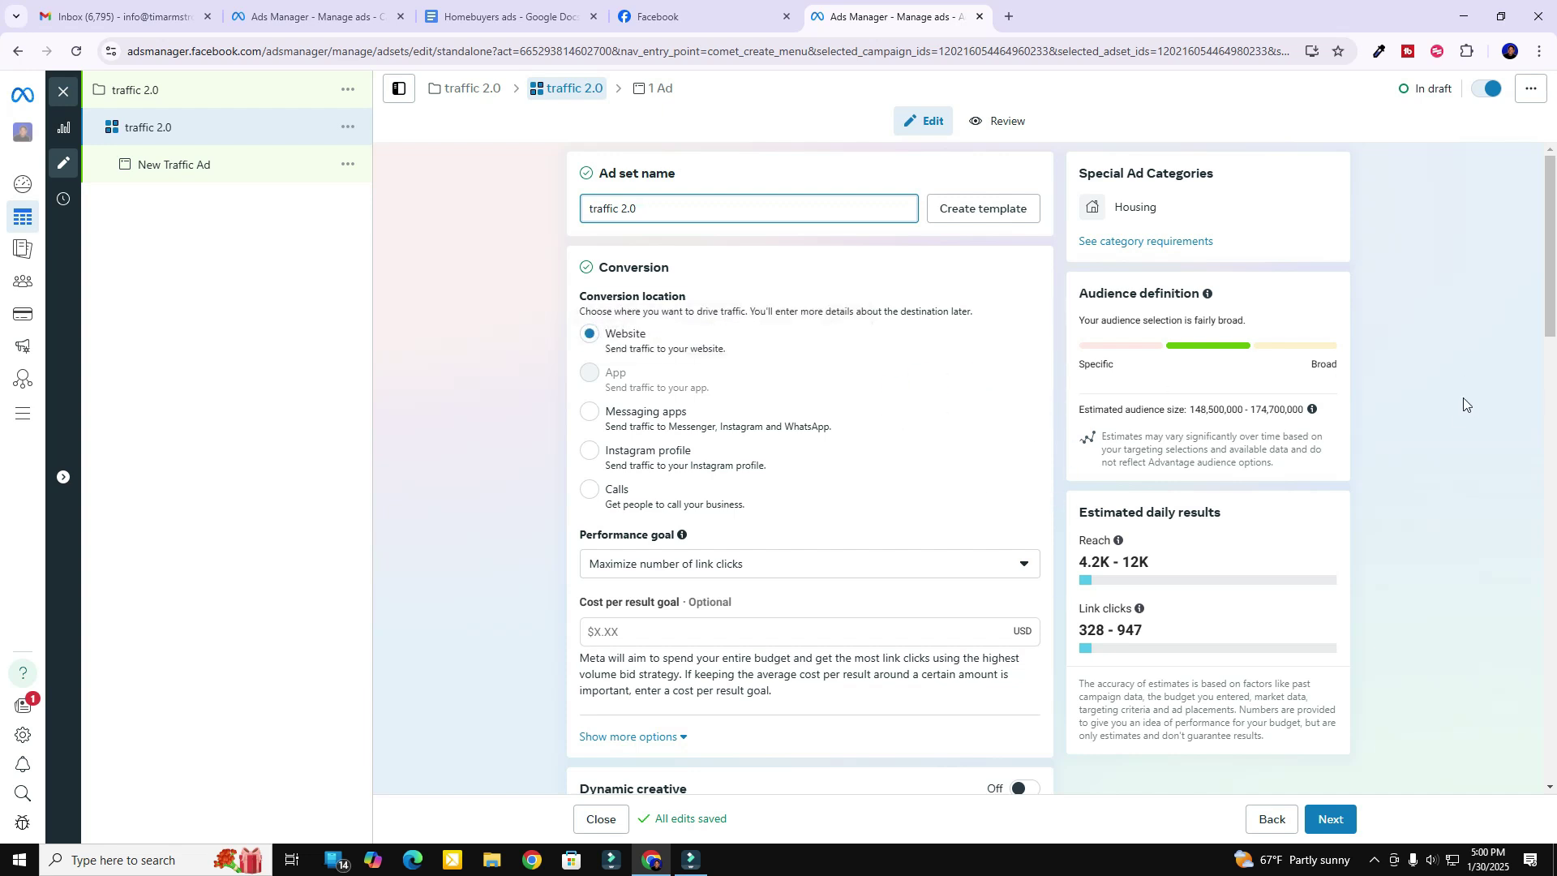
click(657, 566)
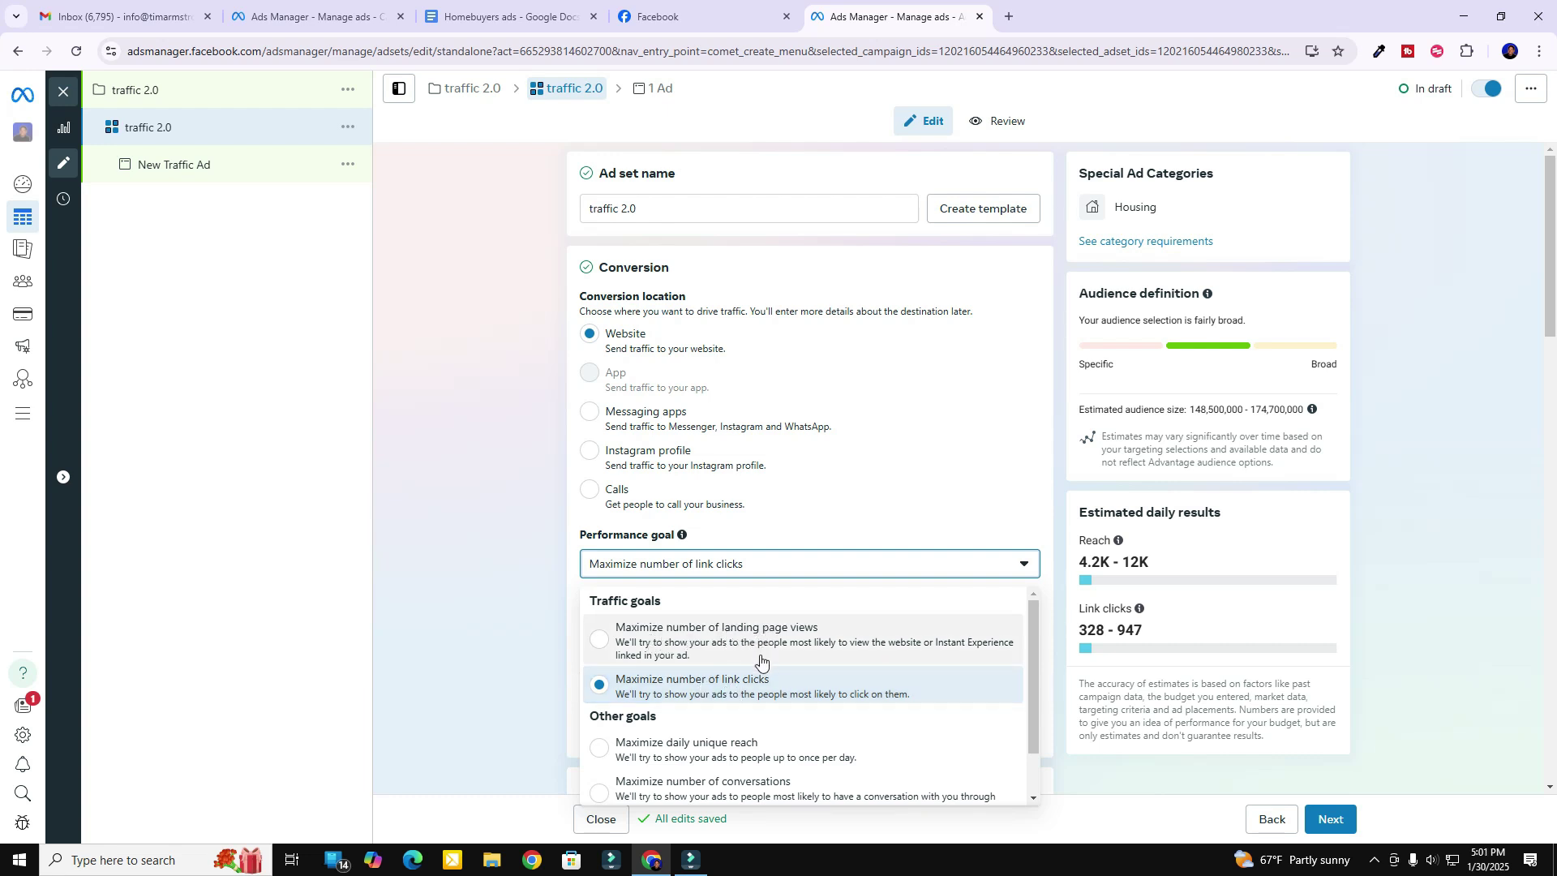
click(667, 688)
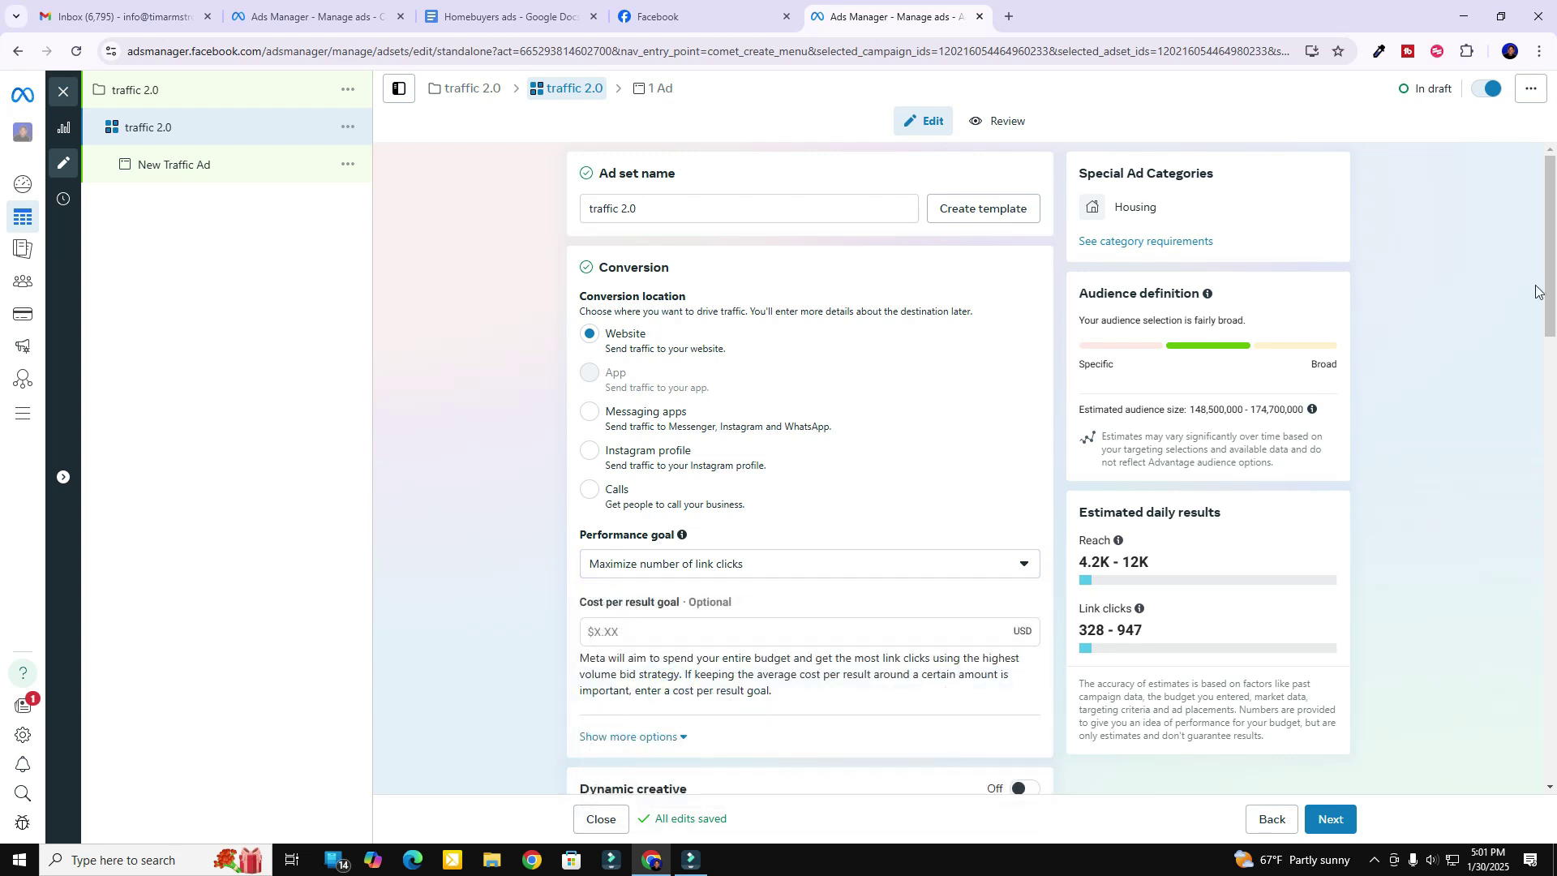
Set the ad set's daily budget to $2.00 and leave the schedule without an end date
drag(1550, 240, 1555, 385)
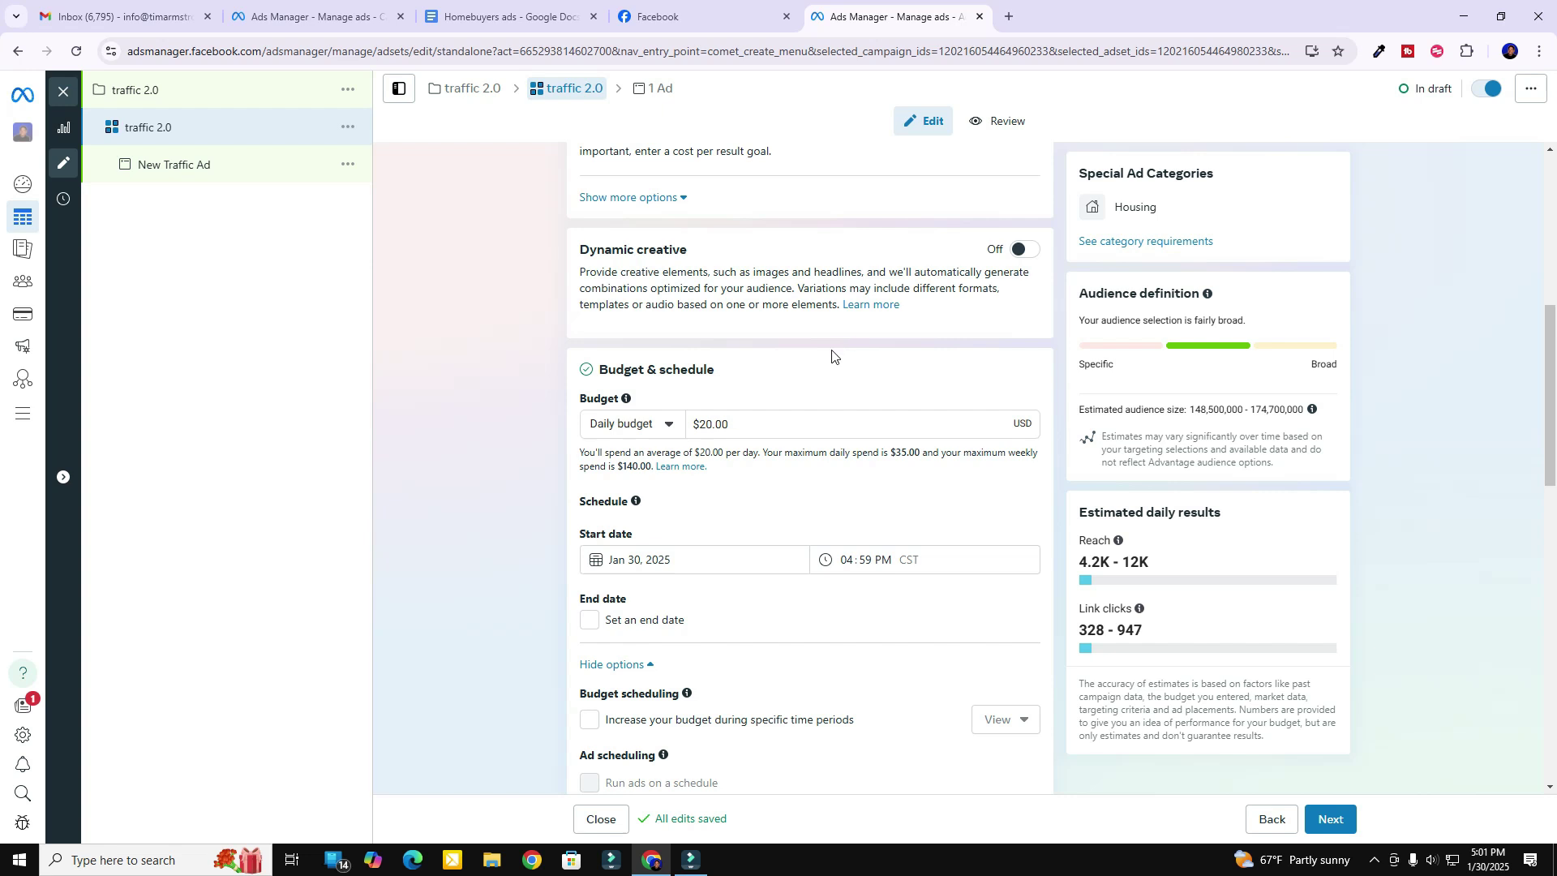
click(739, 426)
text(2.00)
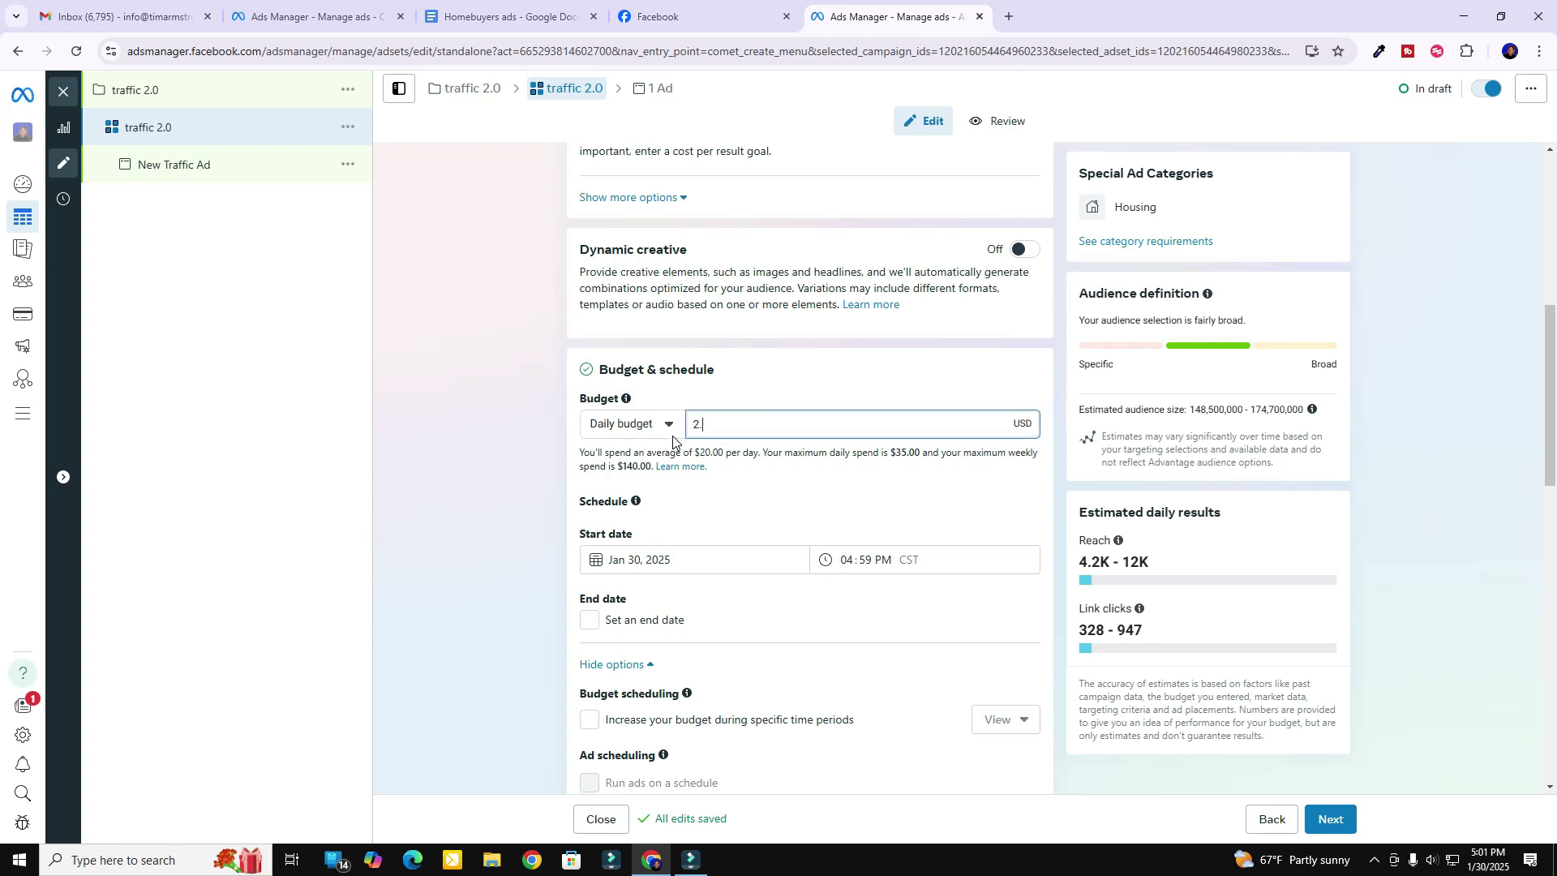
click(771, 484)
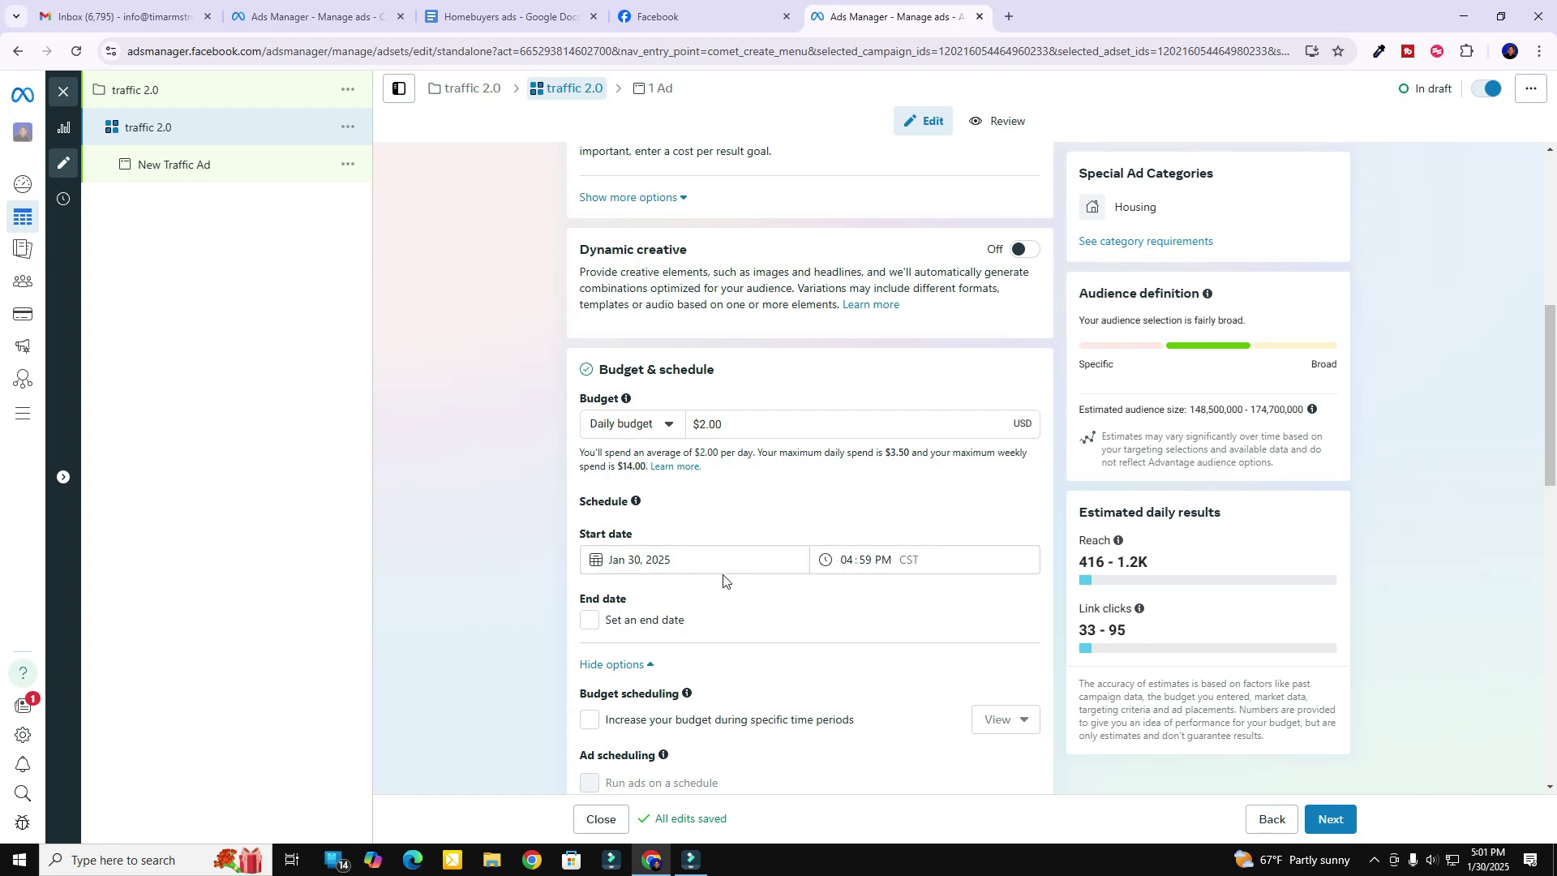
click(595, 622)
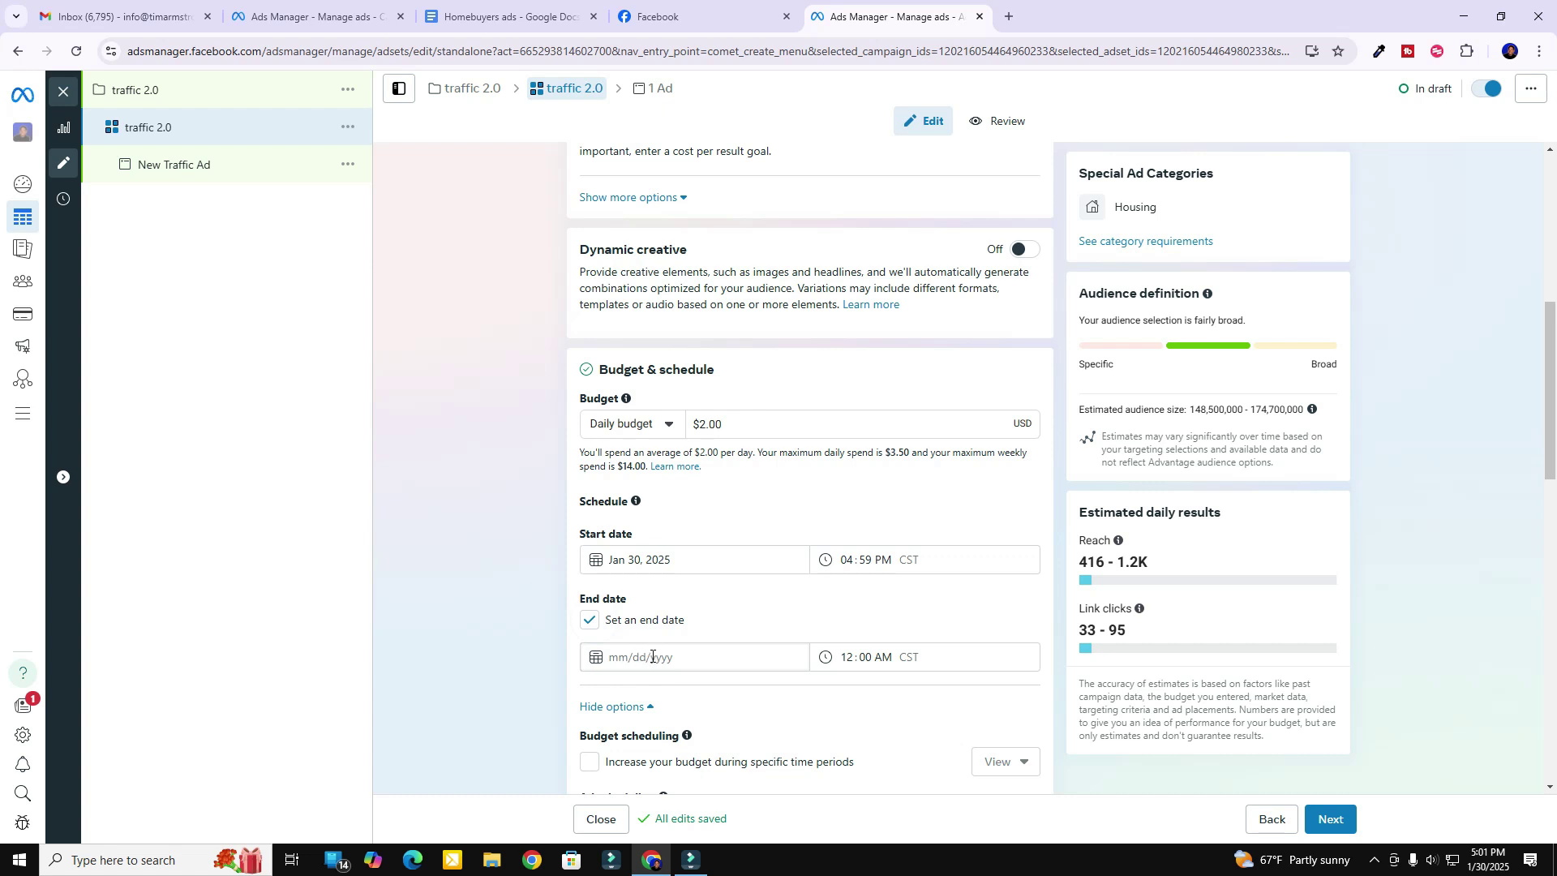
click(589, 622)
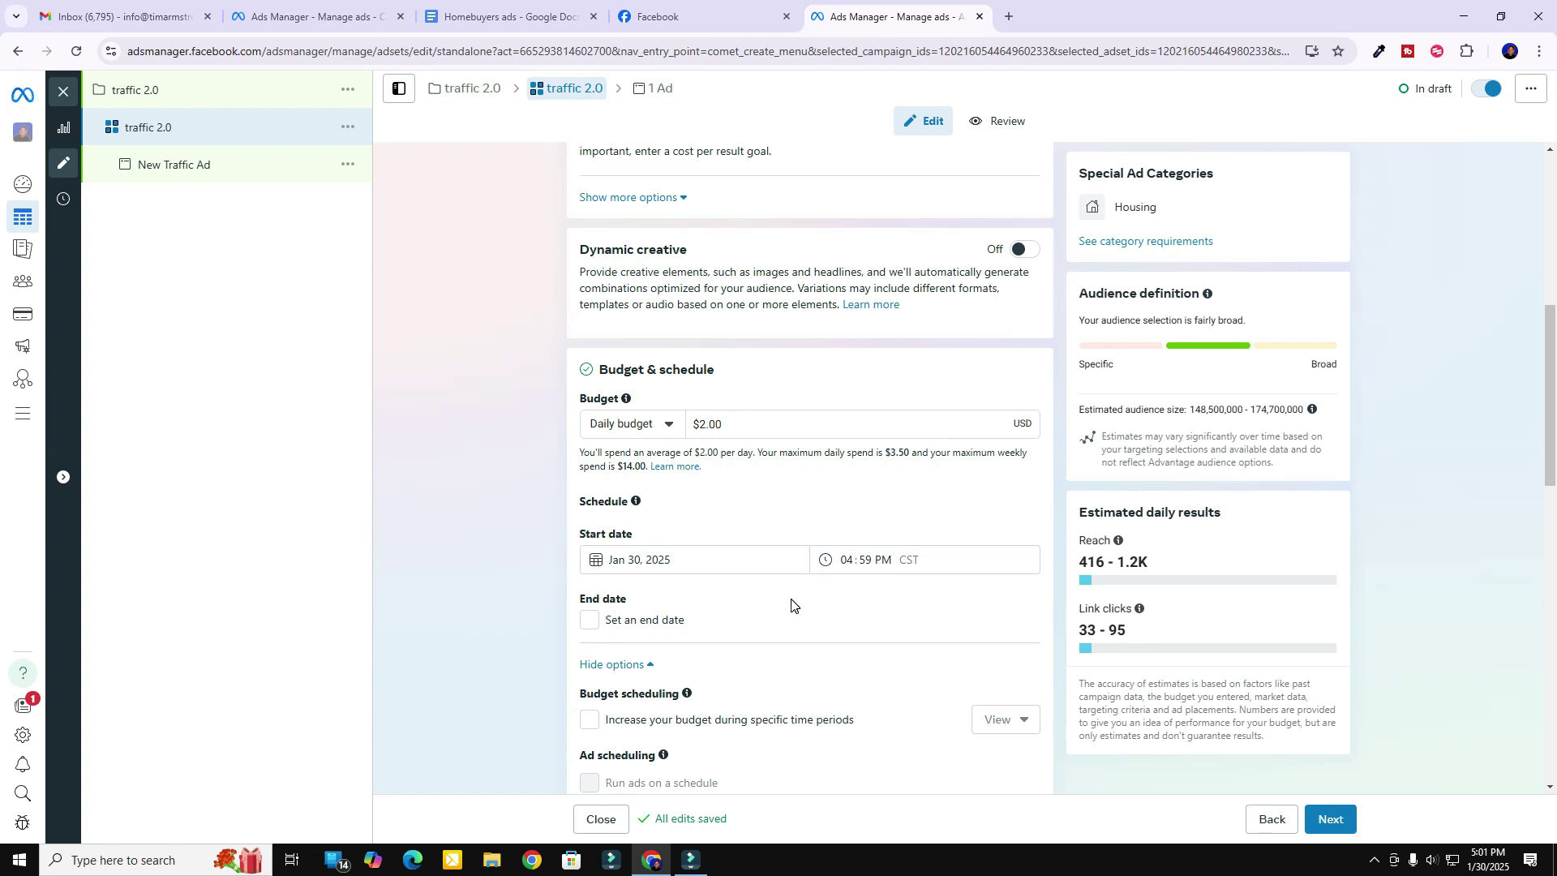
Change the audience location from the United States to the state of Florida
scroll(791, 605, down, 3)
scroll(871, 558, down, 6)
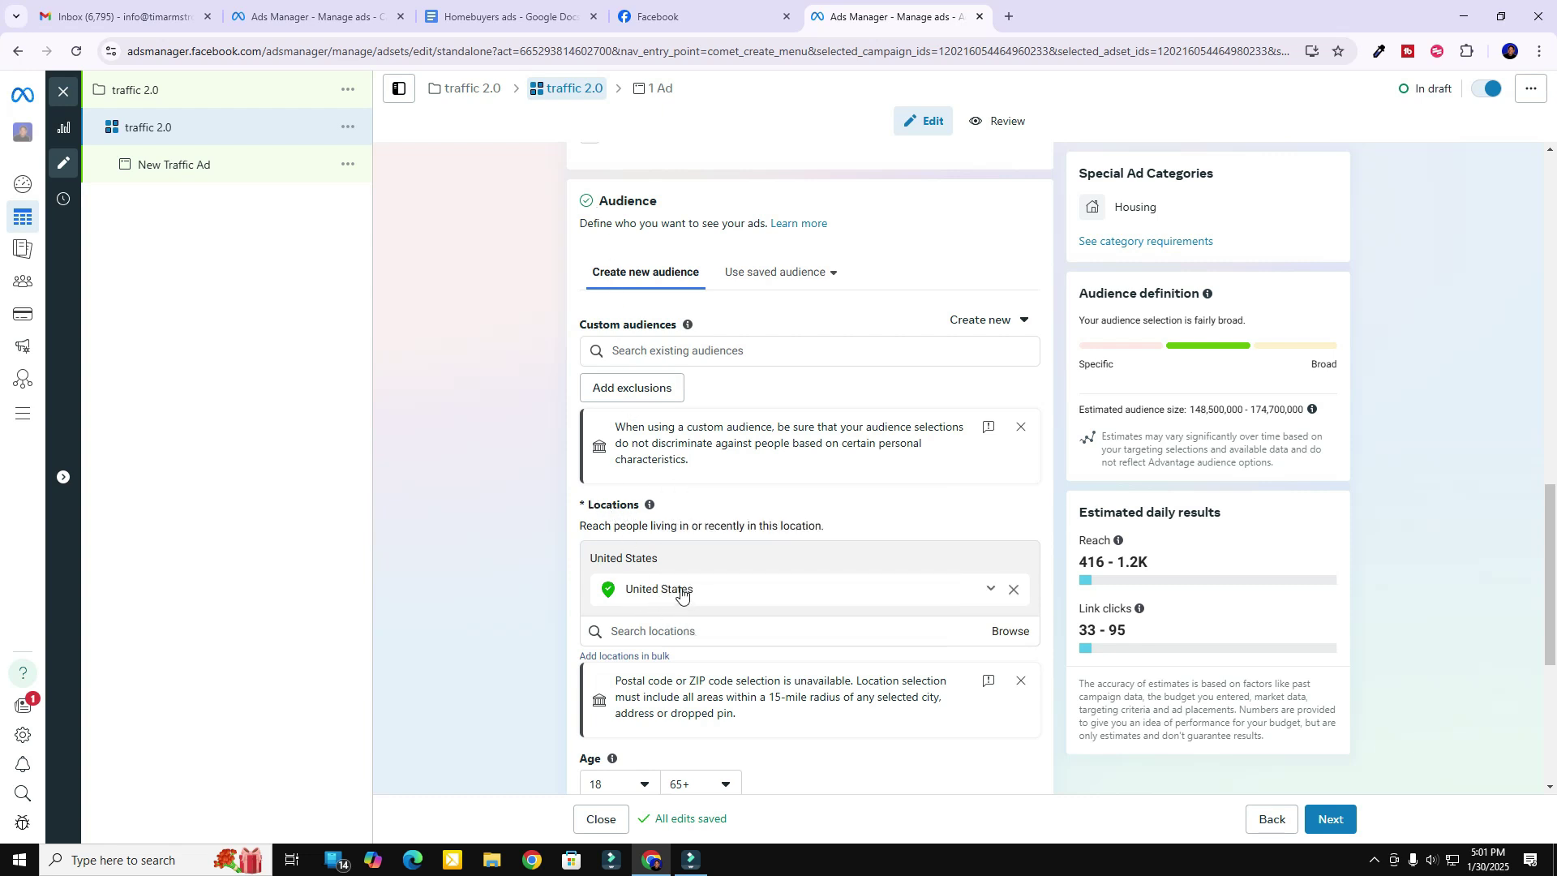
click(648, 634)
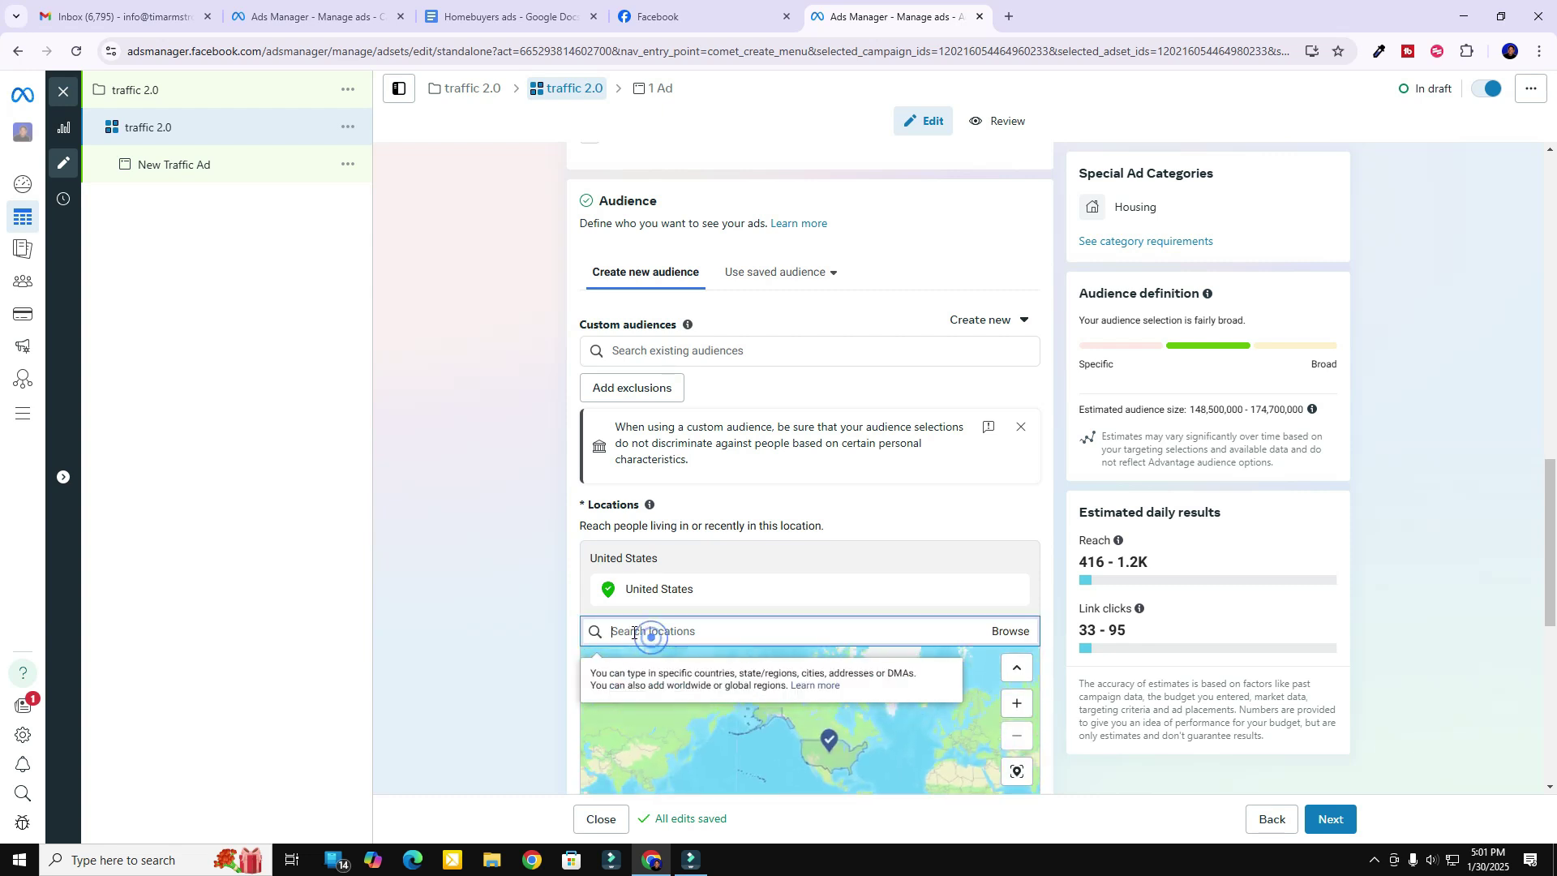
text(F)
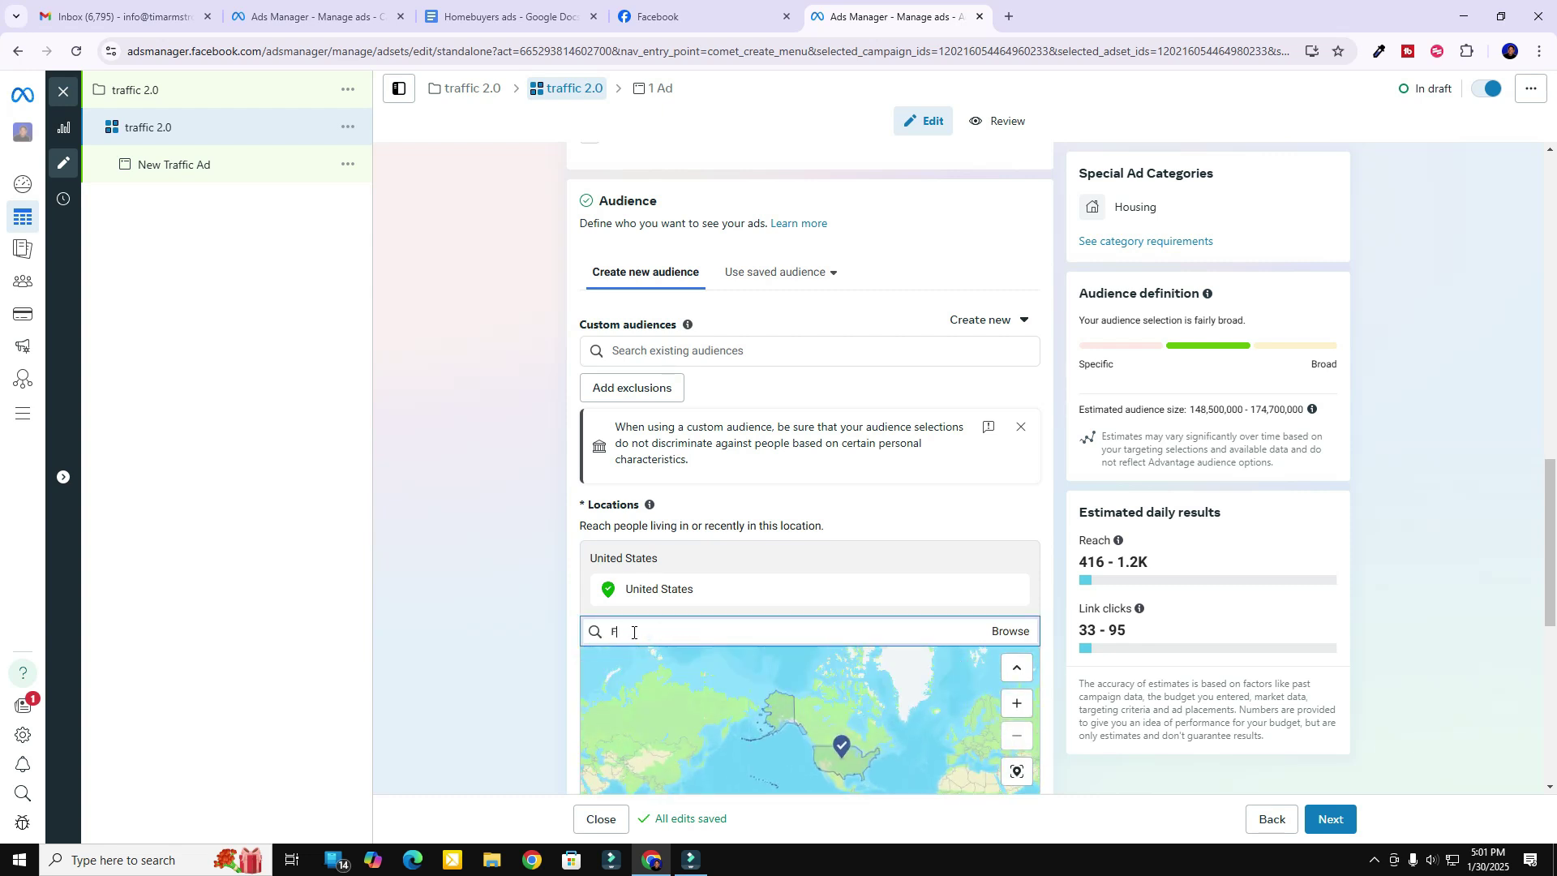
text(lorida)
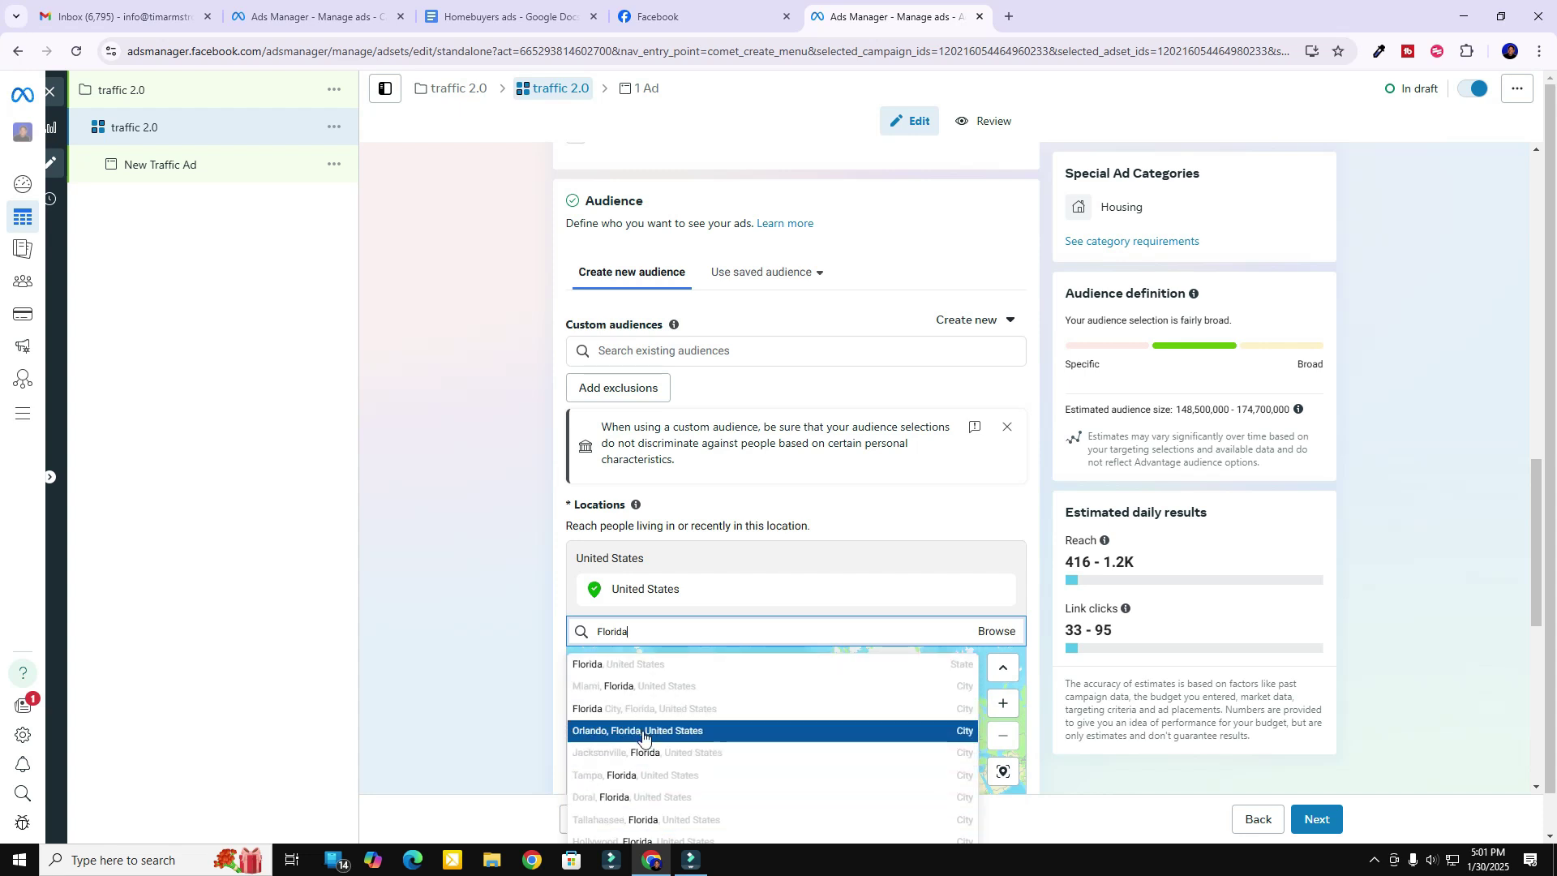
click(626, 668)
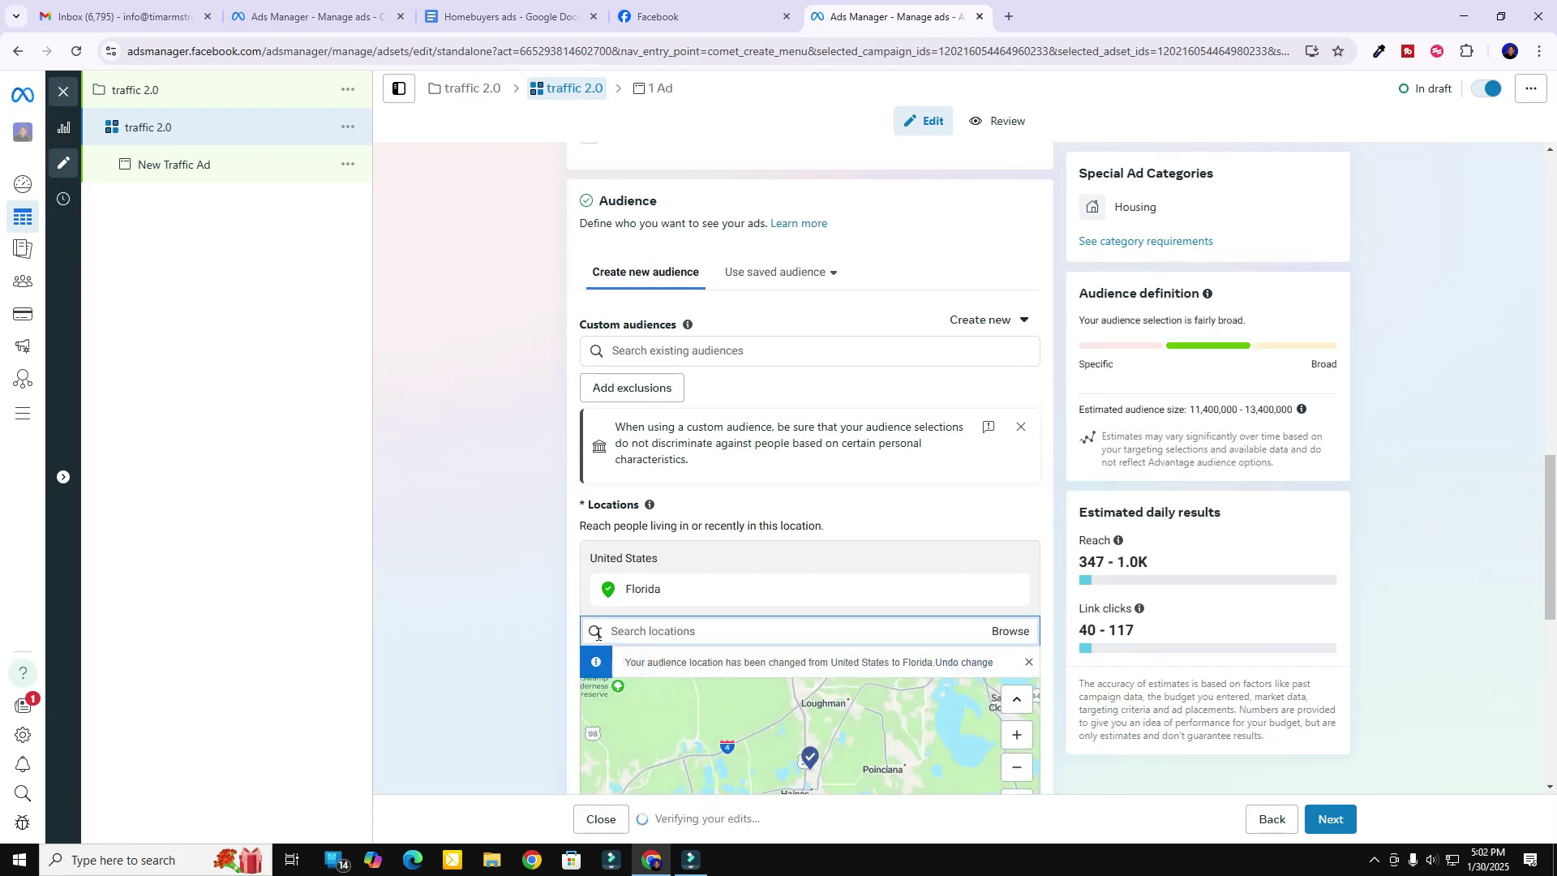
Narrow the audience location to the city of Jacksonville, Florida
click(640, 628)
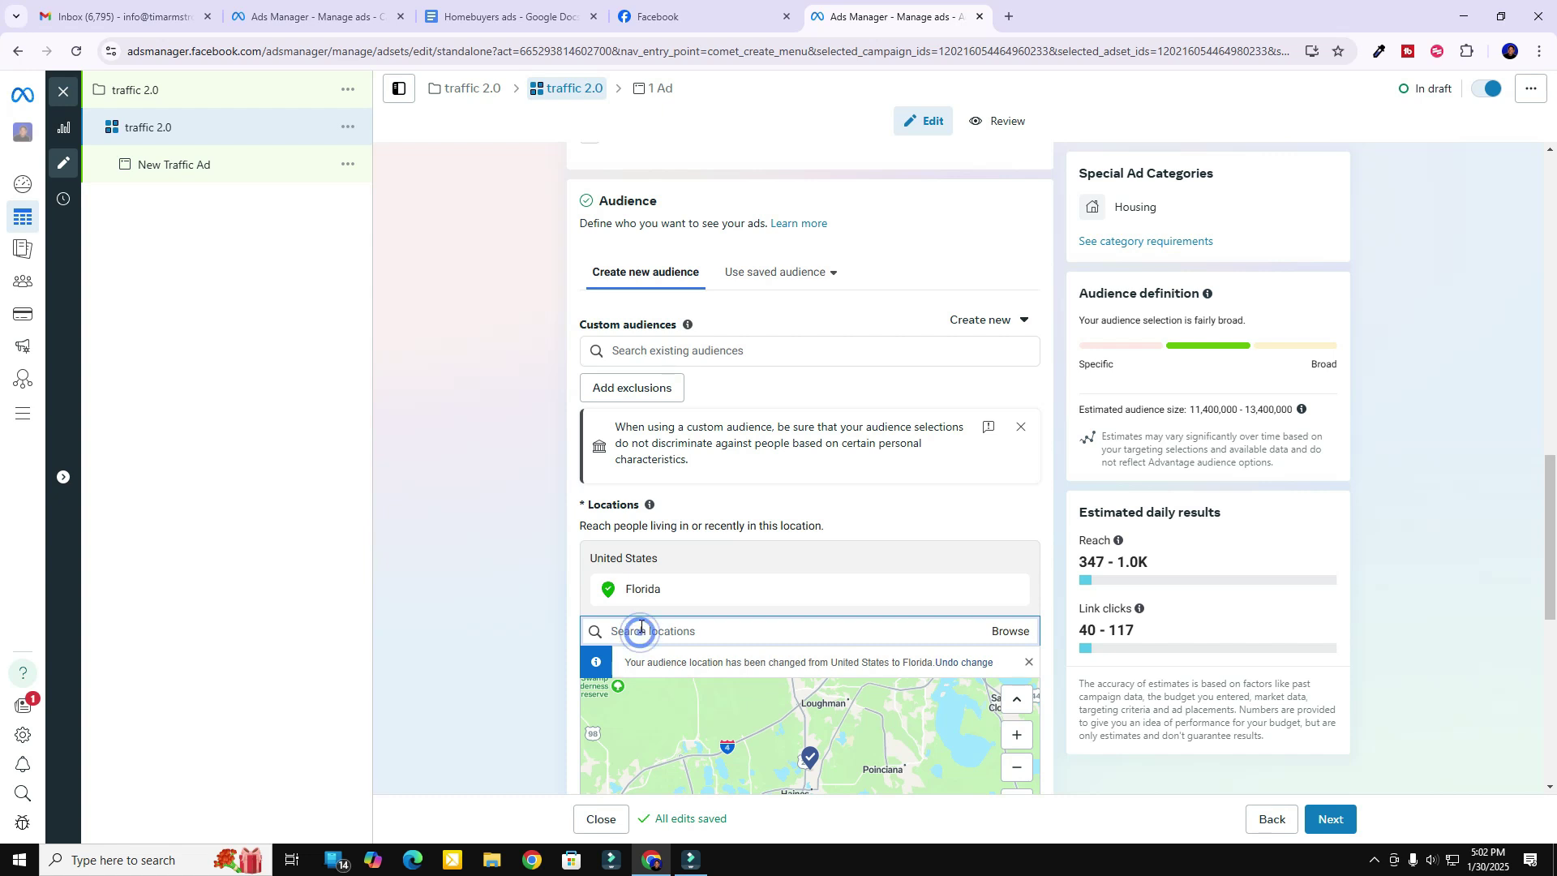
text(lle)
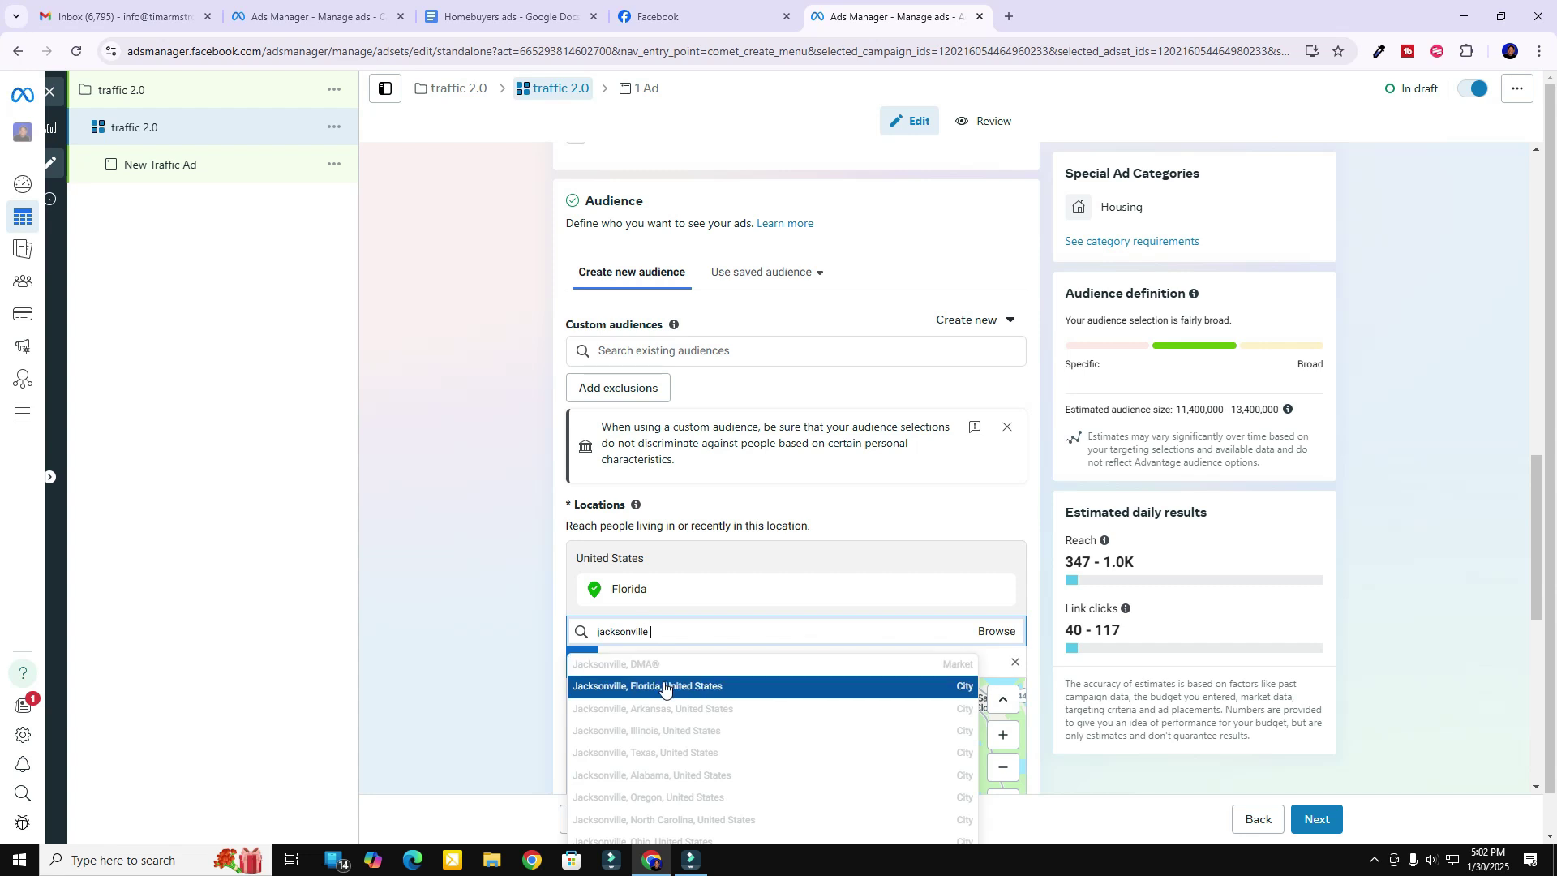
click(629, 686)
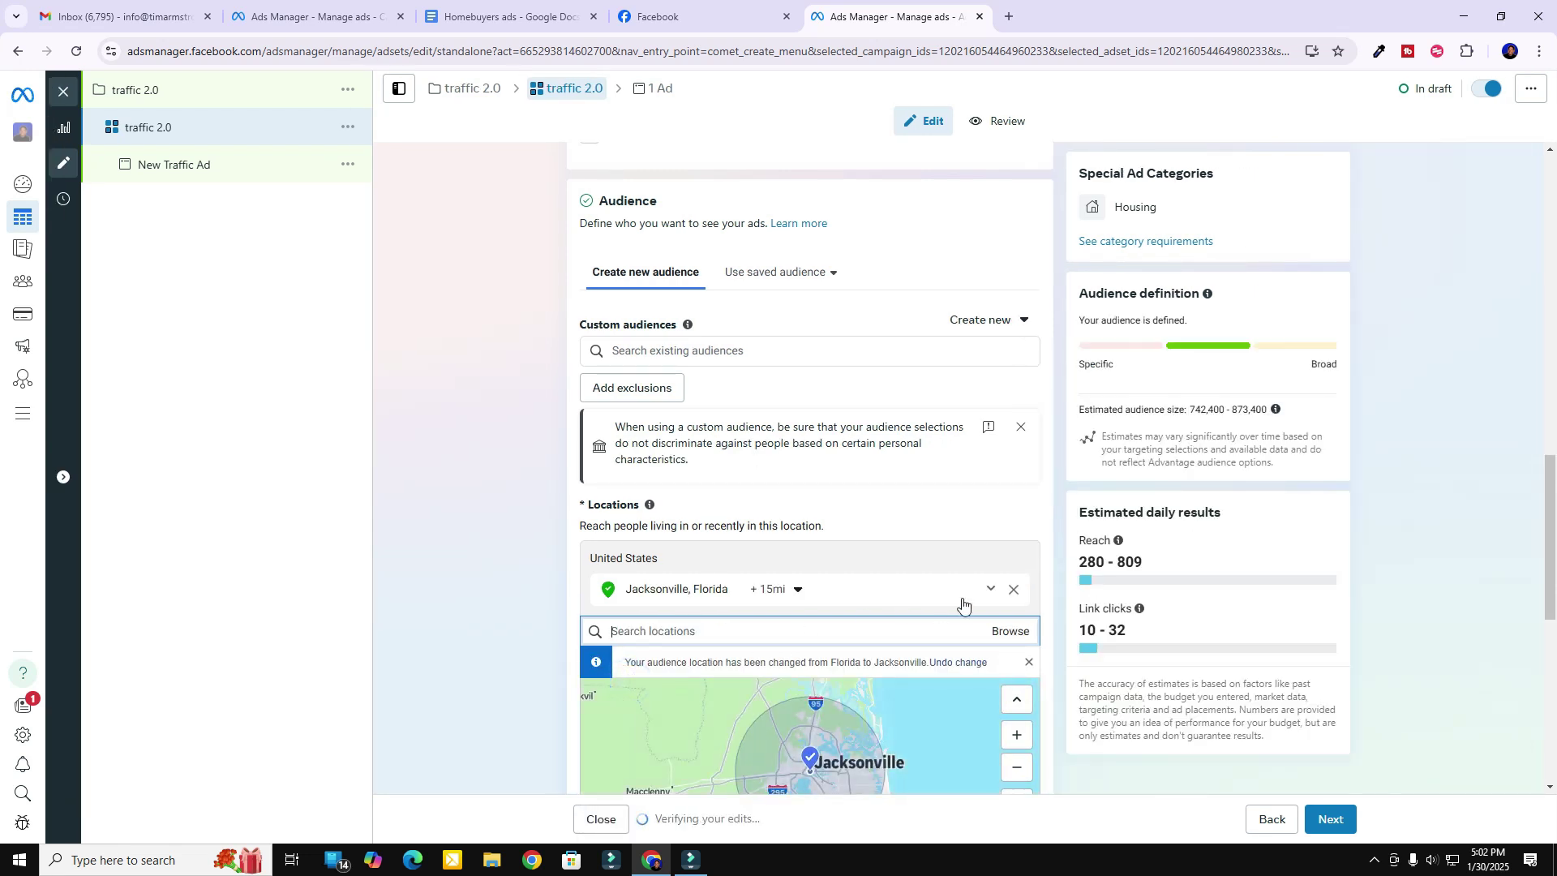
Replace the Jacksonville audience location with the state of Florida, United States
click(1013, 589)
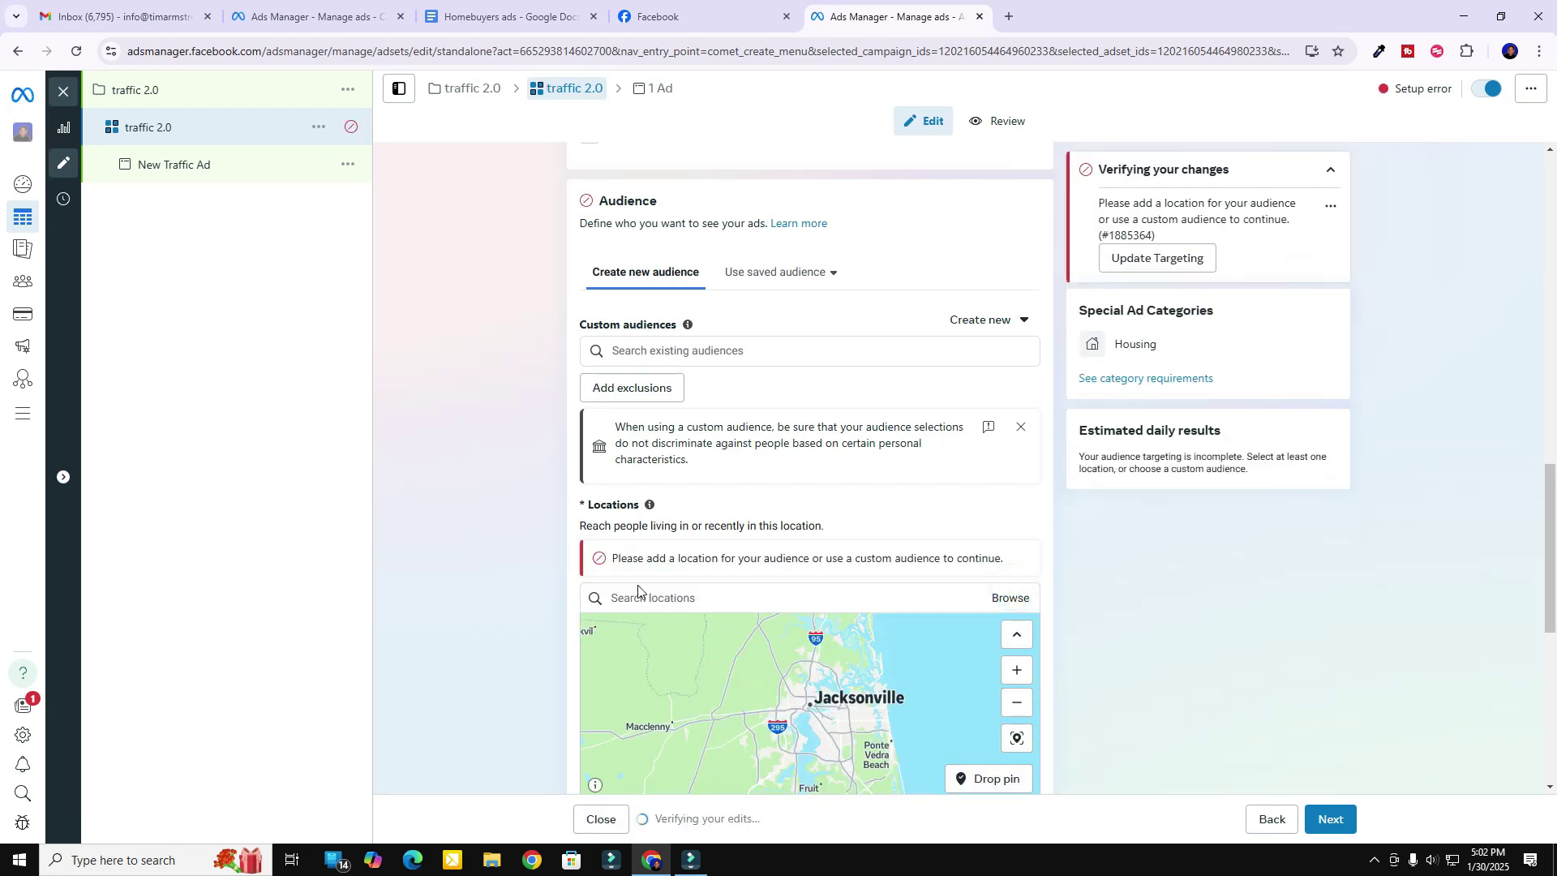
click(685, 599)
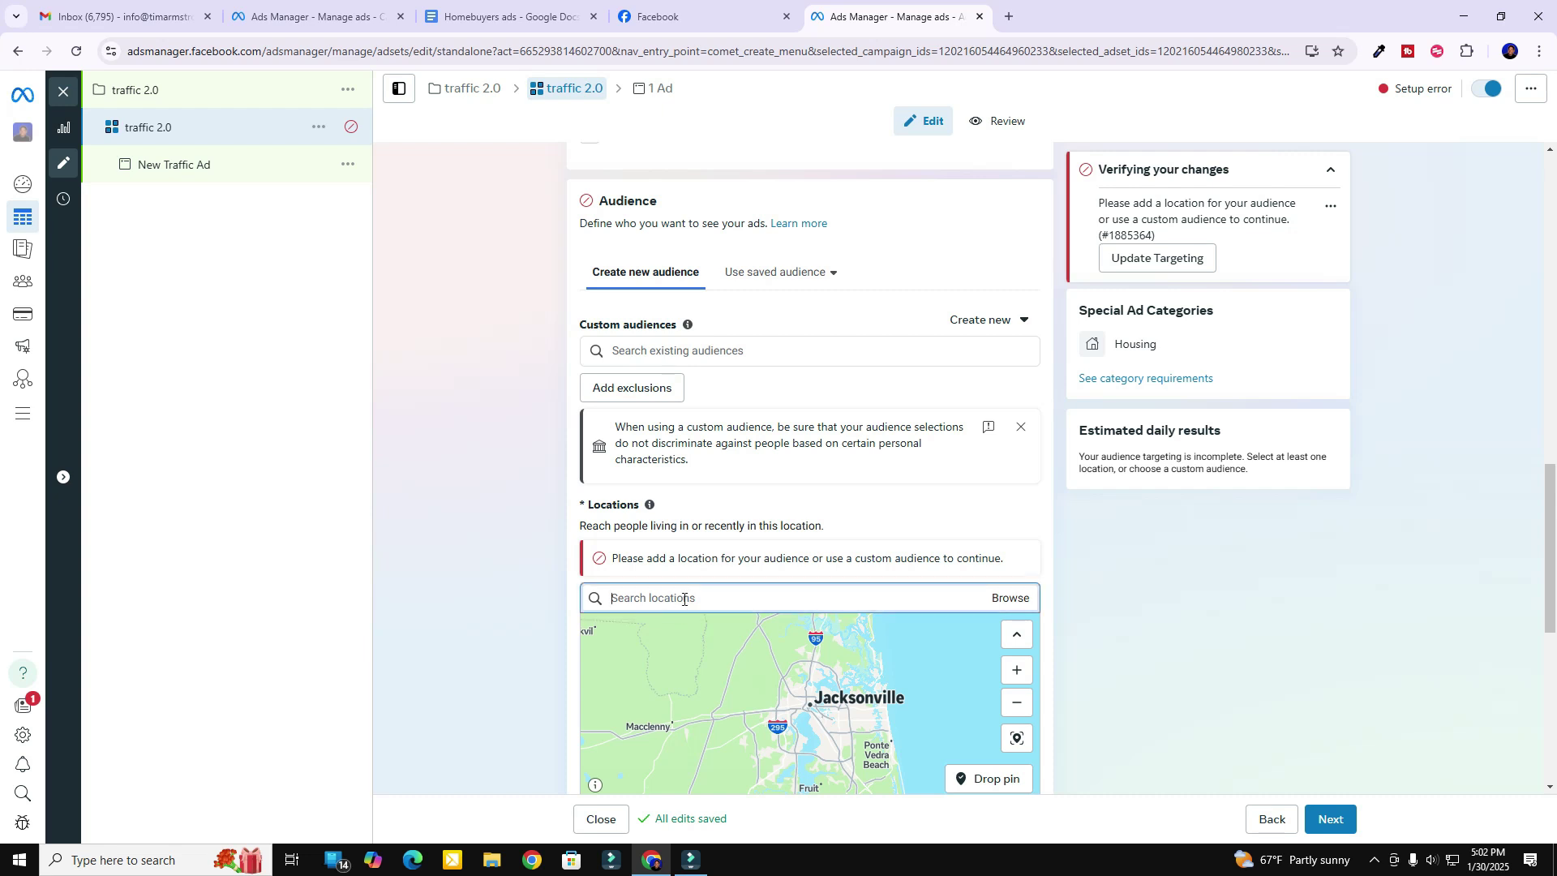
click(684, 600)
text(florida)
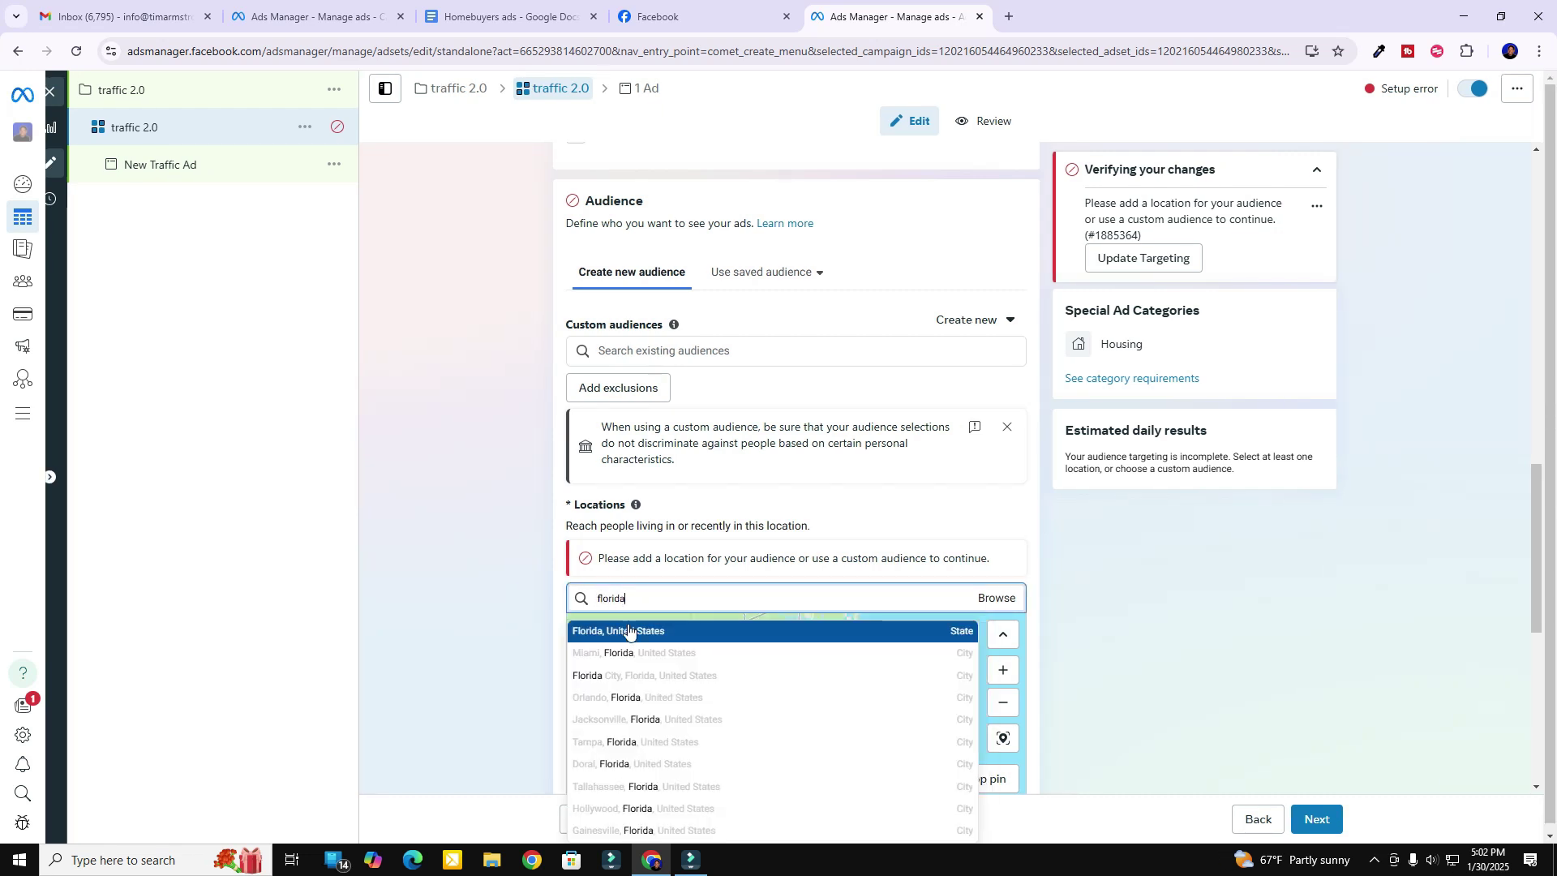
click(628, 631)
Add the "First-time buyer (real estate)" interest to the audience's detailed targeting
scroll(855, 441, down, 3)
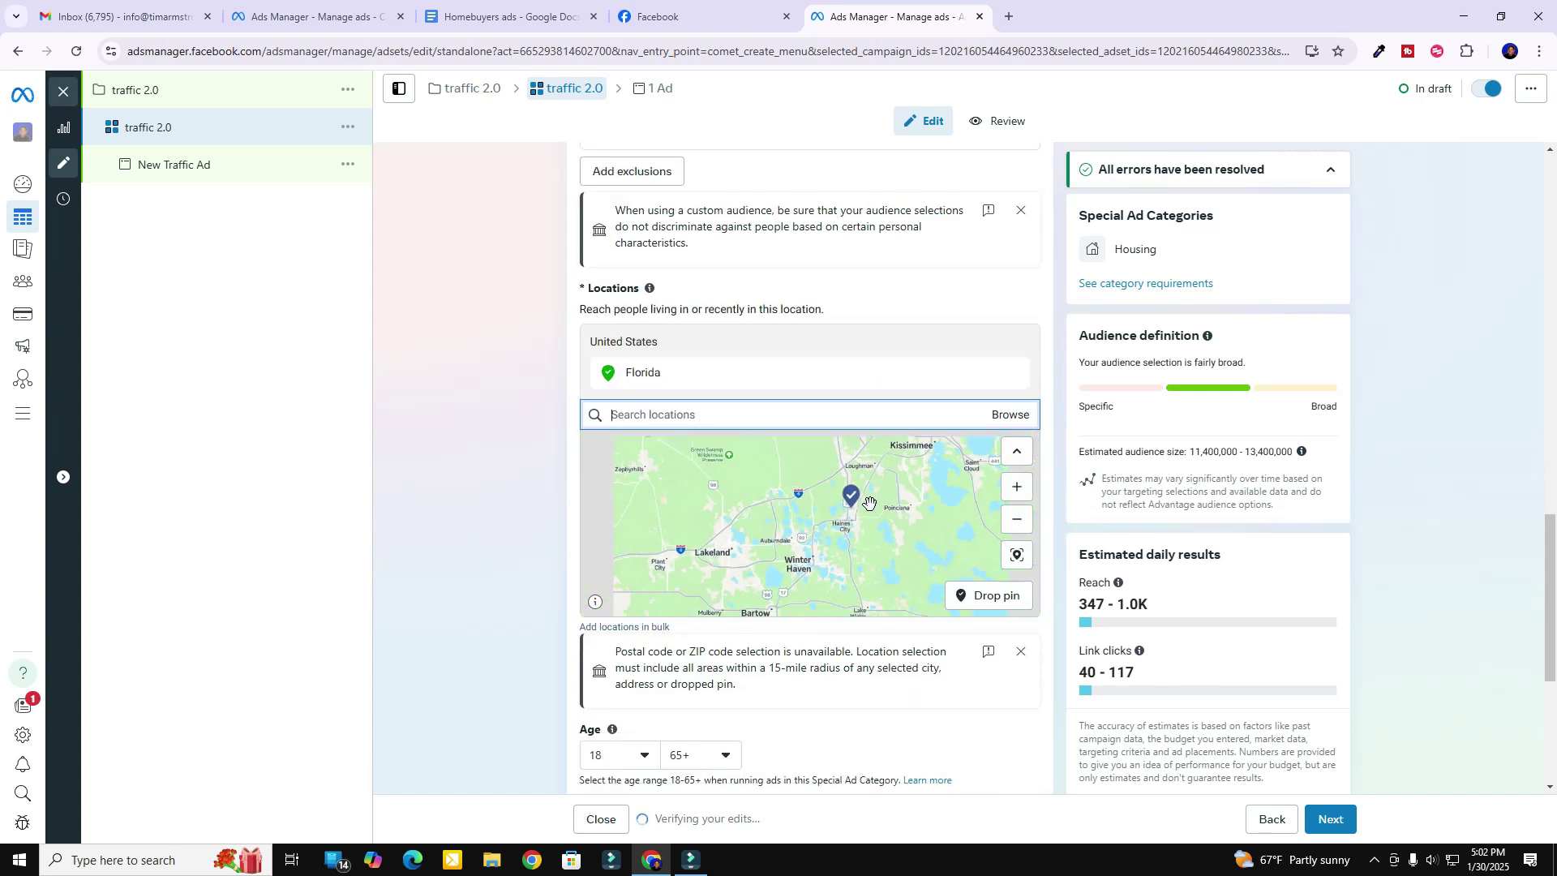
scroll(1150, 478, down, 3)
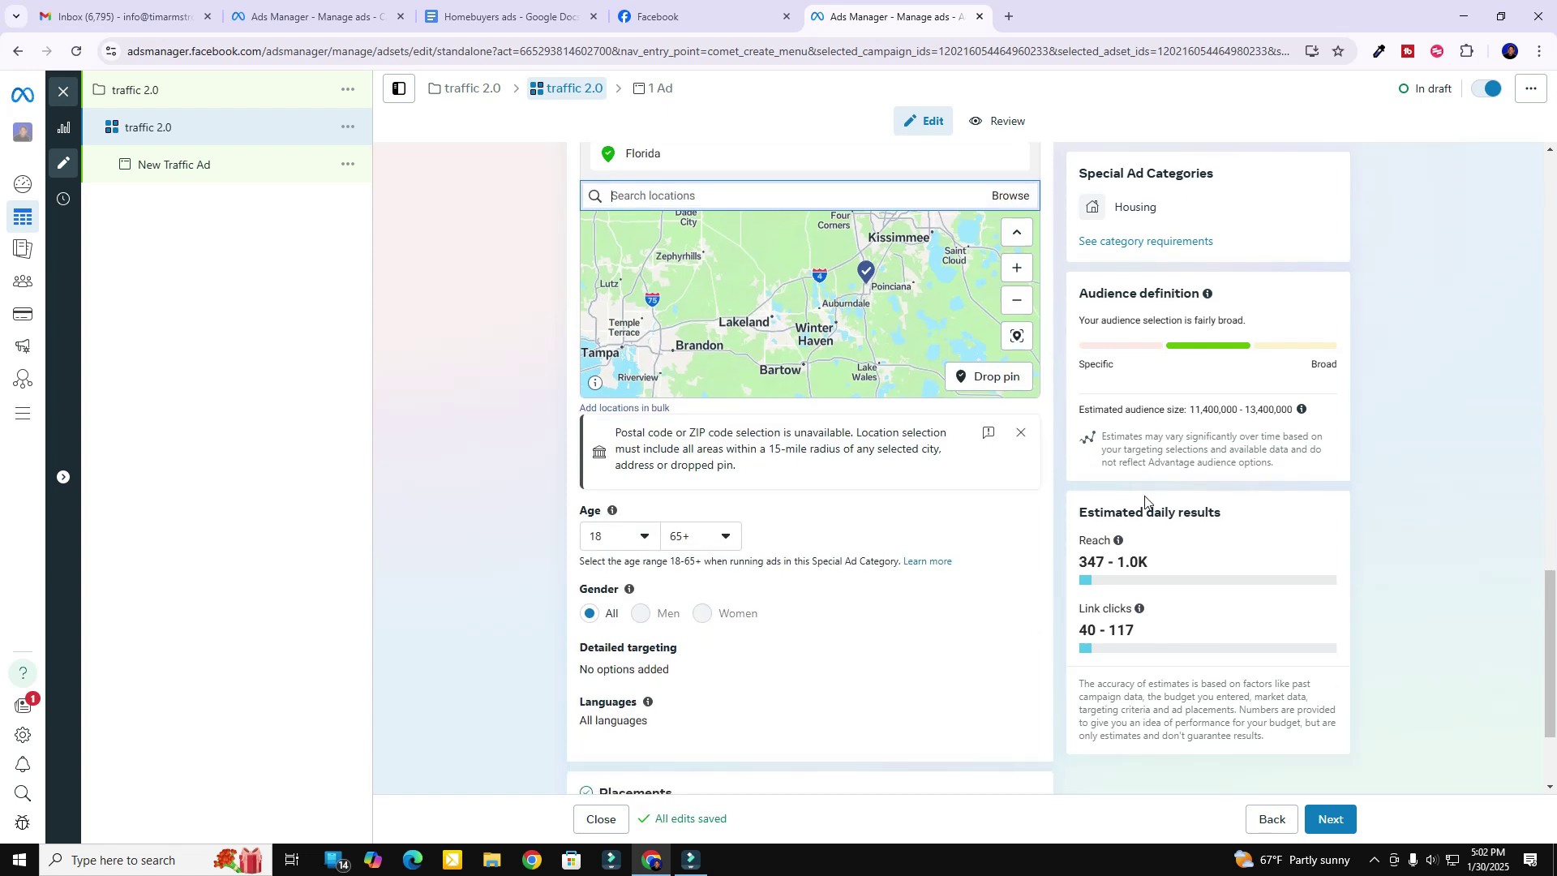
scroll(1145, 500, down, 2)
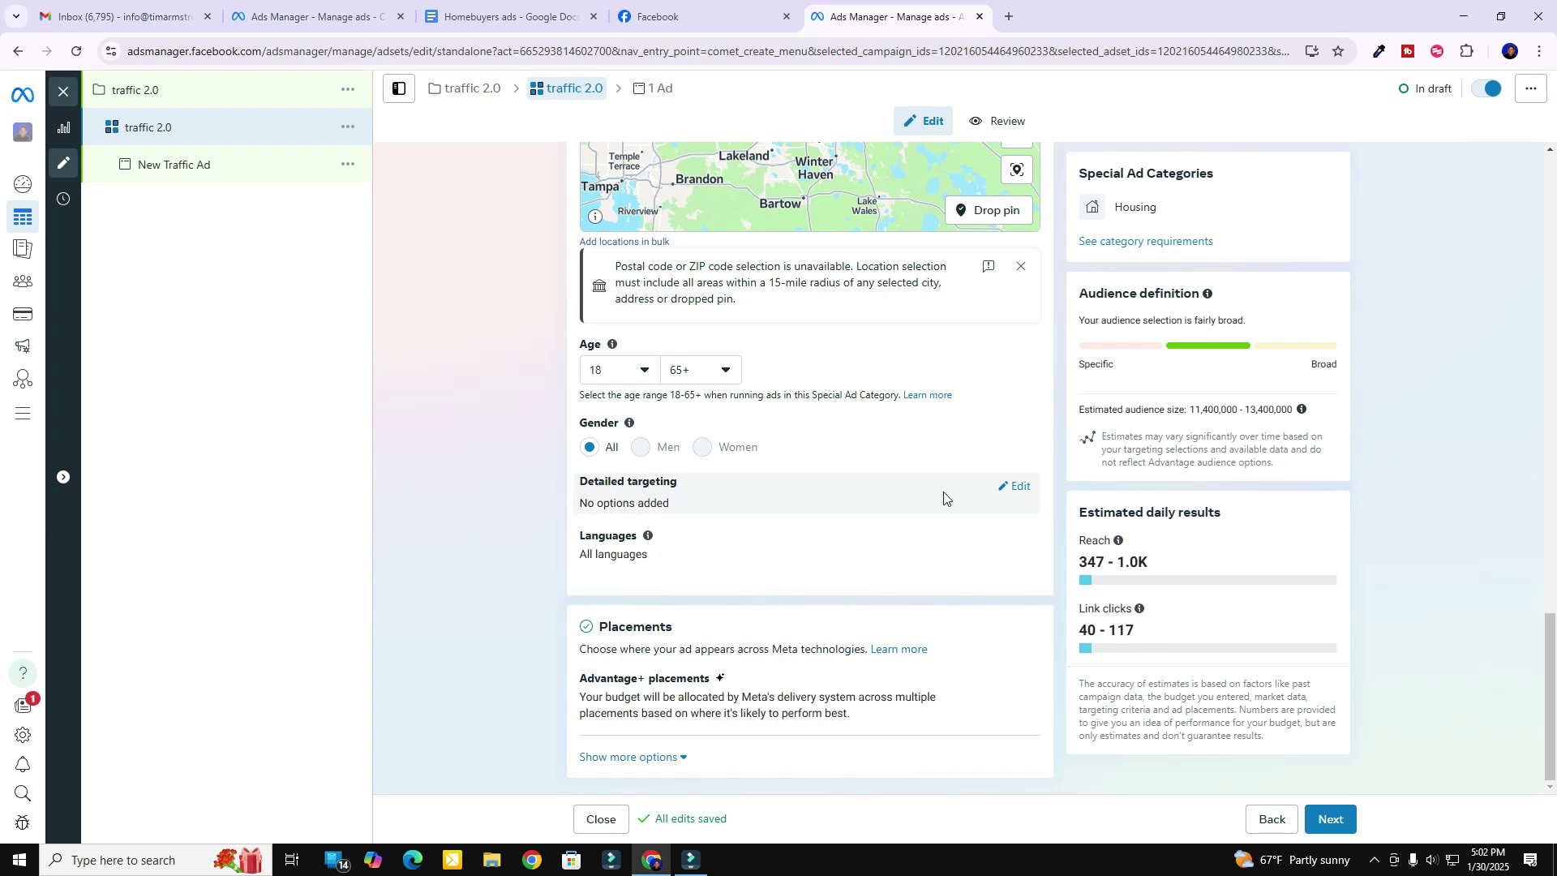
click(1021, 487)
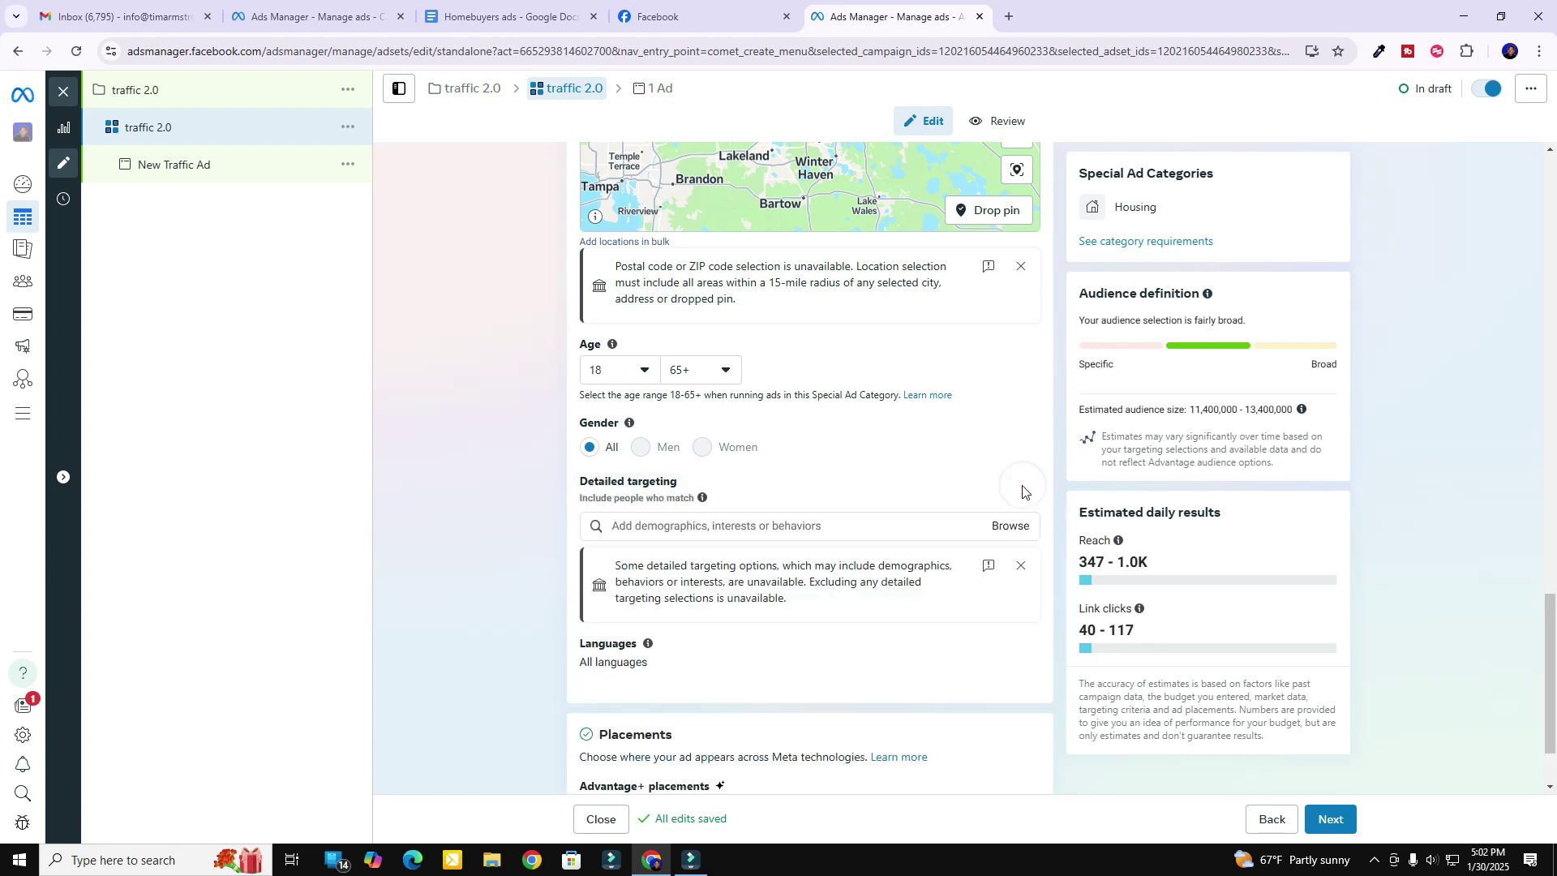
click(680, 529)
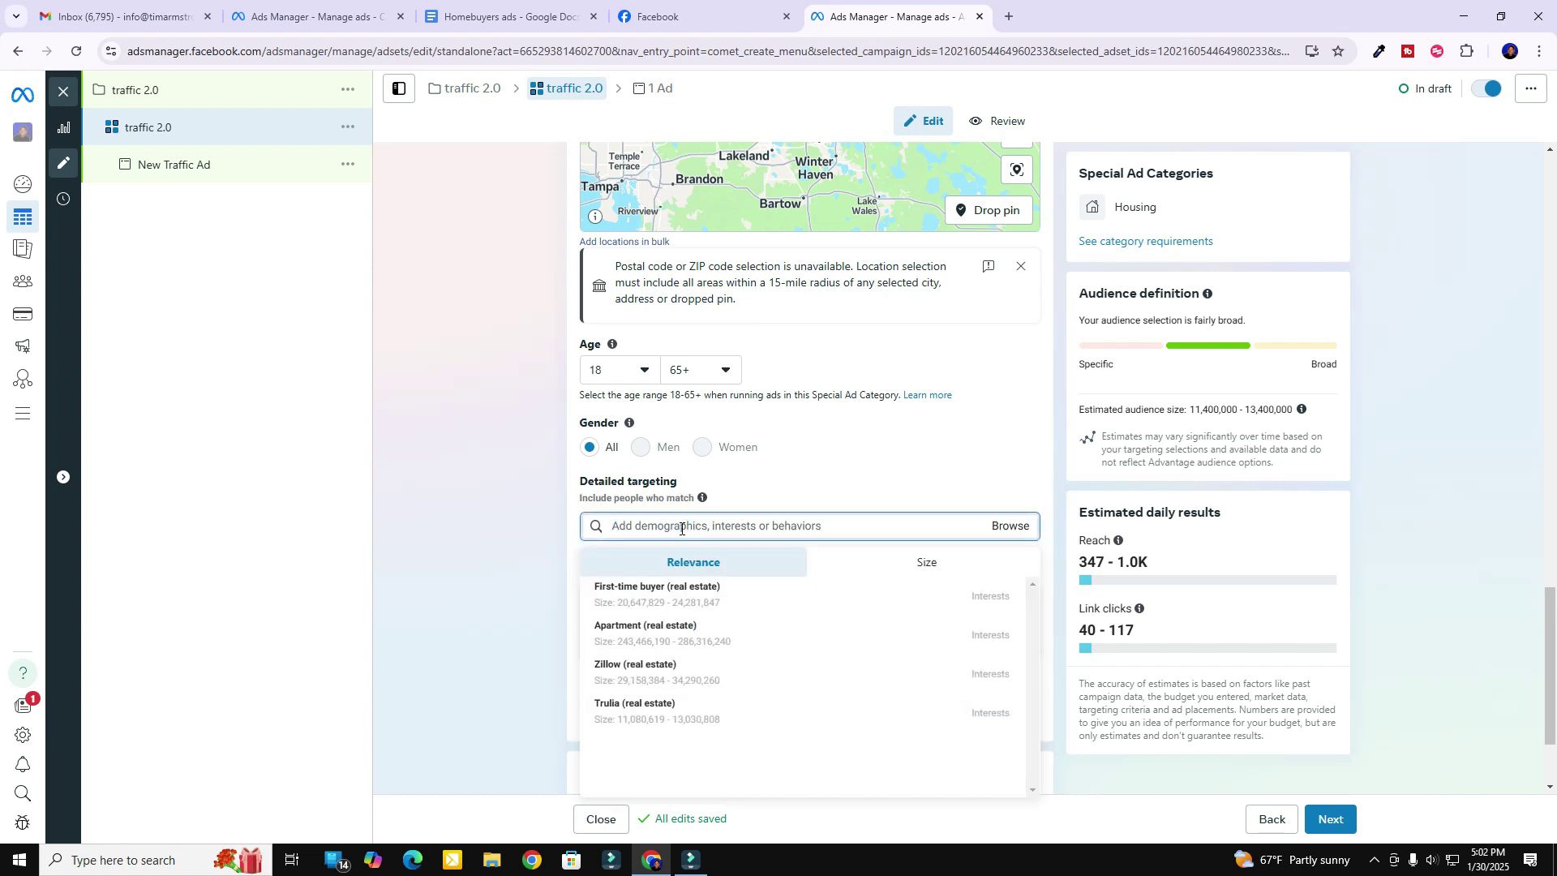
text(First)
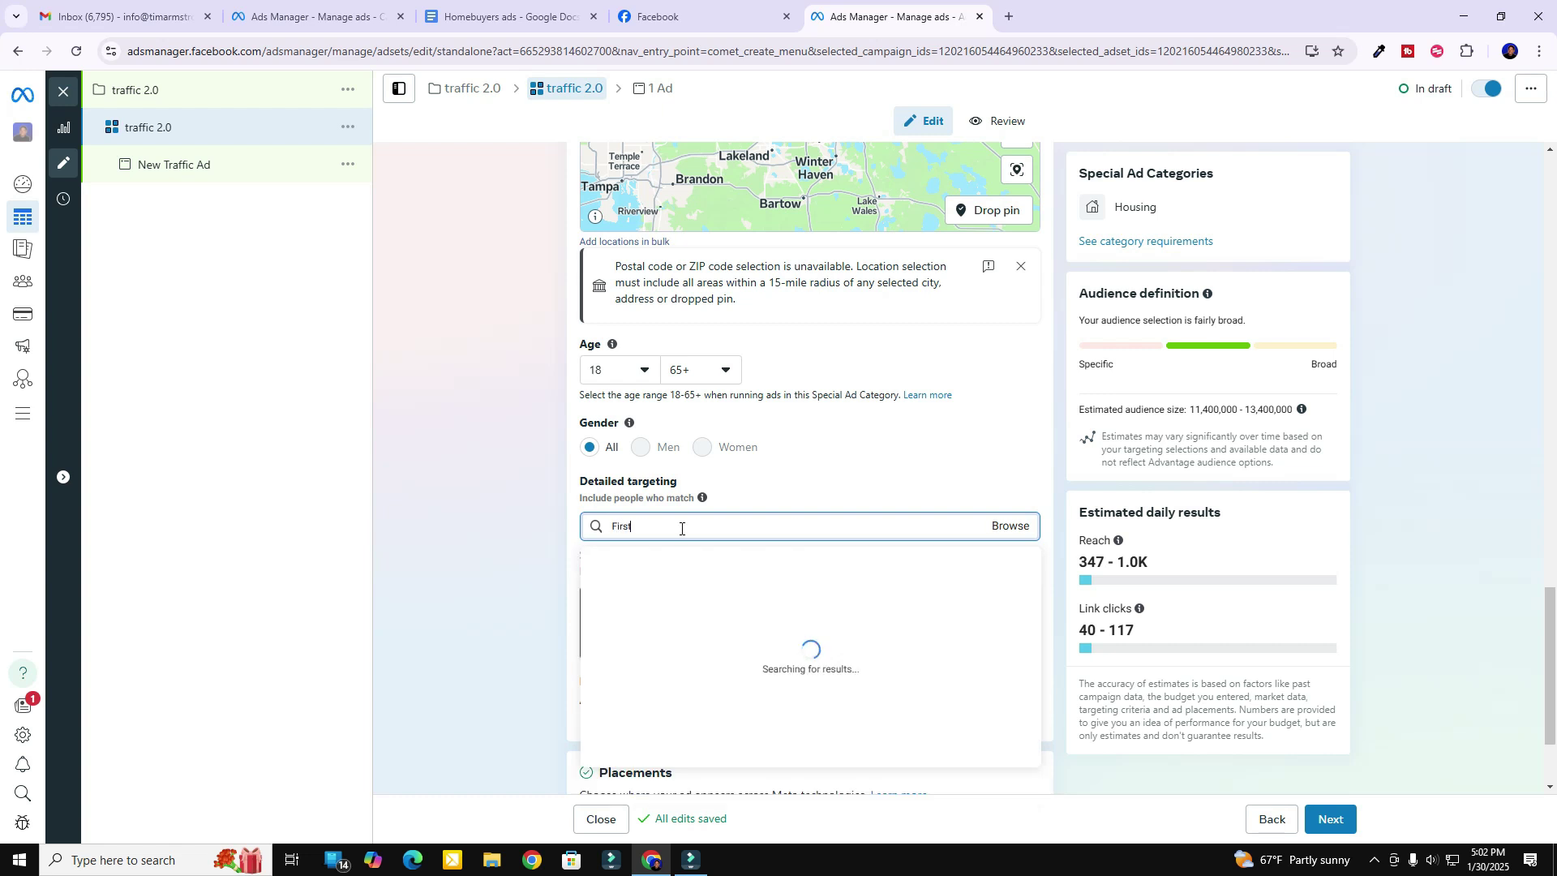
text( Time)
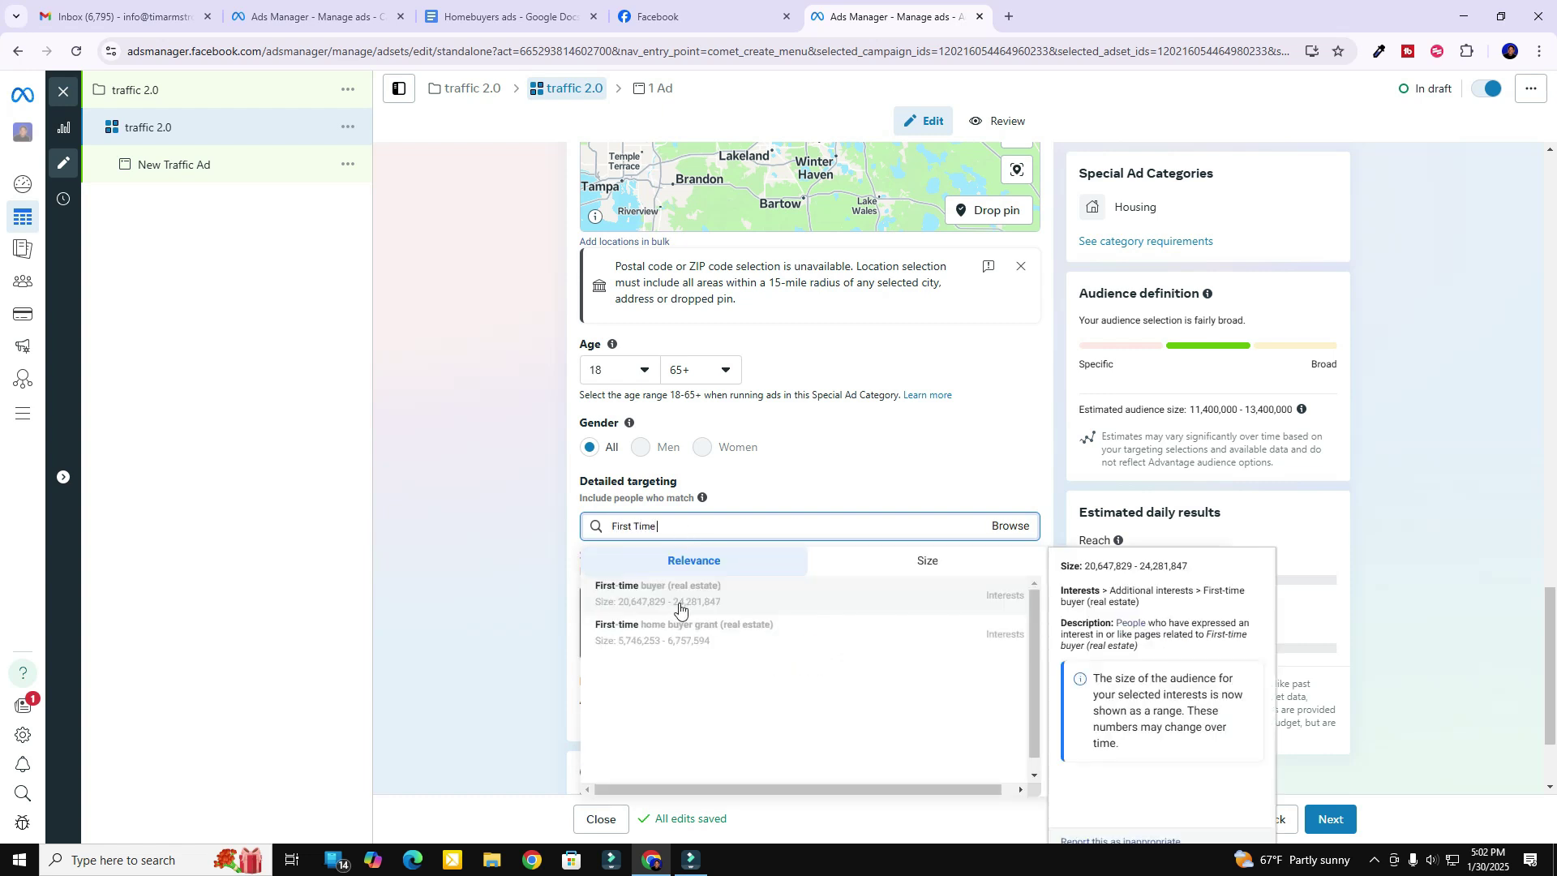
click(656, 598)
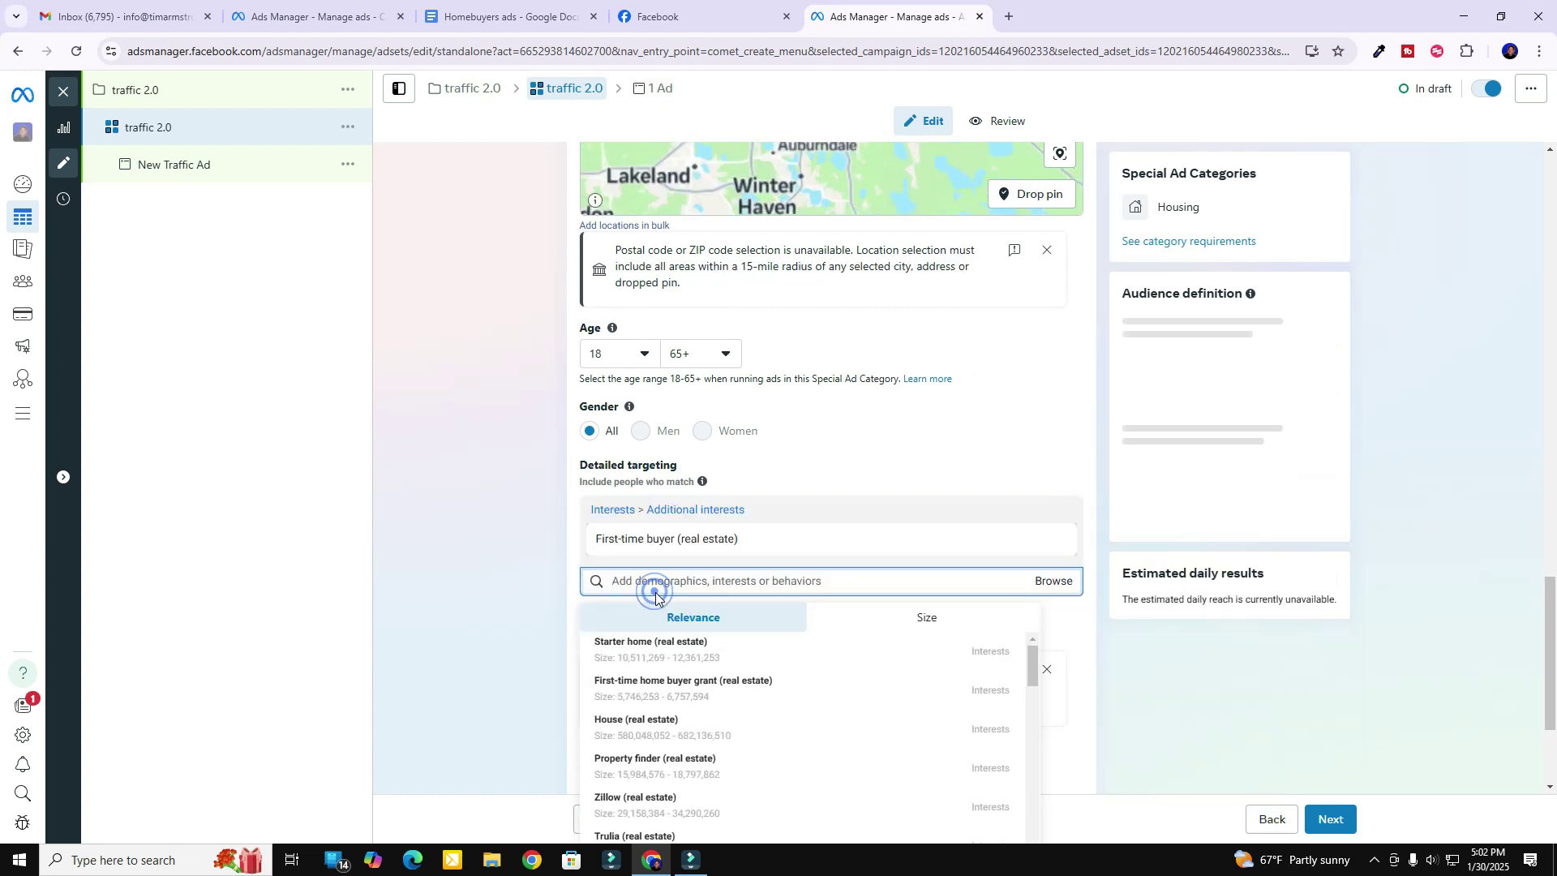
Review the suggested real estate and mortgage interests for detailed targeting without adding another one
scroll(827, 727, down, 5)
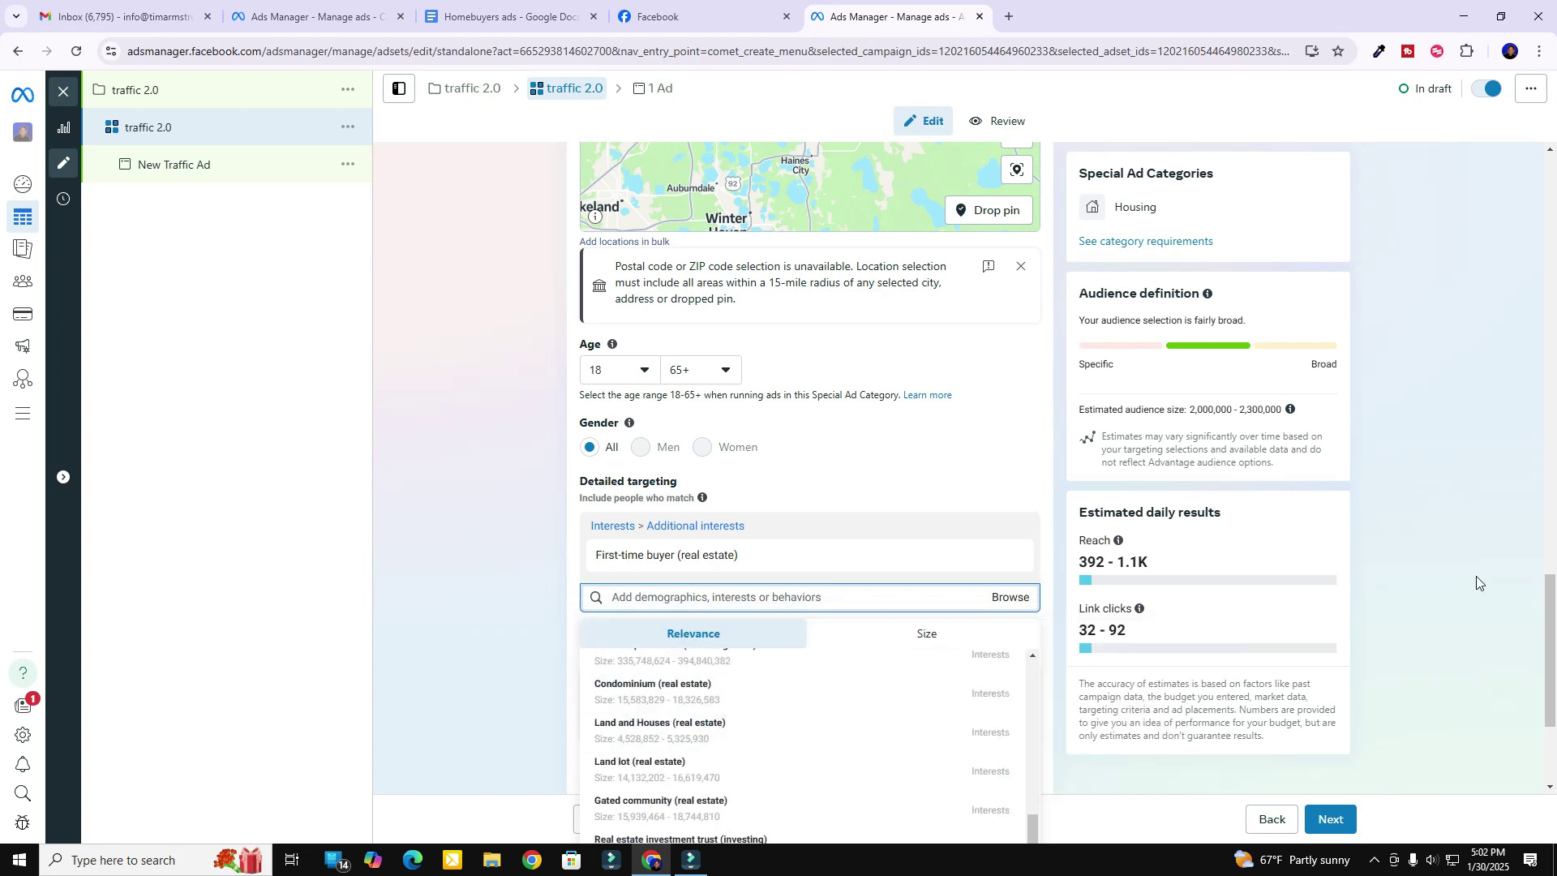
scroll(778, 746, down, 3)
scroll(762, 559, down, 5)
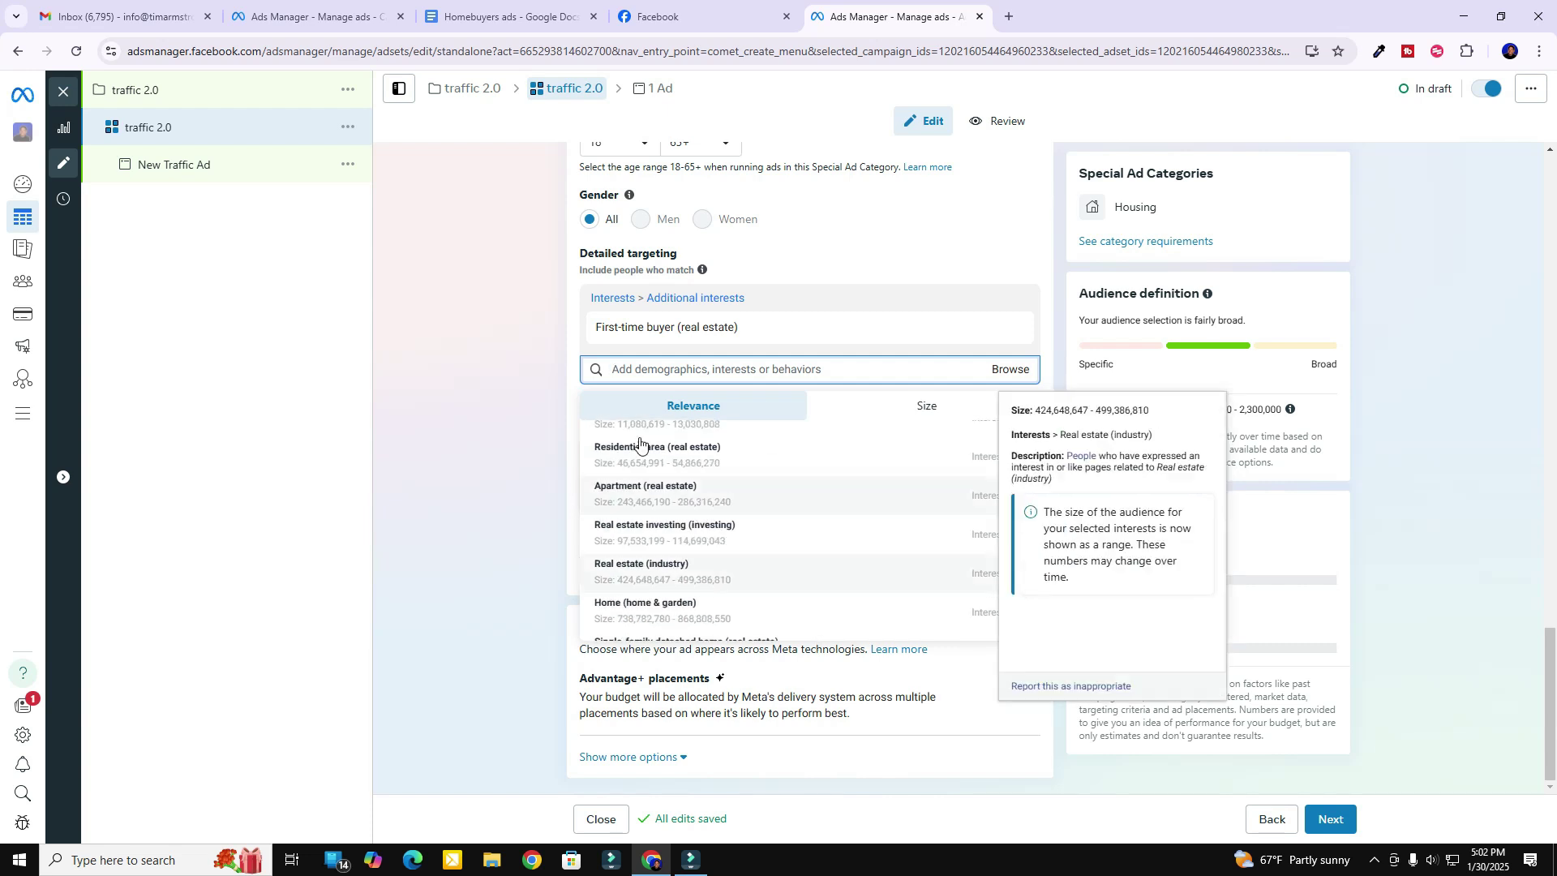
scroll(705, 521, up, 1)
scroll(709, 551, down, 3)
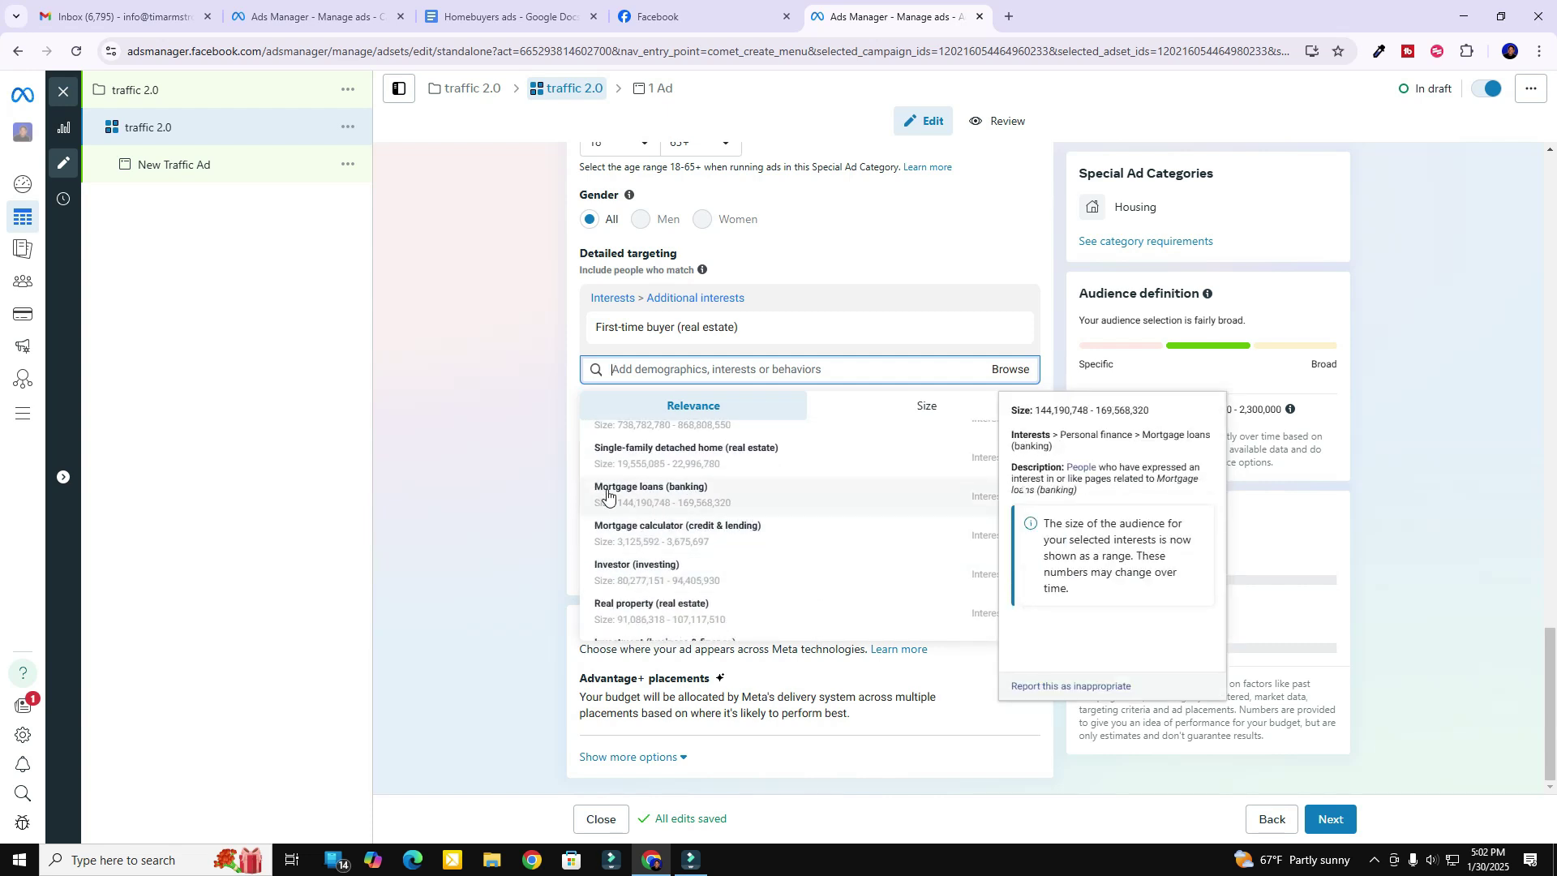
scroll(746, 572, down, 3)
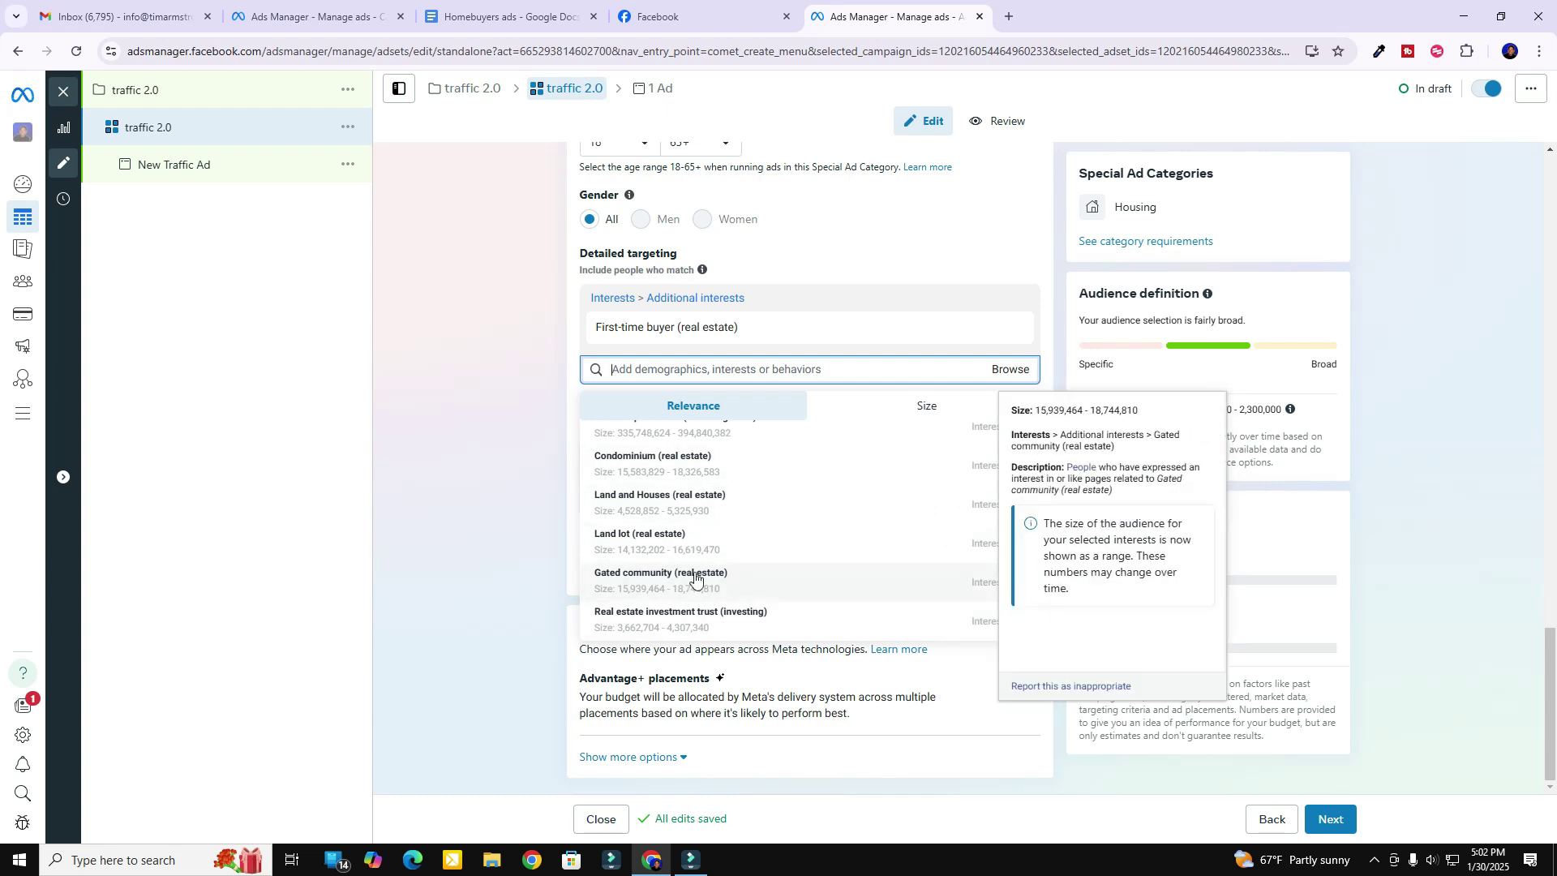
scroll(697, 580, up, 3)
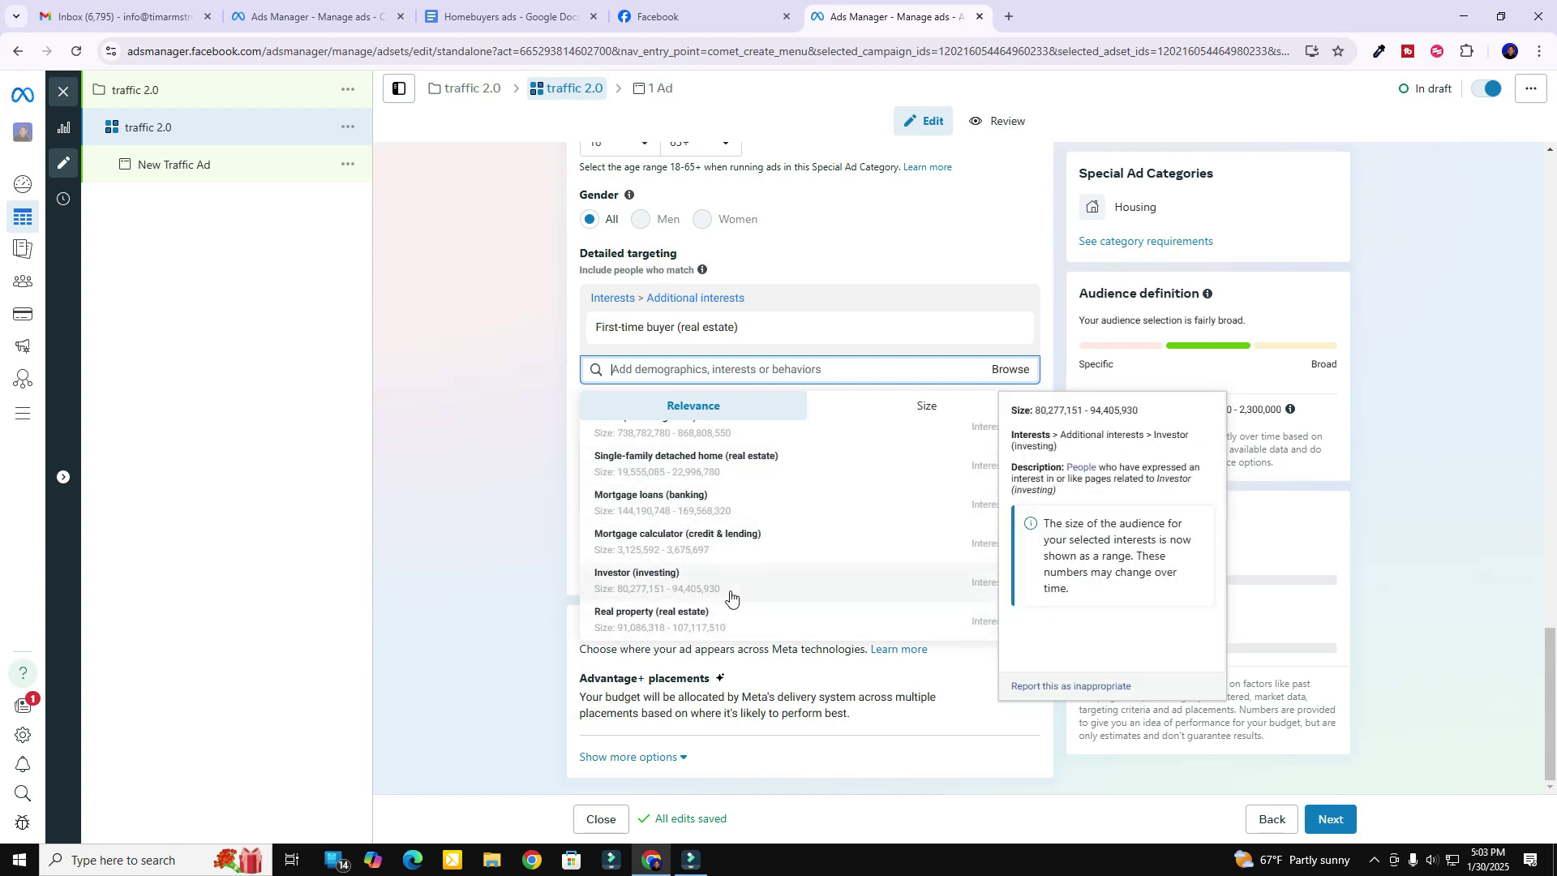
click(452, 325)
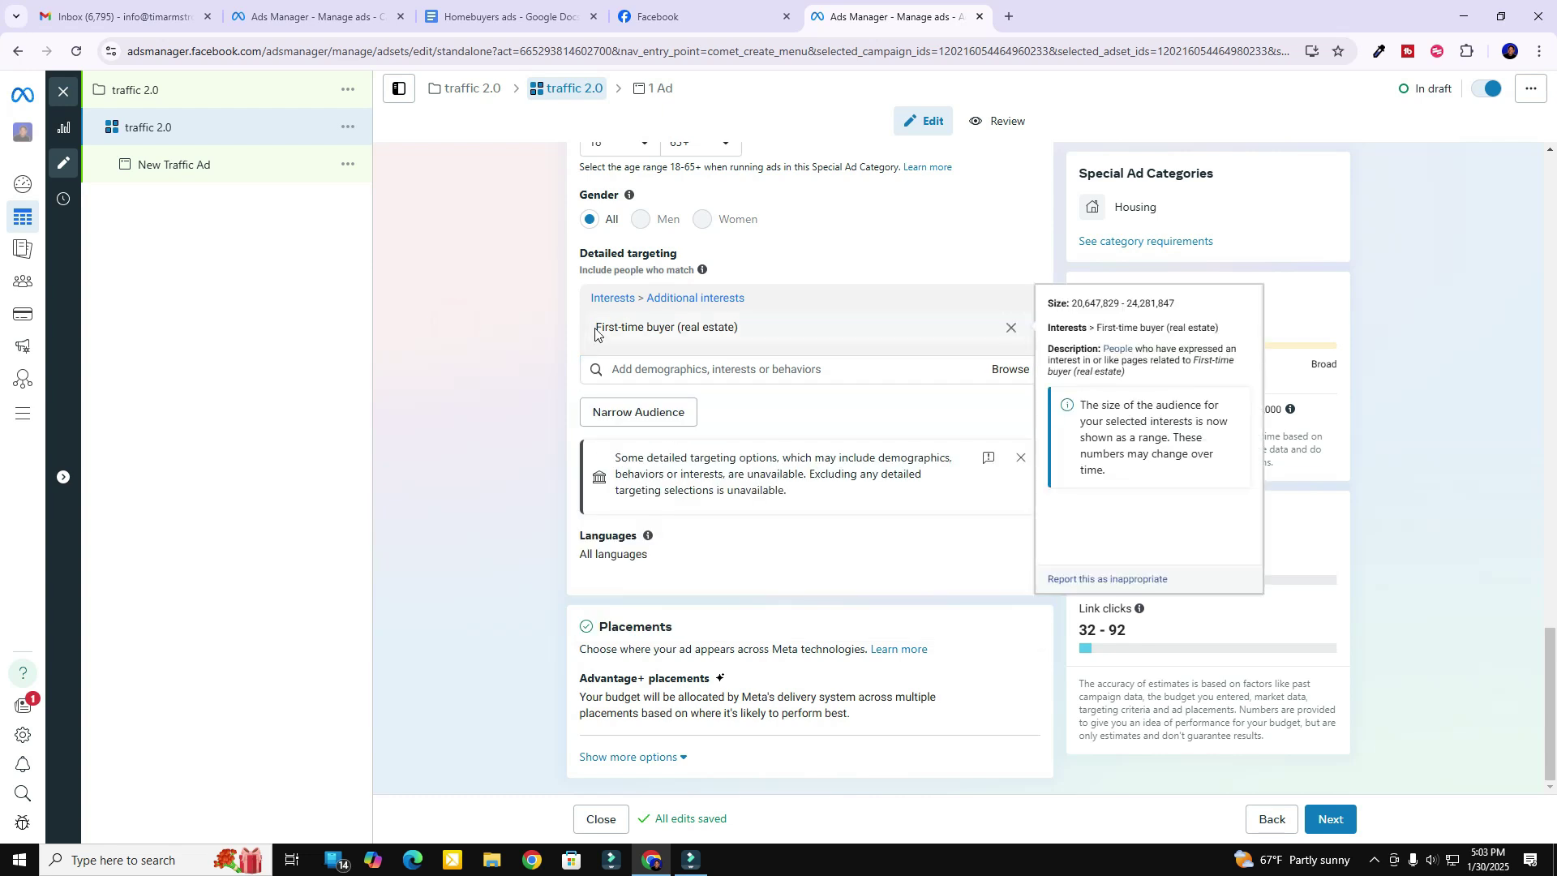
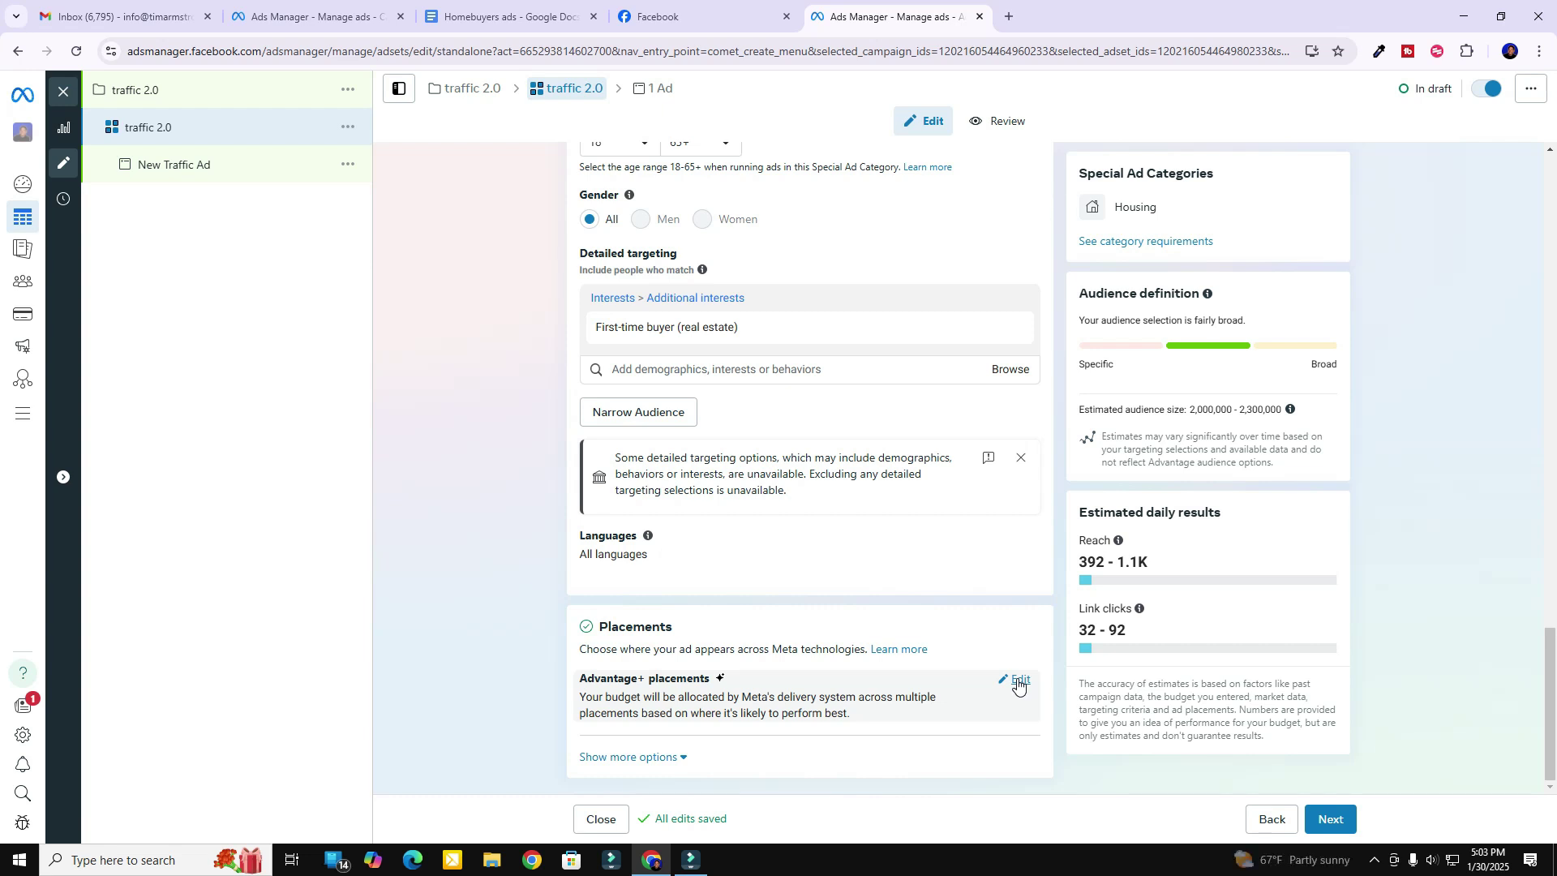
Switch the ad set from Advantage+ placements to manual placements
click(1017, 681)
scroll(900, 642, down, 1)
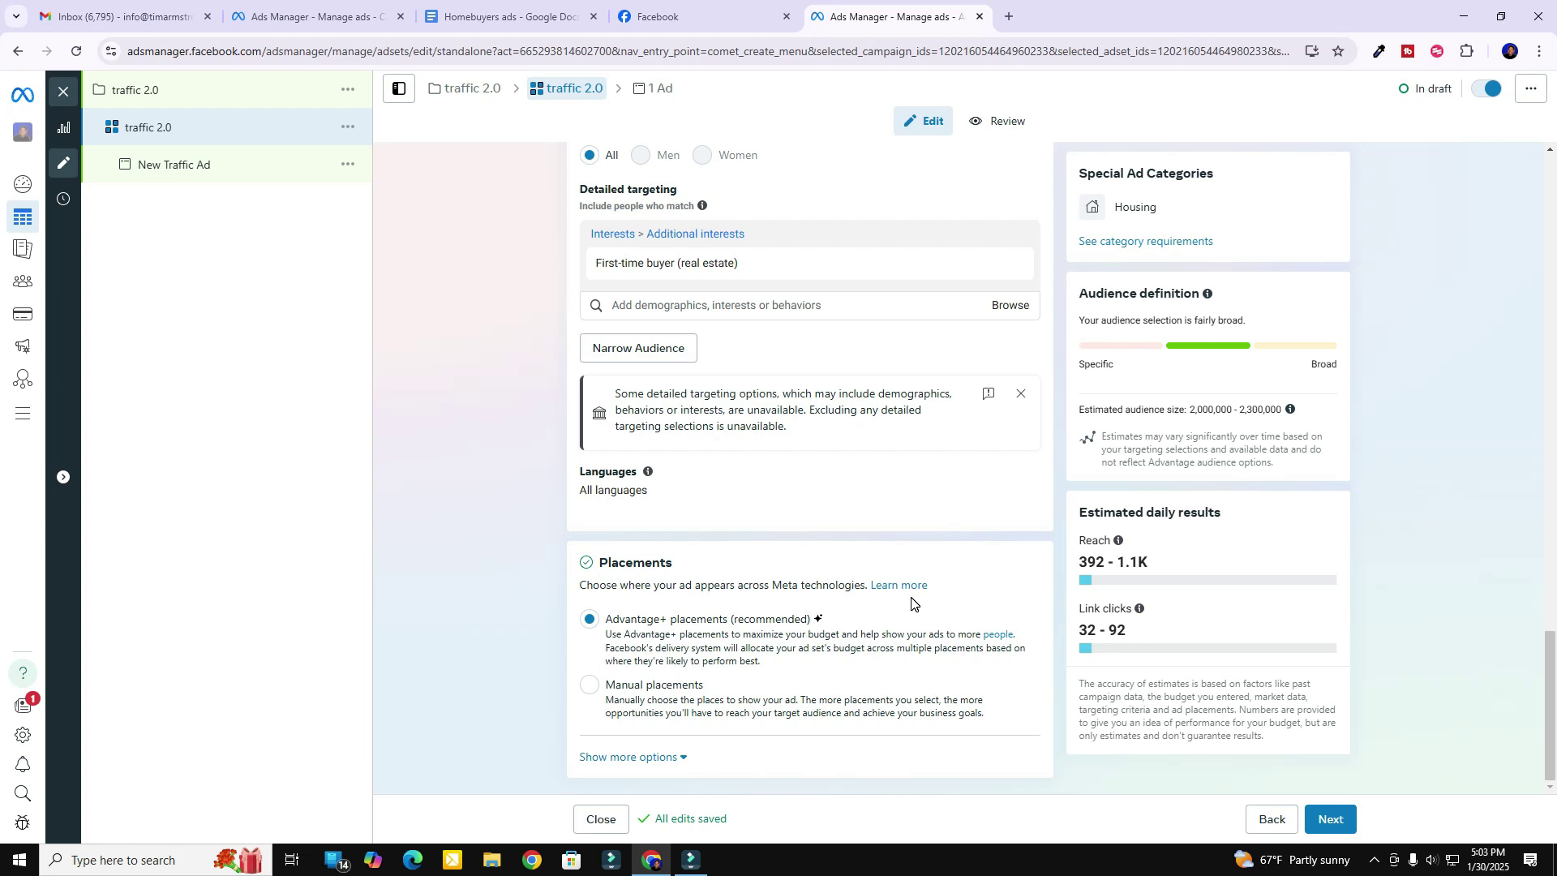
click(590, 685)
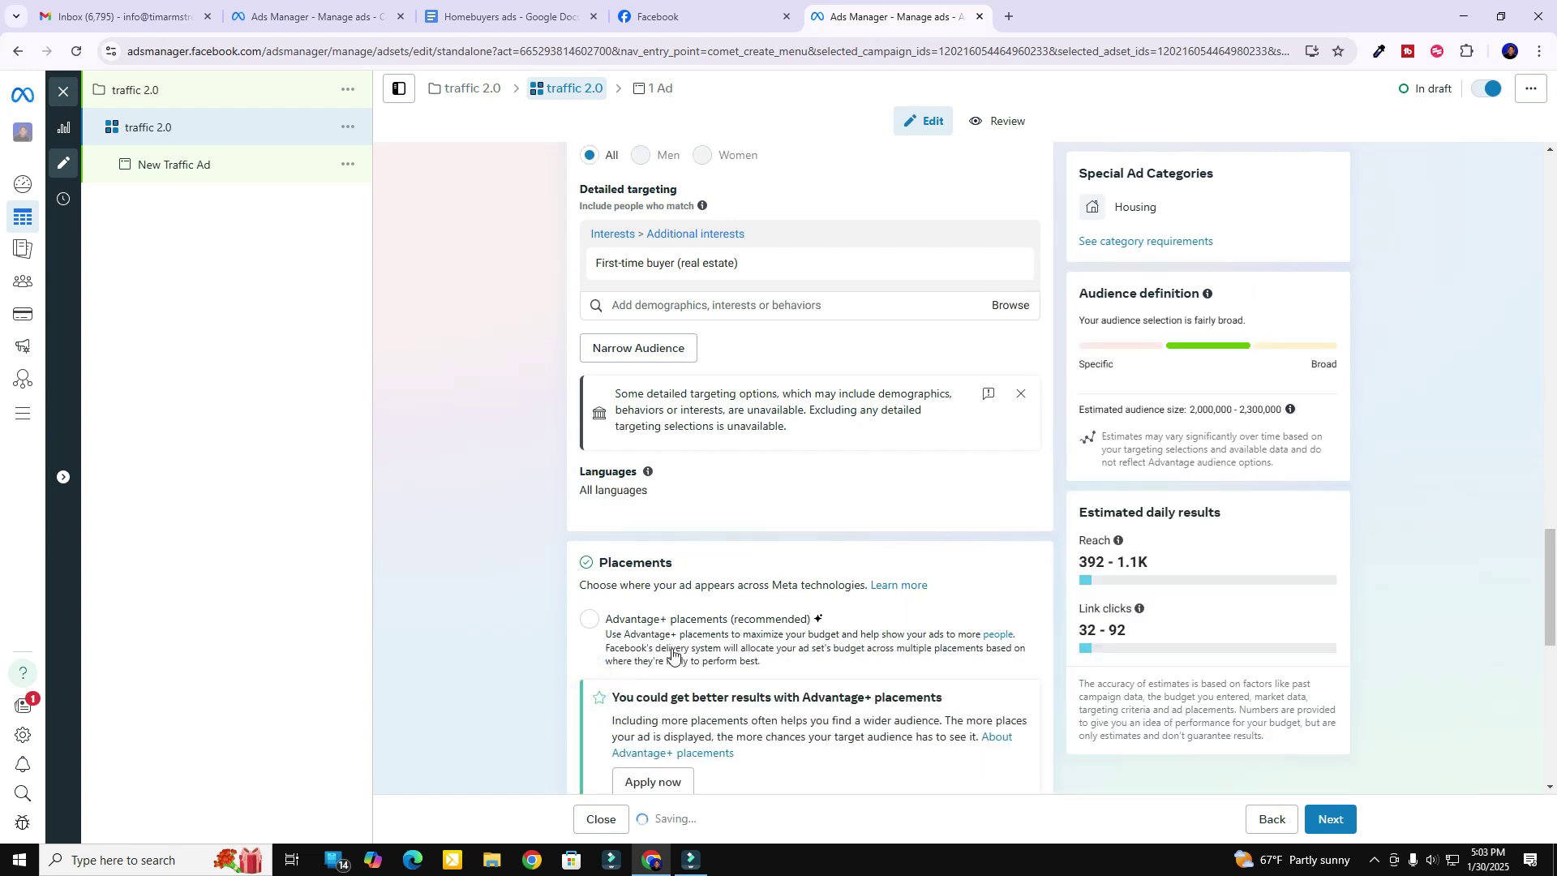
scroll(598, 625, down, 3)
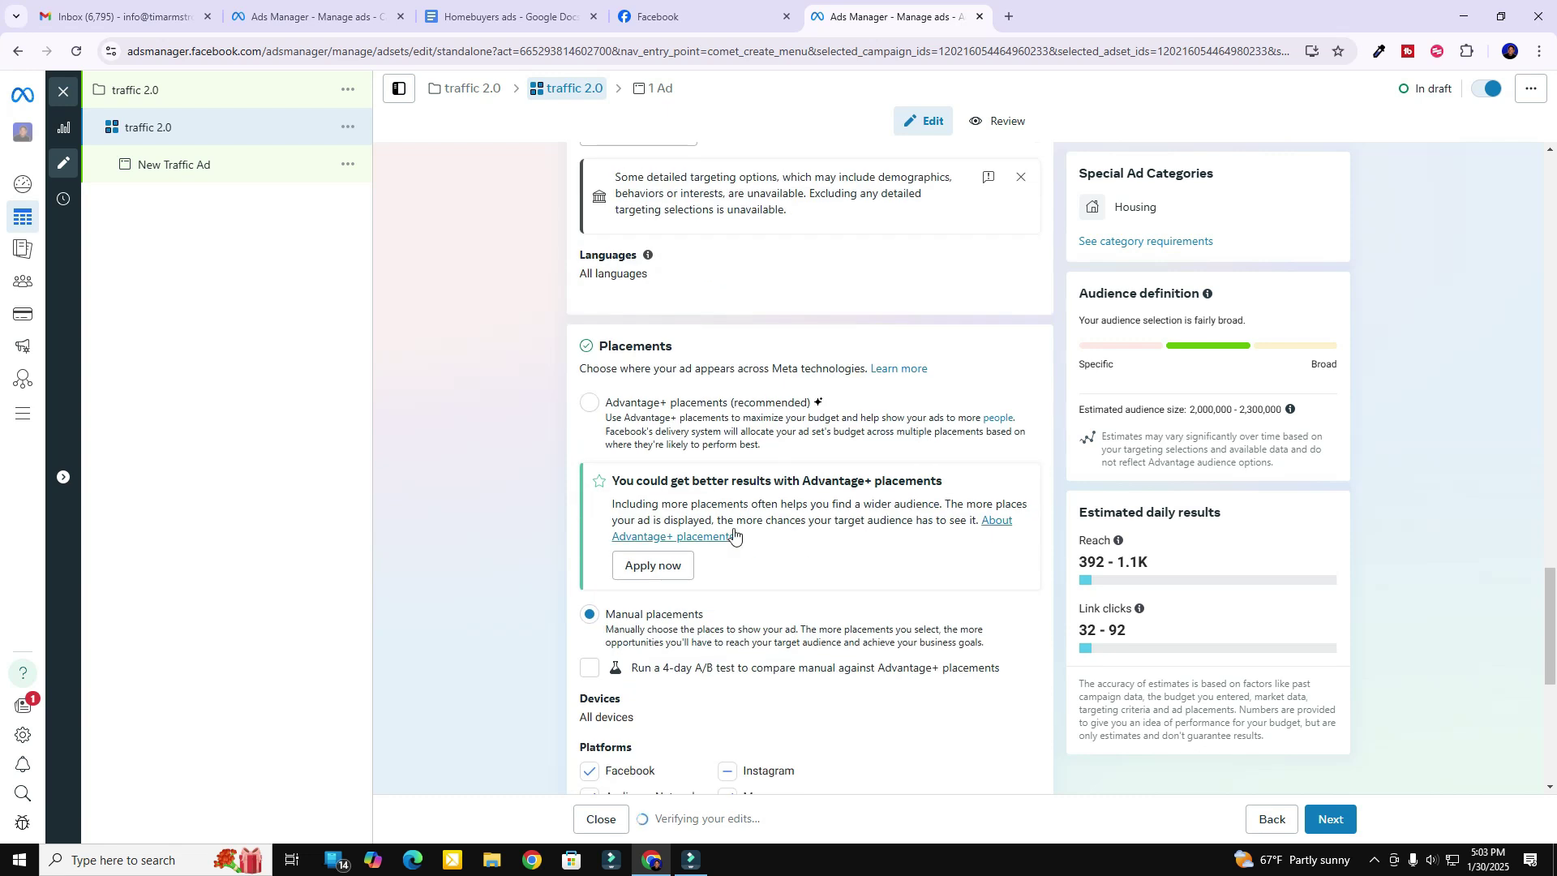
Exclude the Audience Network, Messenger and Instagram platforms, keeping only Facebook
scroll(669, 634, down, 6)
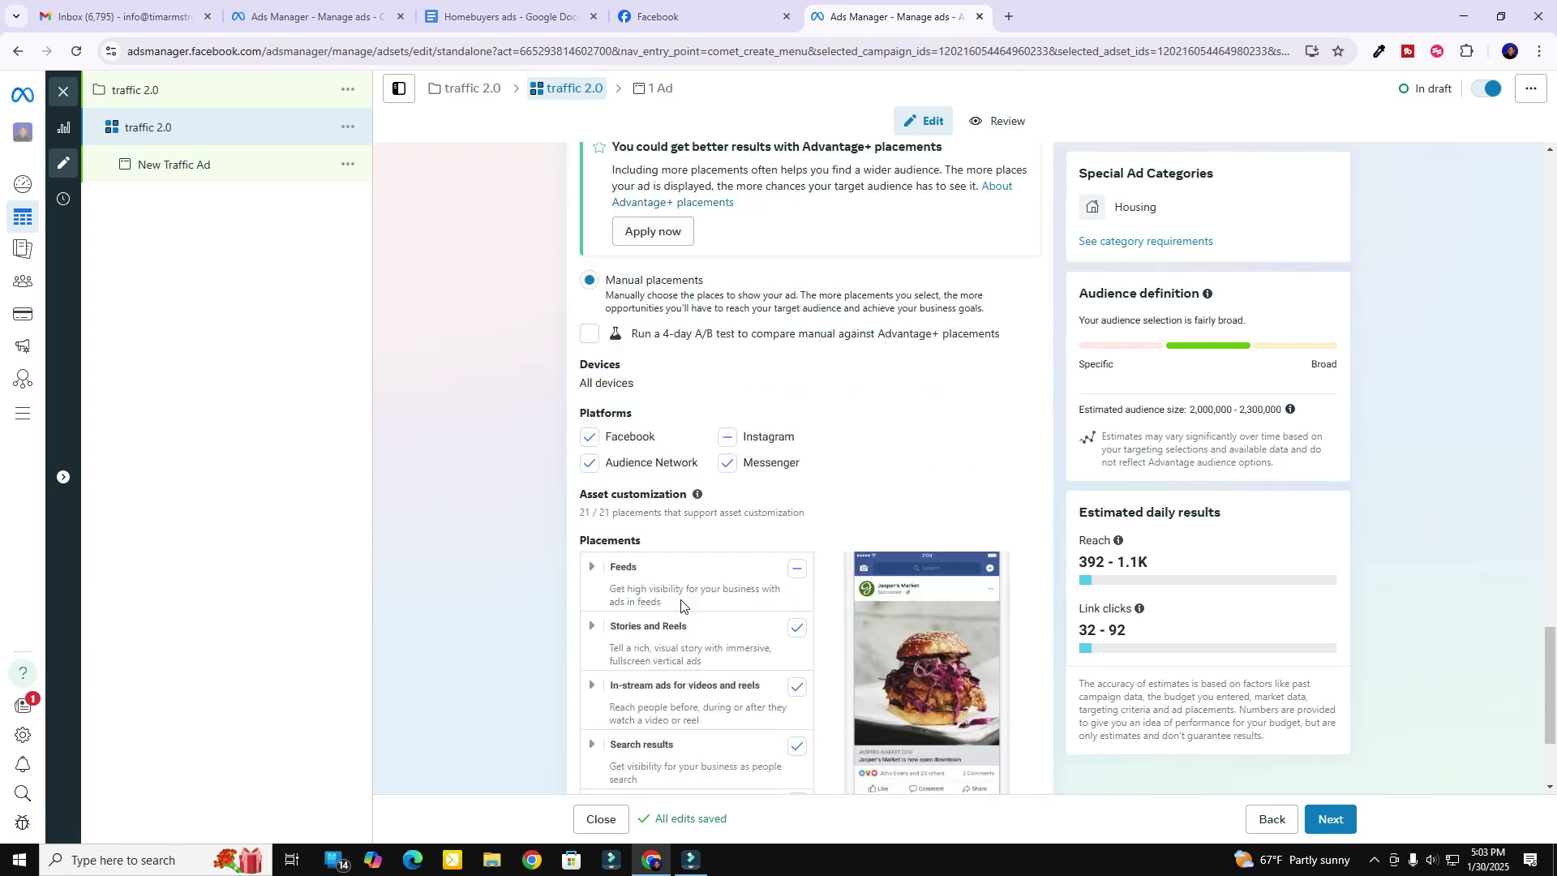
click(589, 364)
click(727, 364)
click(728, 339)
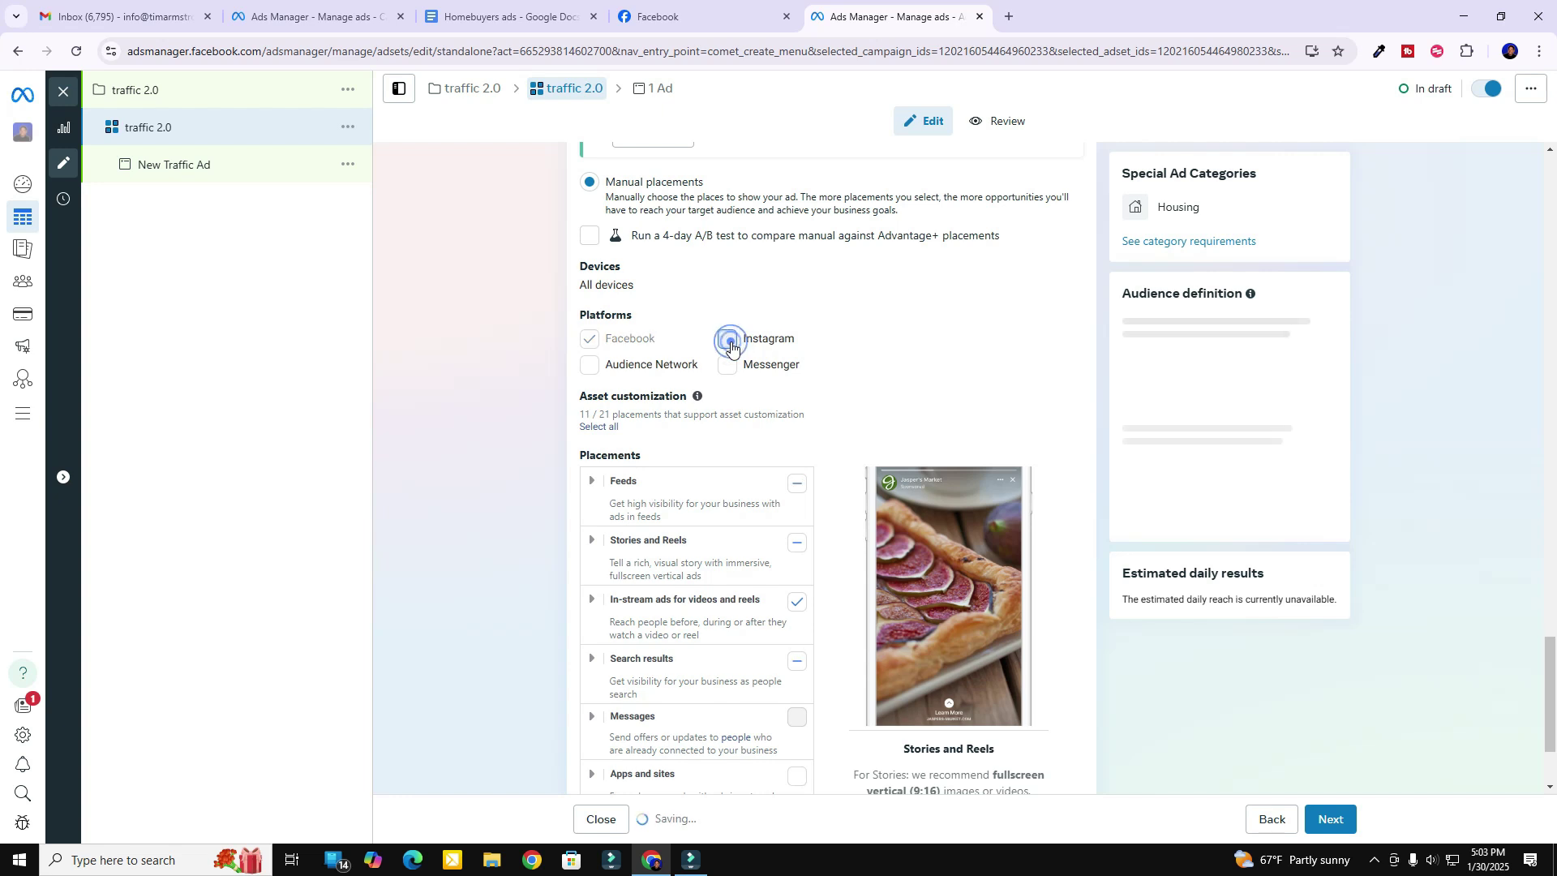
Remove the Facebook right column from the Feeds placements
scroll(900, 451, down, 2)
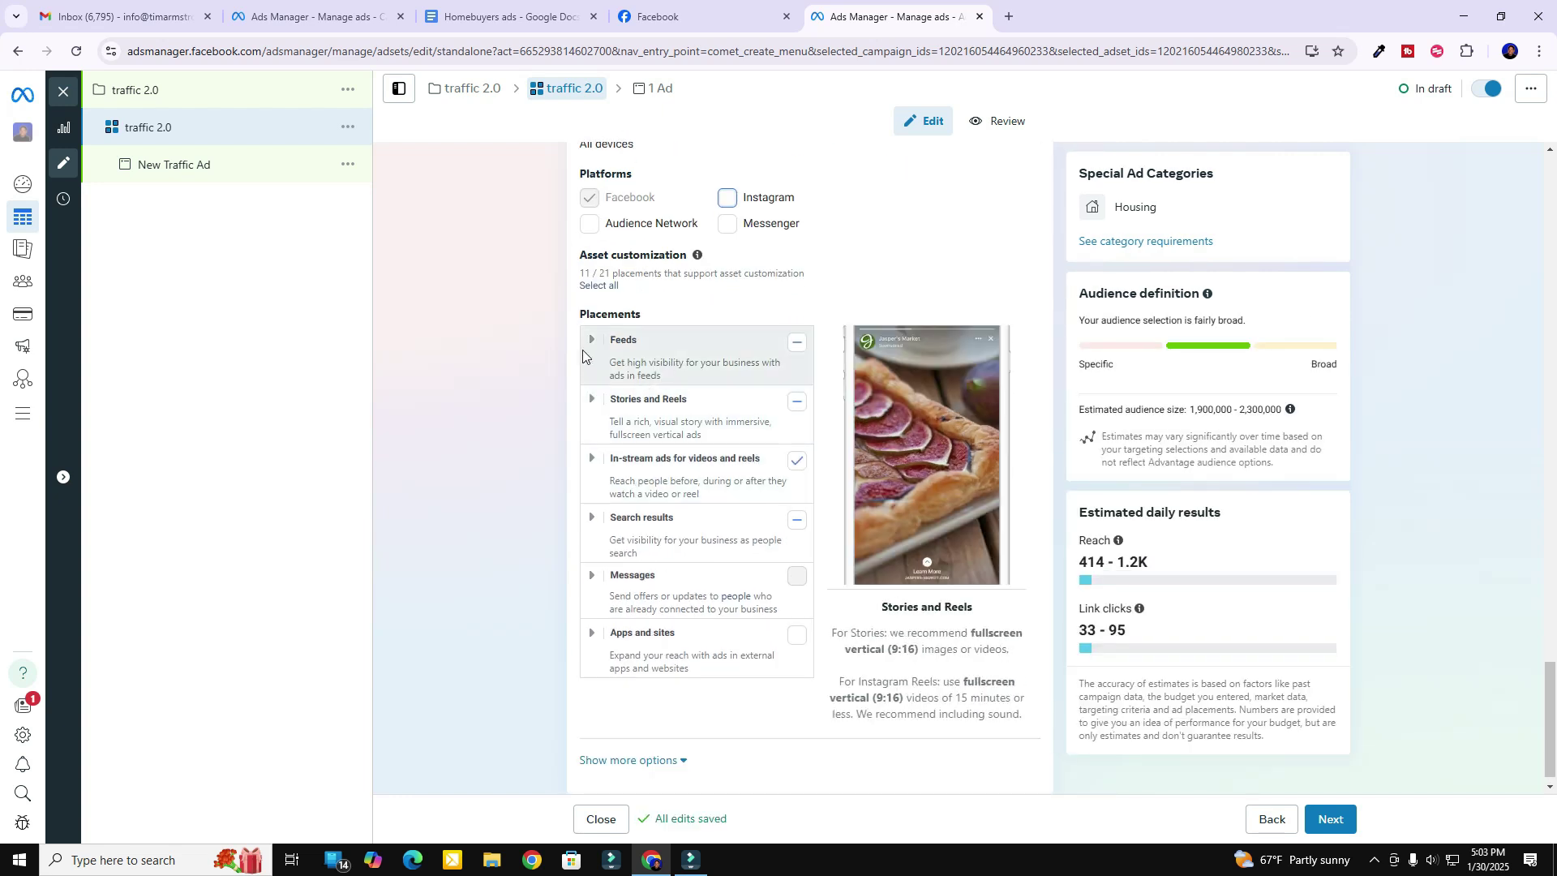
click(593, 369)
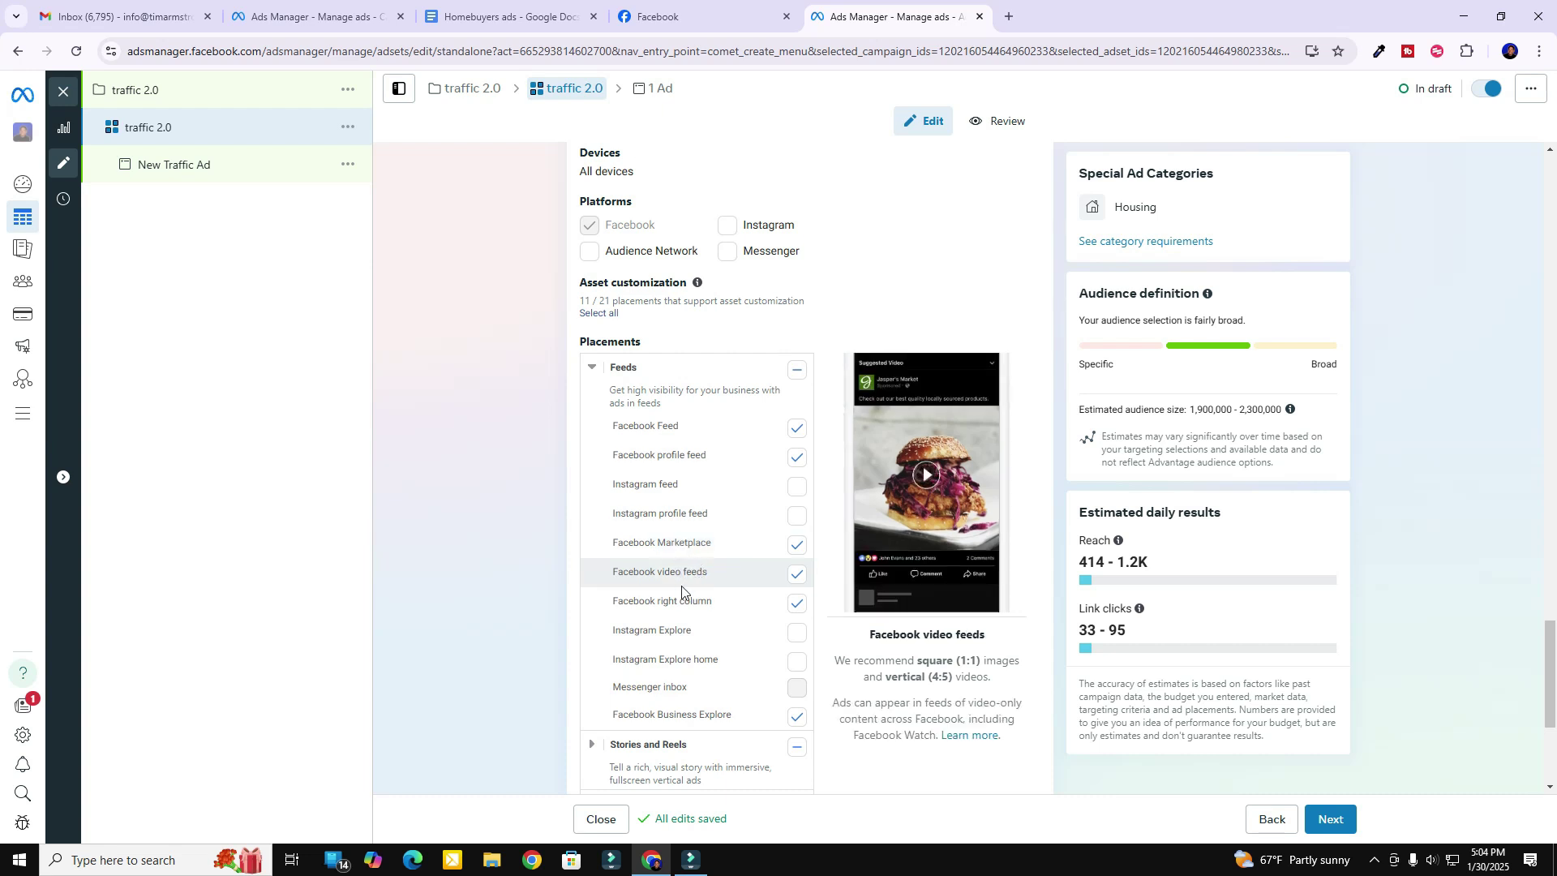
click(798, 606)
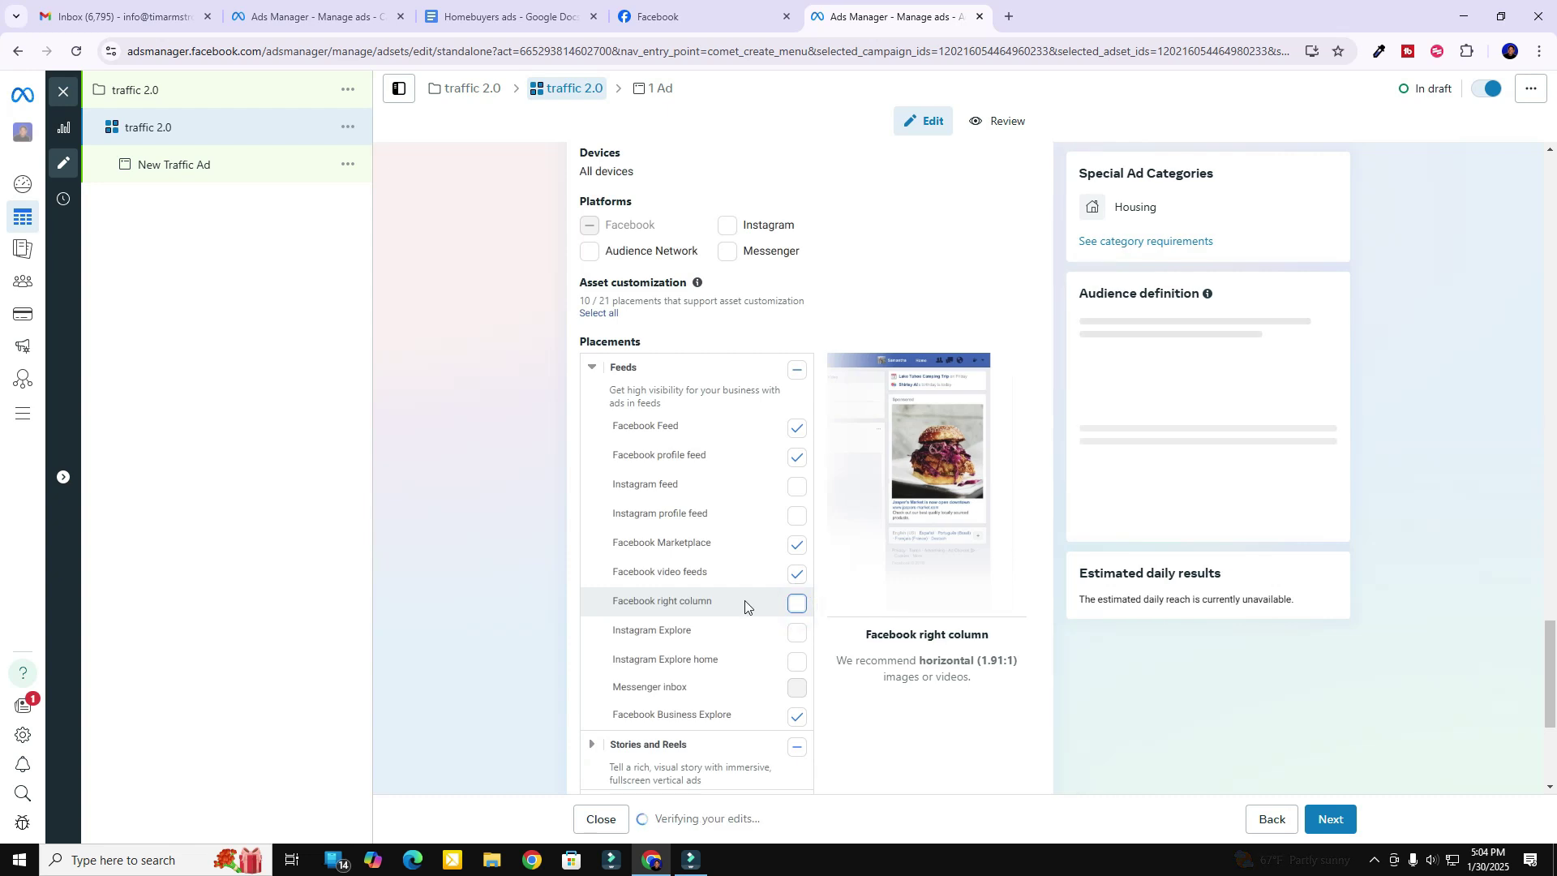
Check the recommended format for Facebook Stories, and exclude Facebook Stories and Facebook Reels from the Stories and Reels placements
scroll(774, 519, down, 3)
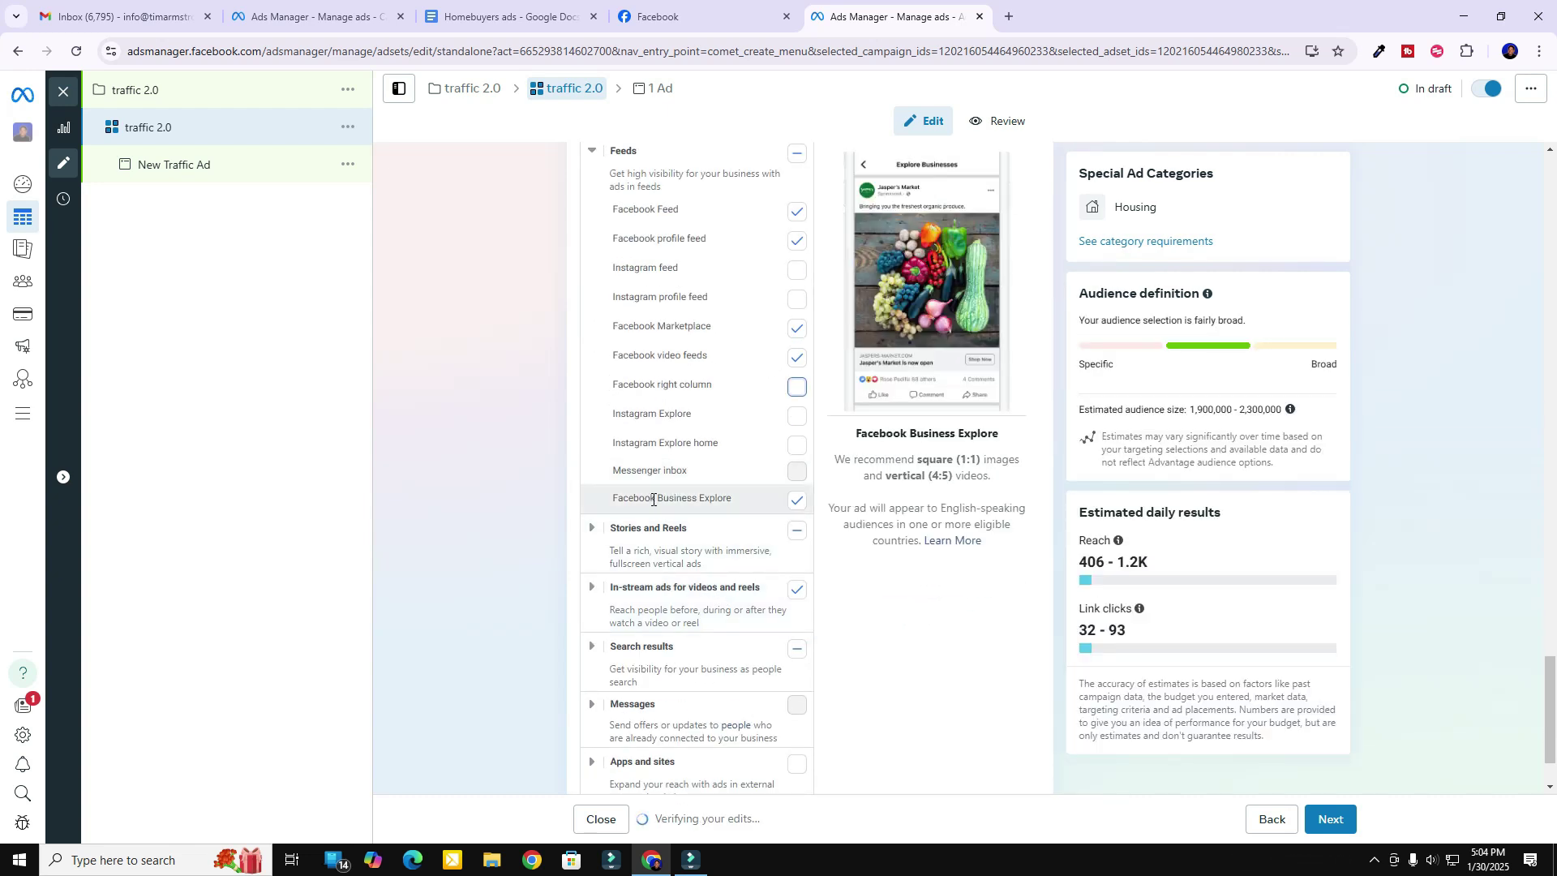
scroll(660, 506, down, 1)
click(594, 429)
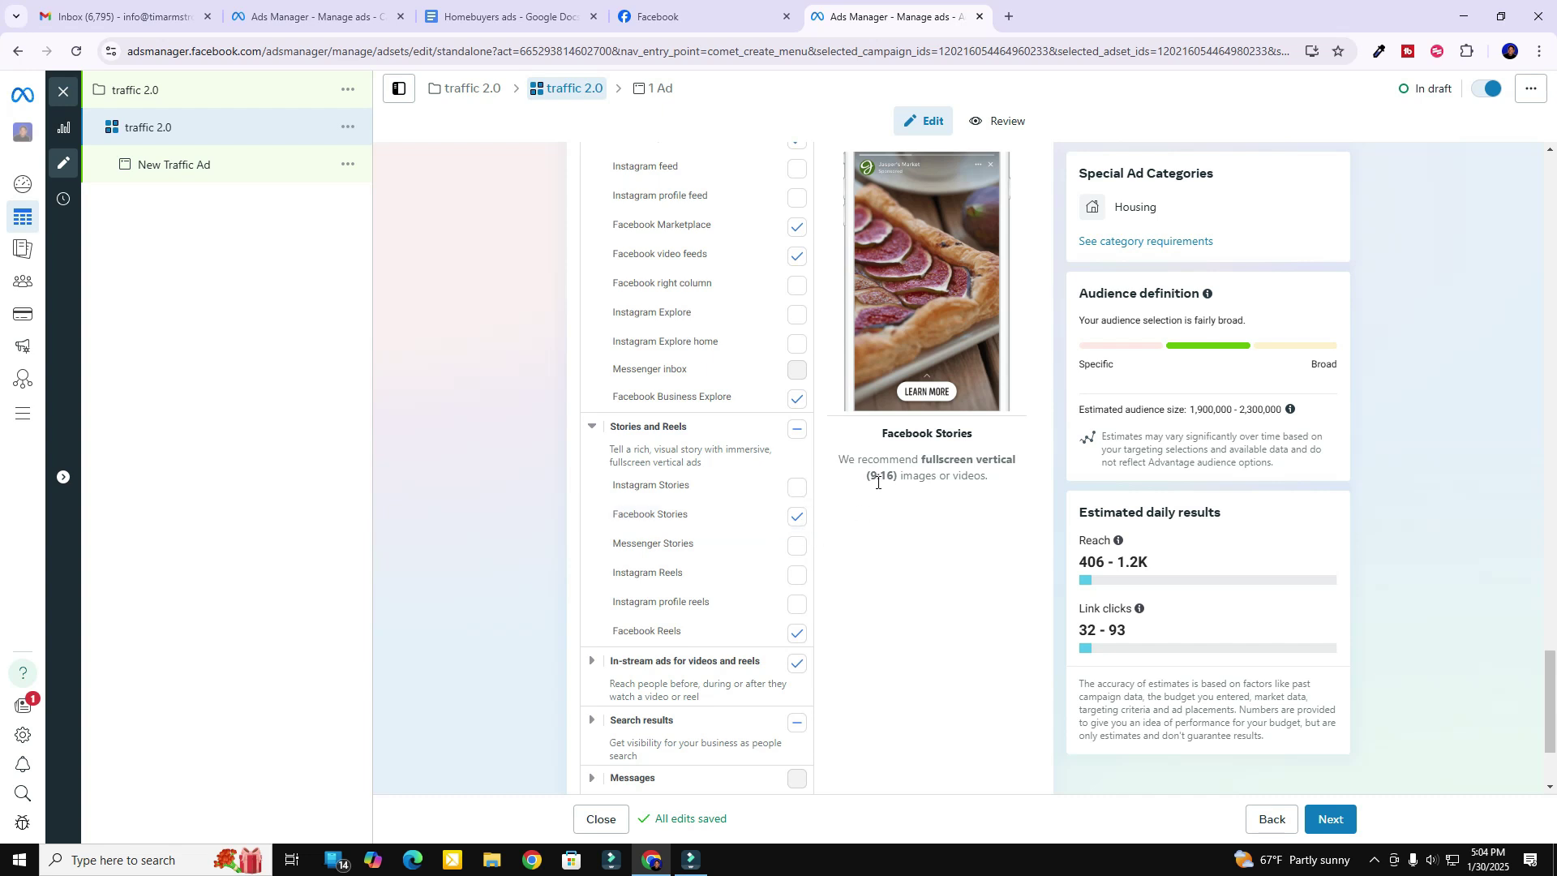
drag(869, 478, 898, 479)
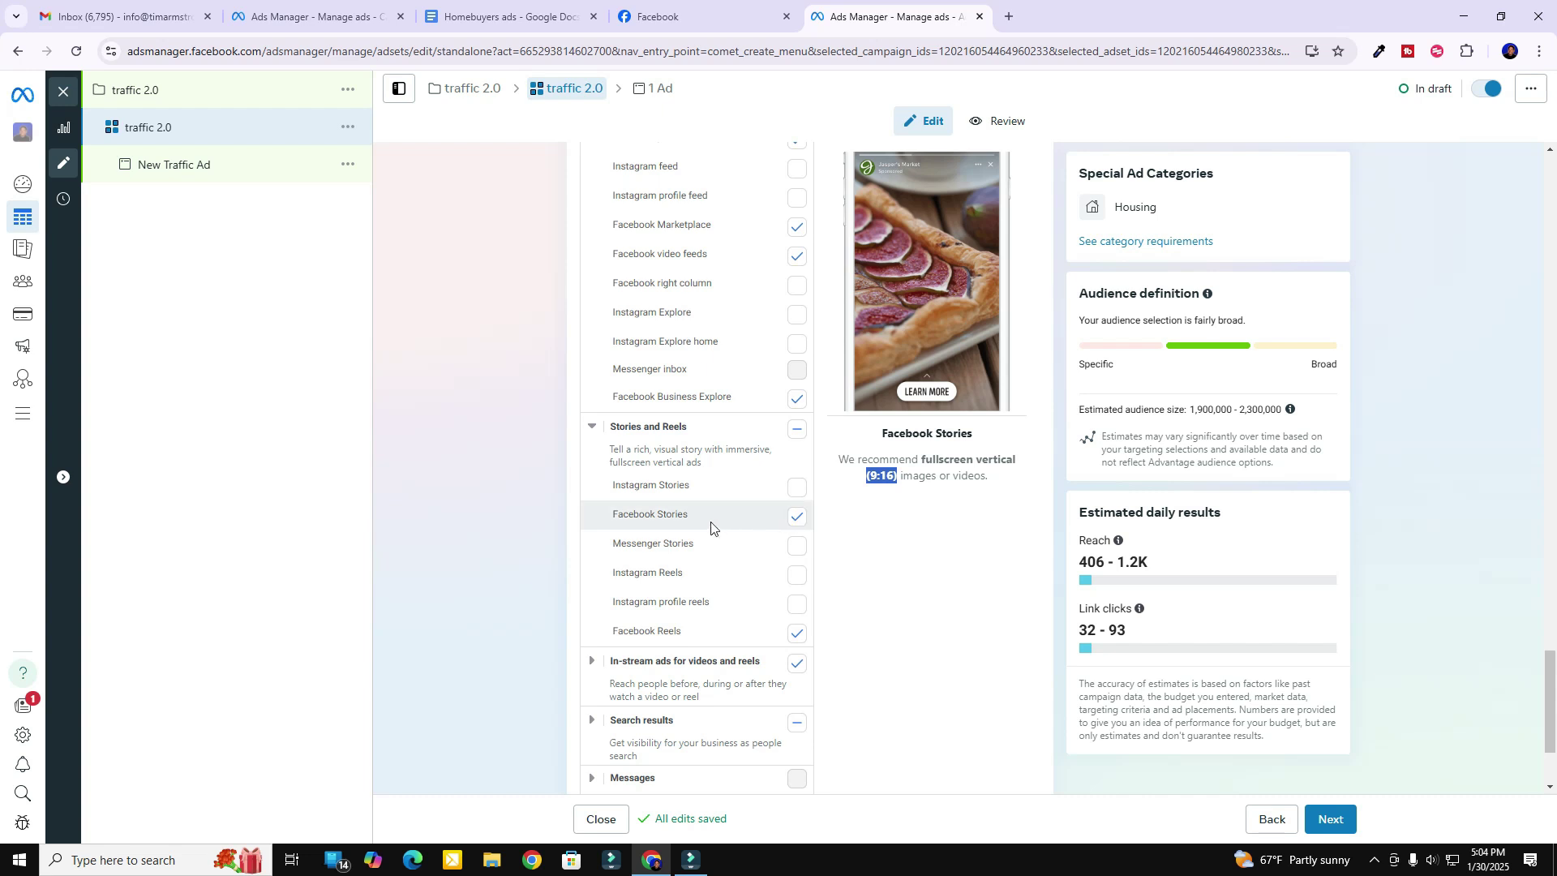
click(797, 516)
click(797, 633)
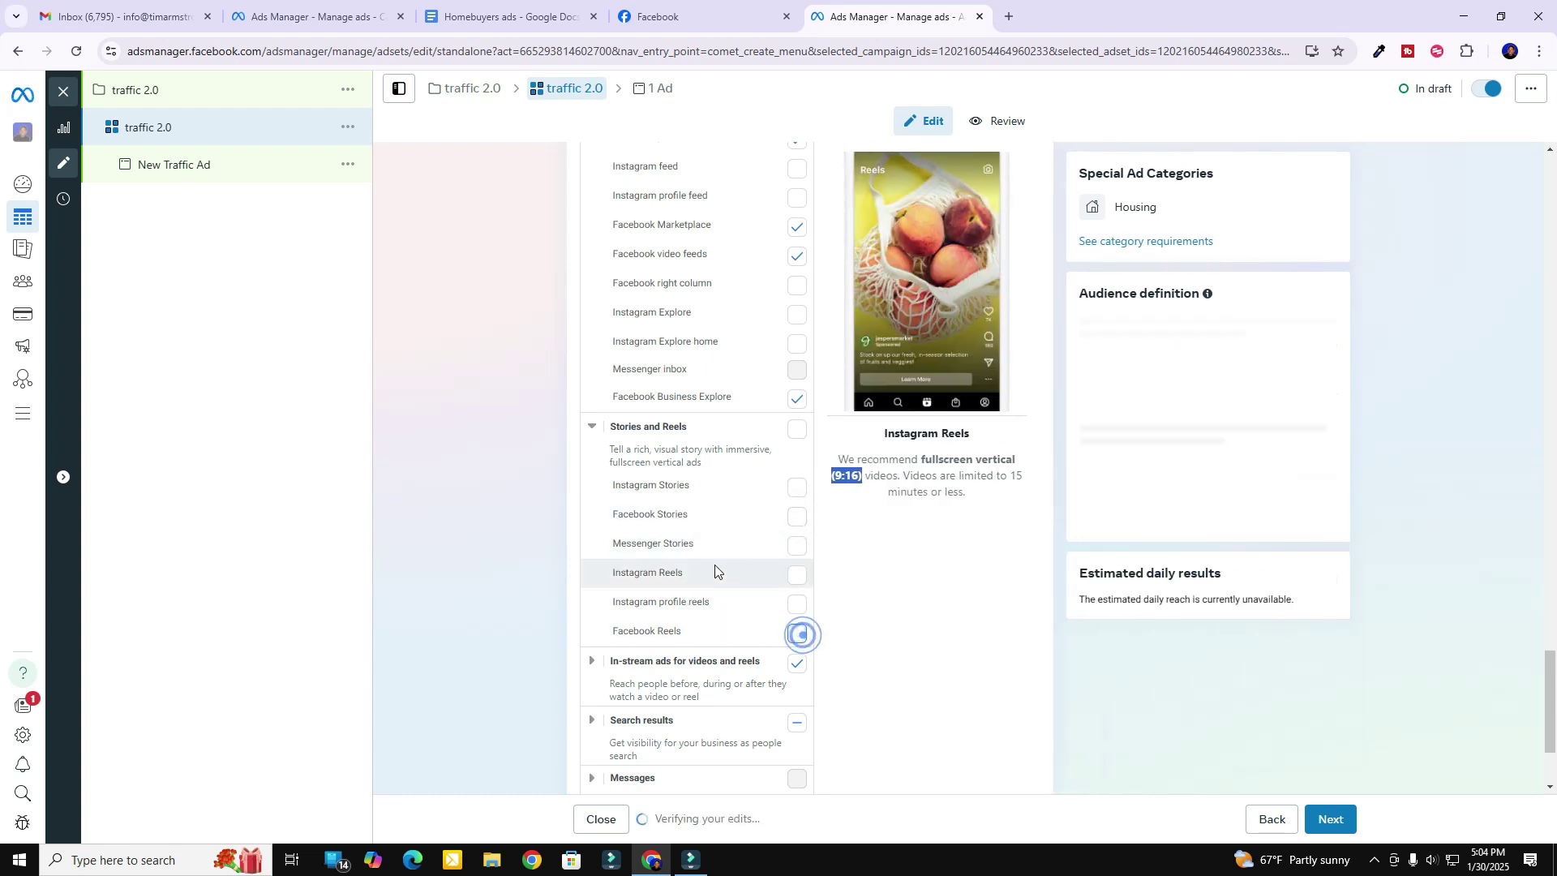
Check the recommended image format for in-stream ads, and exclude the in-stream ads for videos and reels placement
scroll(713, 564, down, 2)
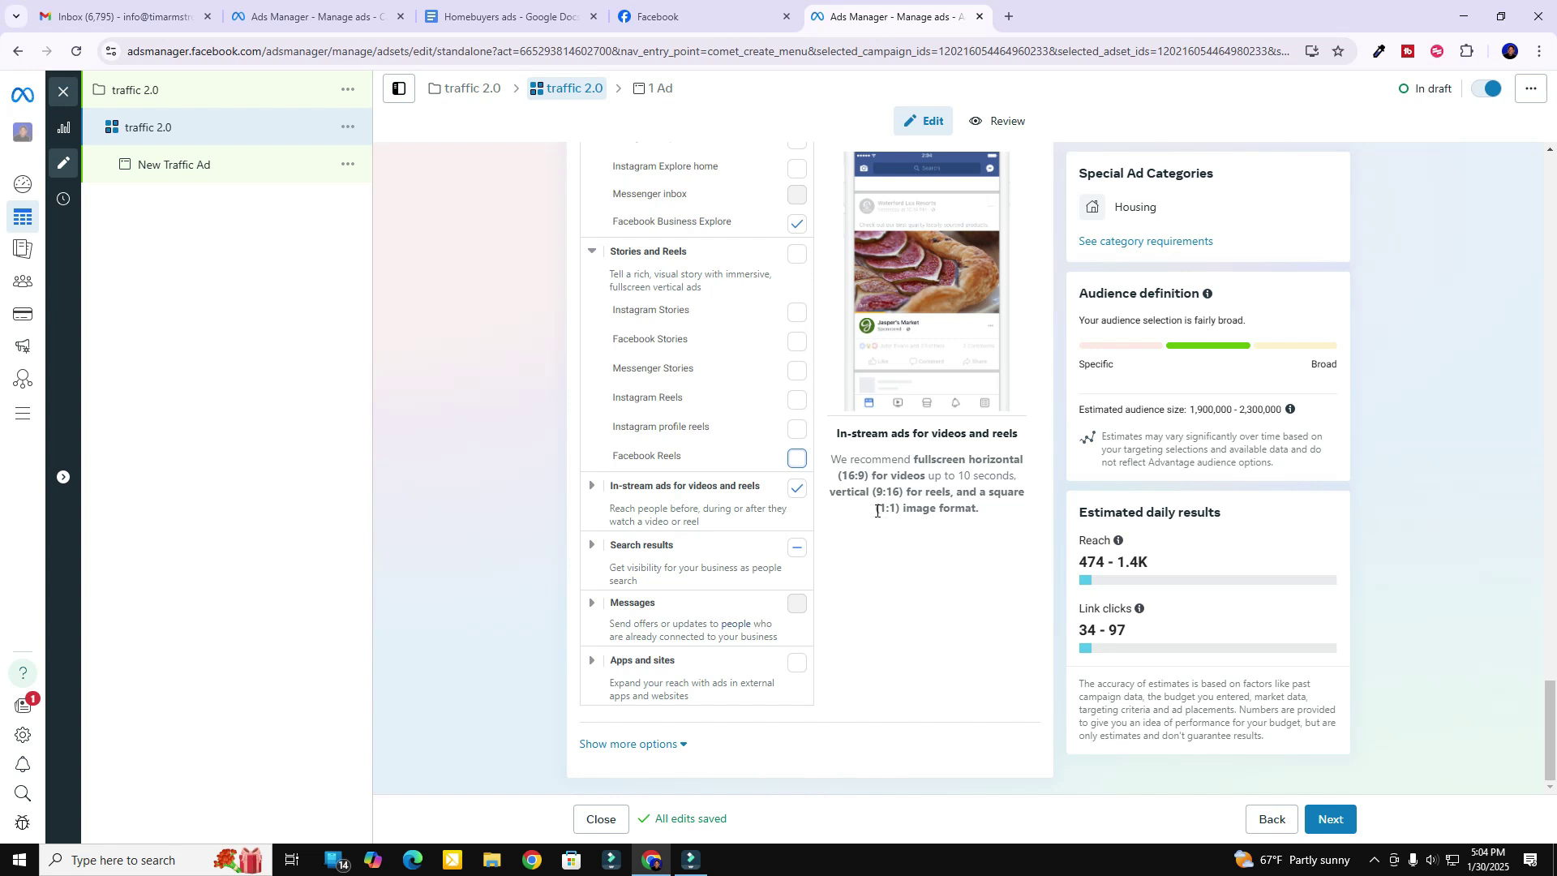
drag(876, 510, 967, 515)
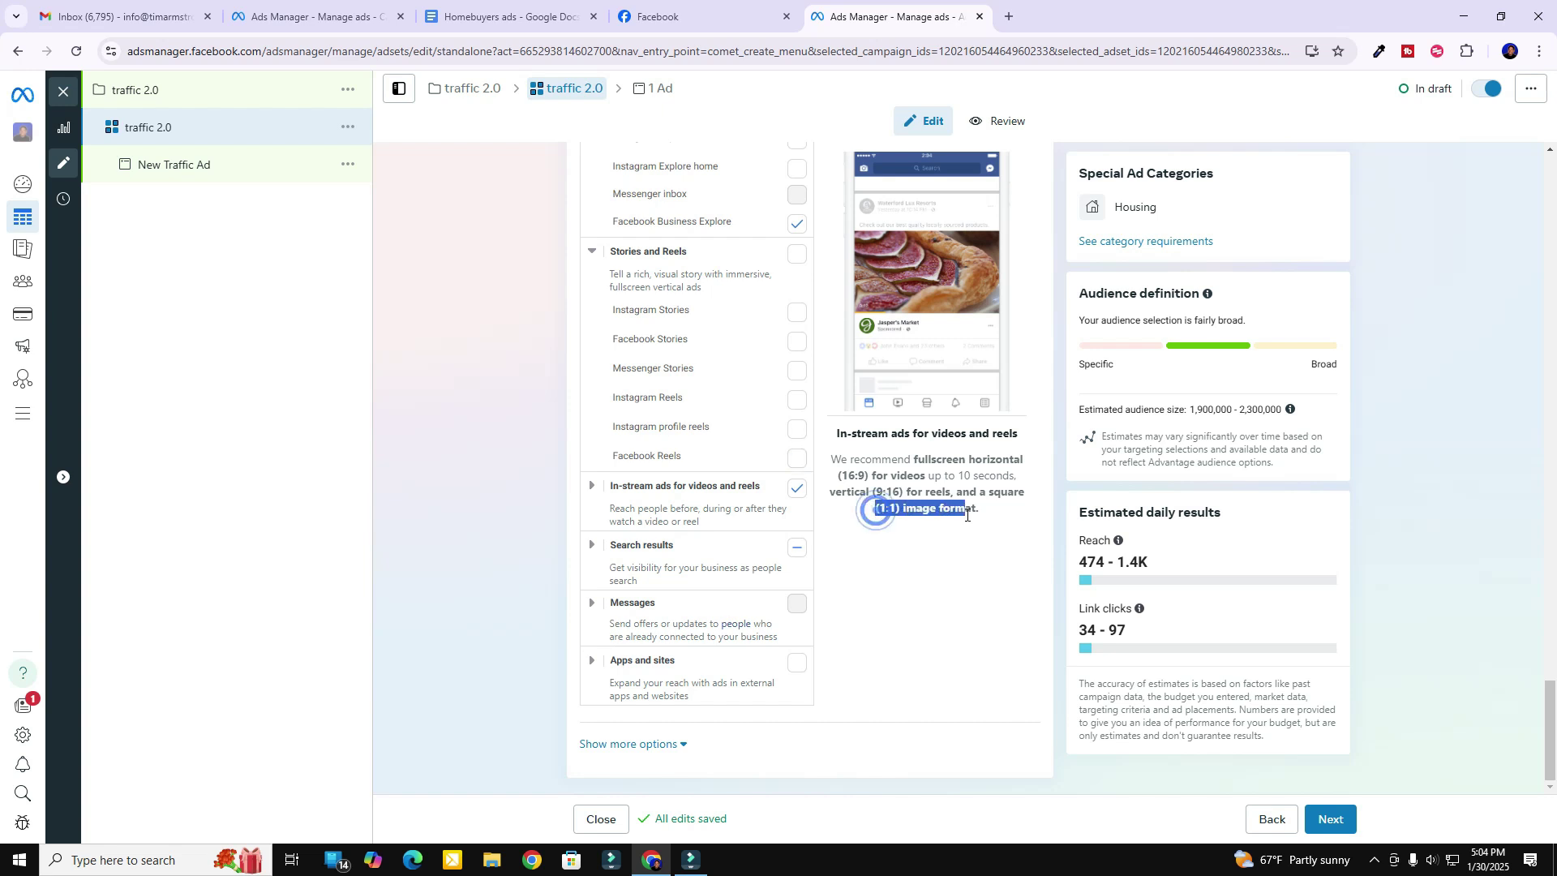
click(796, 489)
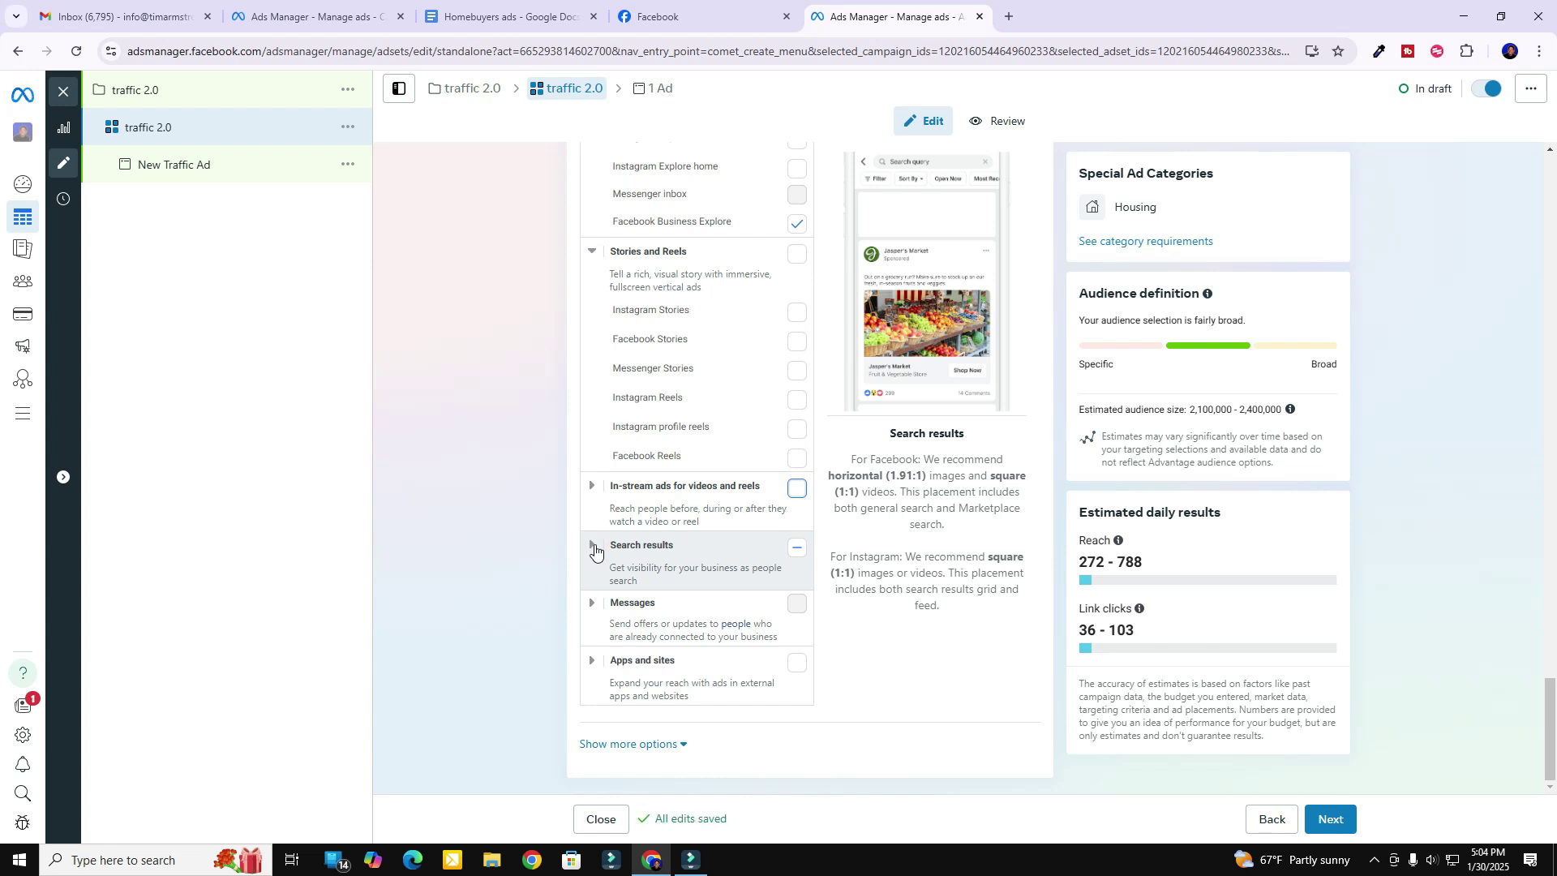
Review the individual placements listed under Search results, Messages, and Apps and sites
click(592, 545)
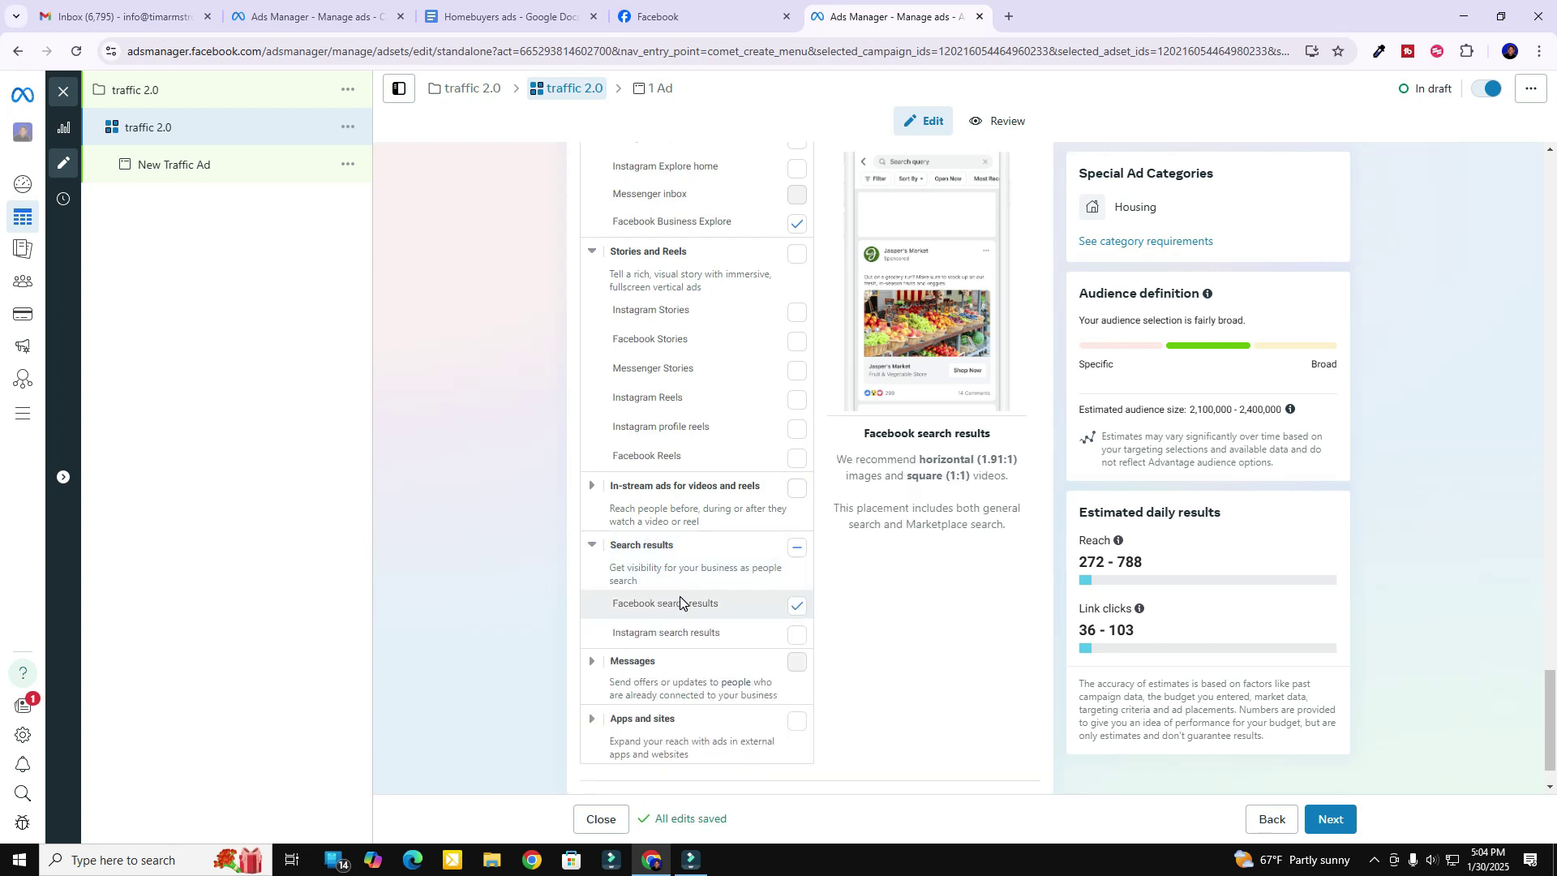
click(591, 669)
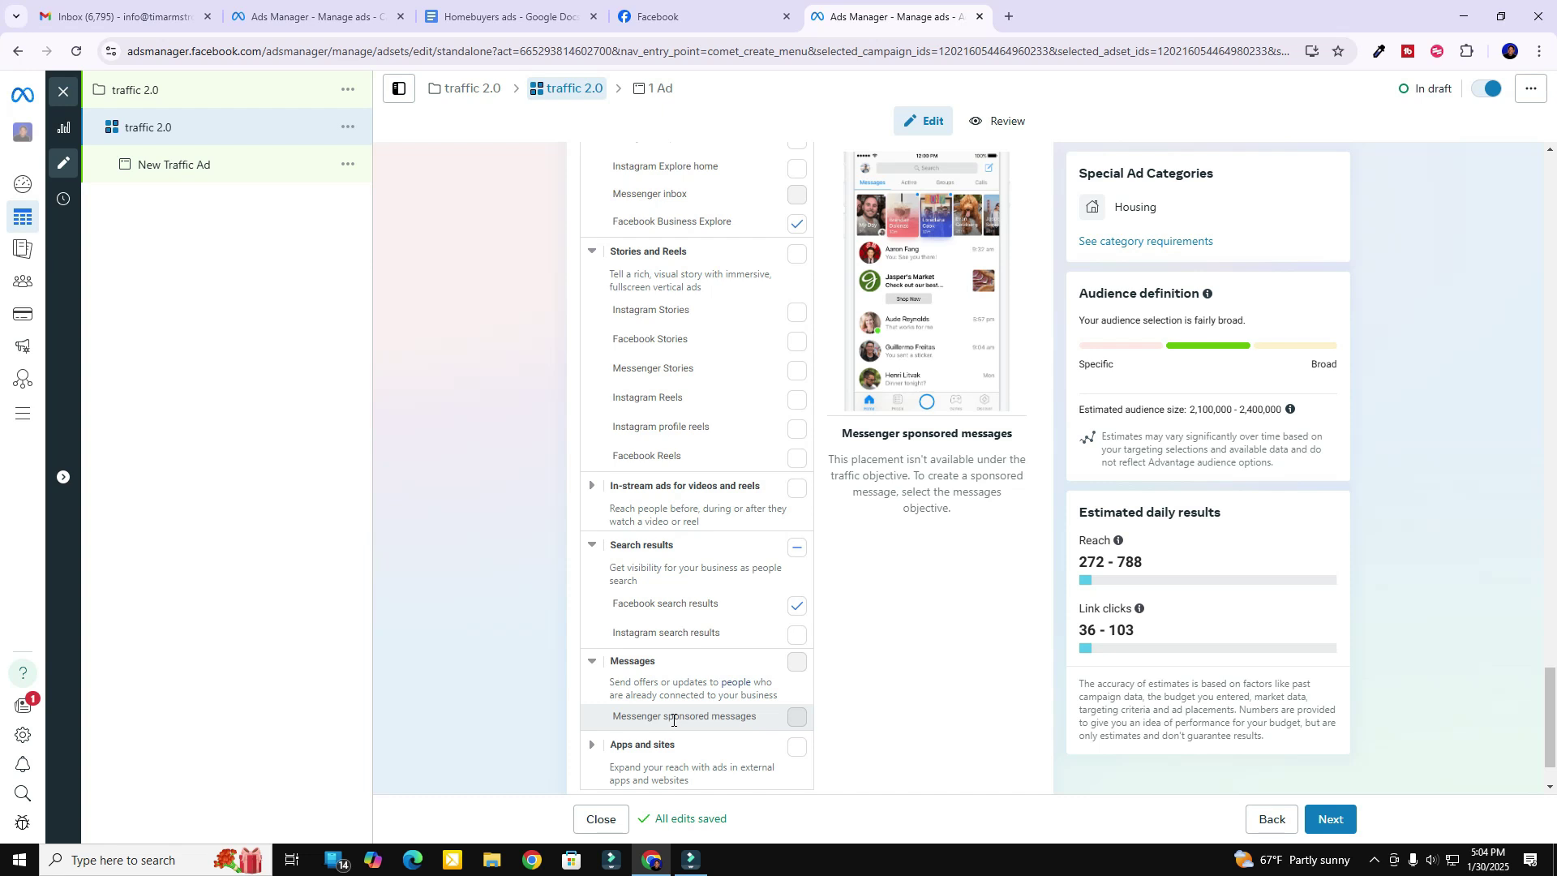
scroll(654, 683, down, 1)
click(649, 678)
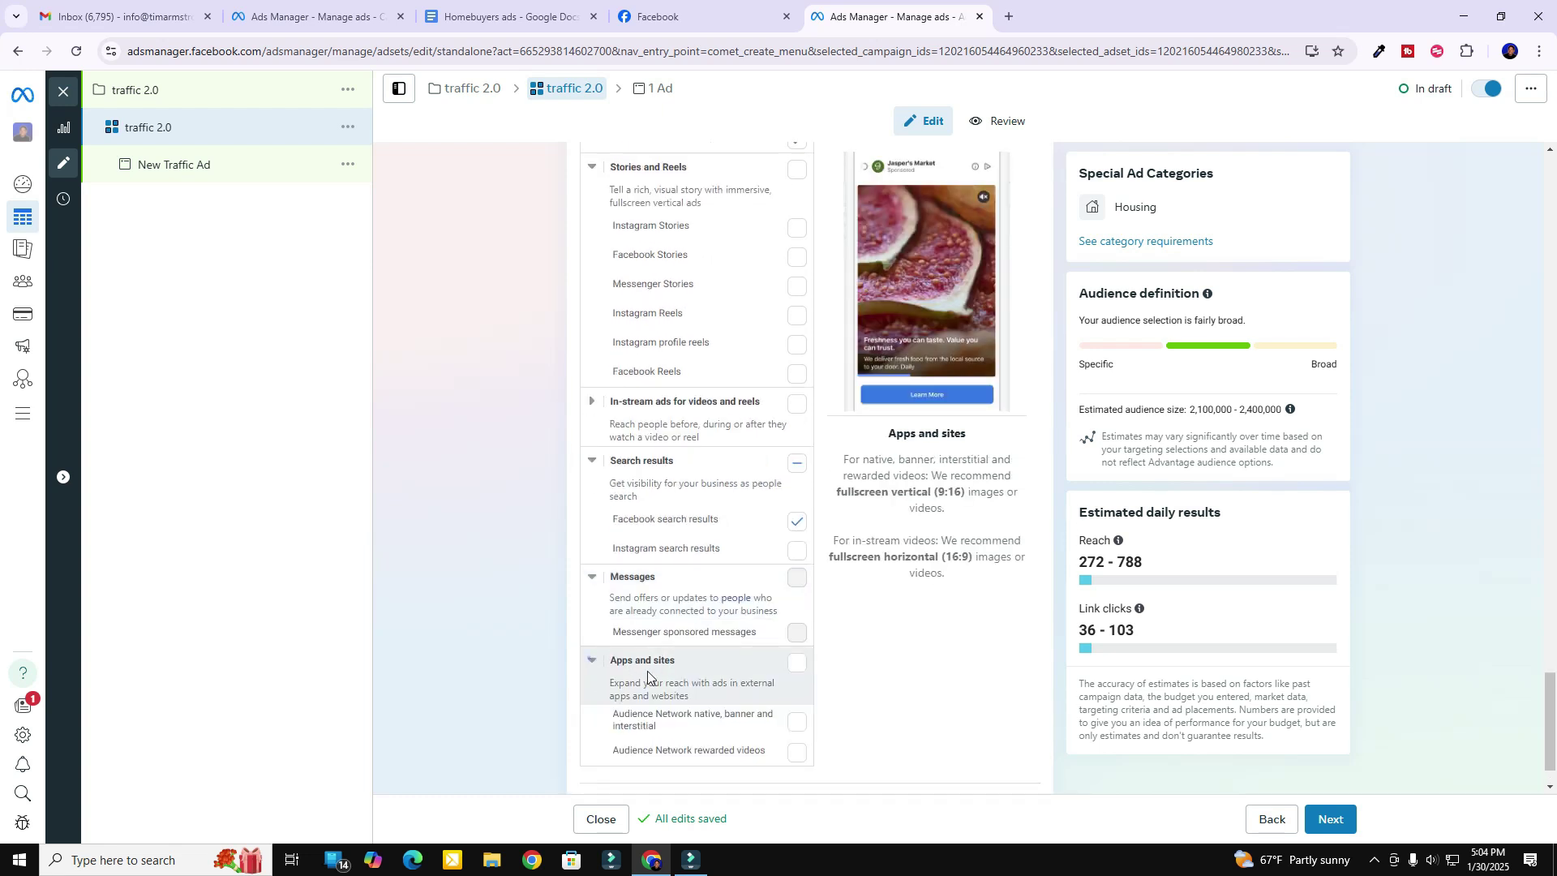
scroll(649, 678, down, 1)
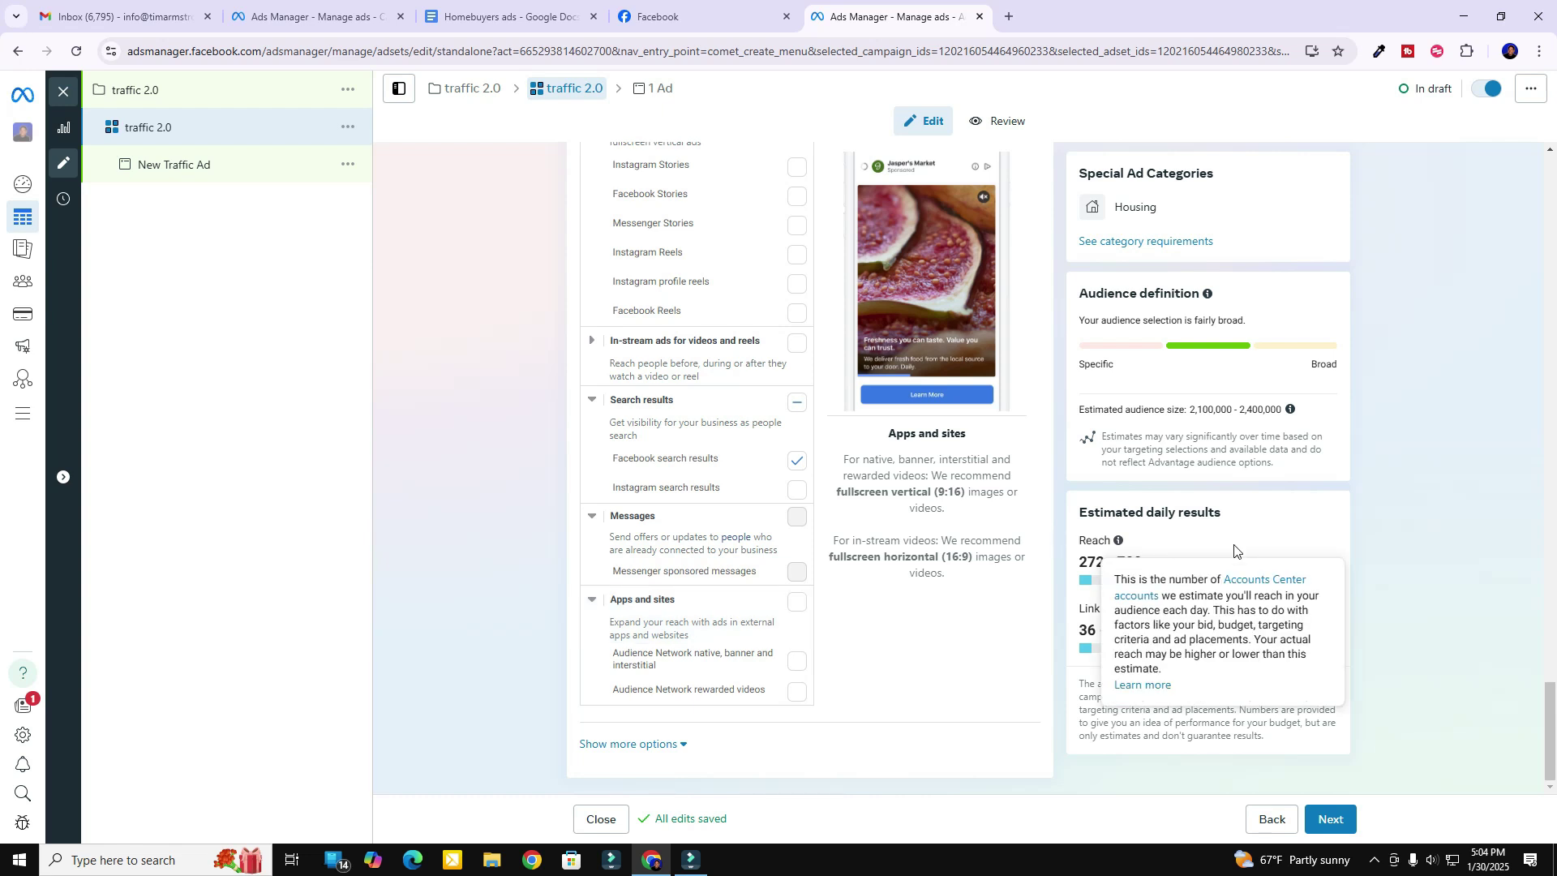
Proceed from the ad set to the ad level and name the ad "traffic 2.0"
click(1338, 823)
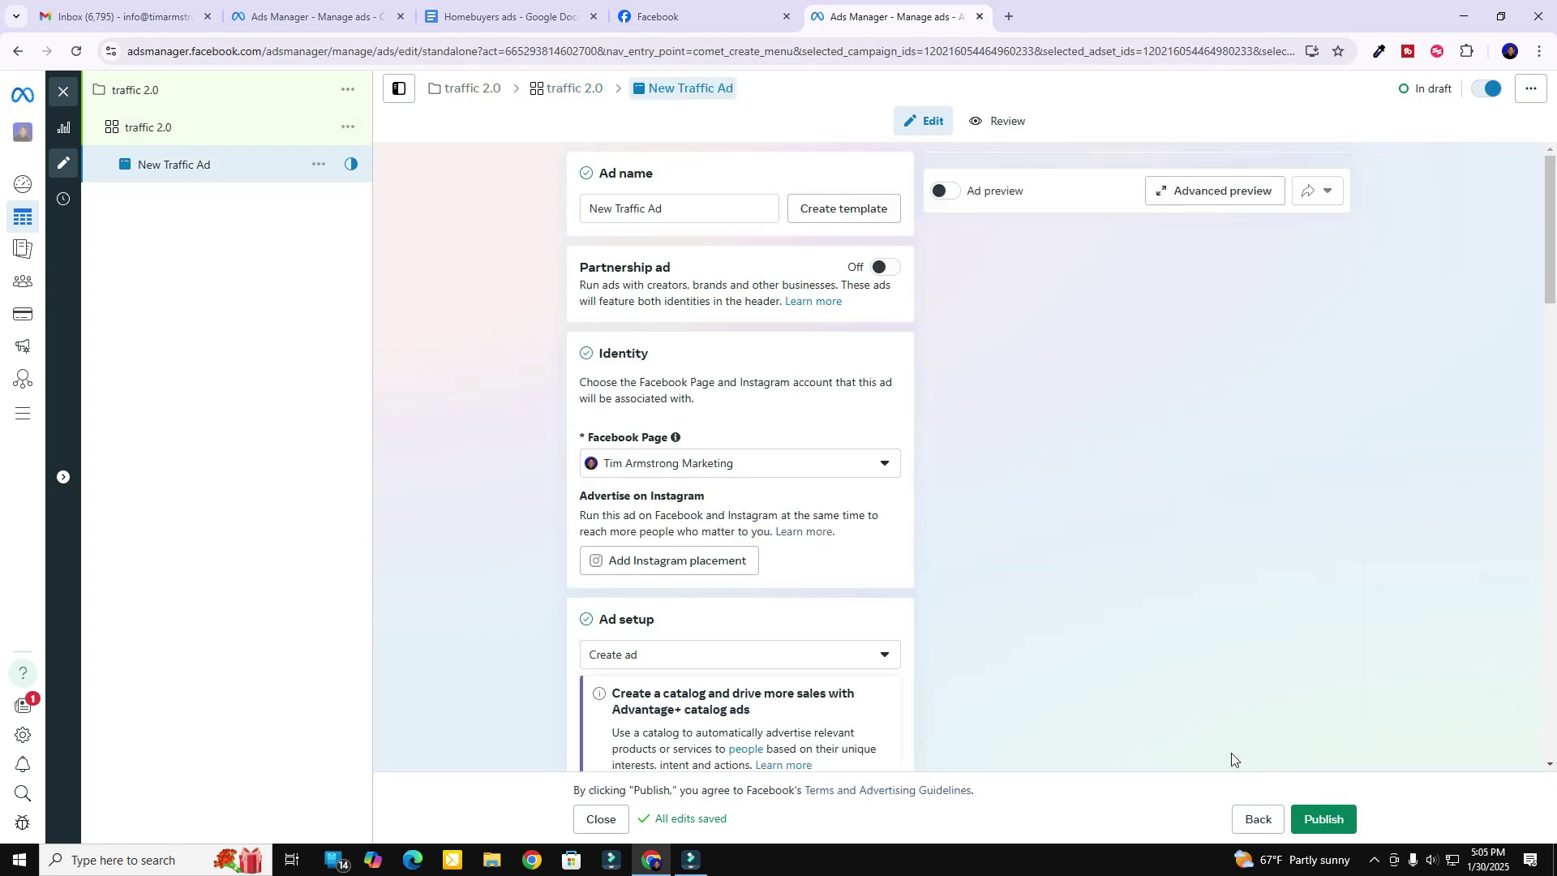
click(686, 206)
key(ctrl+a)
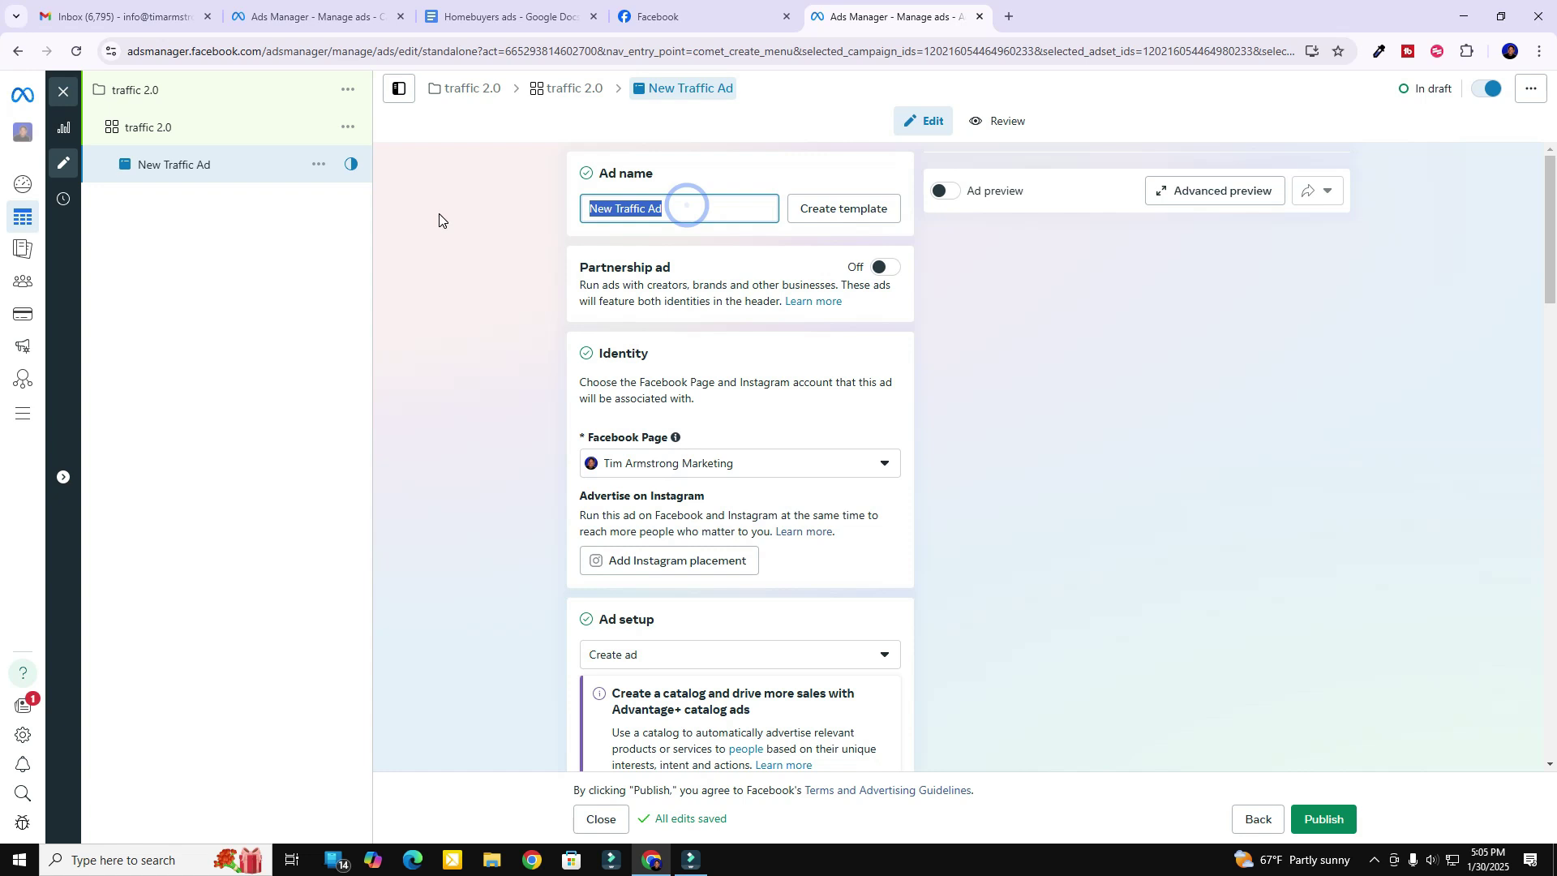
text(traffic 2.0)
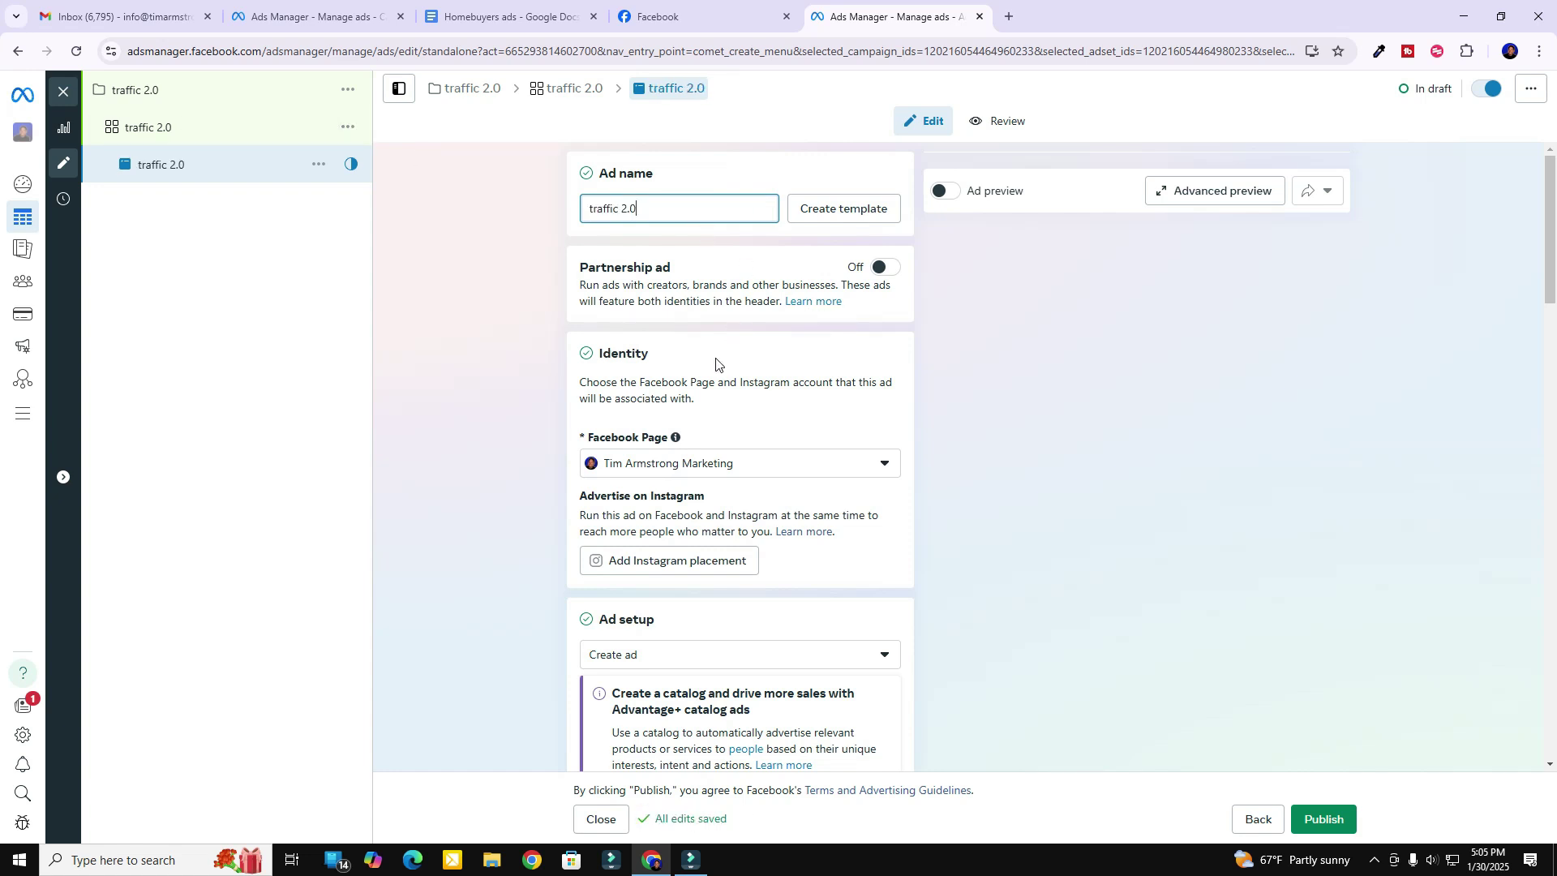
Start setting up the ad creative and continue past the empty source URL and site links to the text stage
scroll(714, 363, down, 3)
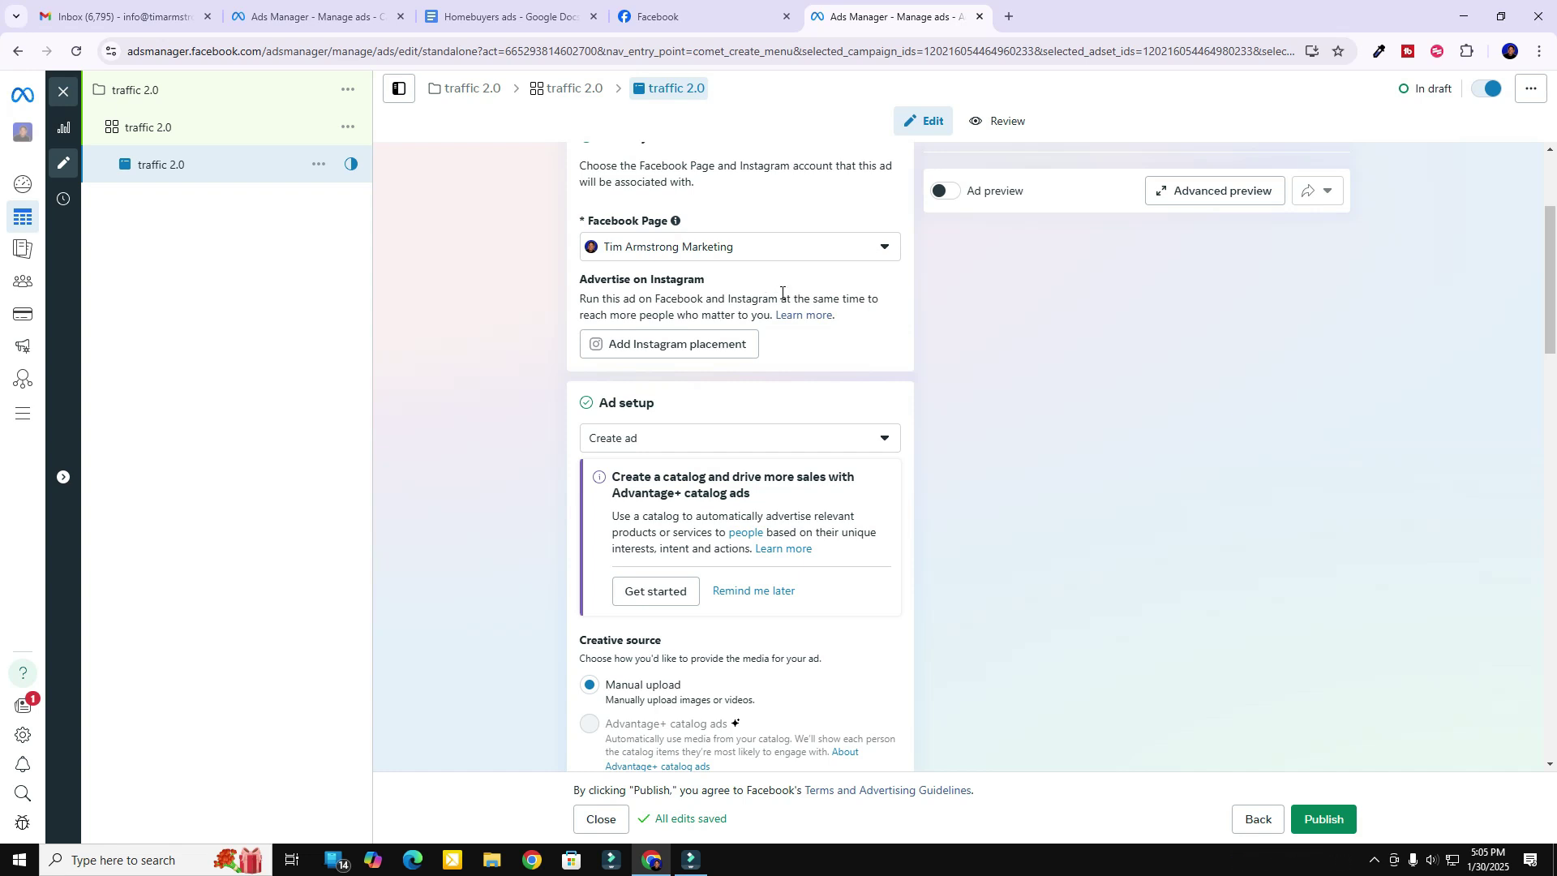
scroll(825, 361, down, 3)
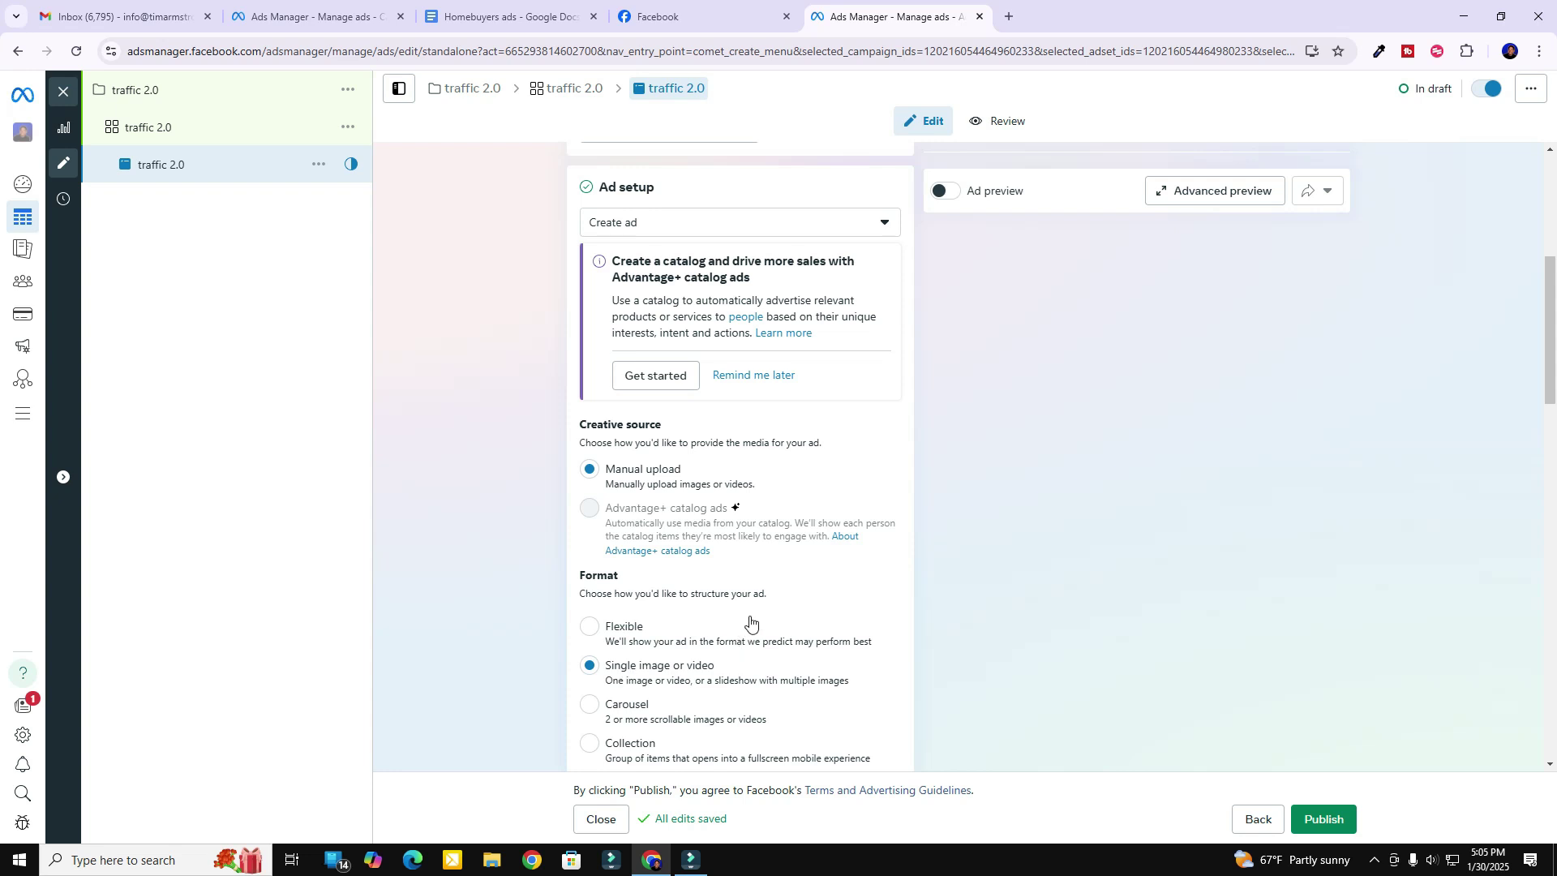
scroll(746, 625, down, 3)
scroll(696, 604, down, 3)
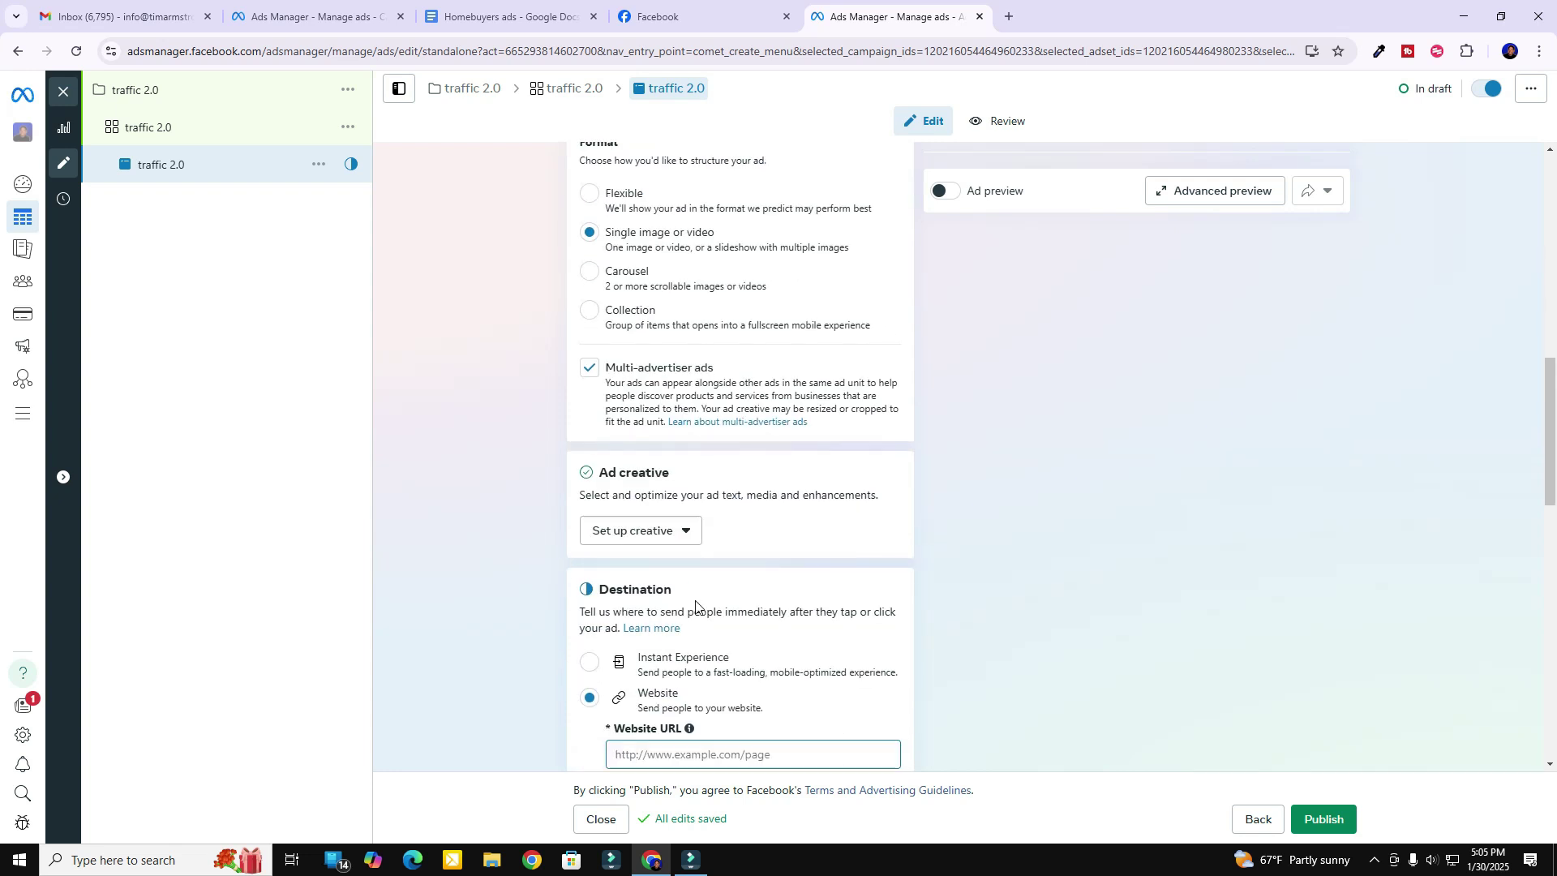
scroll(663, 531, down, 3)
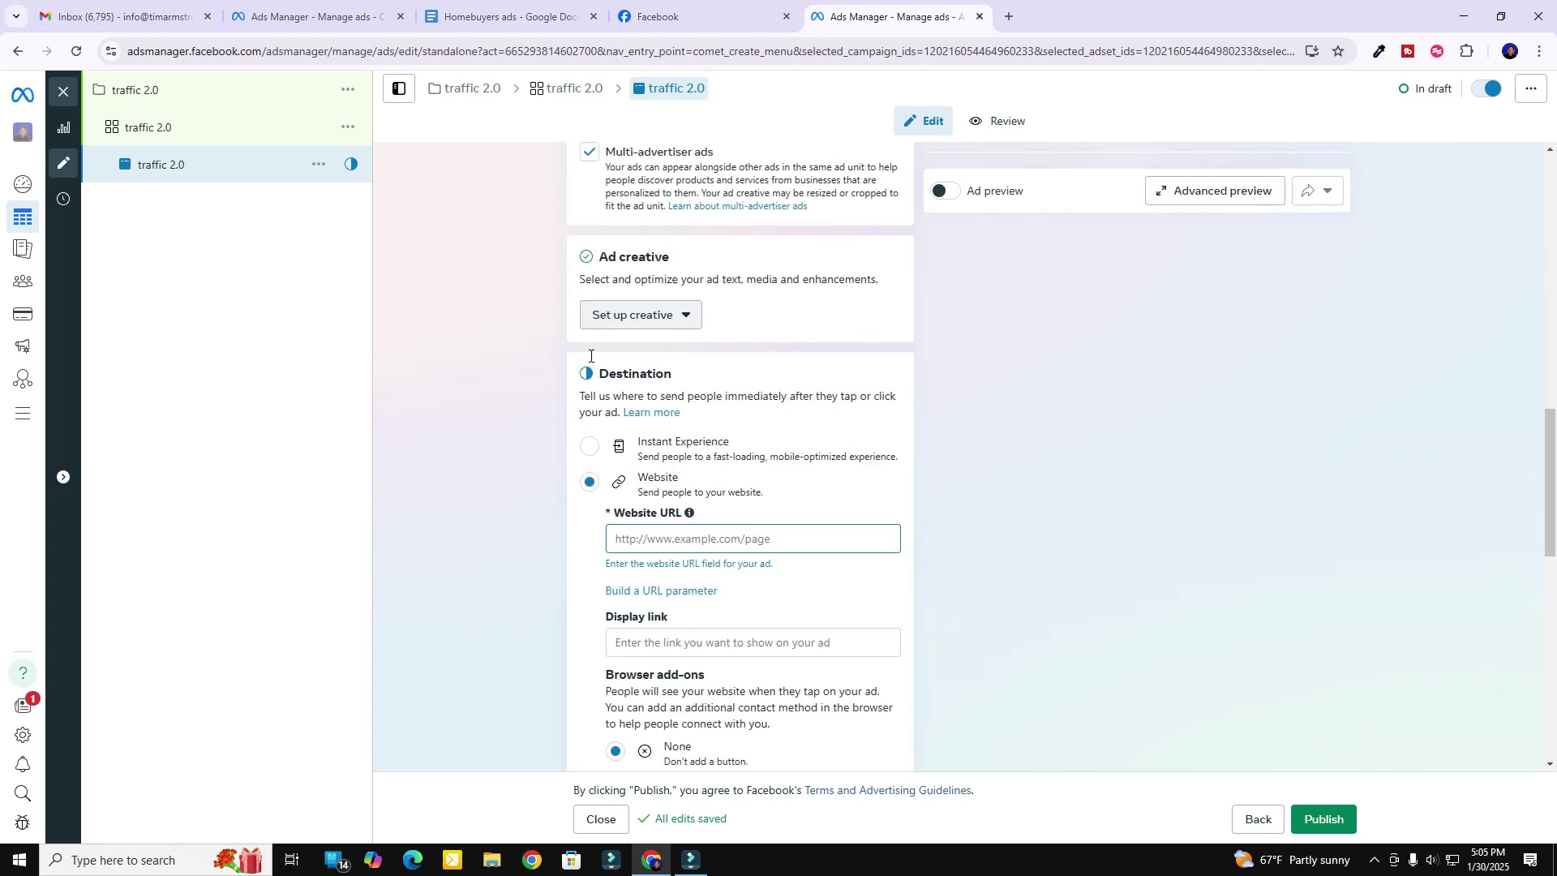
click(657, 315)
click(632, 388)
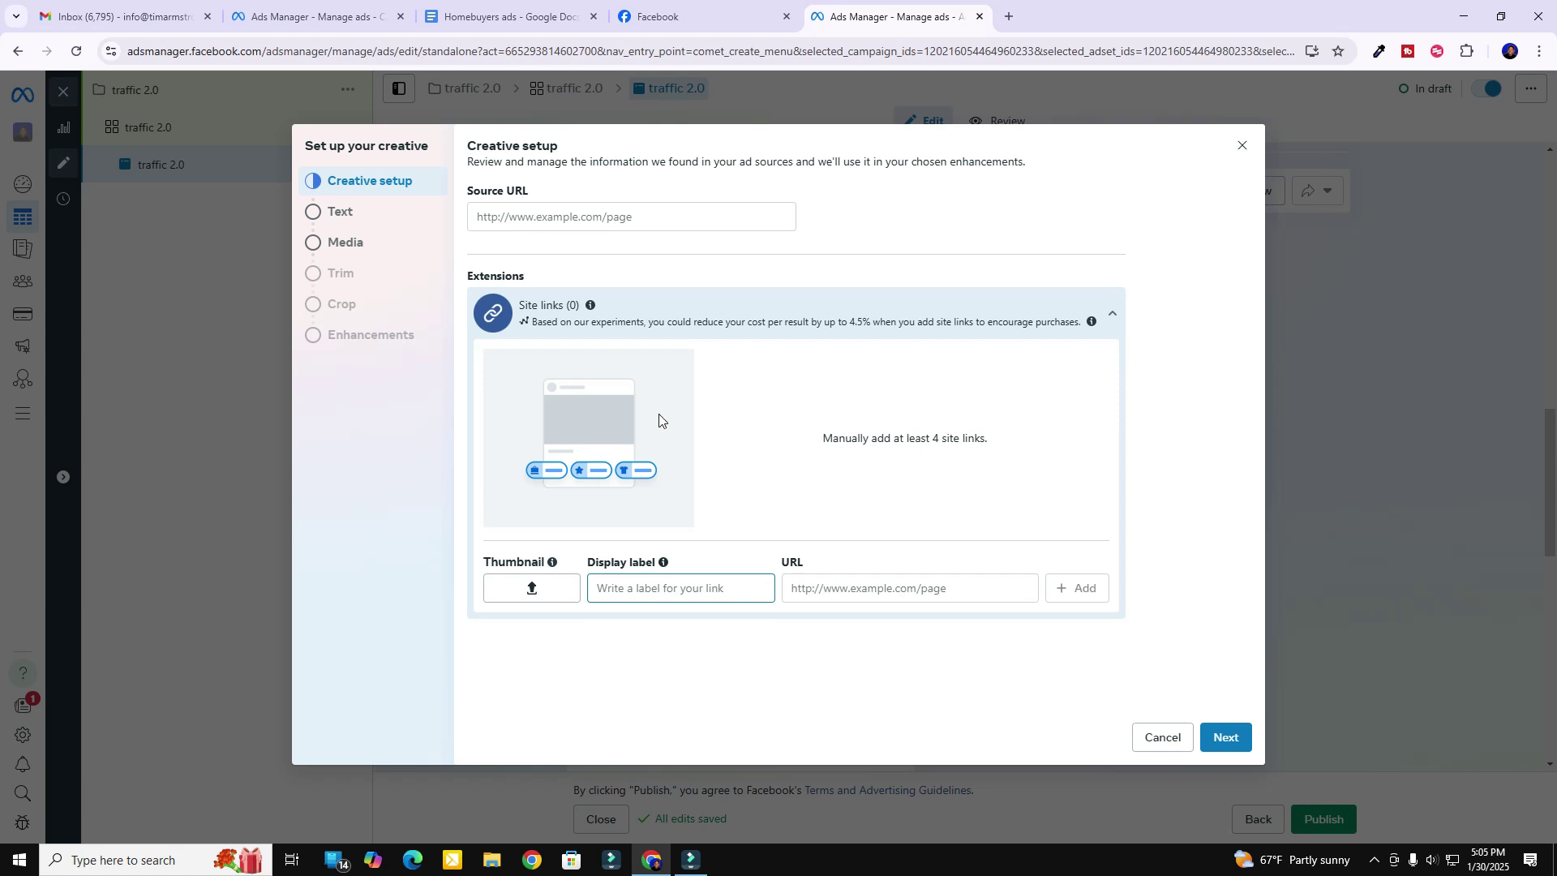
click(1225, 737)
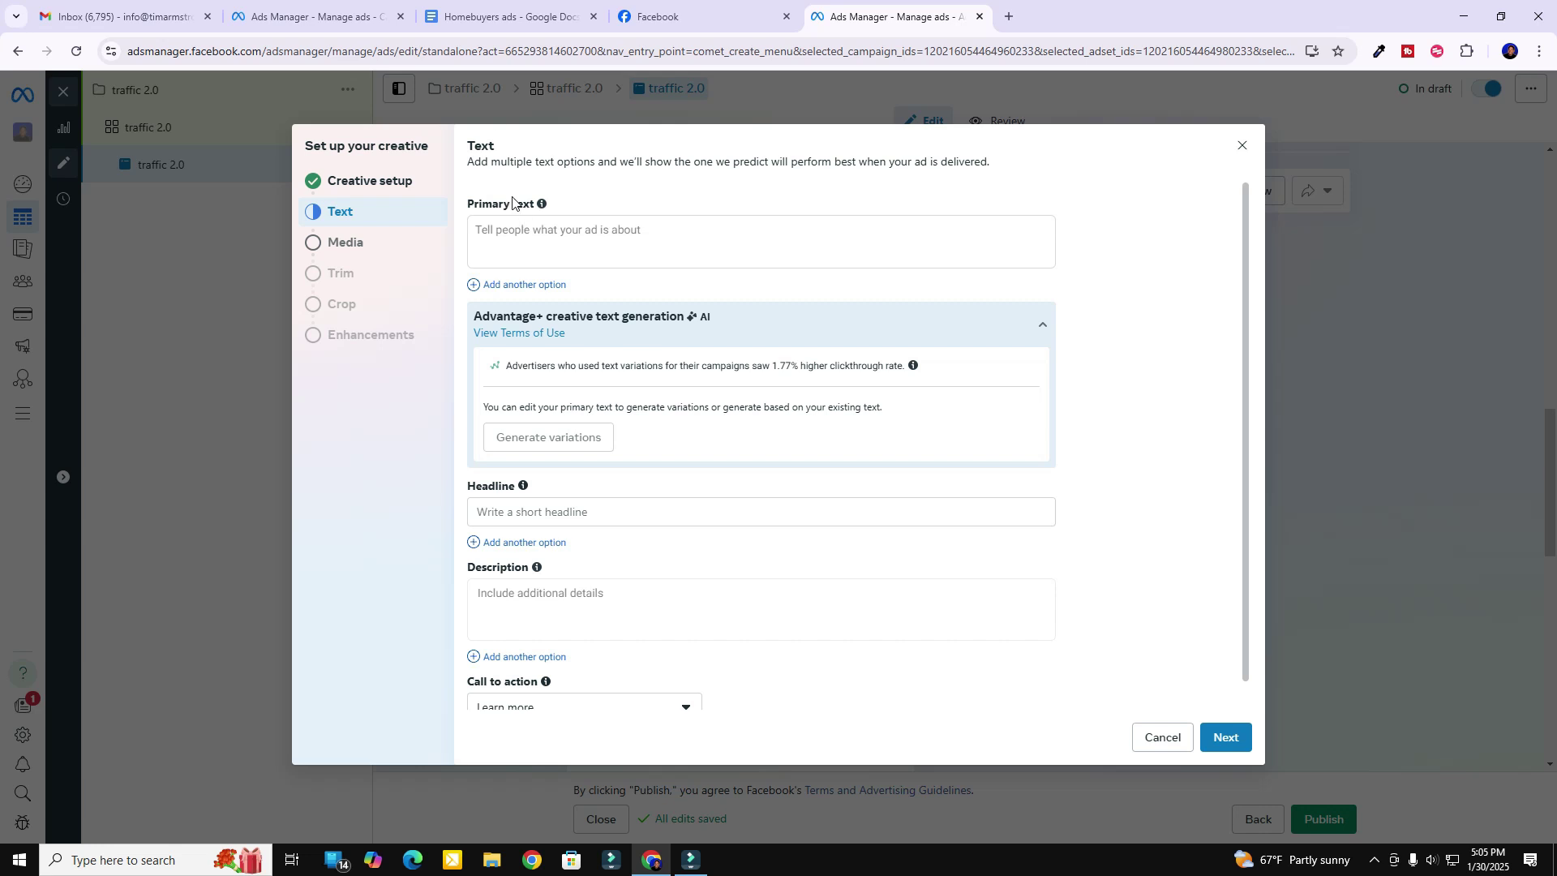
Switch to the Homebuyers ads document in Google Docs and examine its sample ad copy, calls to action and images
click(487, 19)
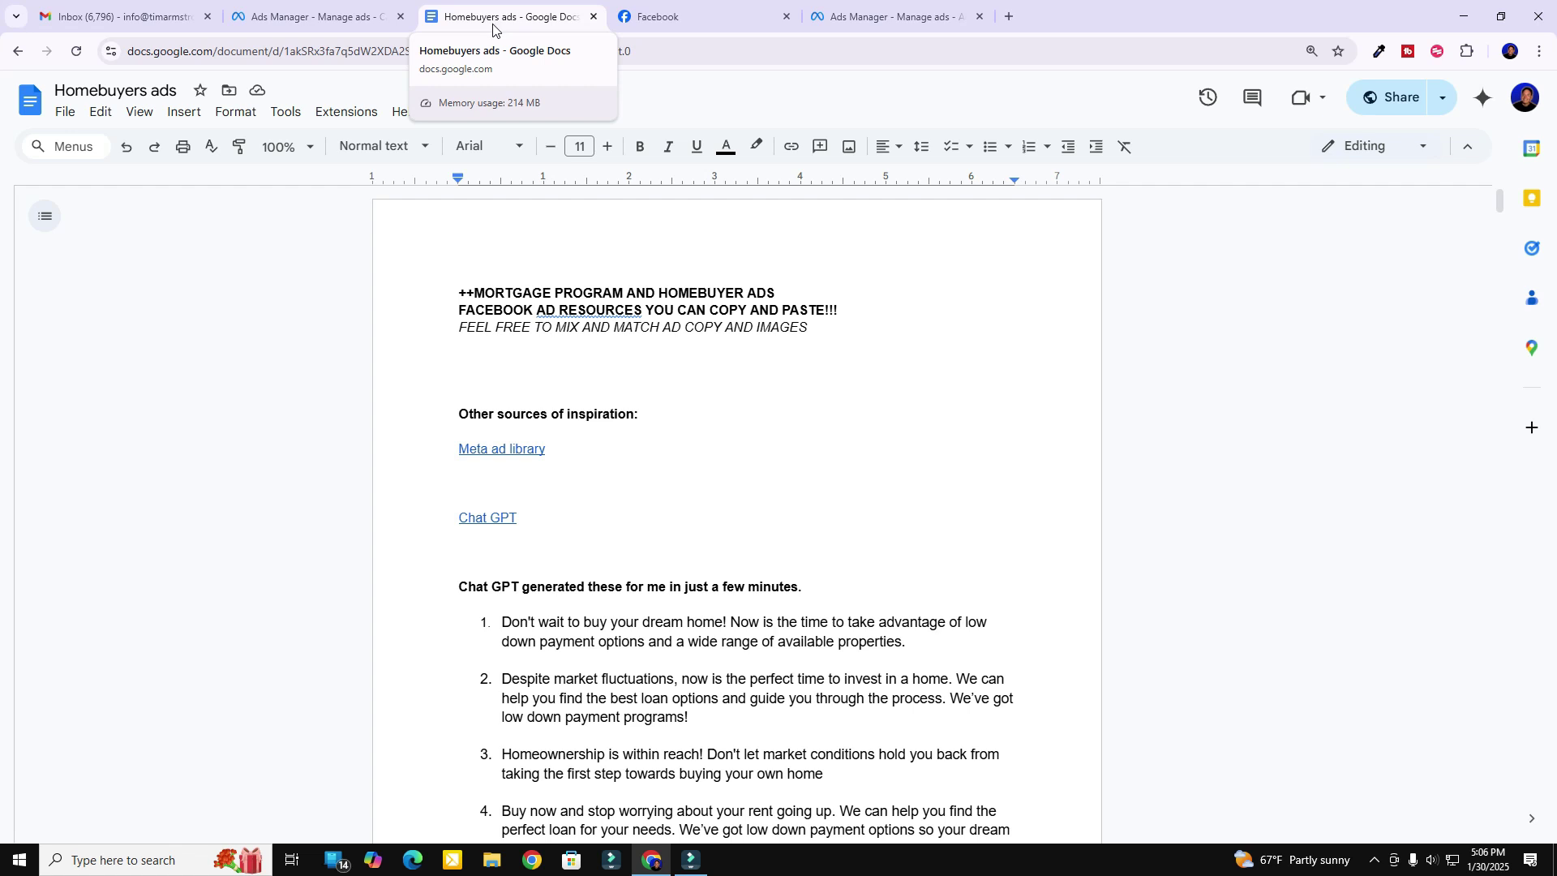
scroll(788, 567, down, 15)
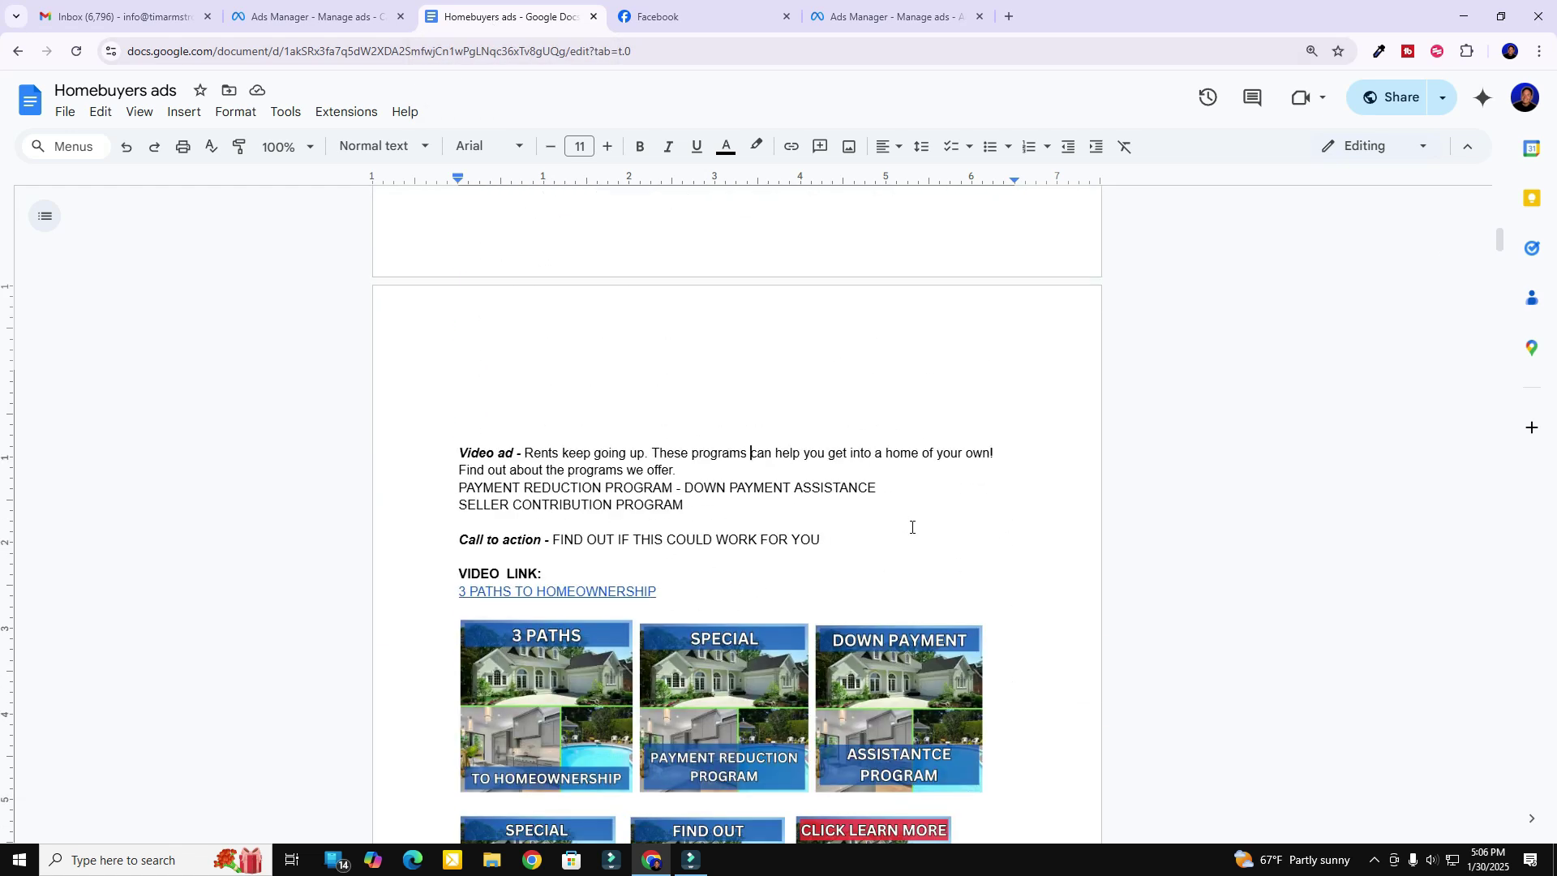
scroll(912, 527, down, 15)
scroll(905, 548, down, 12)
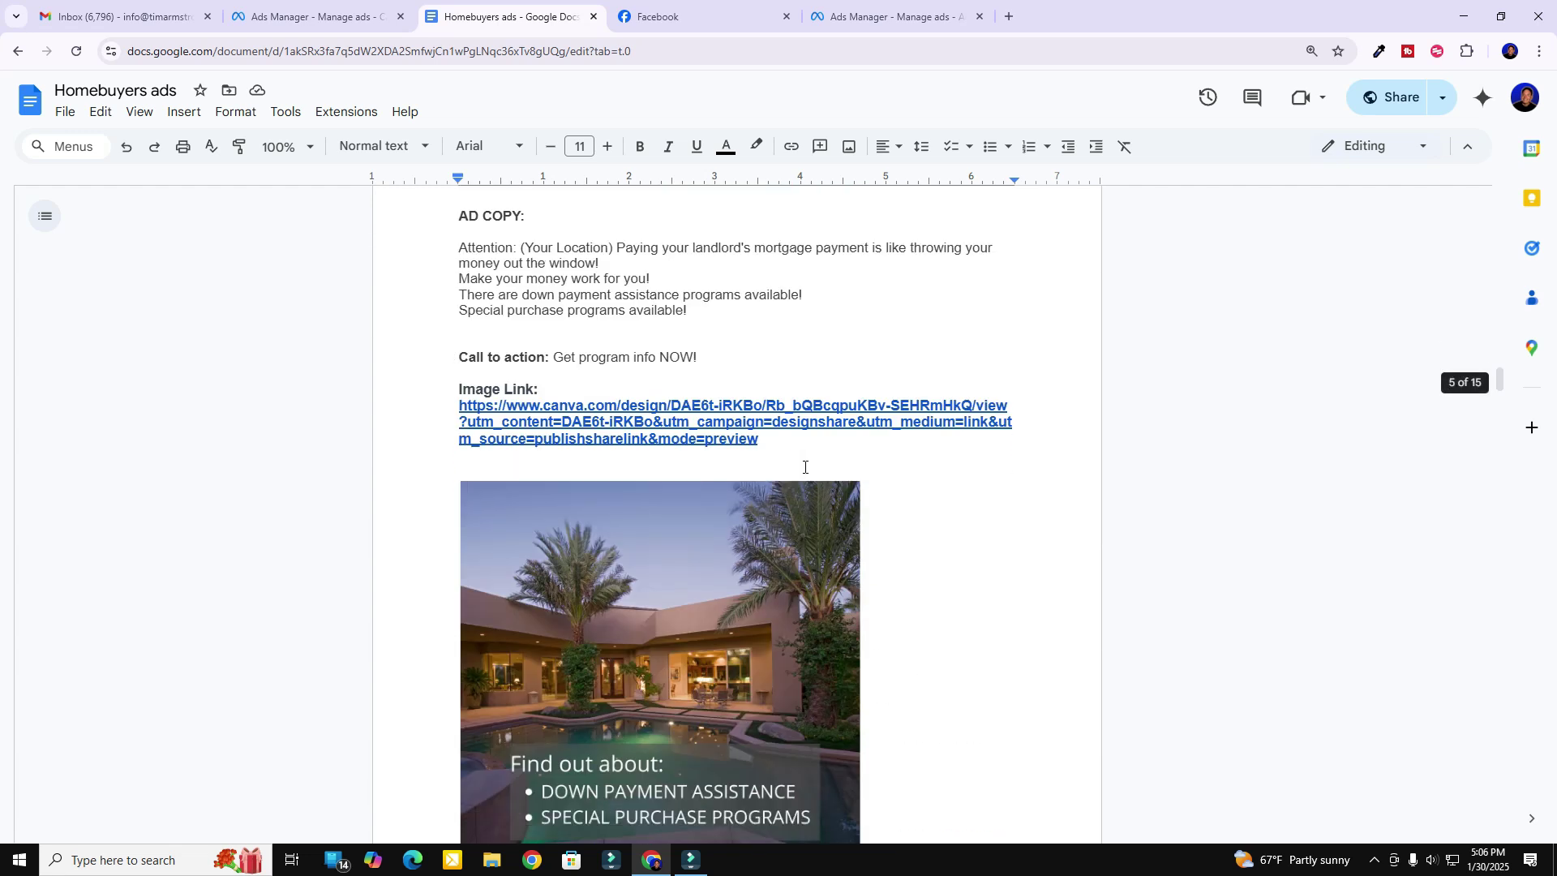
scroll(805, 467, down, 10)
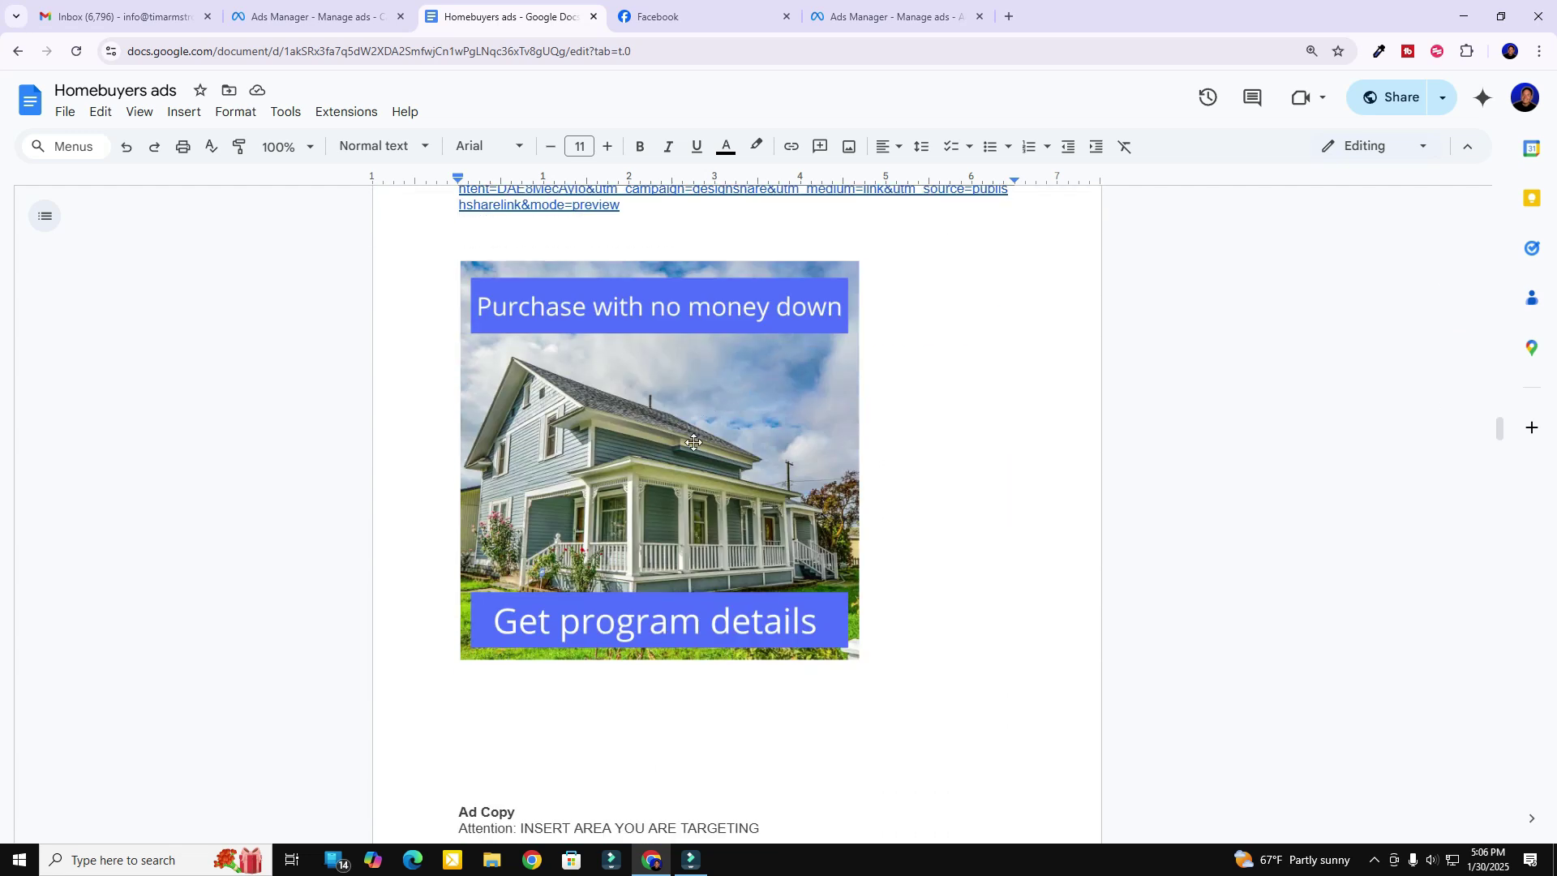
scroll(693, 442, down, 3)
scroll(876, 497, up, 15)
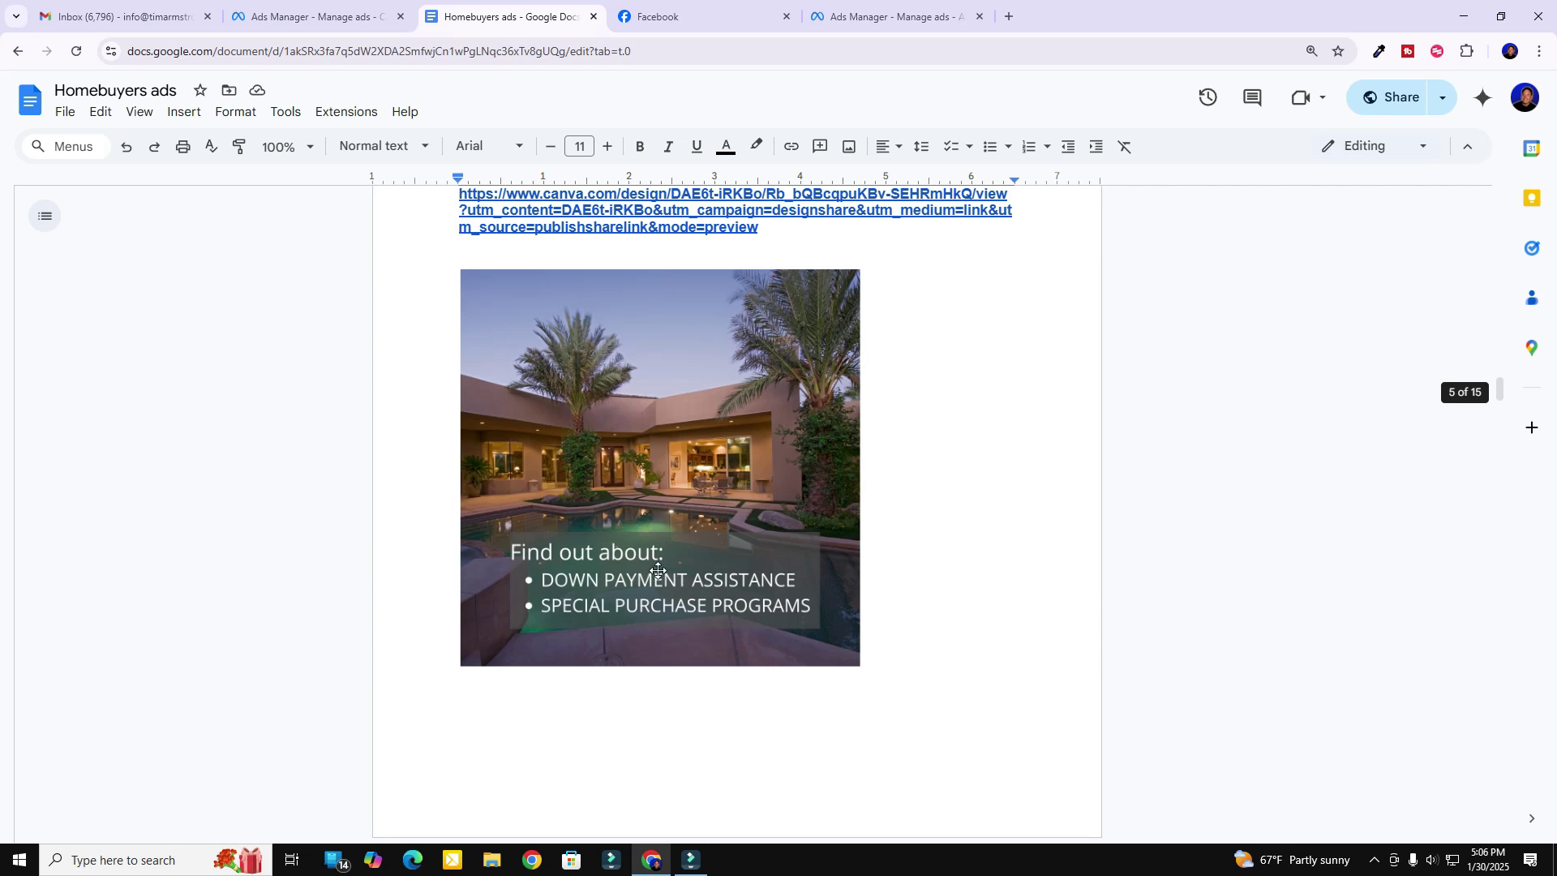
scroll(877, 558, up, 3)
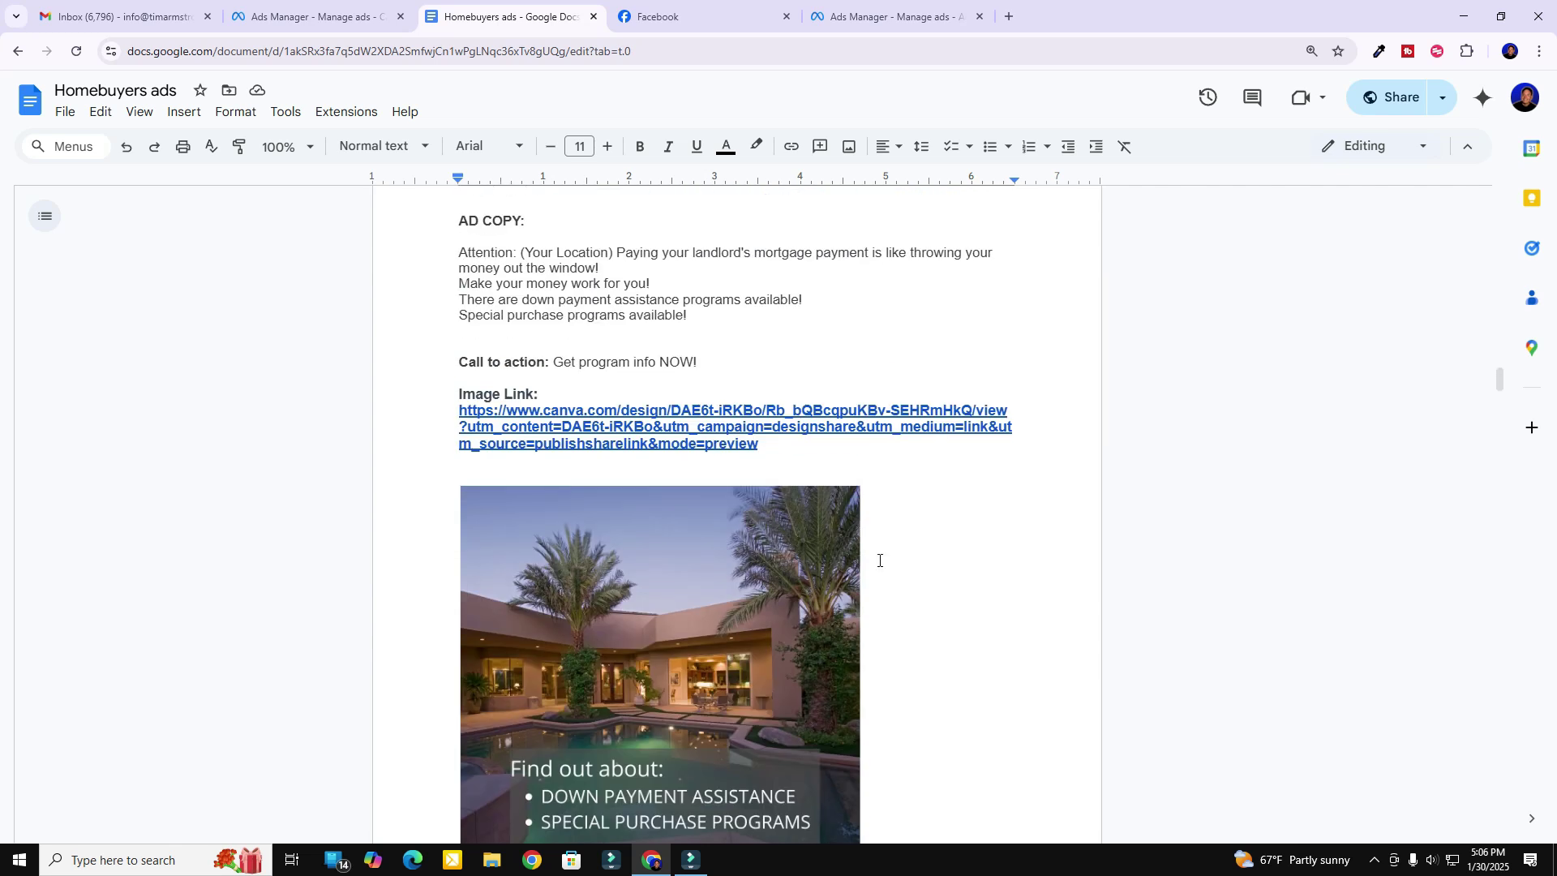
scroll(878, 560, up, 3)
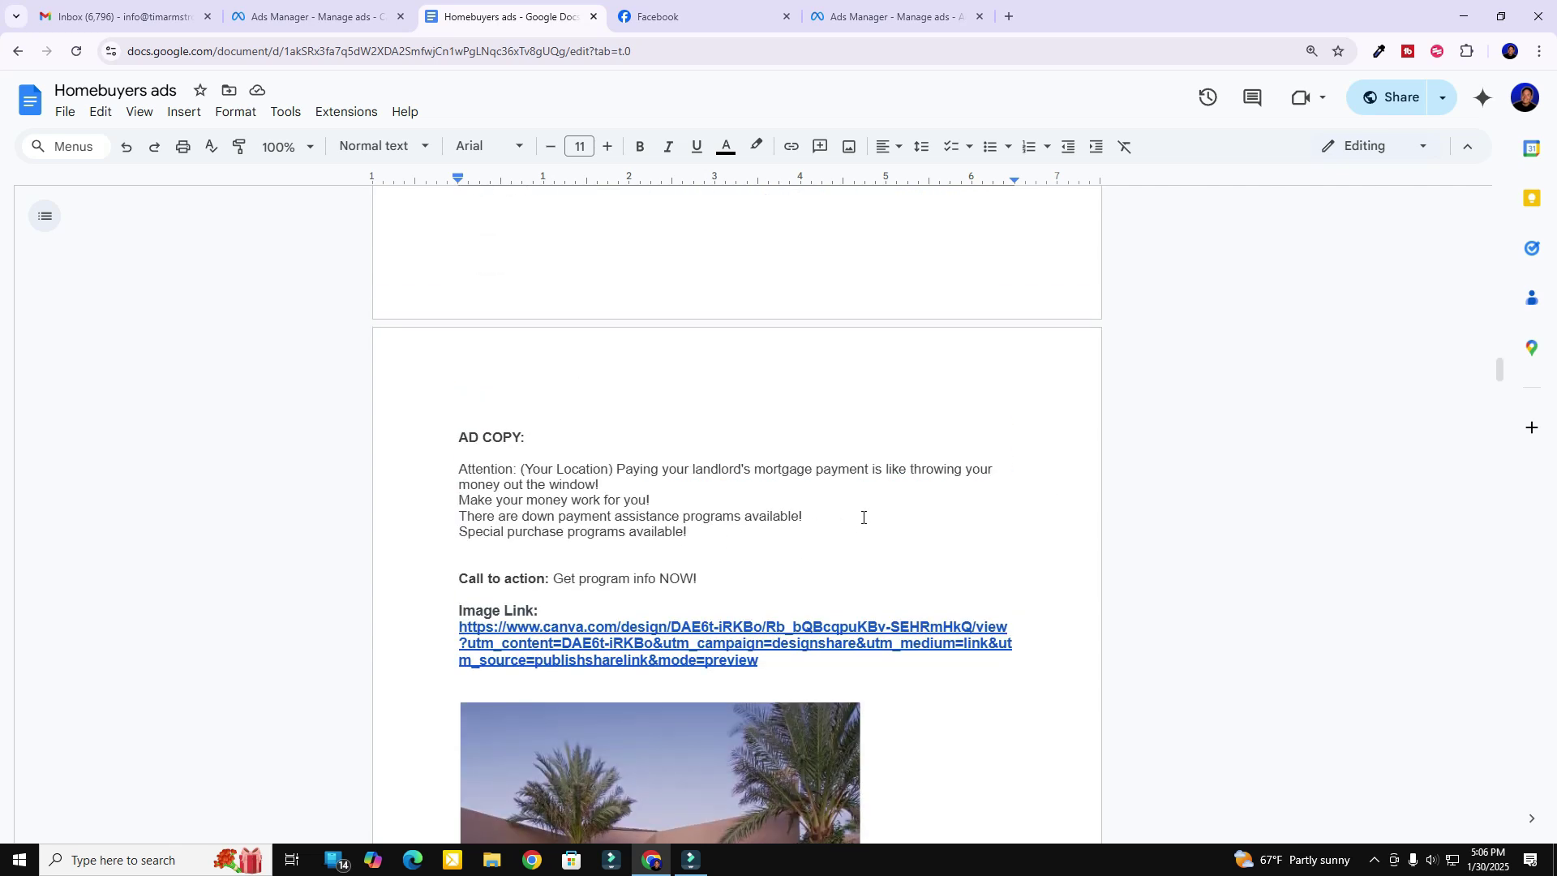
scroll(862, 517, down, 20)
scroll(794, 535, down, 9)
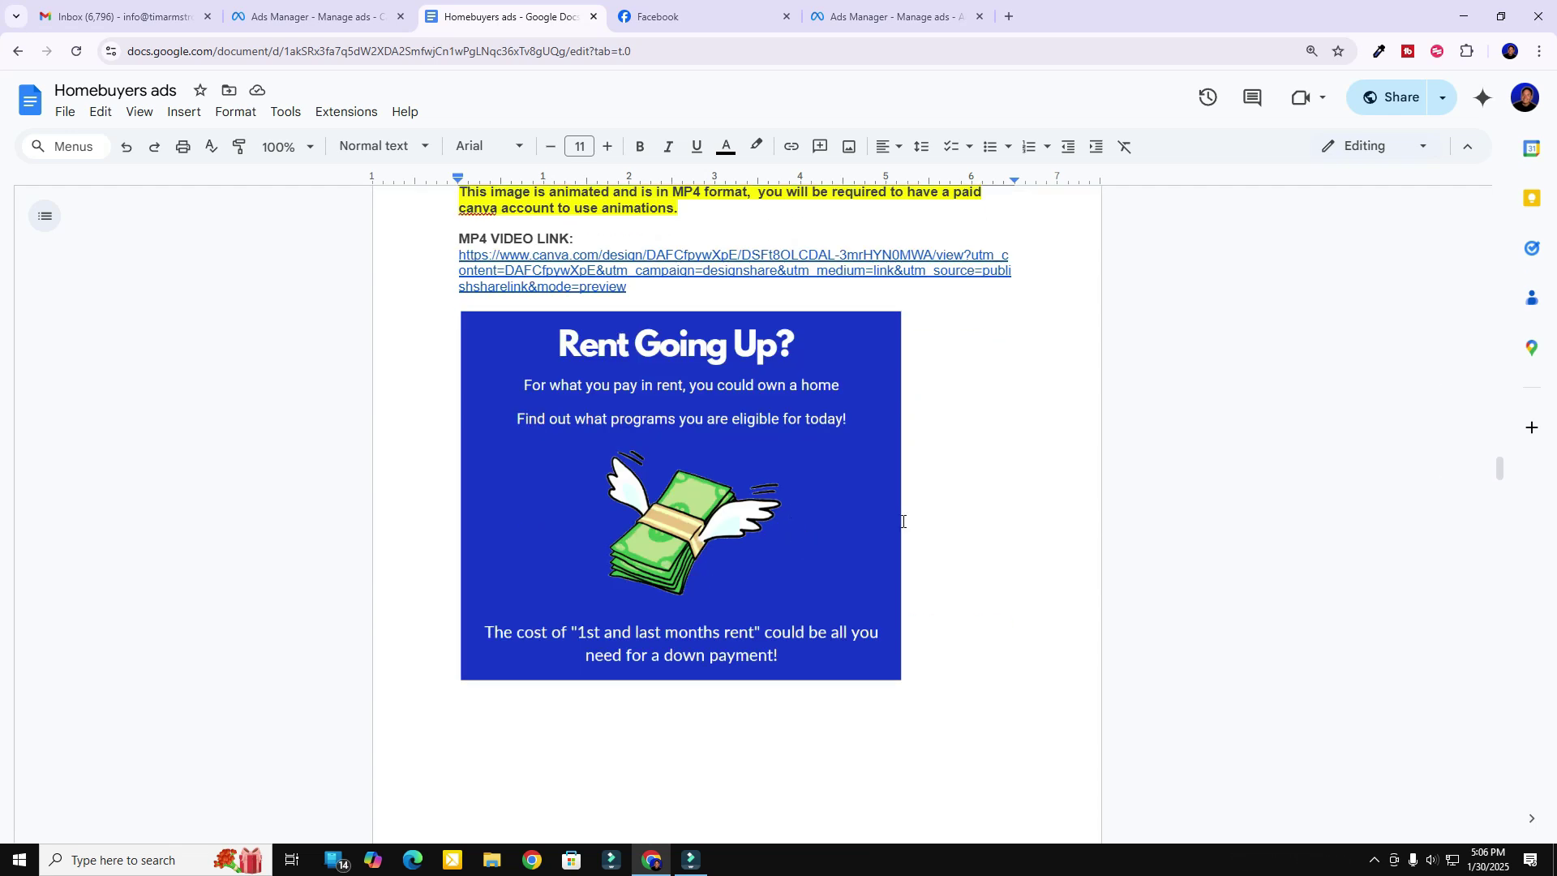
scroll(902, 522, up, 15)
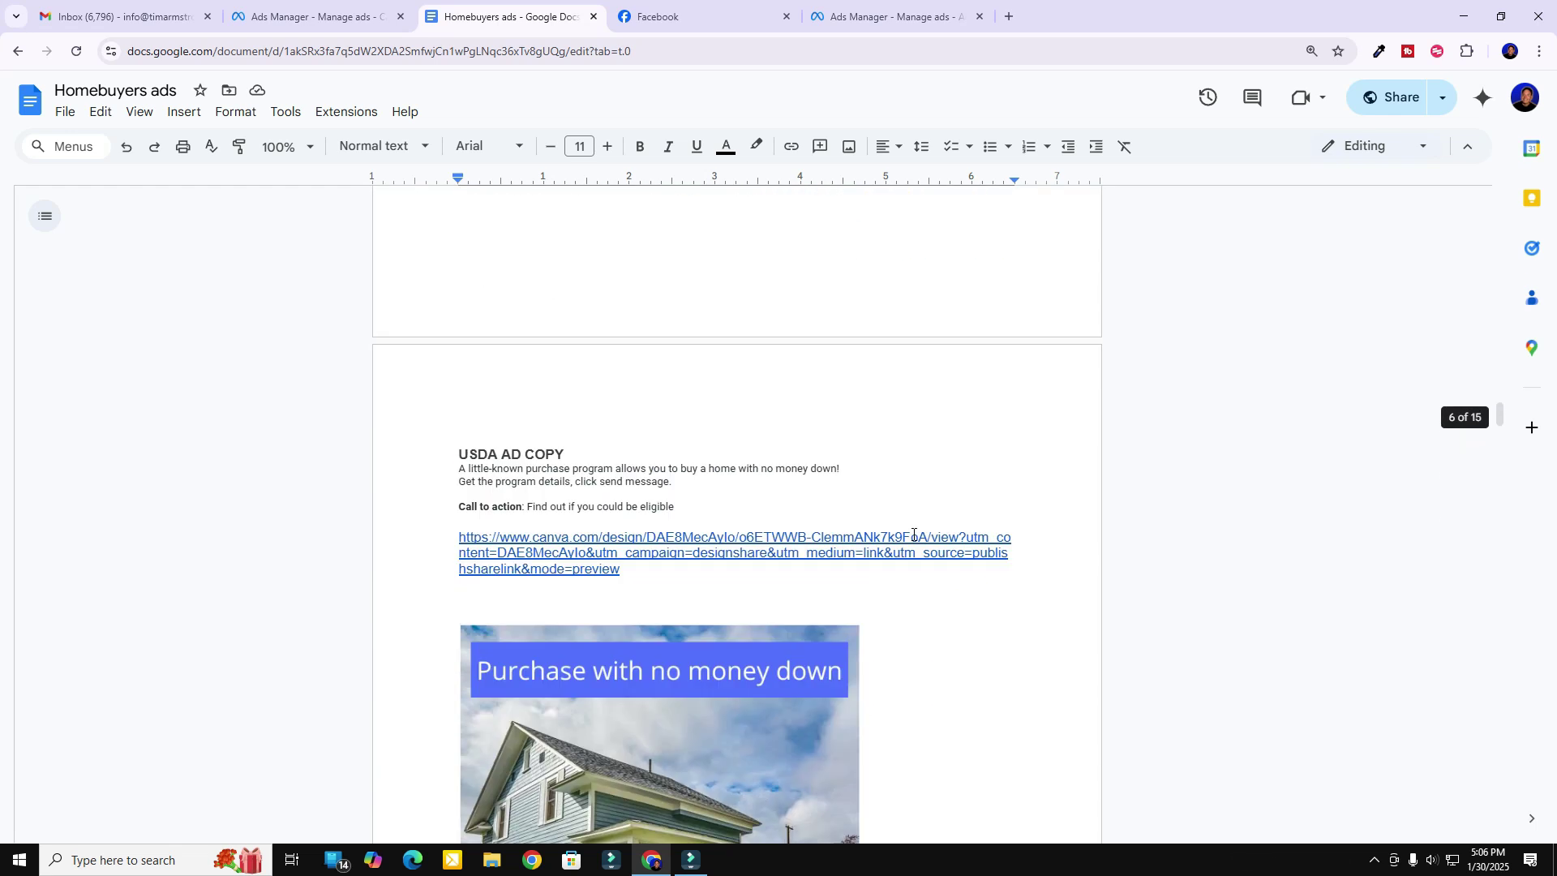
scroll(914, 535, up, 15)
scroll(911, 535, up, 15)
scroll(911, 535, up, 10)
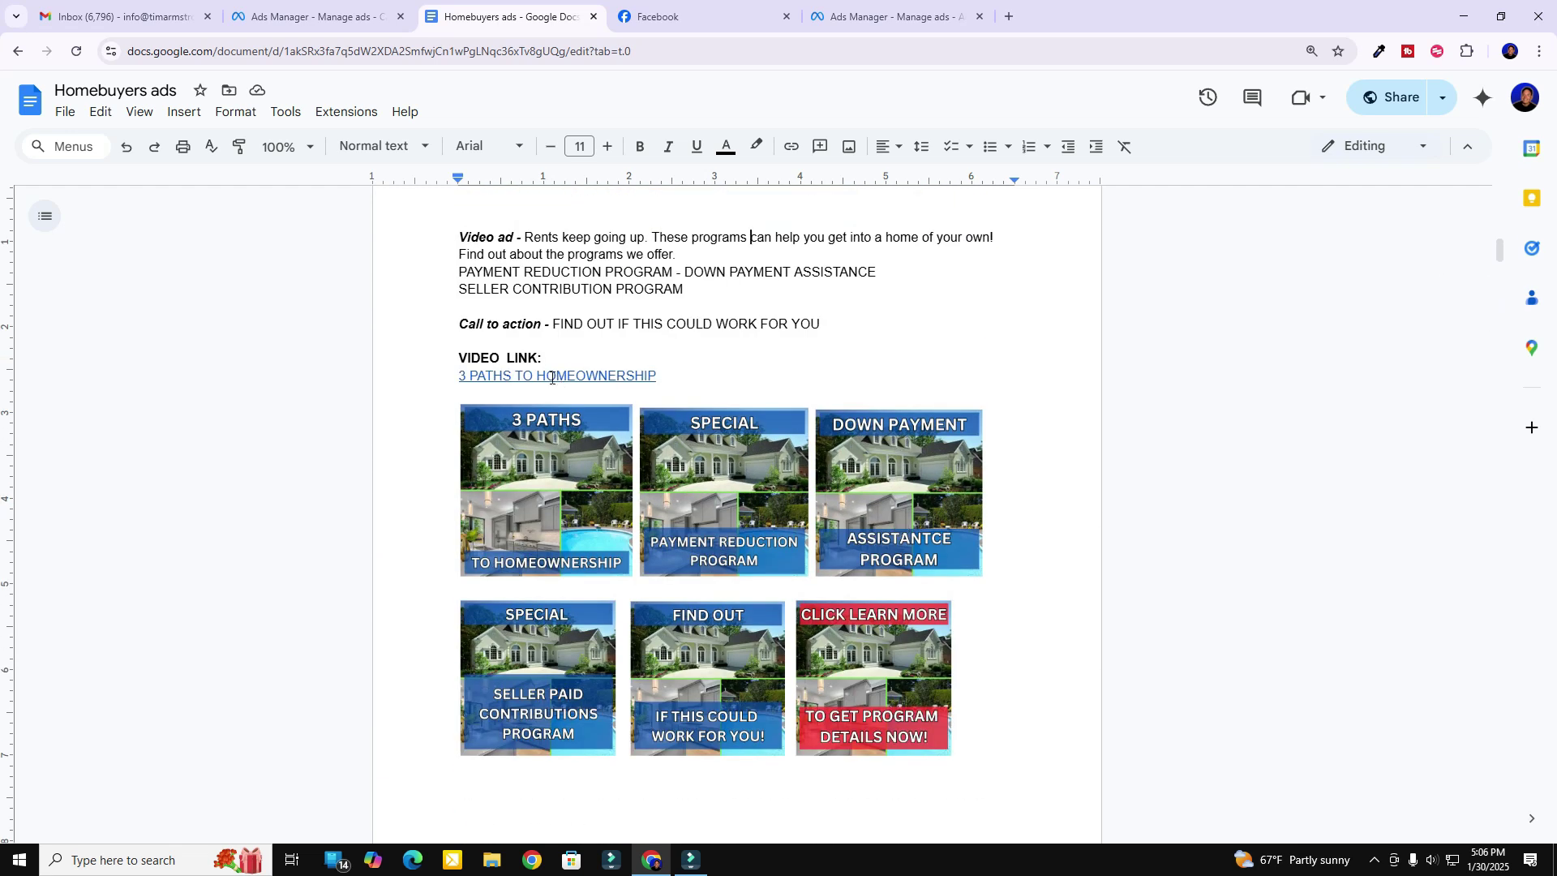
Open the "3 PATHS TO HOMEOWNERSHIP" video template in Canva and use it for a new design
click(549, 376)
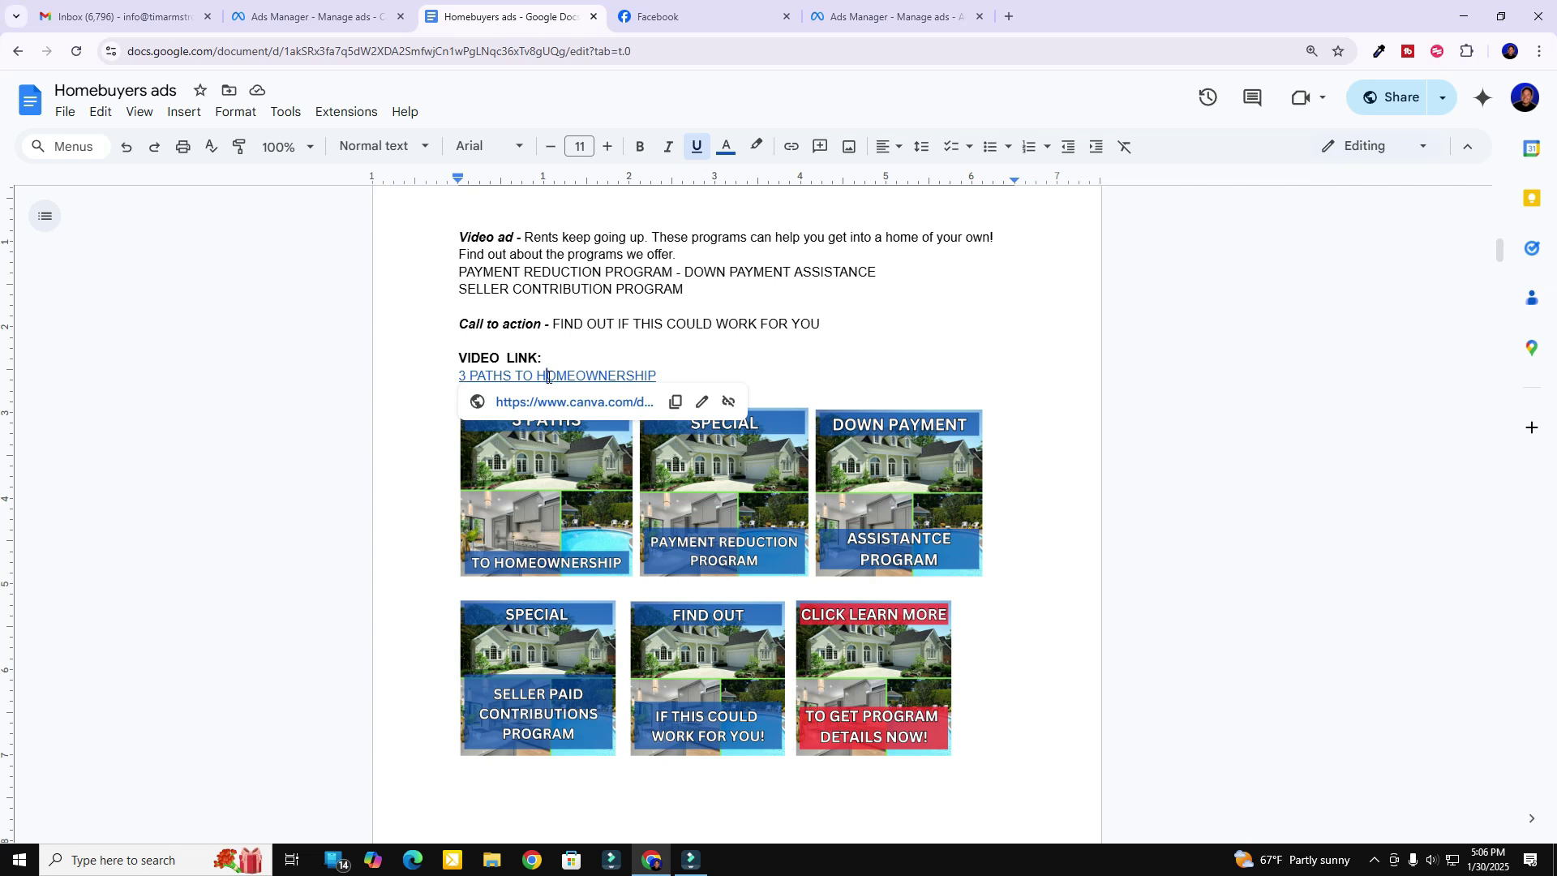
click(560, 403)
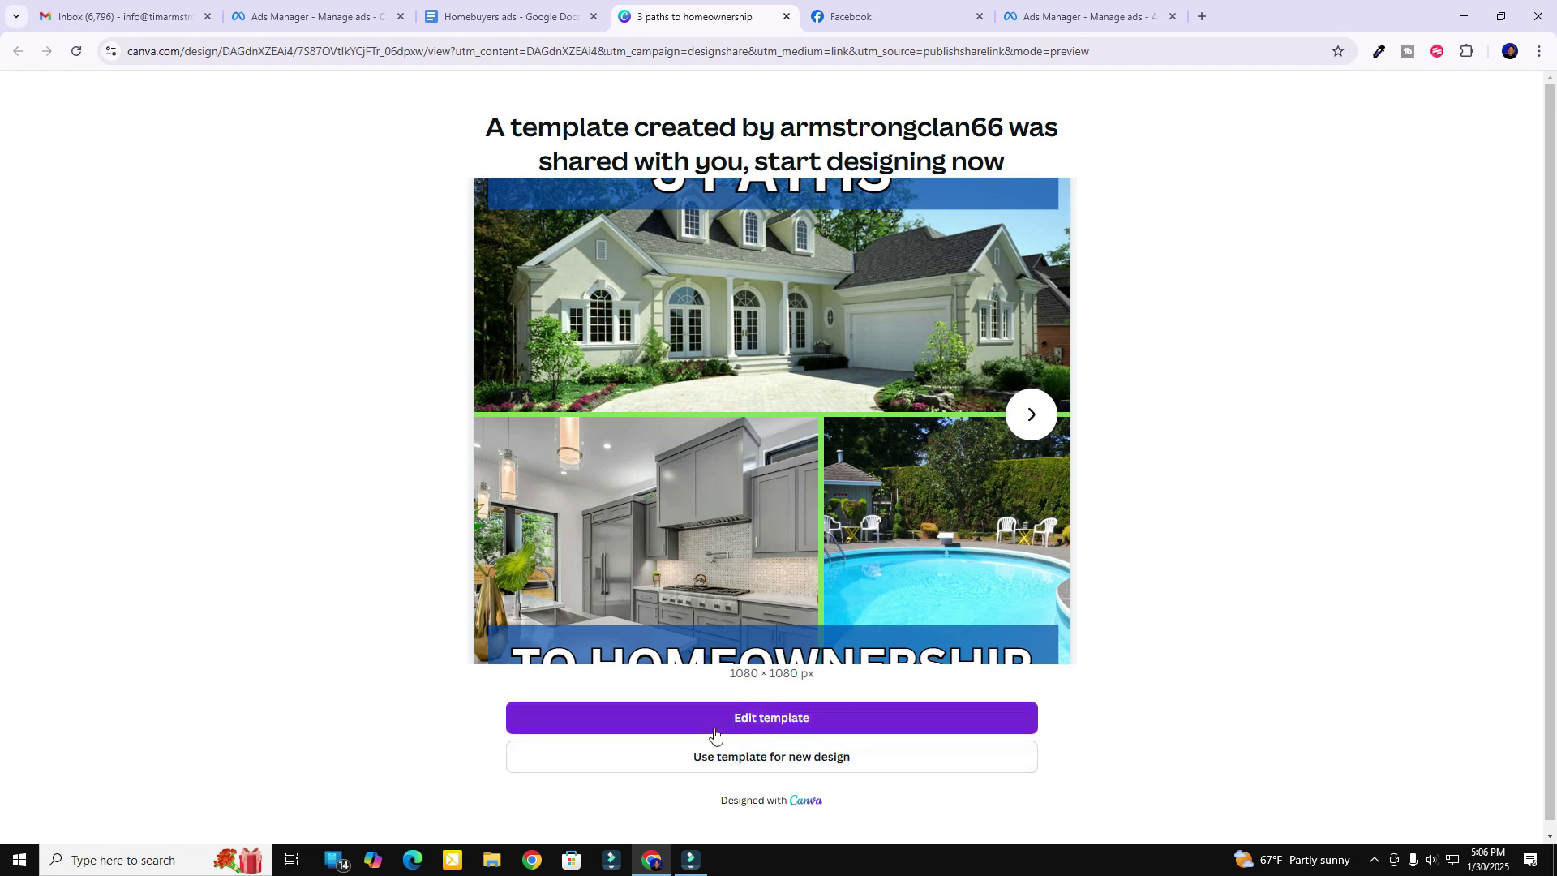
click(747, 765)
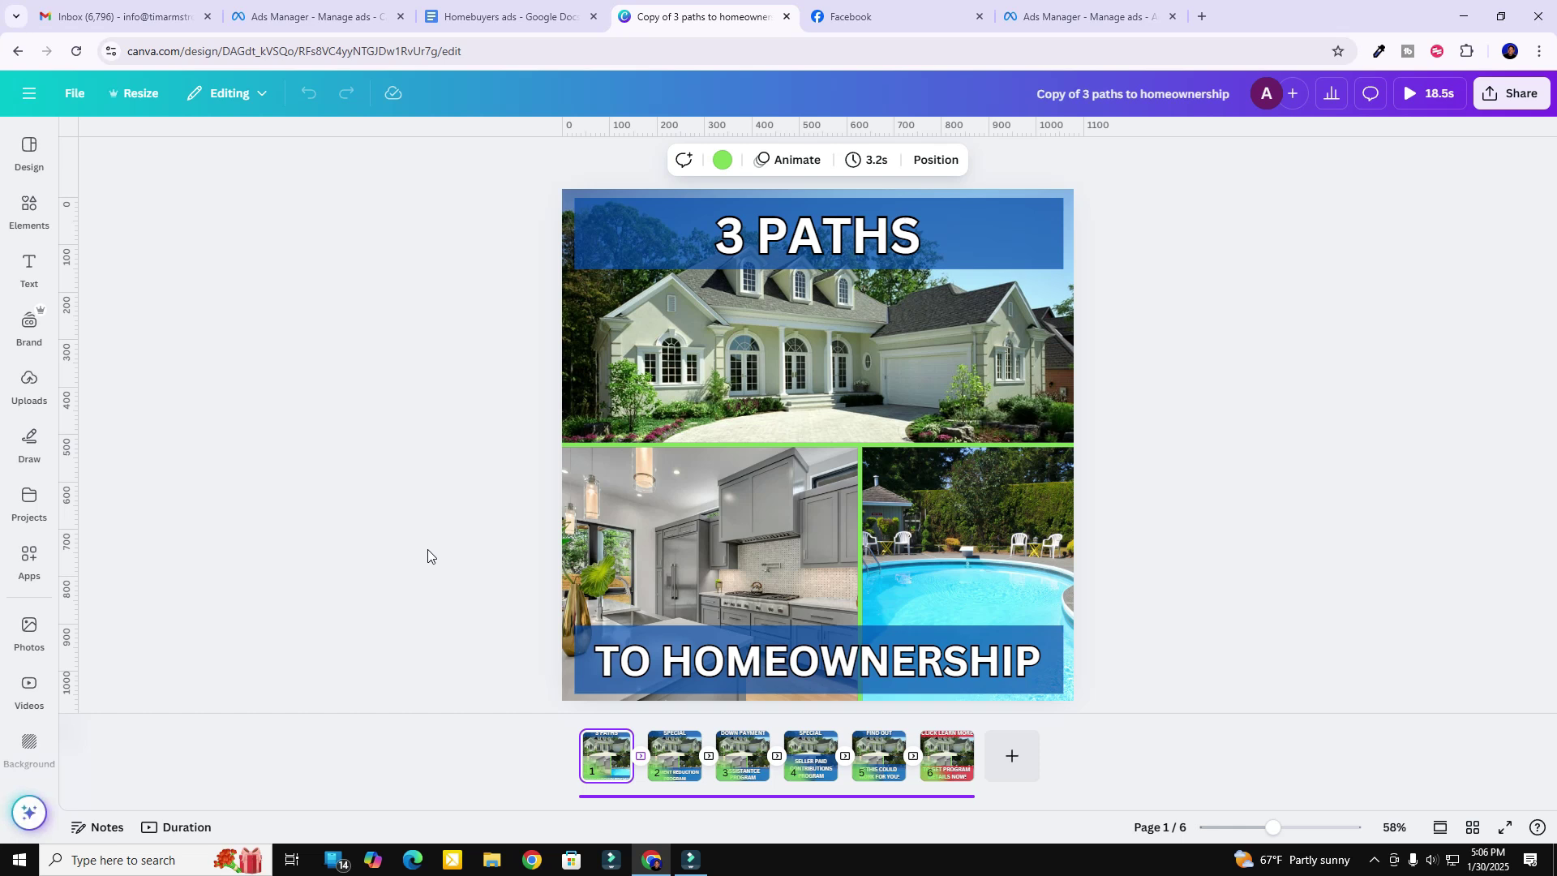
Make a copy of the Canva design and select the "3 PATHS" heading on its first page
click(72, 93)
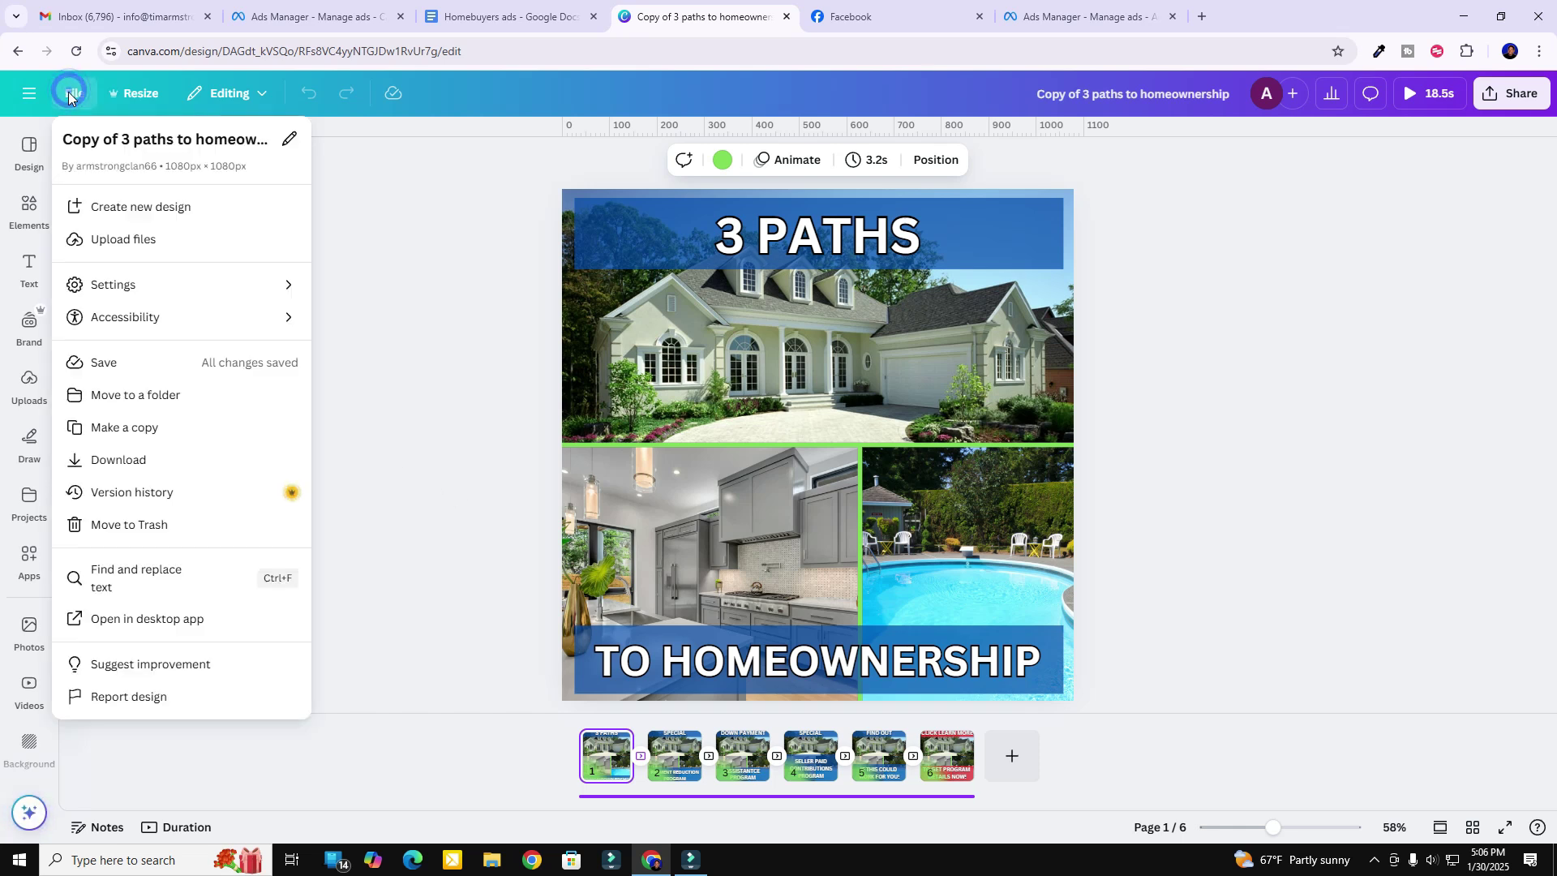
click(139, 425)
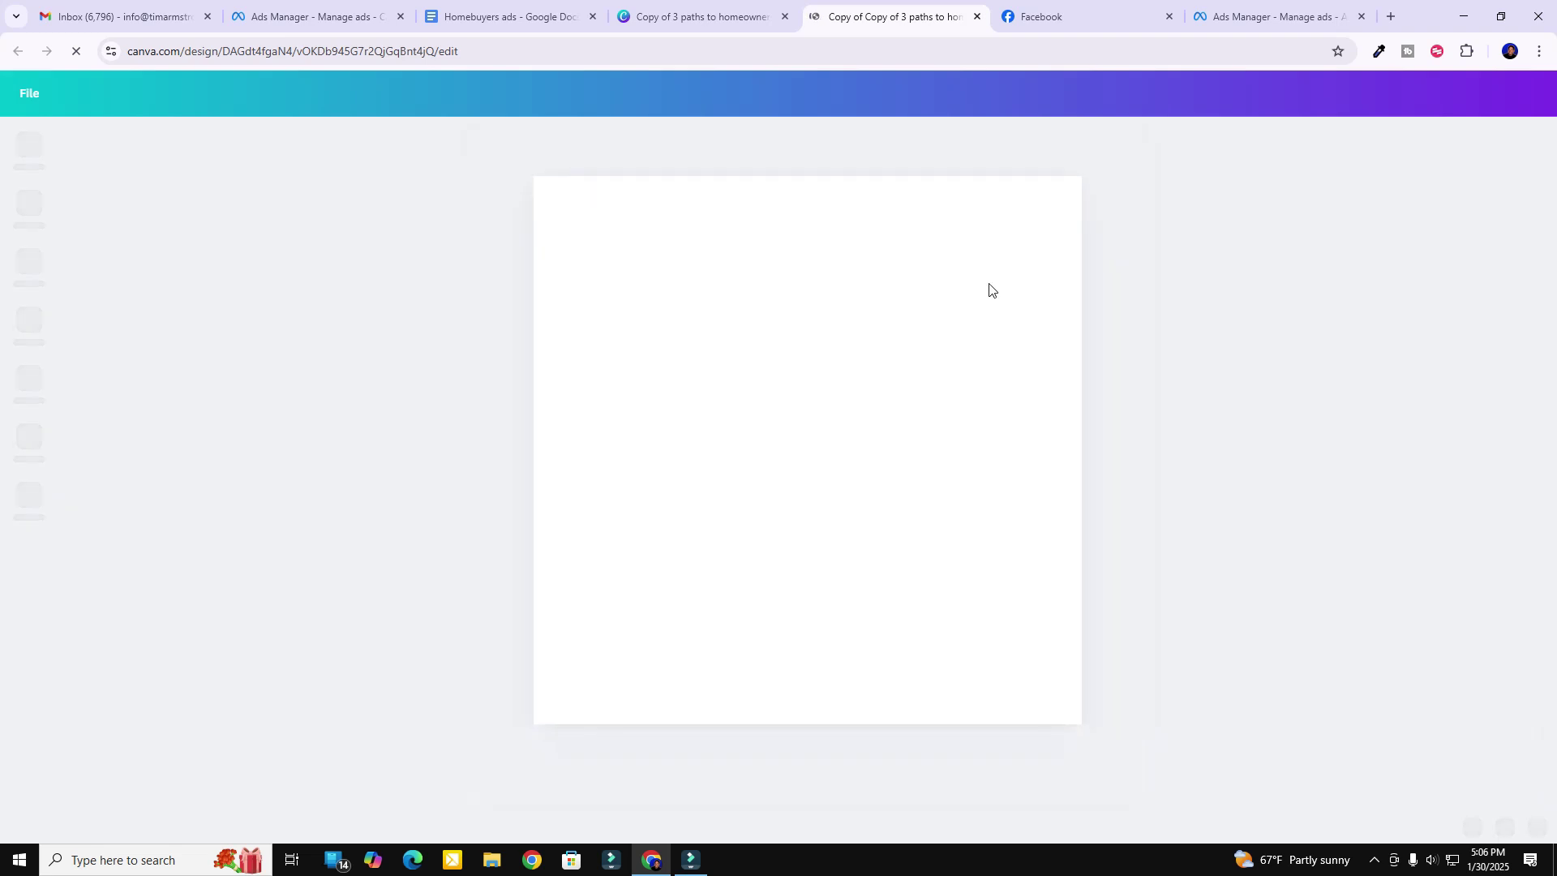
click(910, 243)
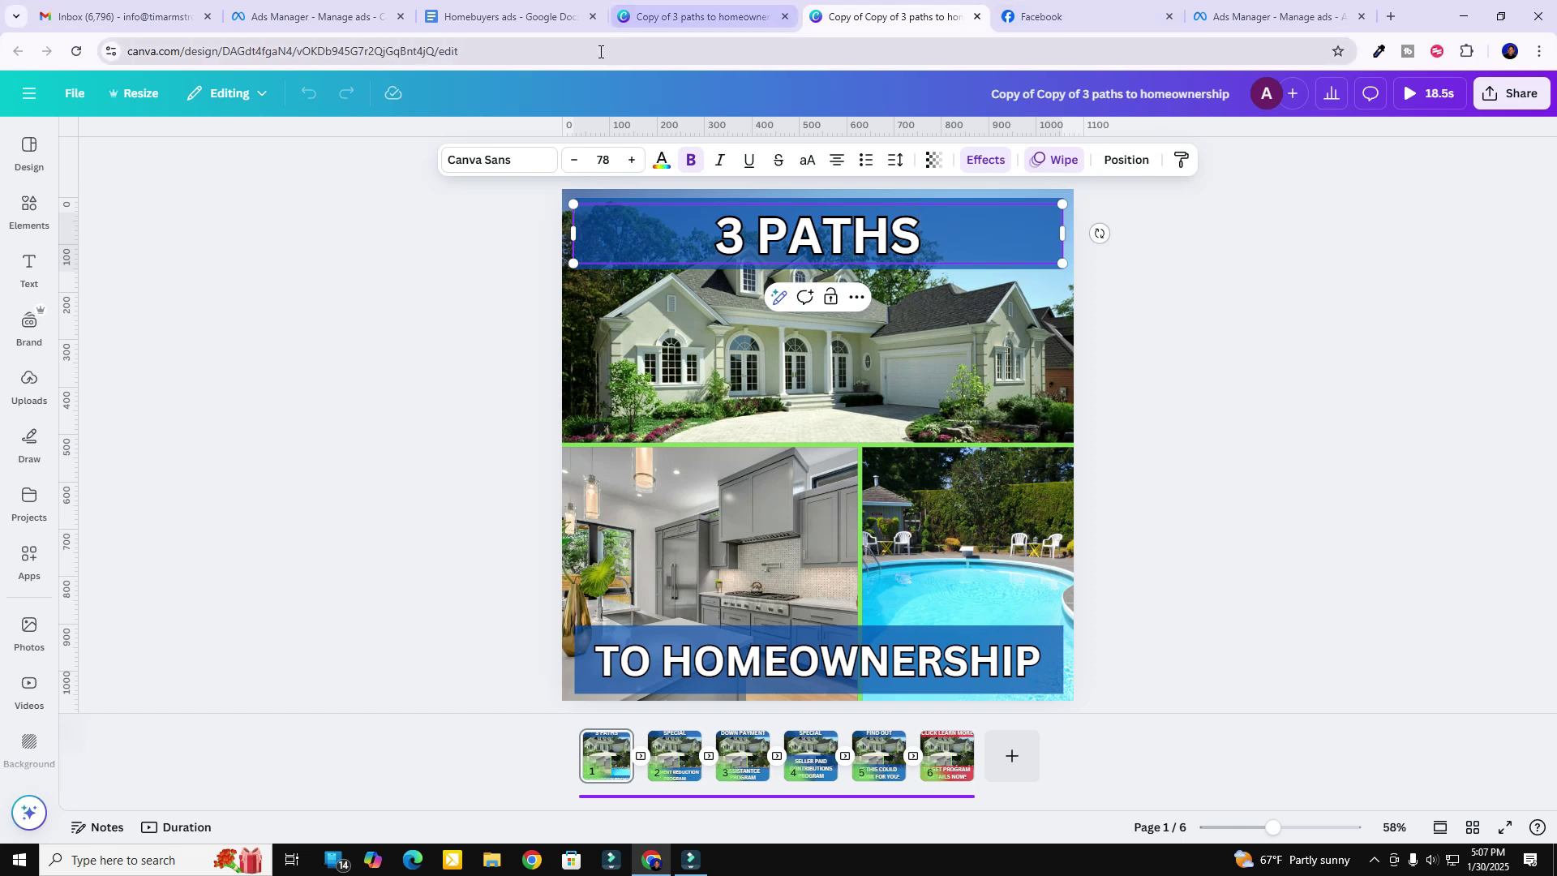
Return to the Homebuyers ads document and review the video ad's copy and its page thumbnails
click(523, 18)
scroll(739, 586, down, 3)
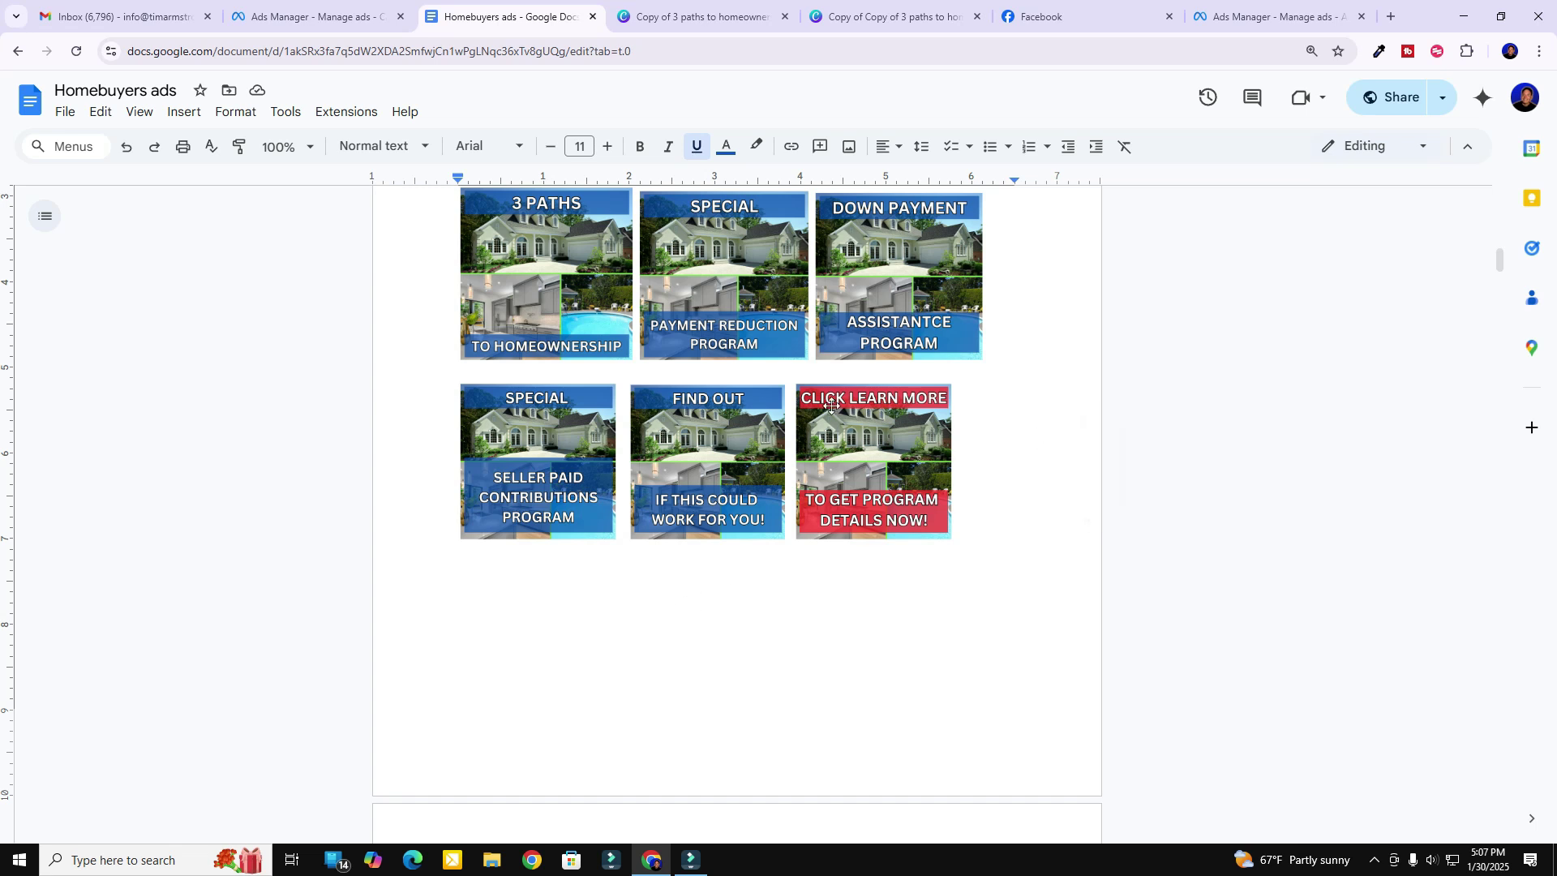
scroll(839, 418, up, 2)
scroll(838, 422, up, 2)
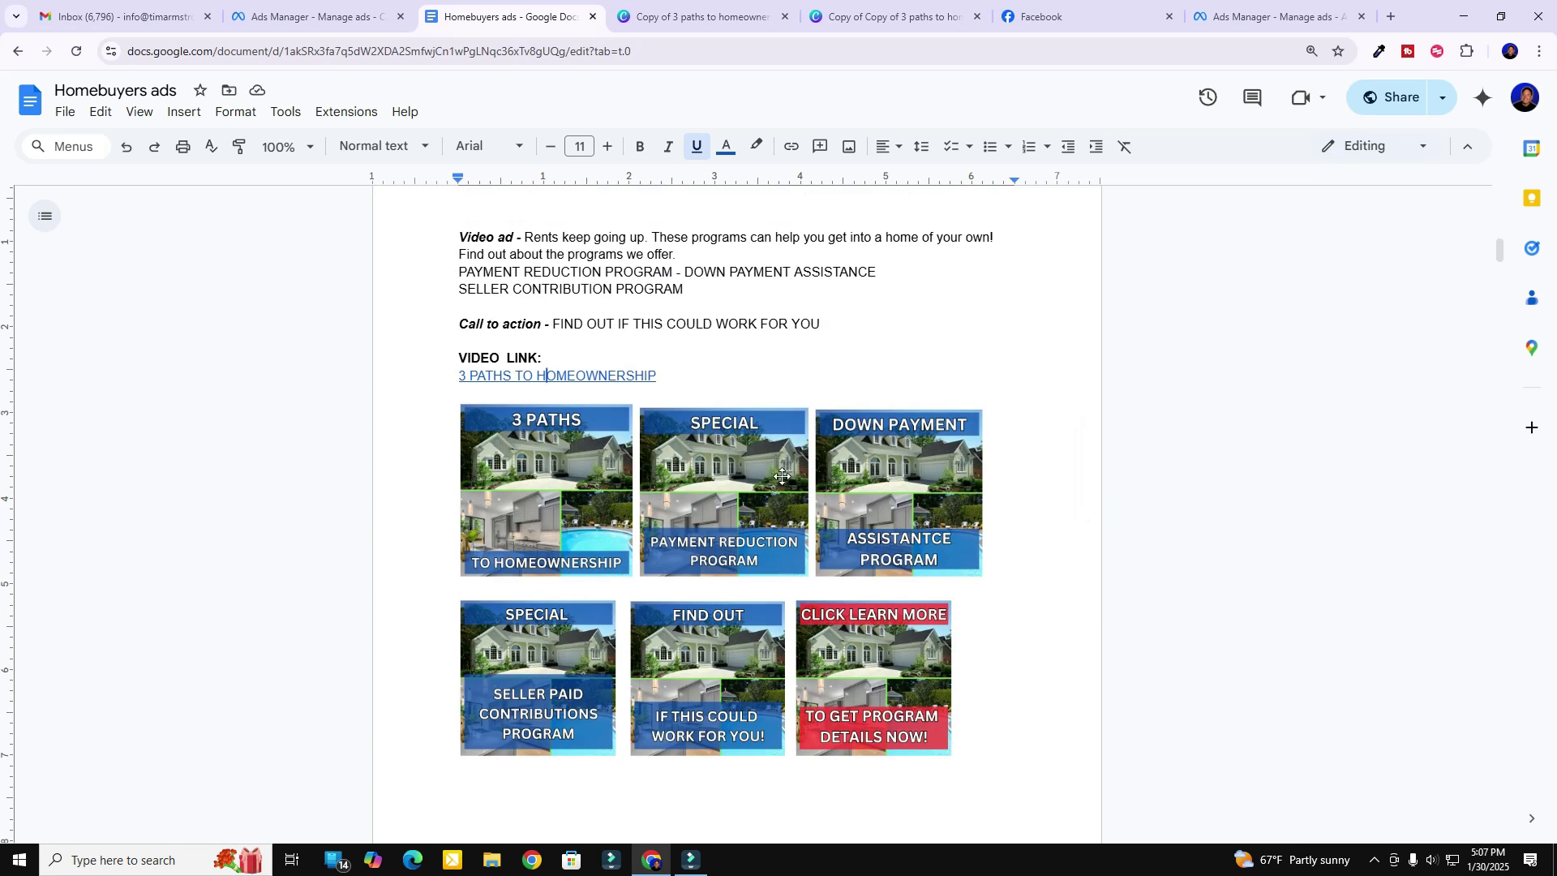
Switch back to the copied Canva design and reposition the kitchen photo within its frame on the first page
click(897, 20)
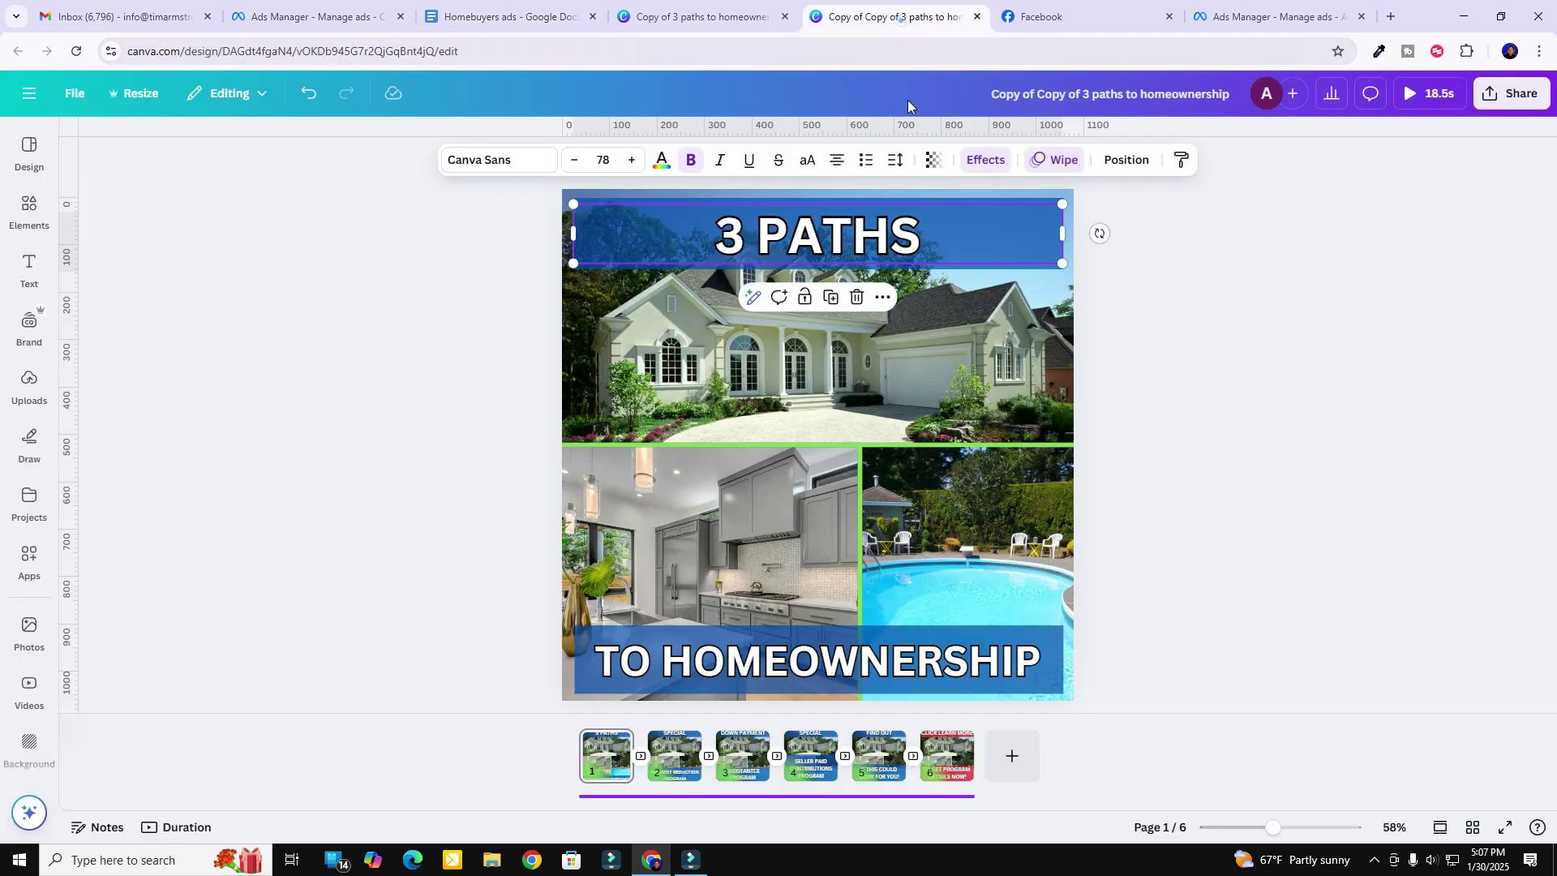
click(847, 495)
drag(910, 381, 792, 514)
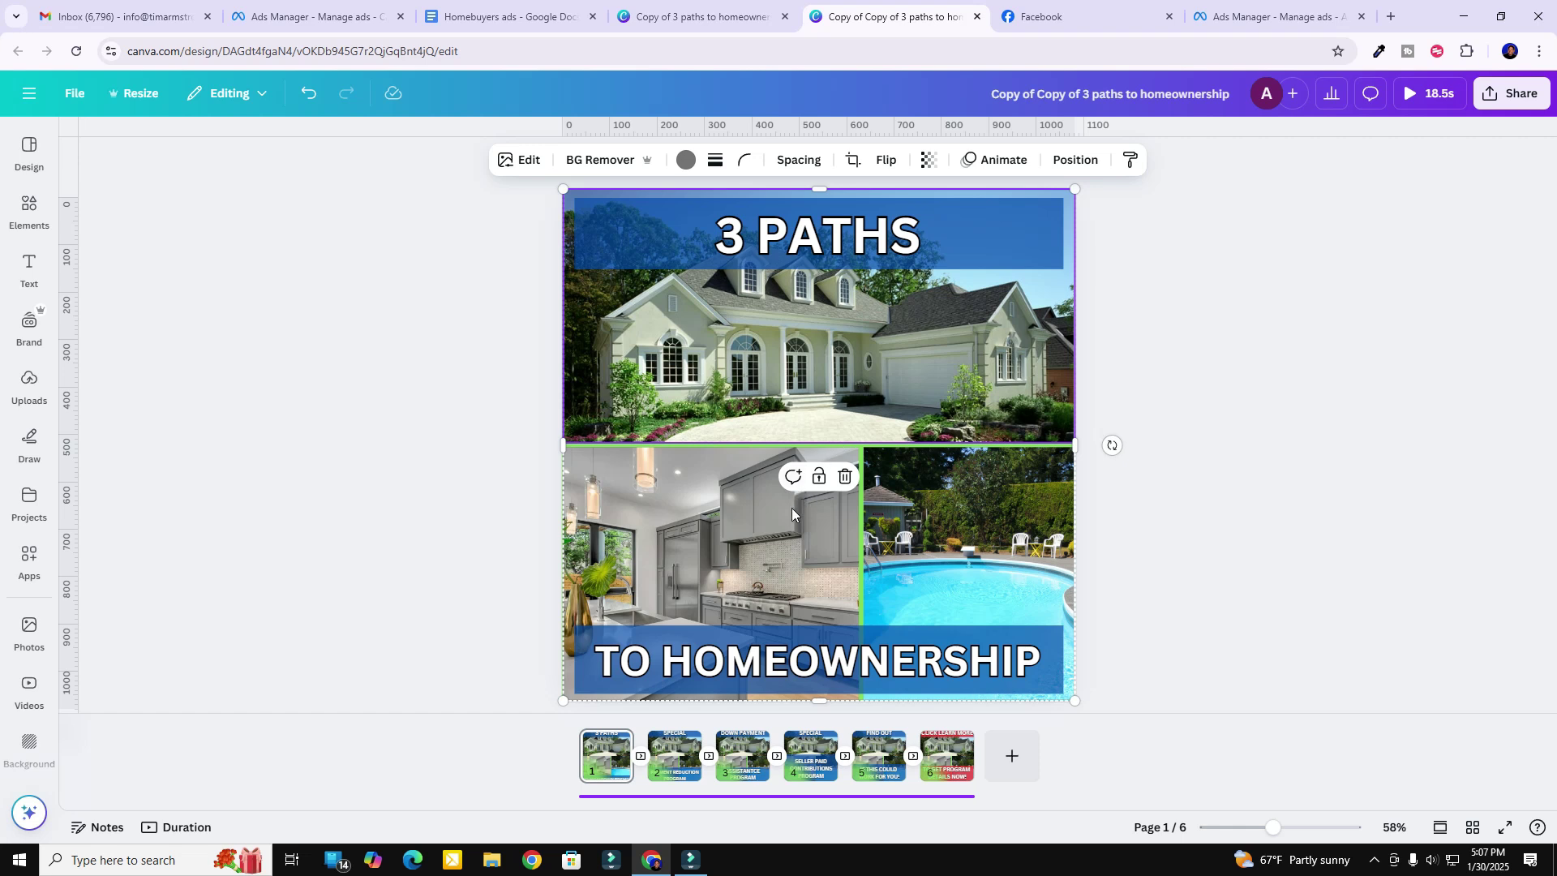
double_click(783, 509)
drag(780, 511, 679, 504)
click(1311, 484)
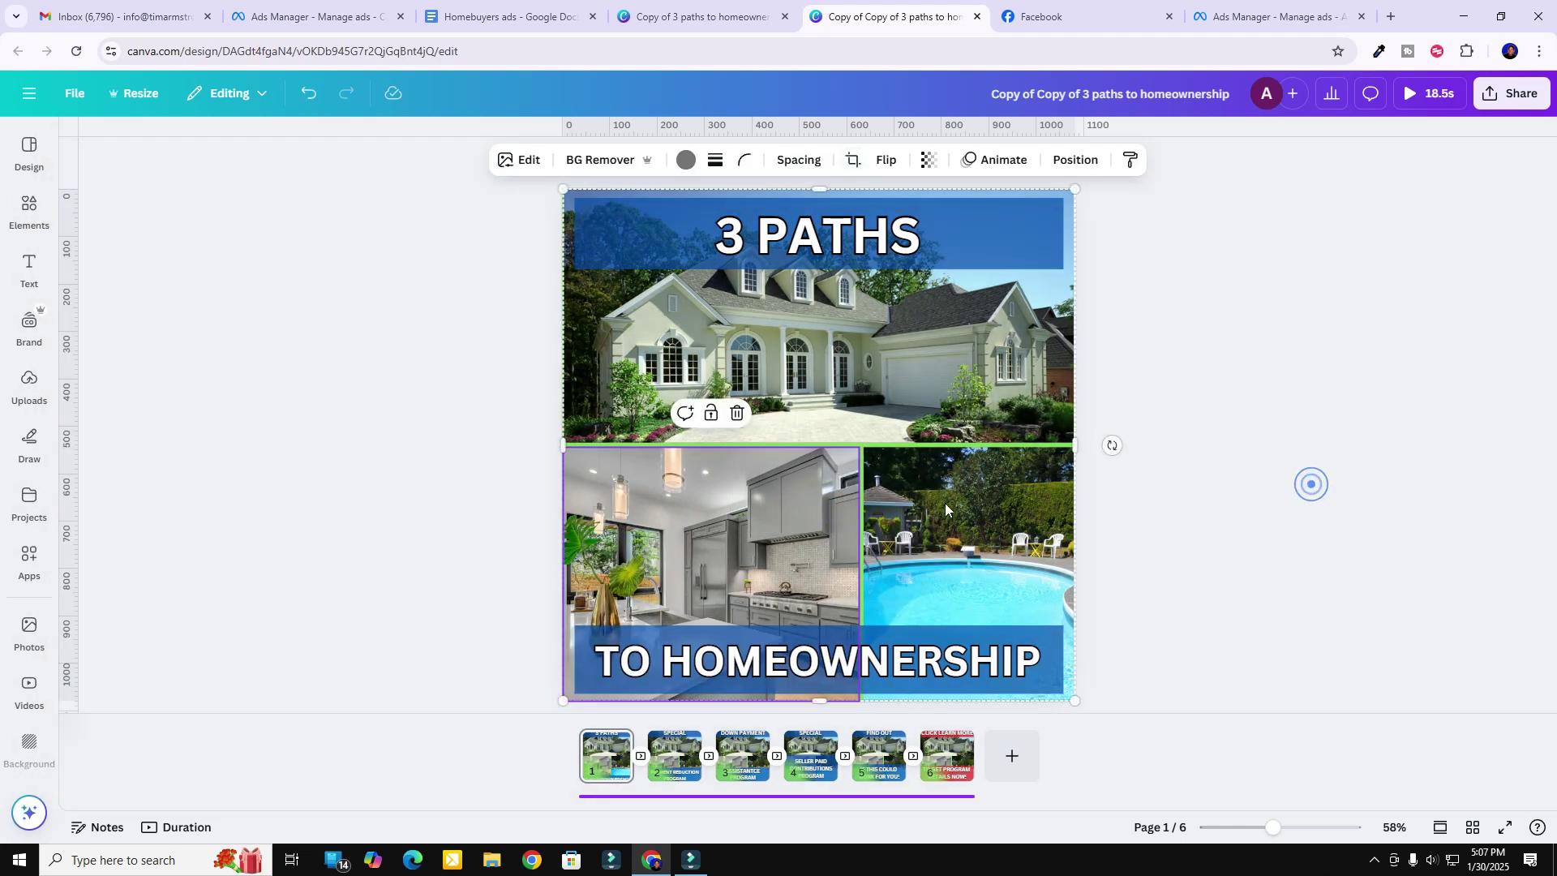
Open the Canva design's MP4 video download options, and return to the ad's text setup in Ads Manager
click(1509, 94)
click(1259, 411)
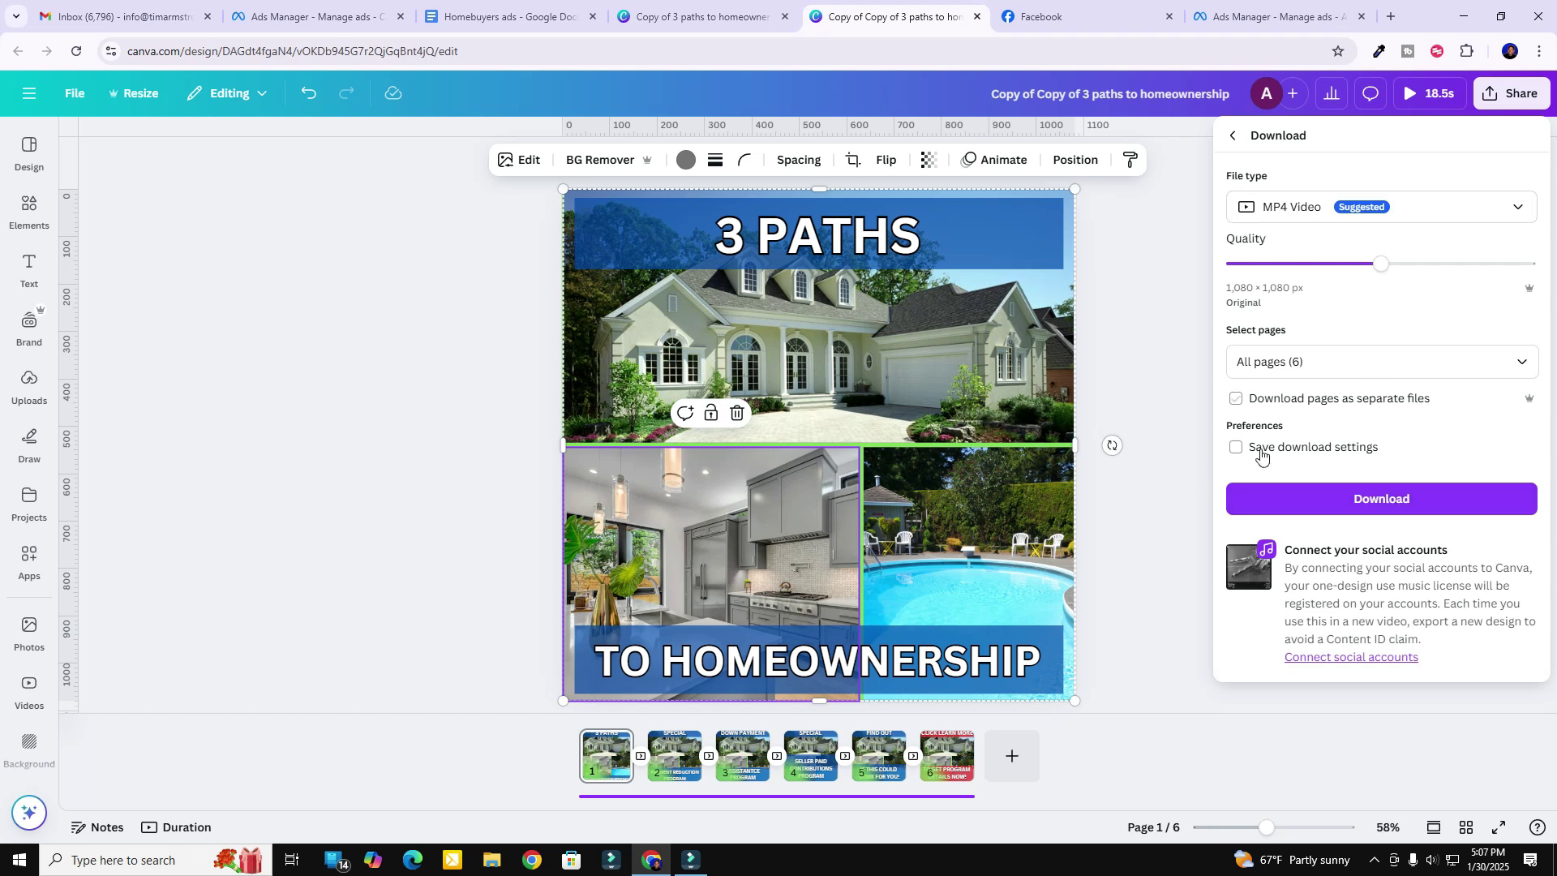
click(1229, 18)
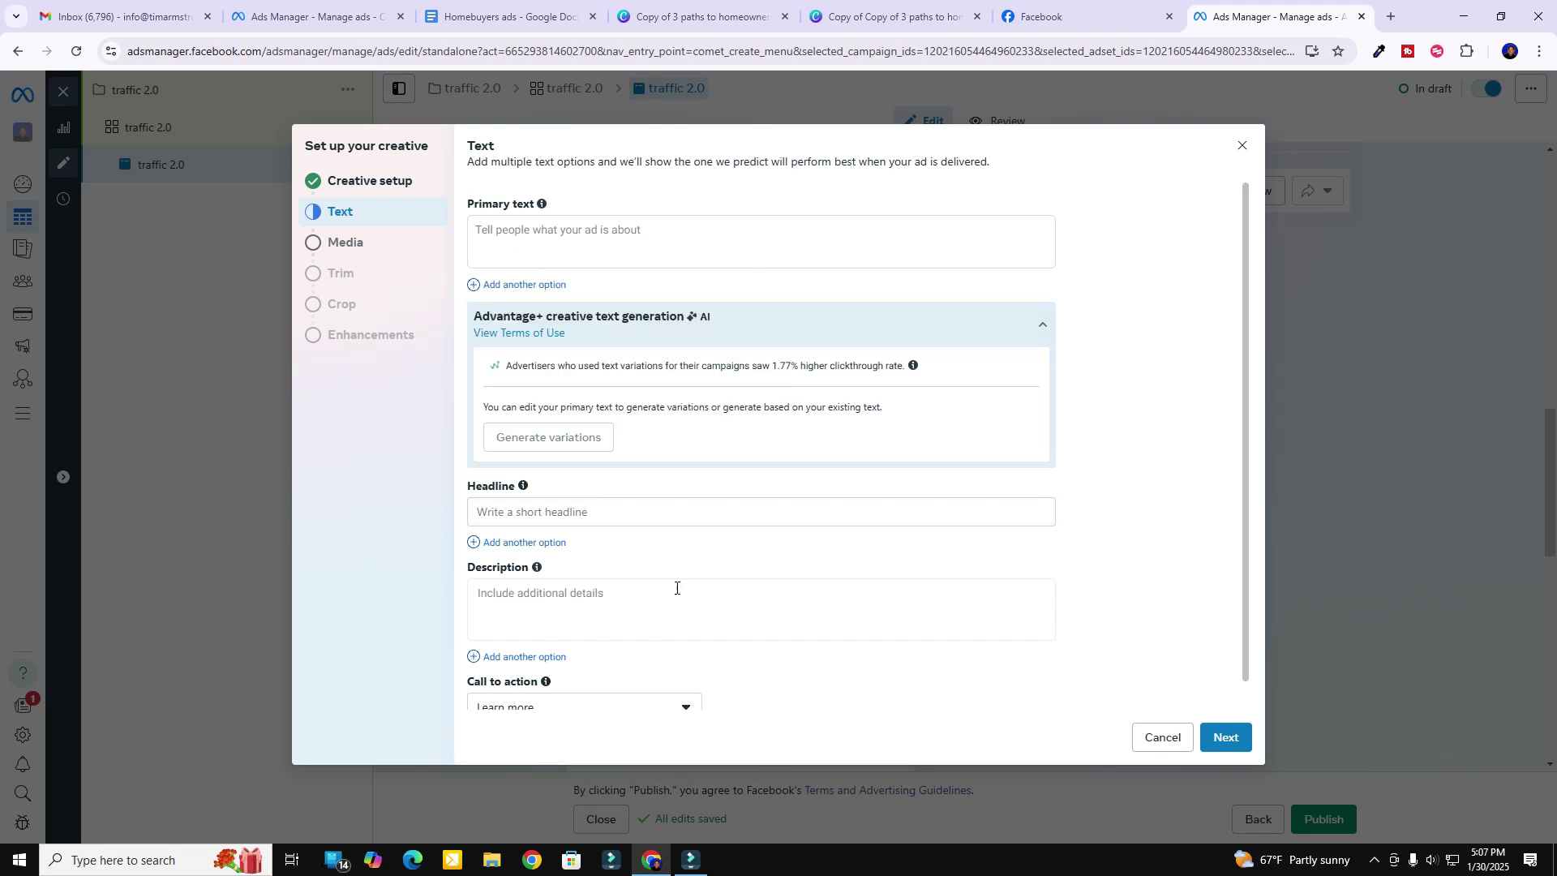
scroll(670, 589, down, 1)
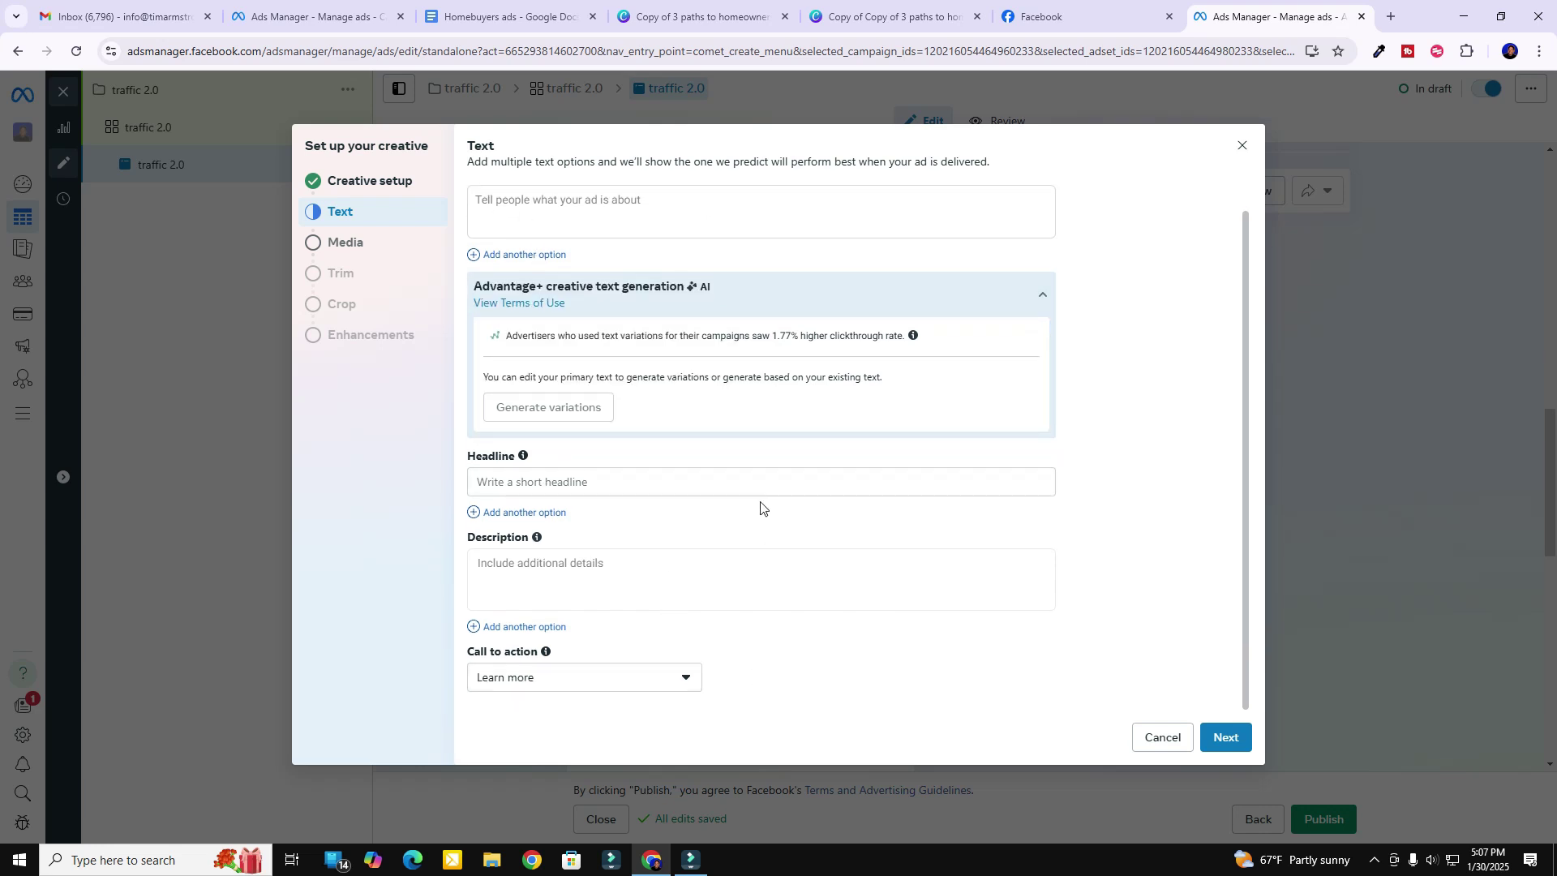
scroll(761, 506, up, 1)
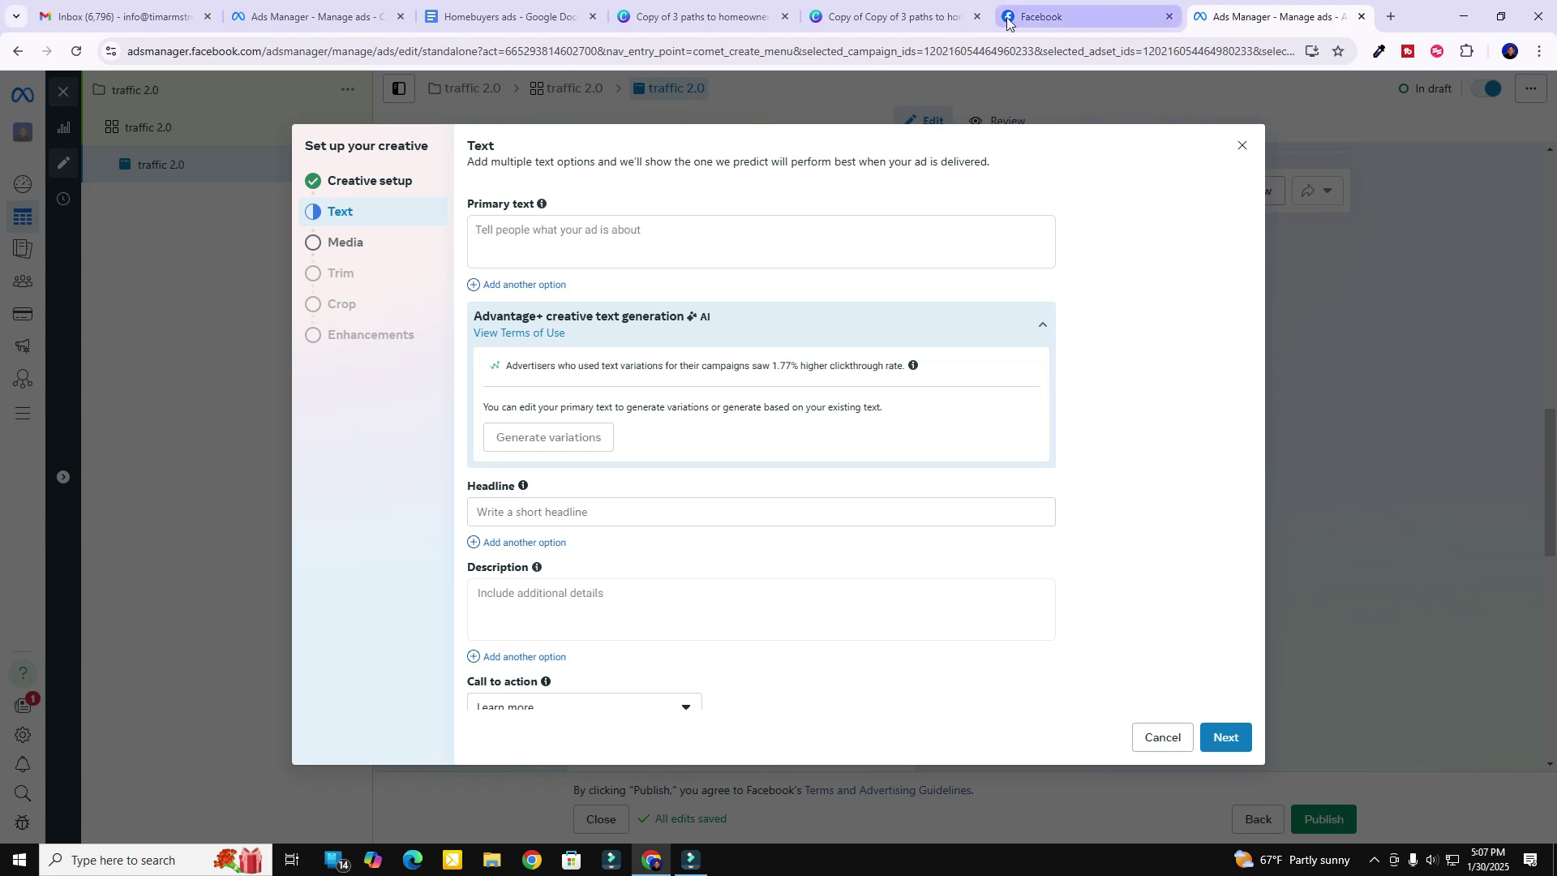
Copy the video ad copy, from "Rents keep going up" to "SELLER CONTRIBUTION PROGRAM", from the Homebuyers ads document into the ad's primary text
click(512, 17)
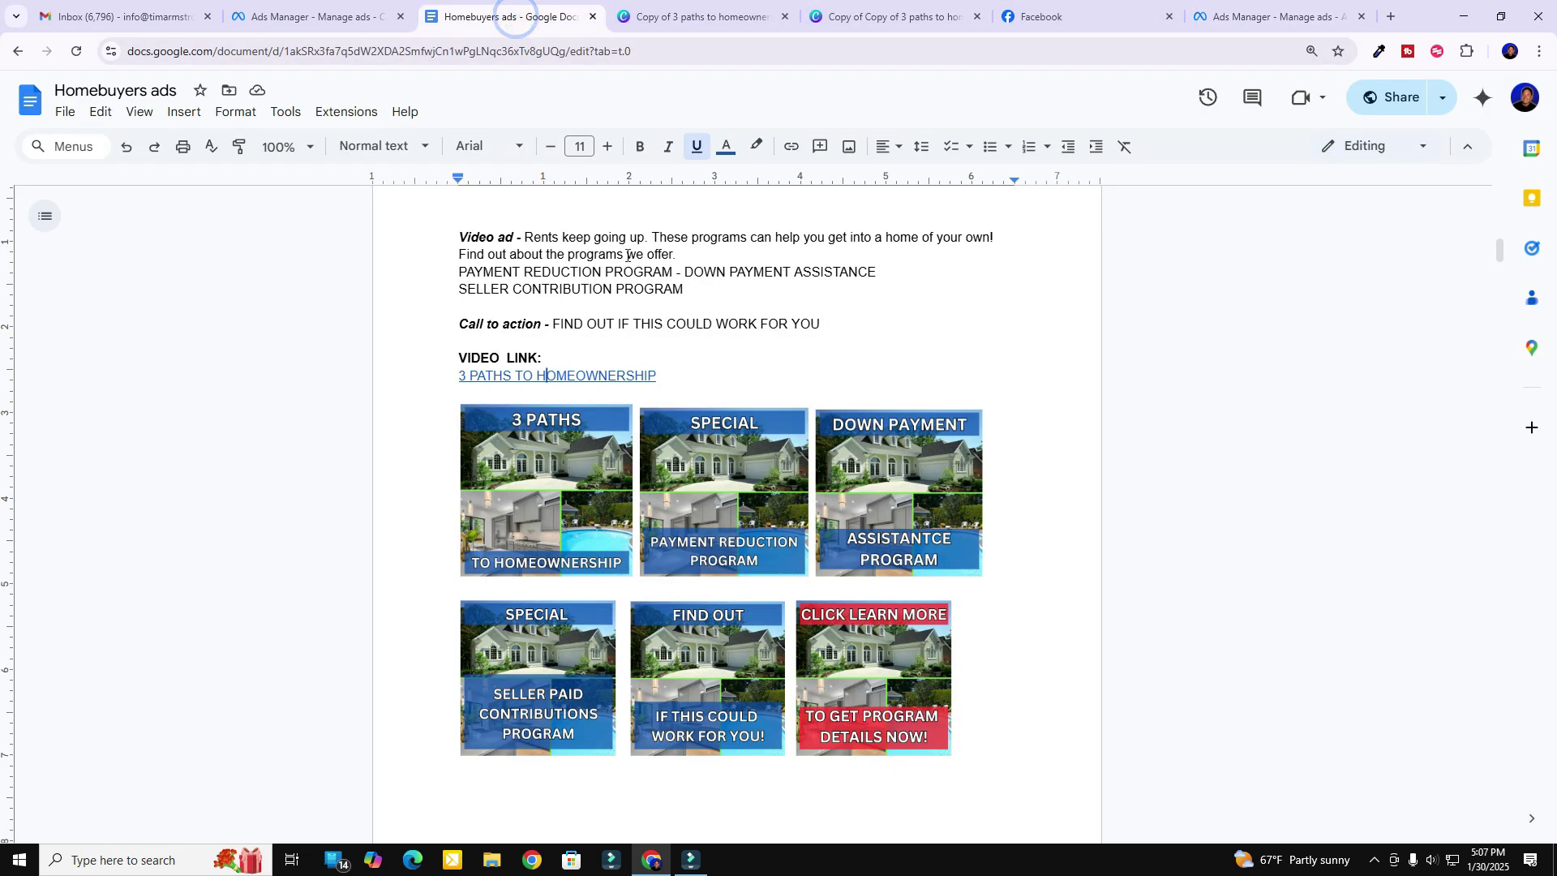
drag(526, 237, 691, 290)
right_click(704, 280)
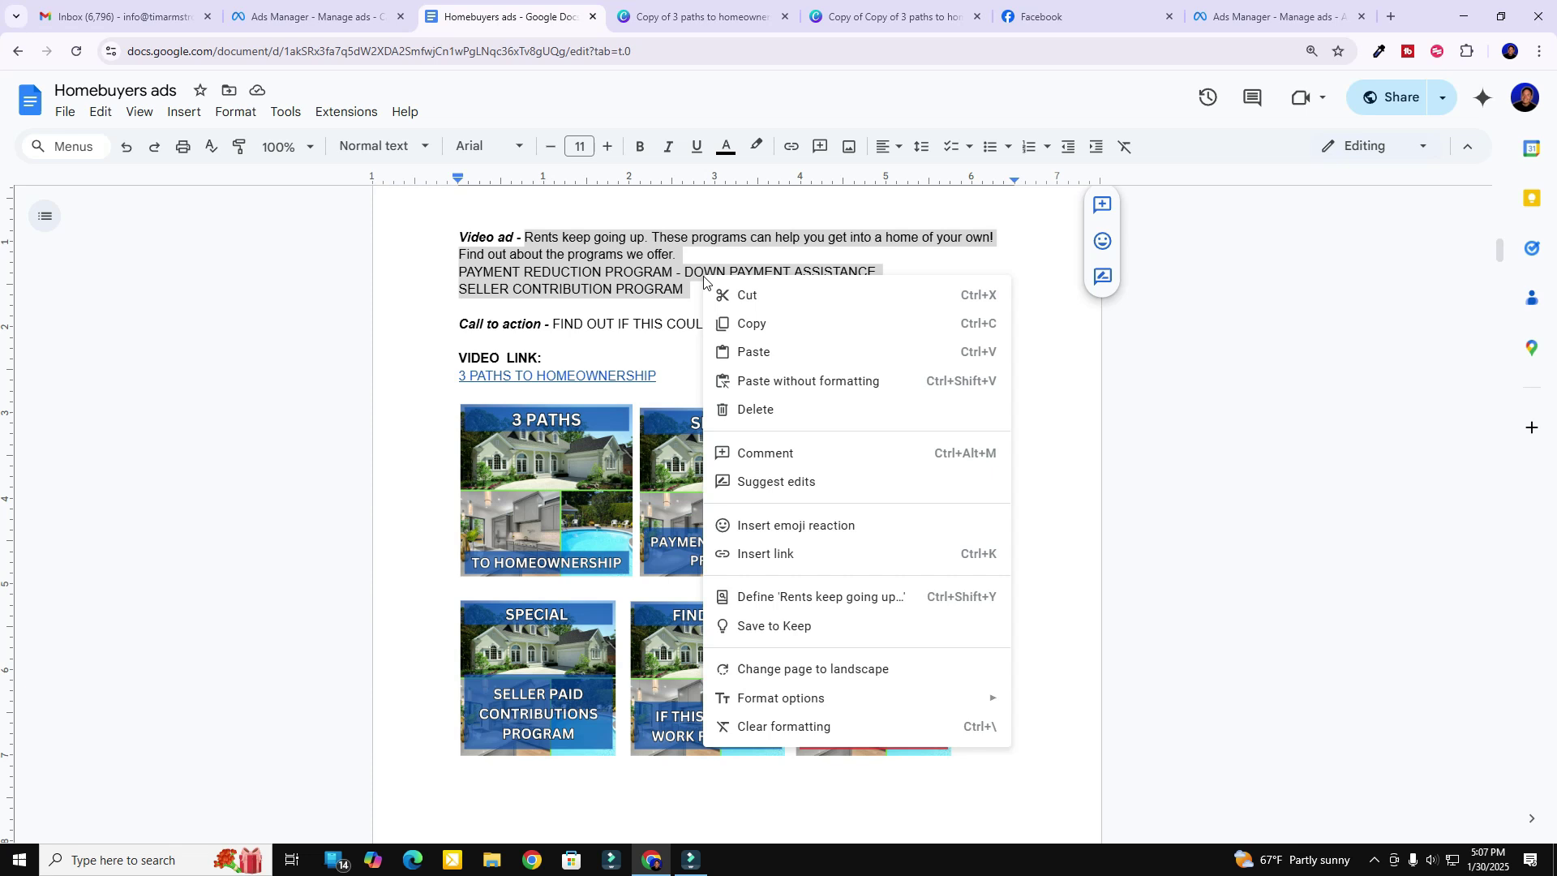
click(747, 323)
click(1228, 16)
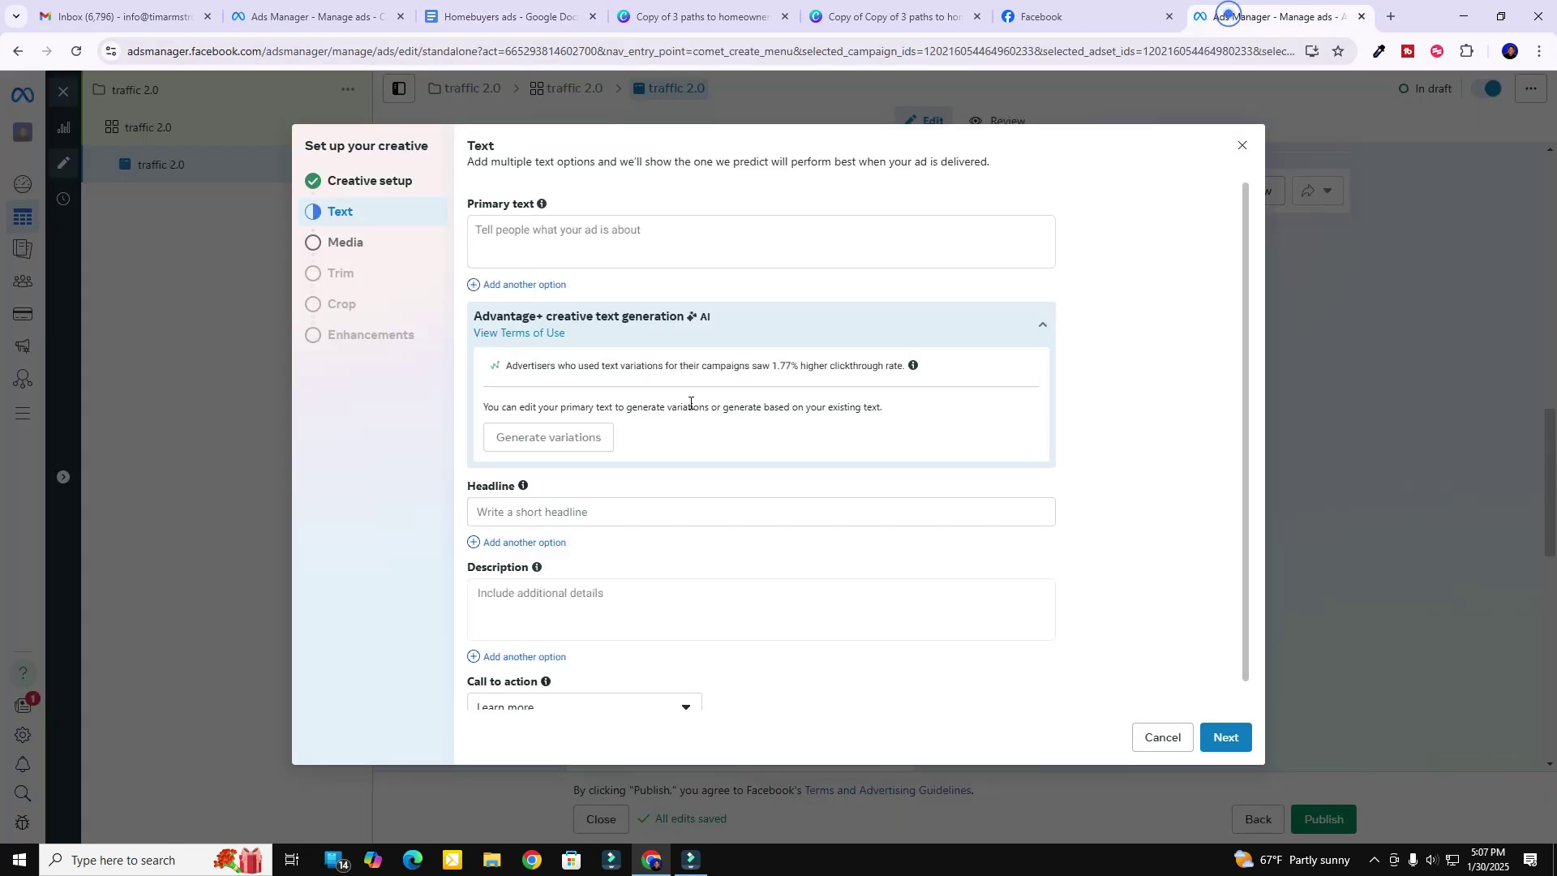
click(538, 233)
key(ctrl+v)
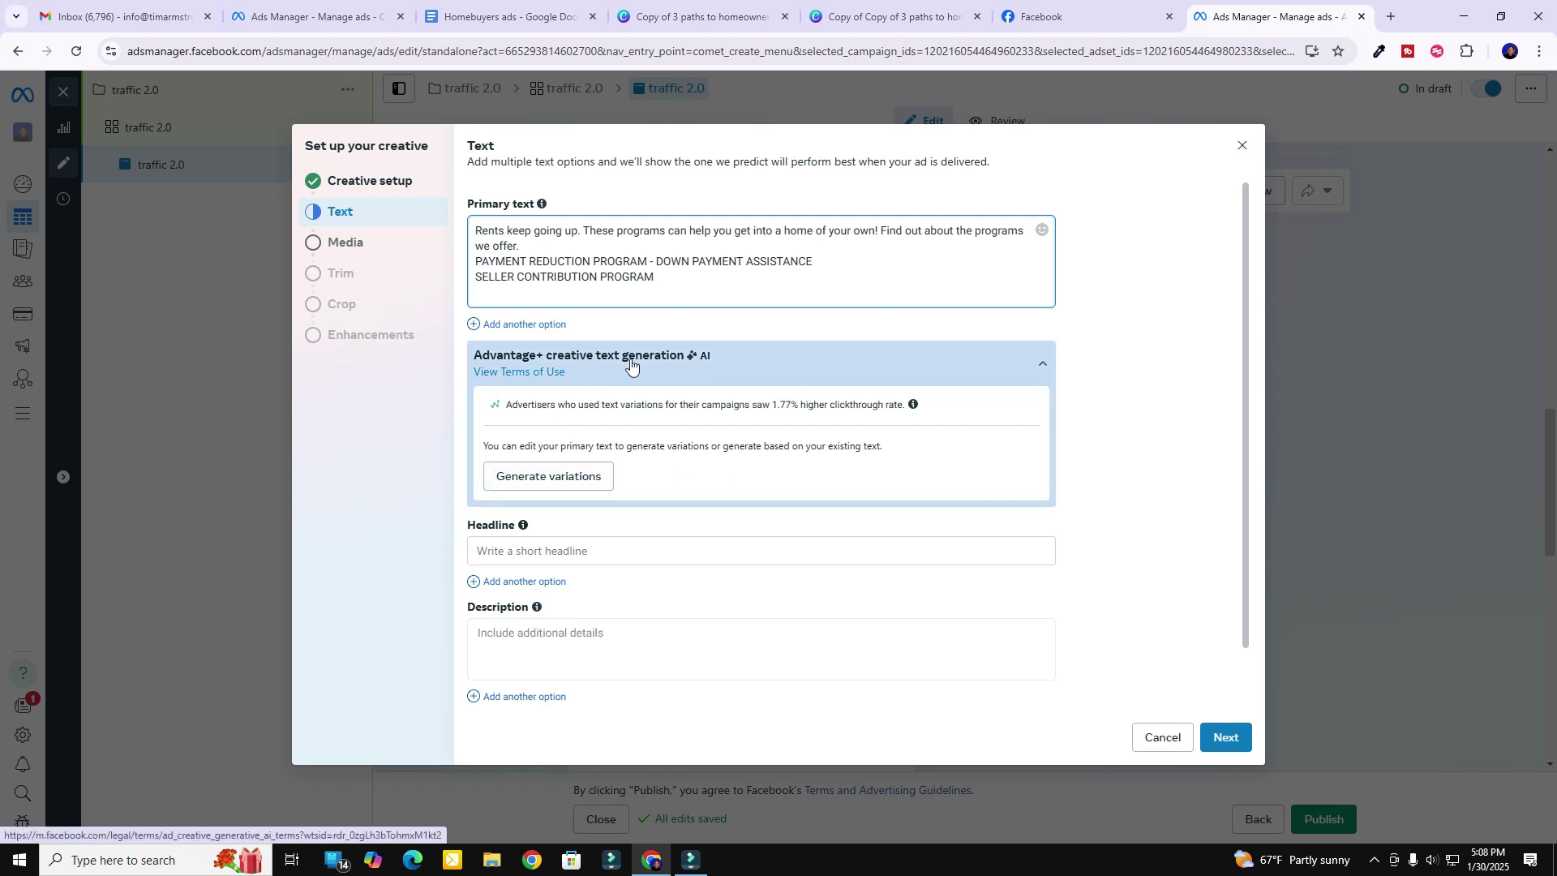
Add a second primary text option containing the same ad copy, and remove that option again
click(474, 324)
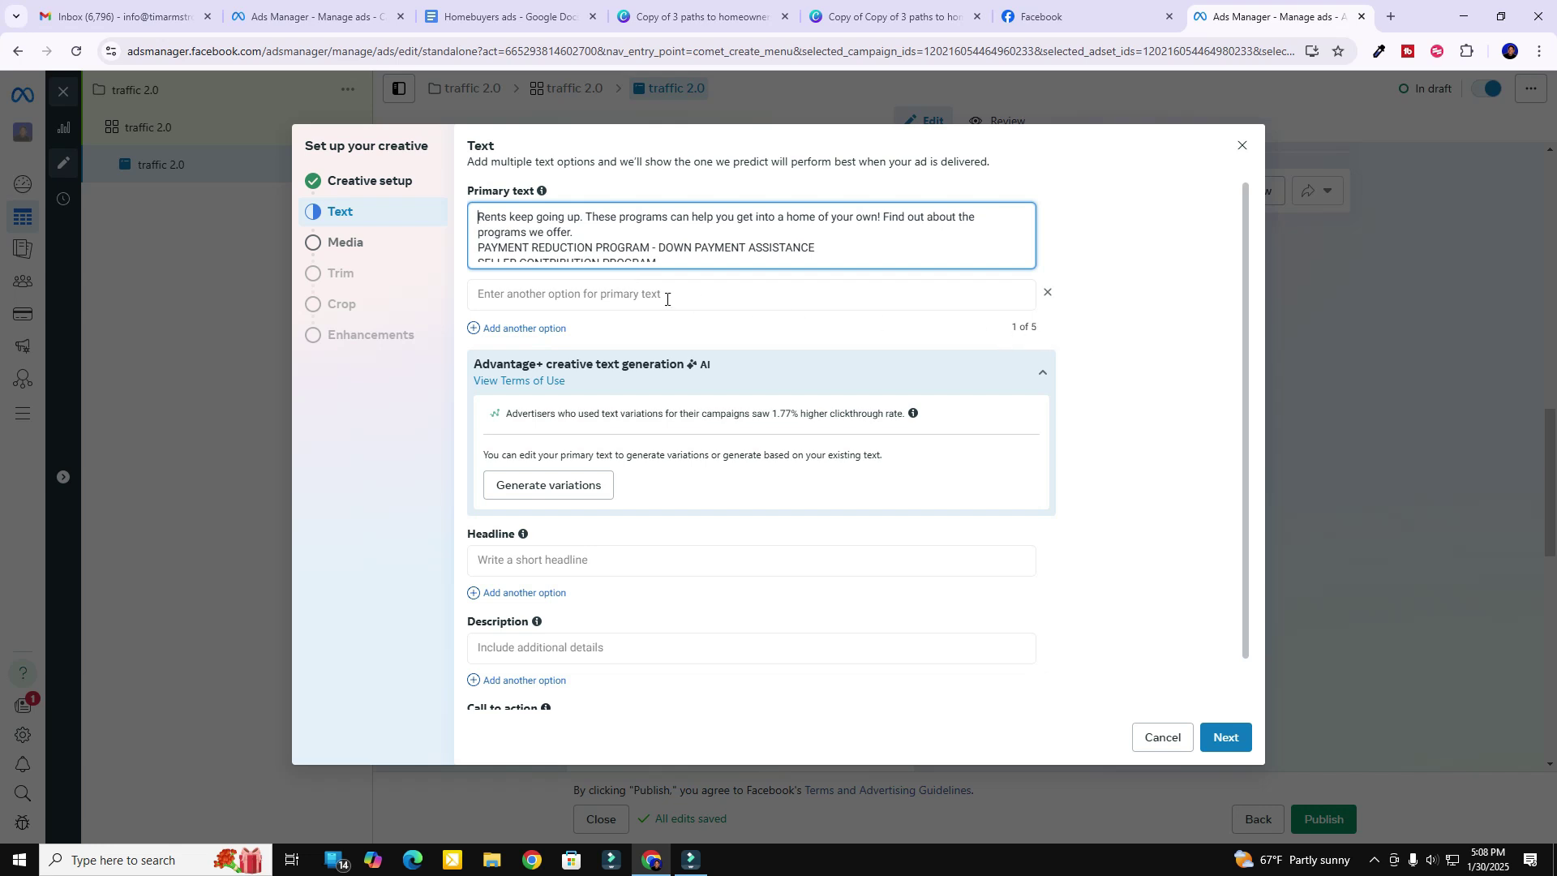
right_click(512, 298)
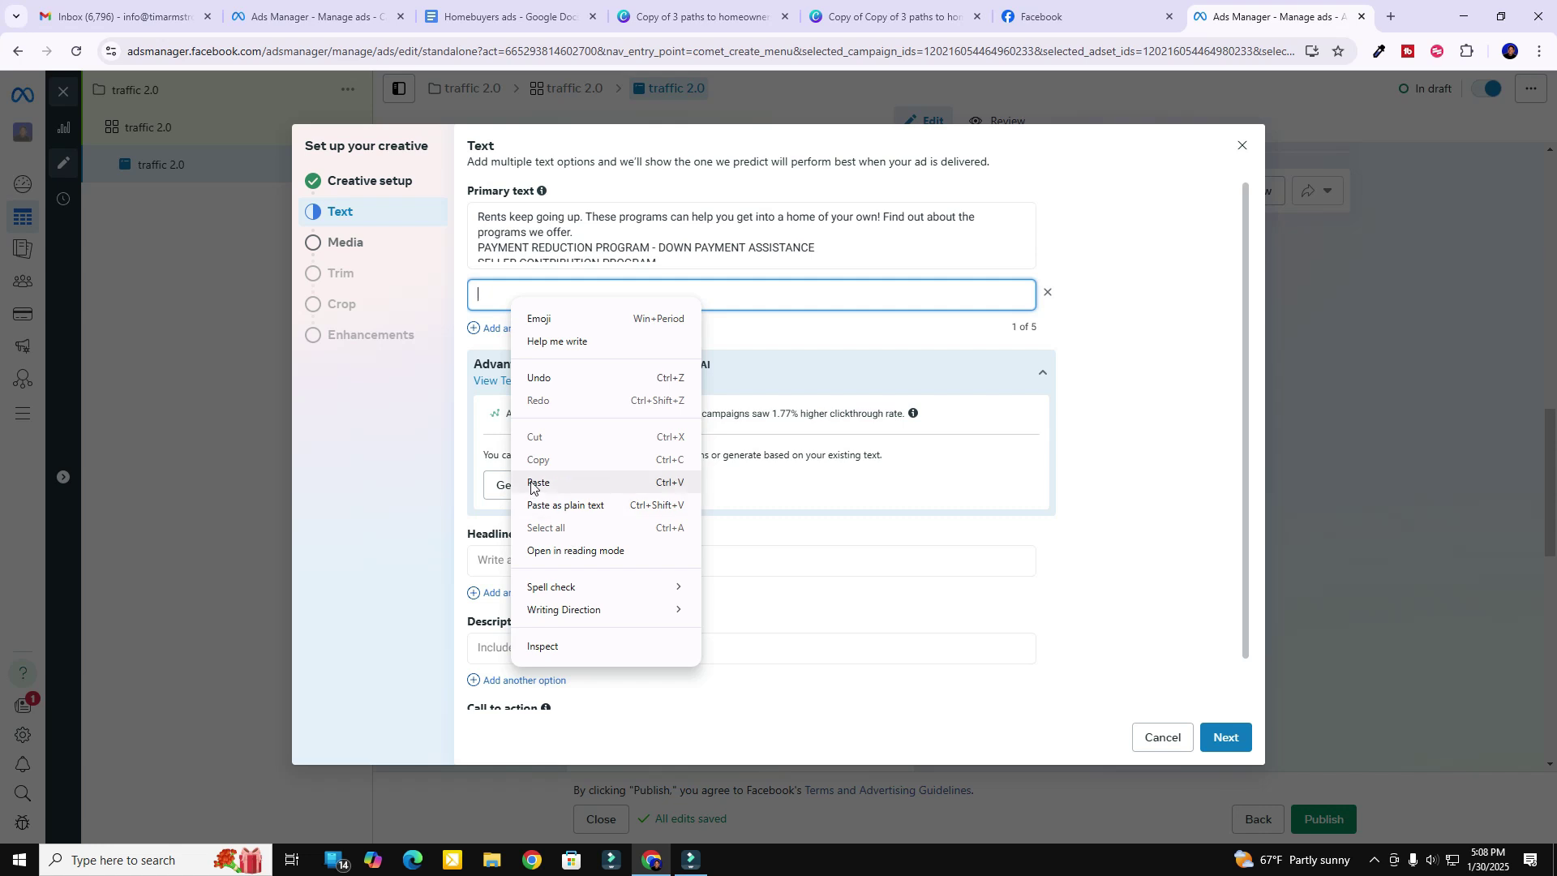
click(531, 481)
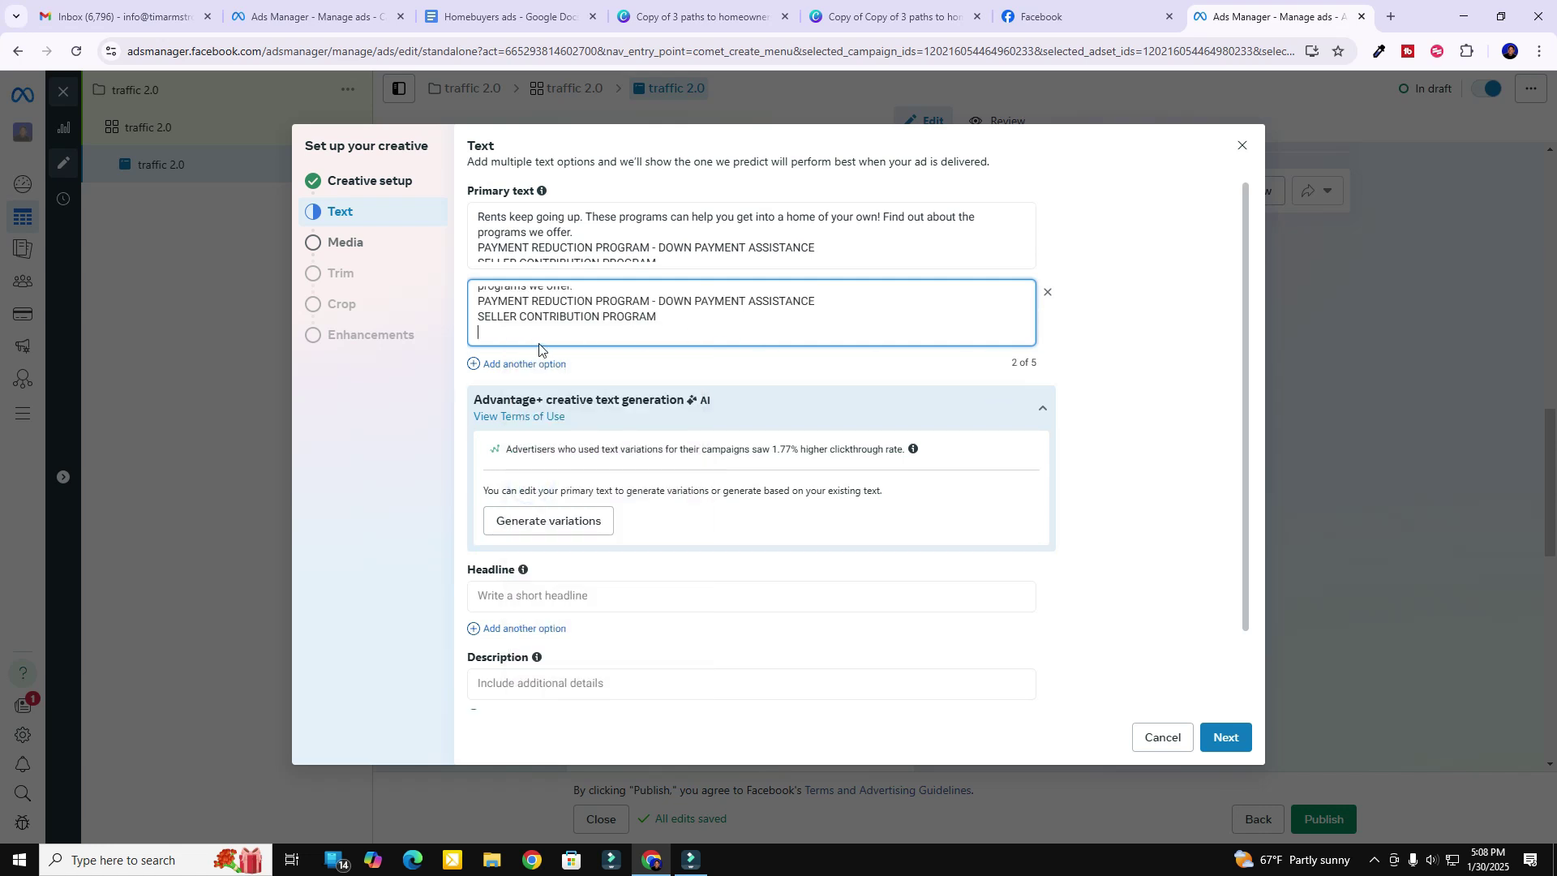
key(BackSpace)
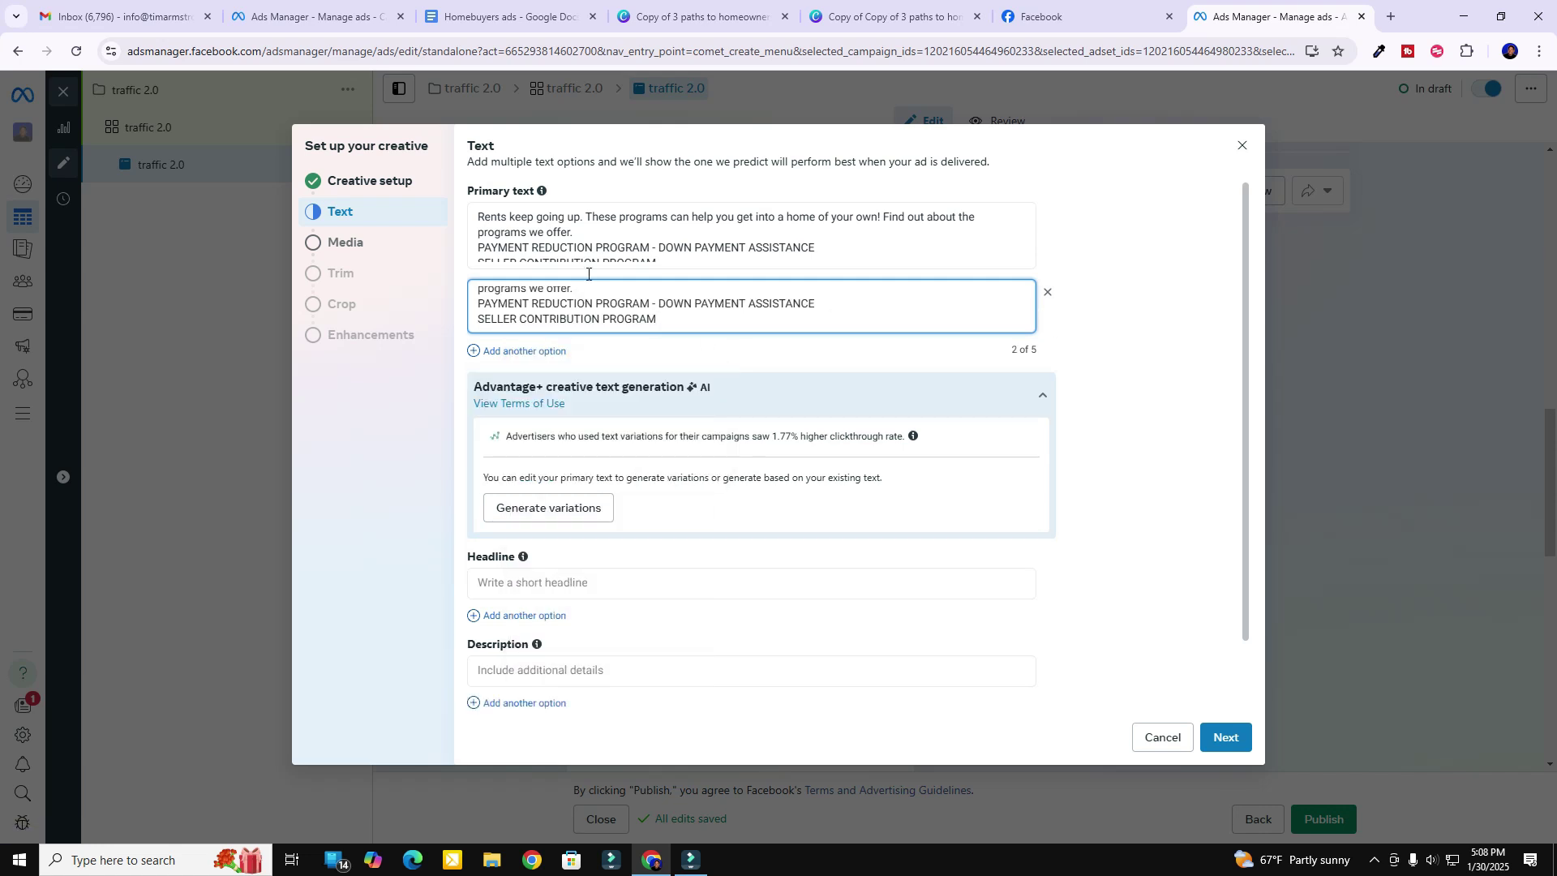
click(1048, 293)
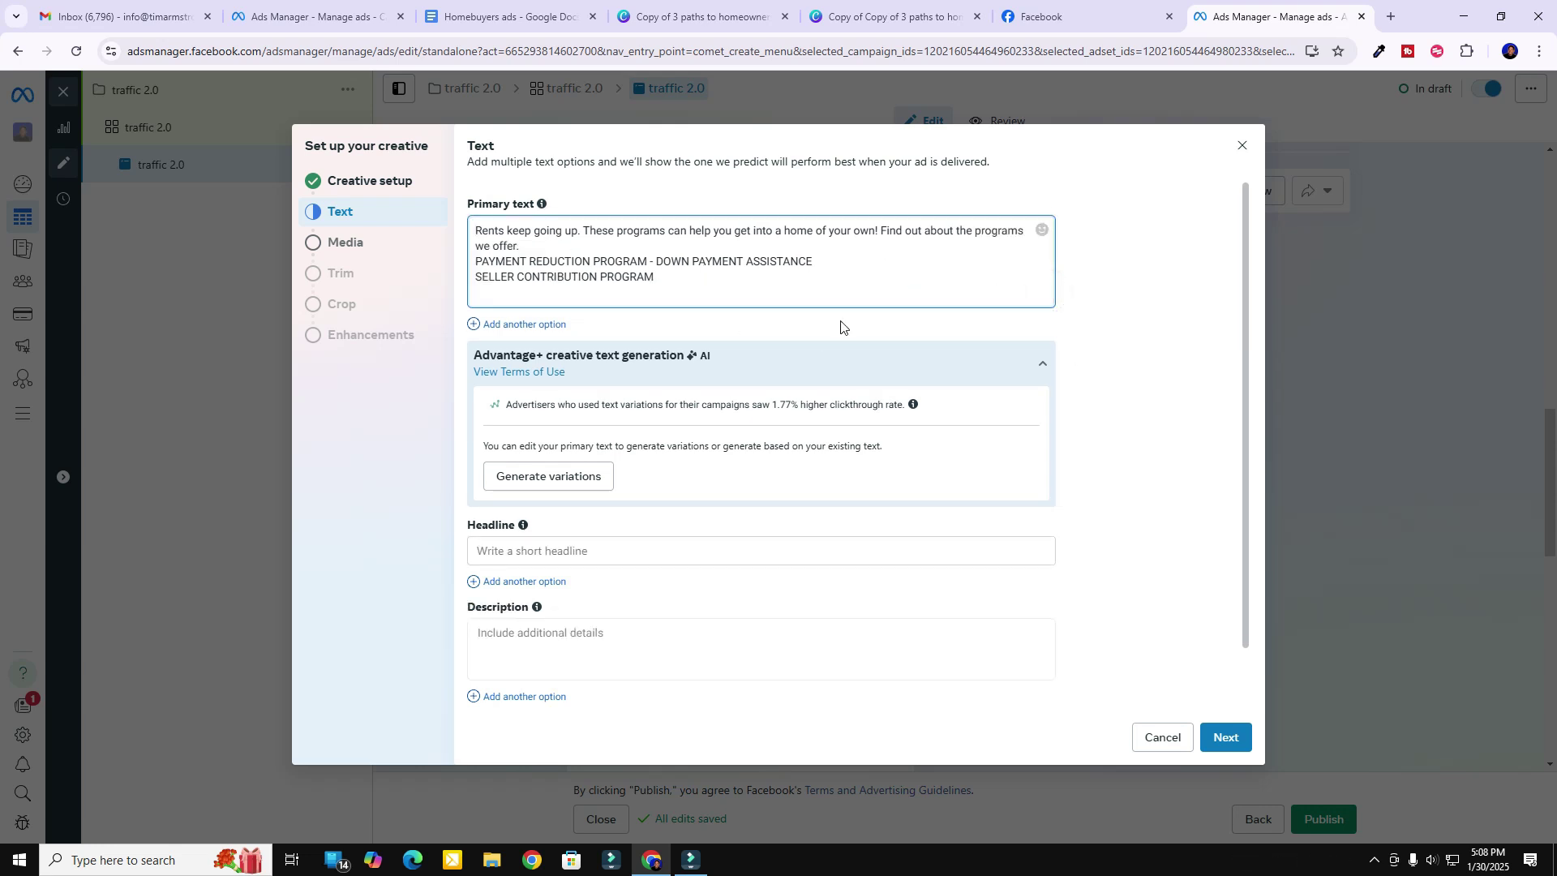
Set the ad headline to "Get Program Info NOW" and continue to the media selection
scroll(1147, 462, down, 2)
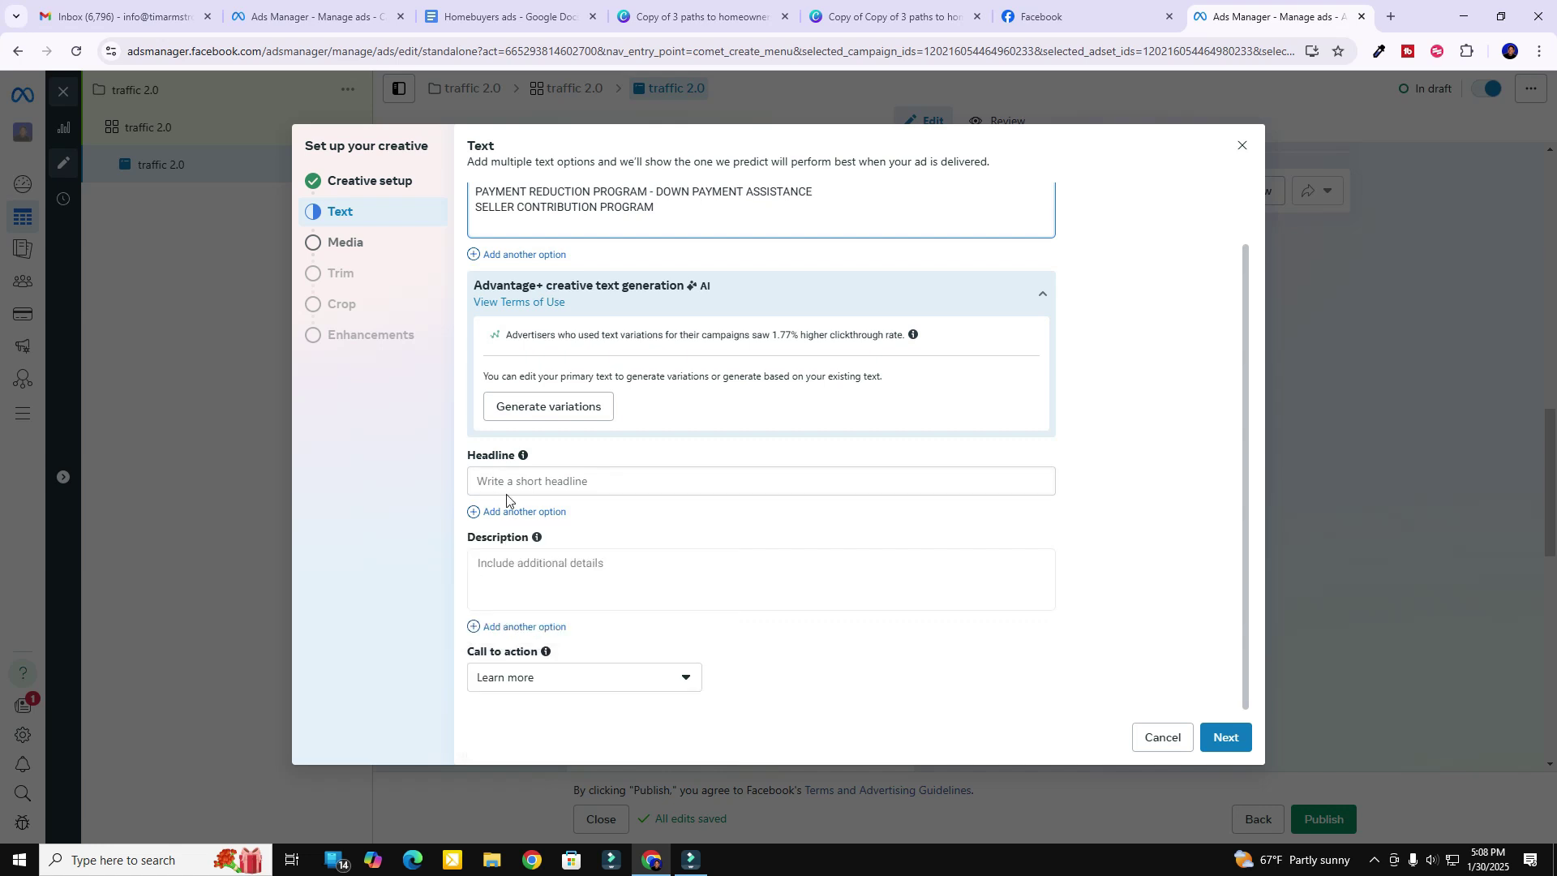
mouse_move(523, 457)
click(535, 485)
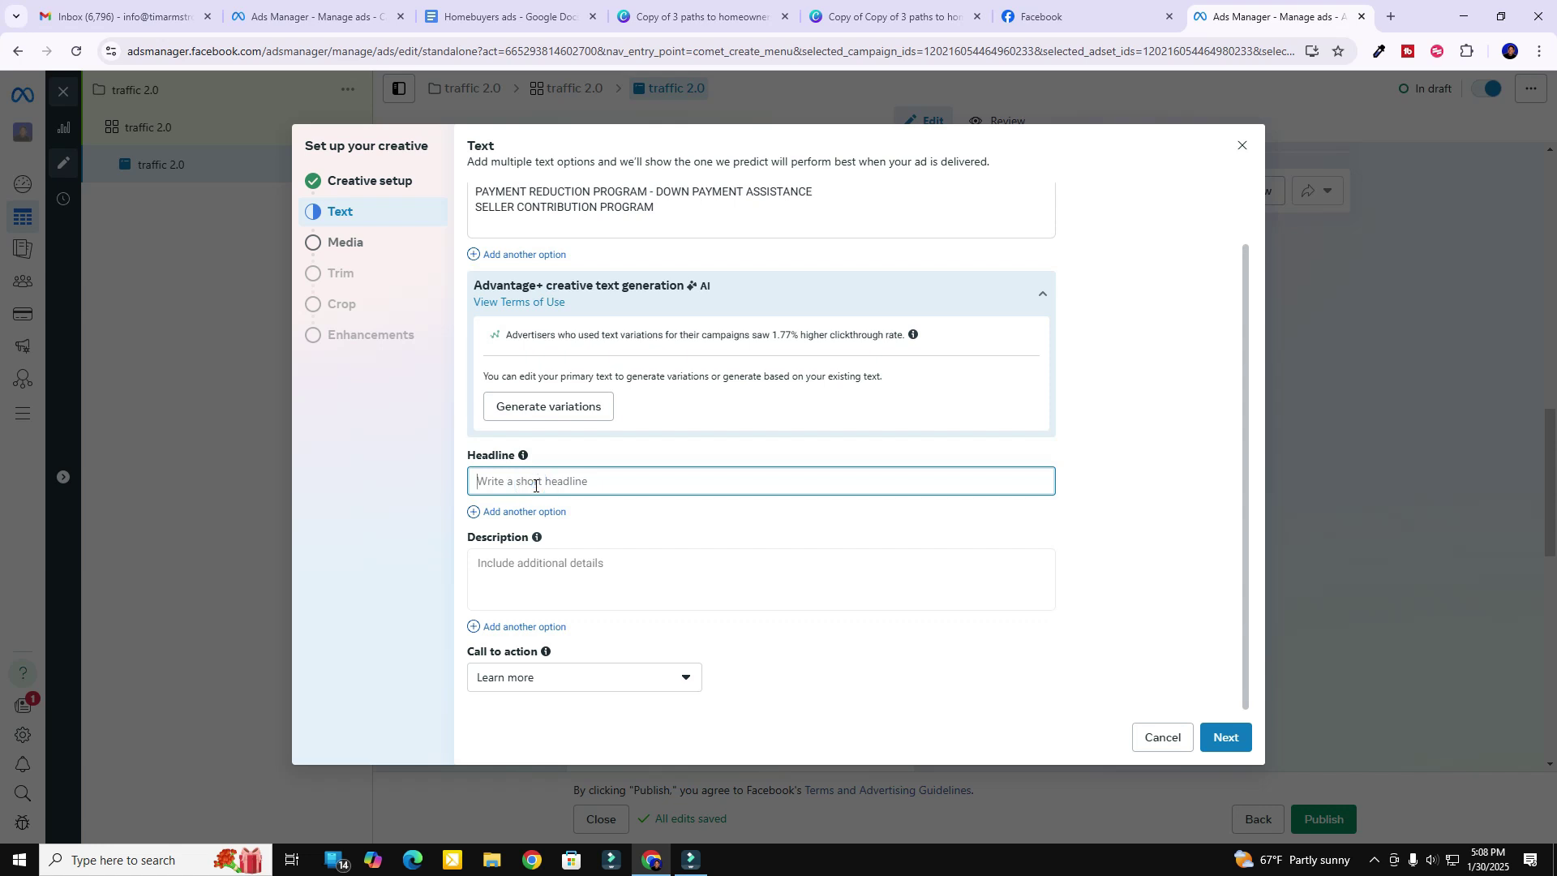
text(Get Program Info NOW)
click(1225, 737)
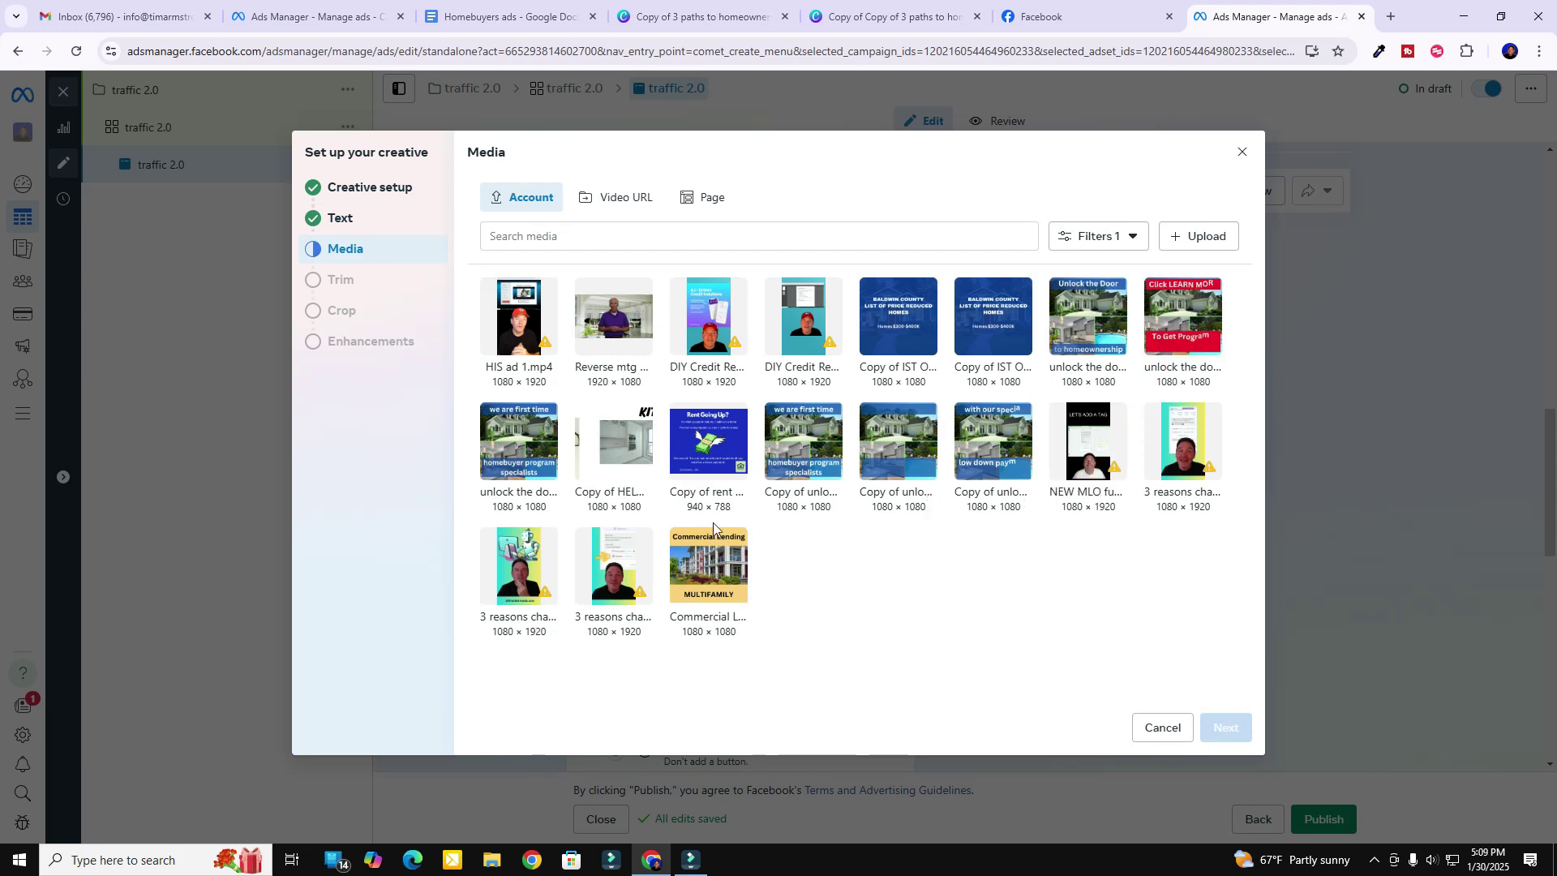
Choose the "Click LEARN MORE" house video as the ad media, keeping the original crops and default enhancements, and finish the creative setup
click(1187, 315)
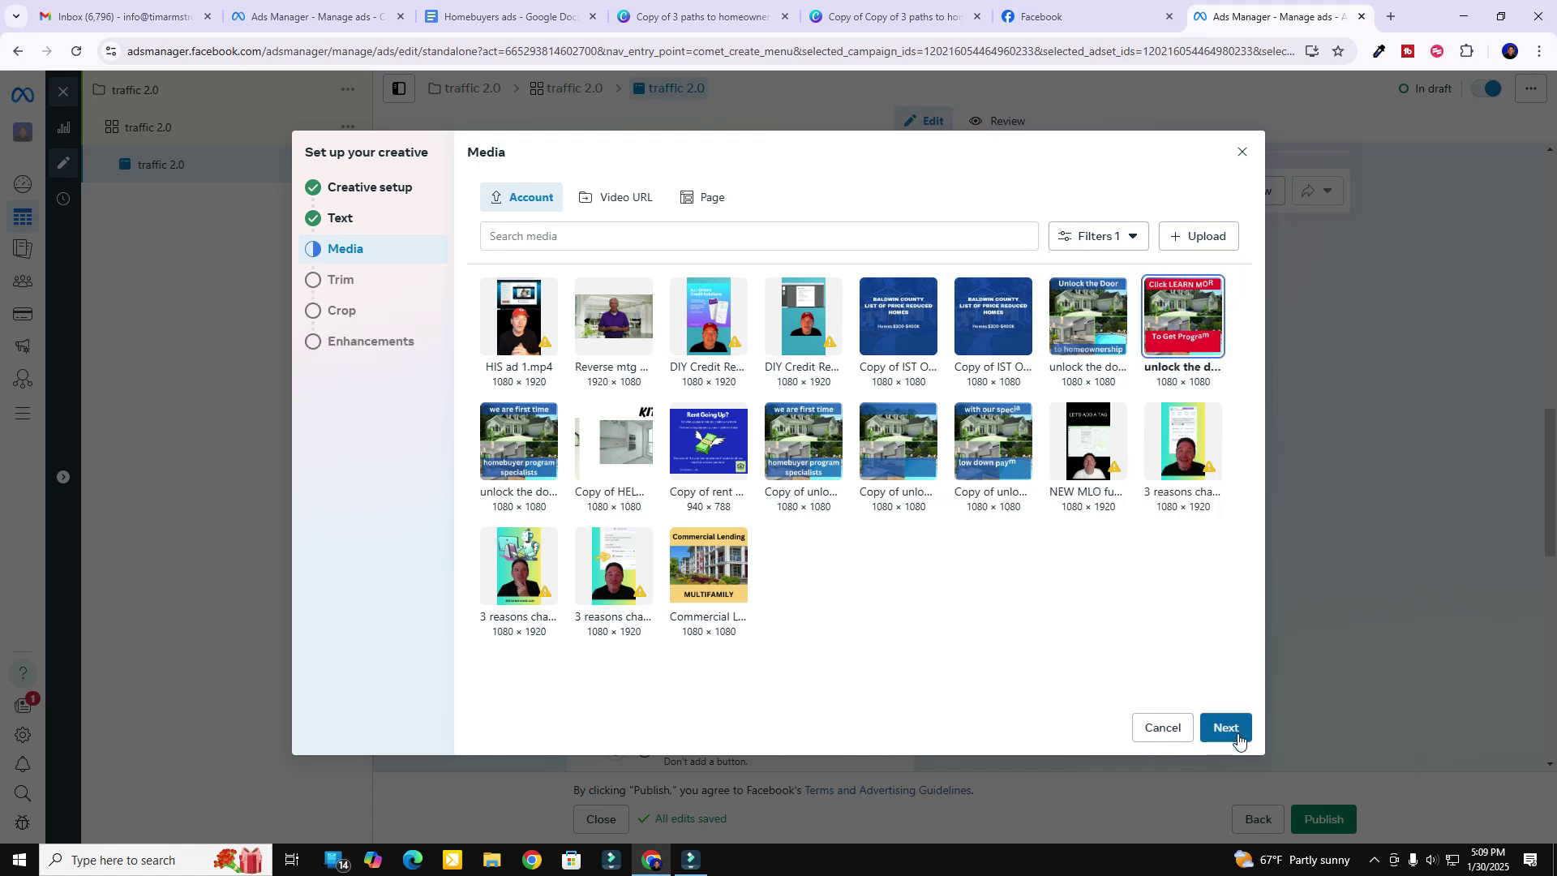
click(1231, 727)
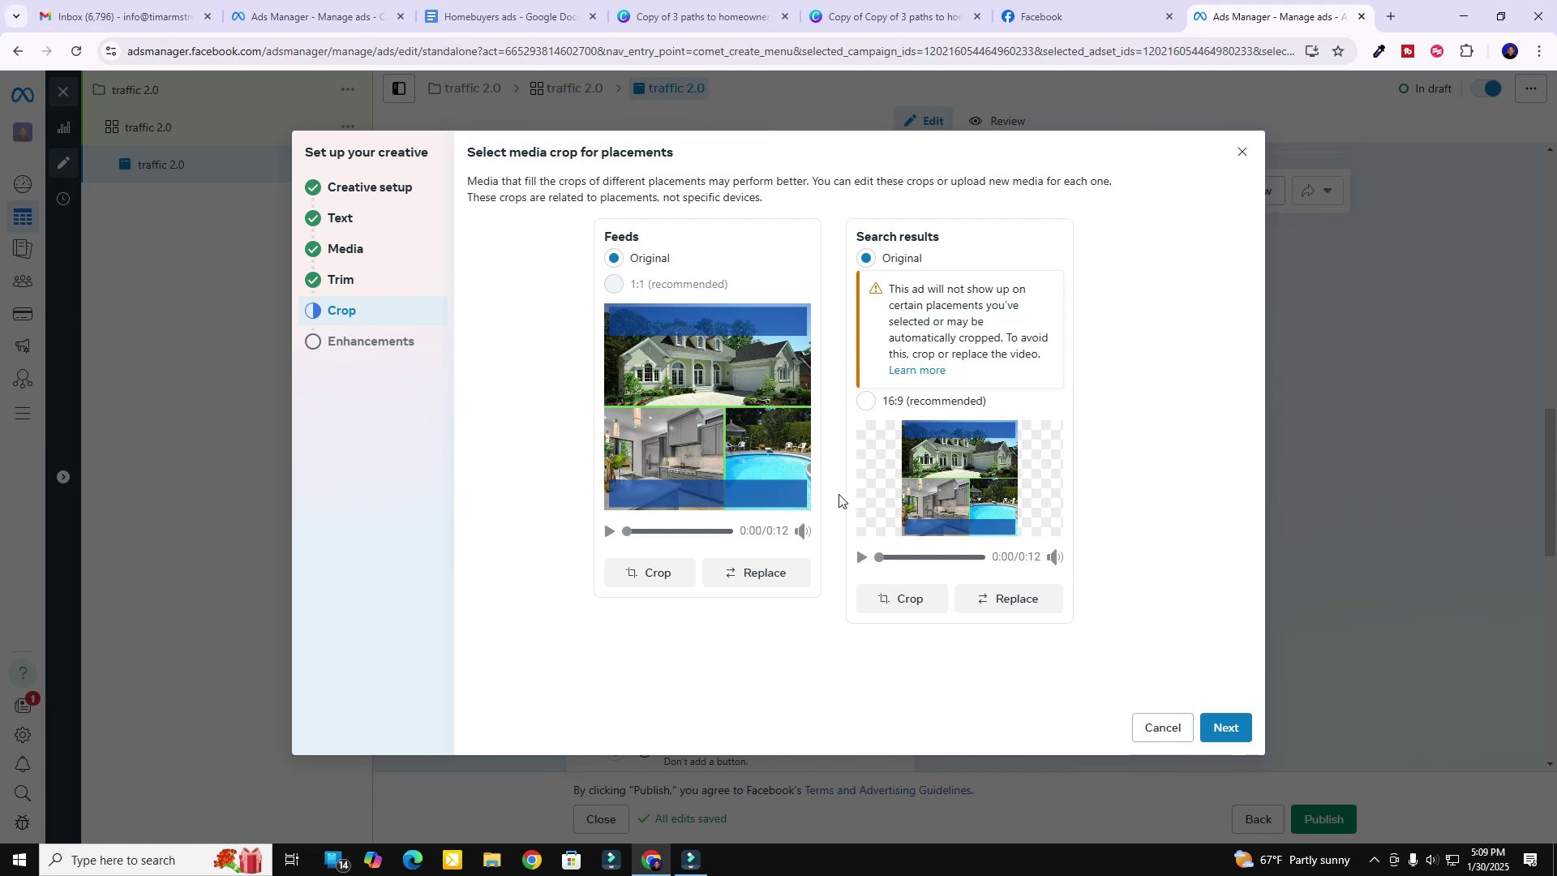
click(1226, 728)
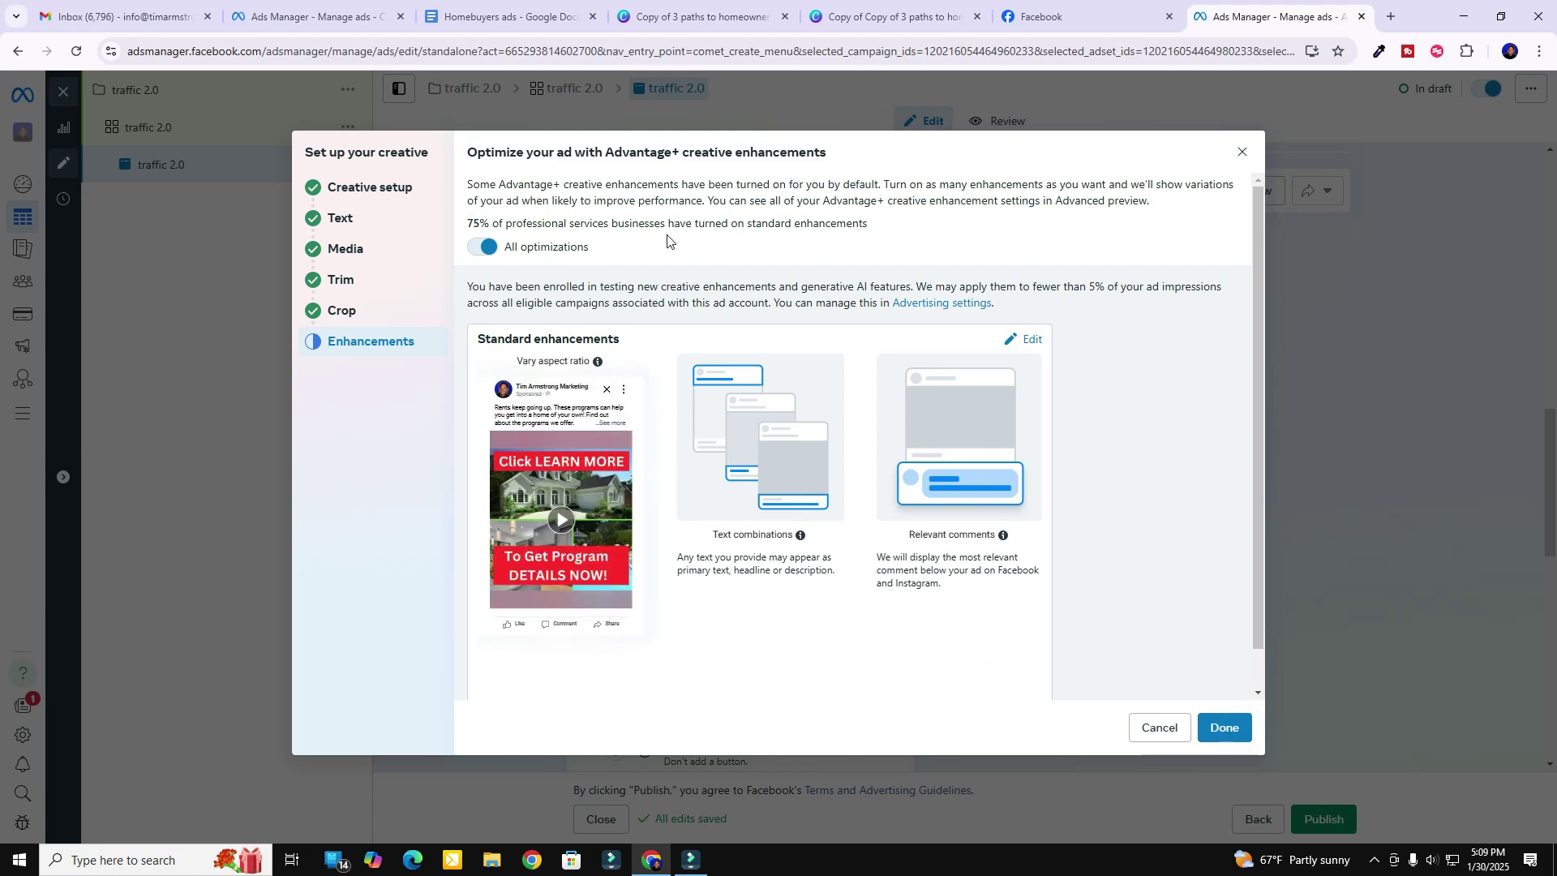
click(1219, 724)
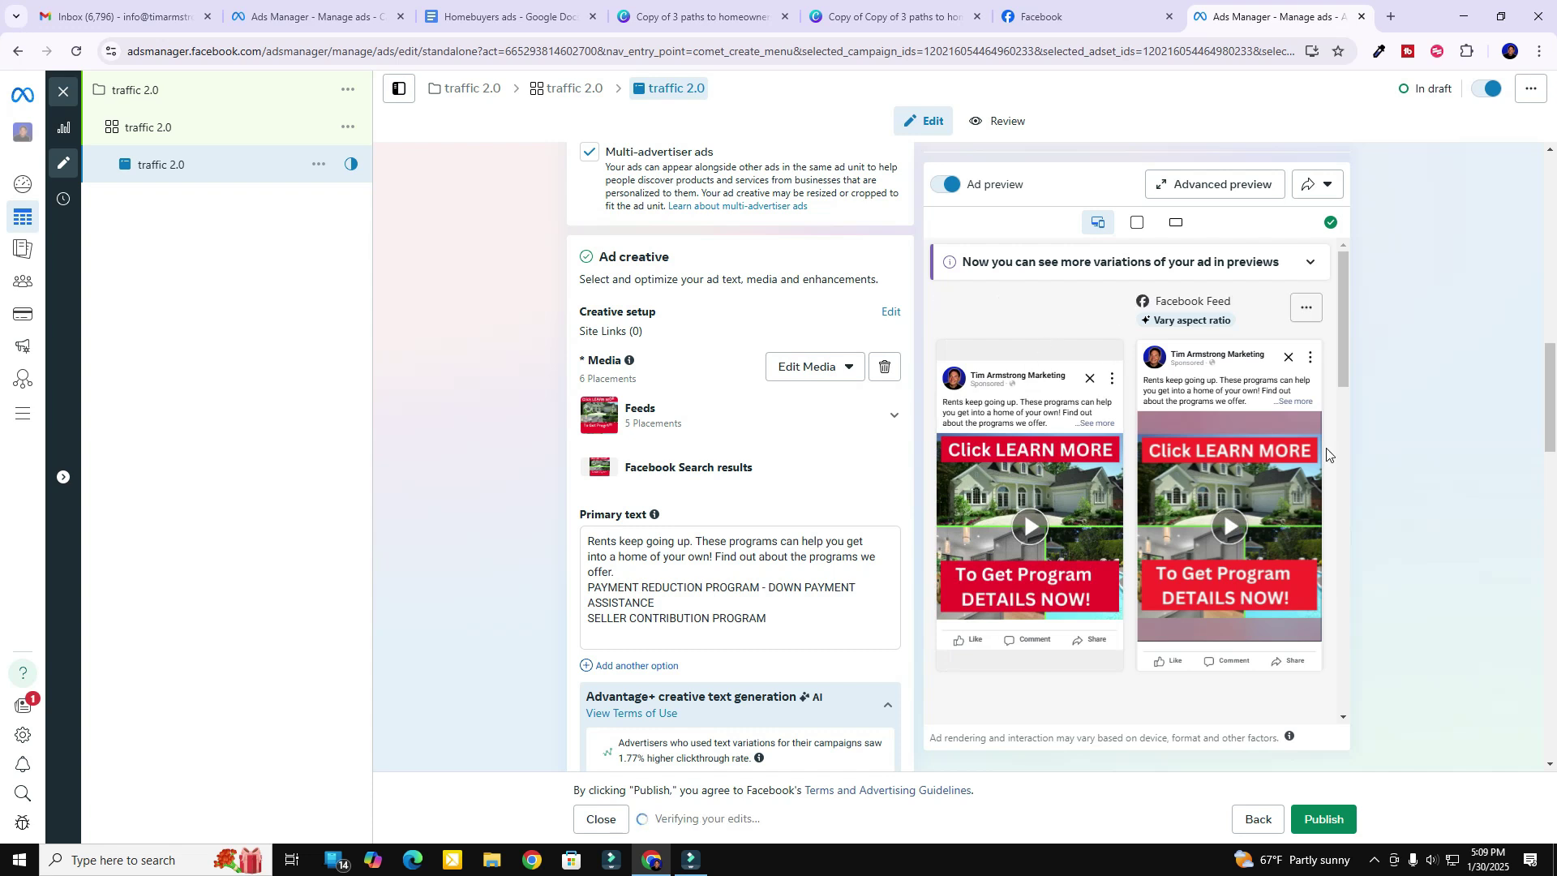
Review the ad's previews across the Facebook placements, including search results and Business Explore
mouse_move(1341, 298)
mouse_down()
mouse_move(1369, 423)
mouse_move(1358, 497)
mouse_move(1400, 635)
mouse_move(1336, 276)
mouse_up()
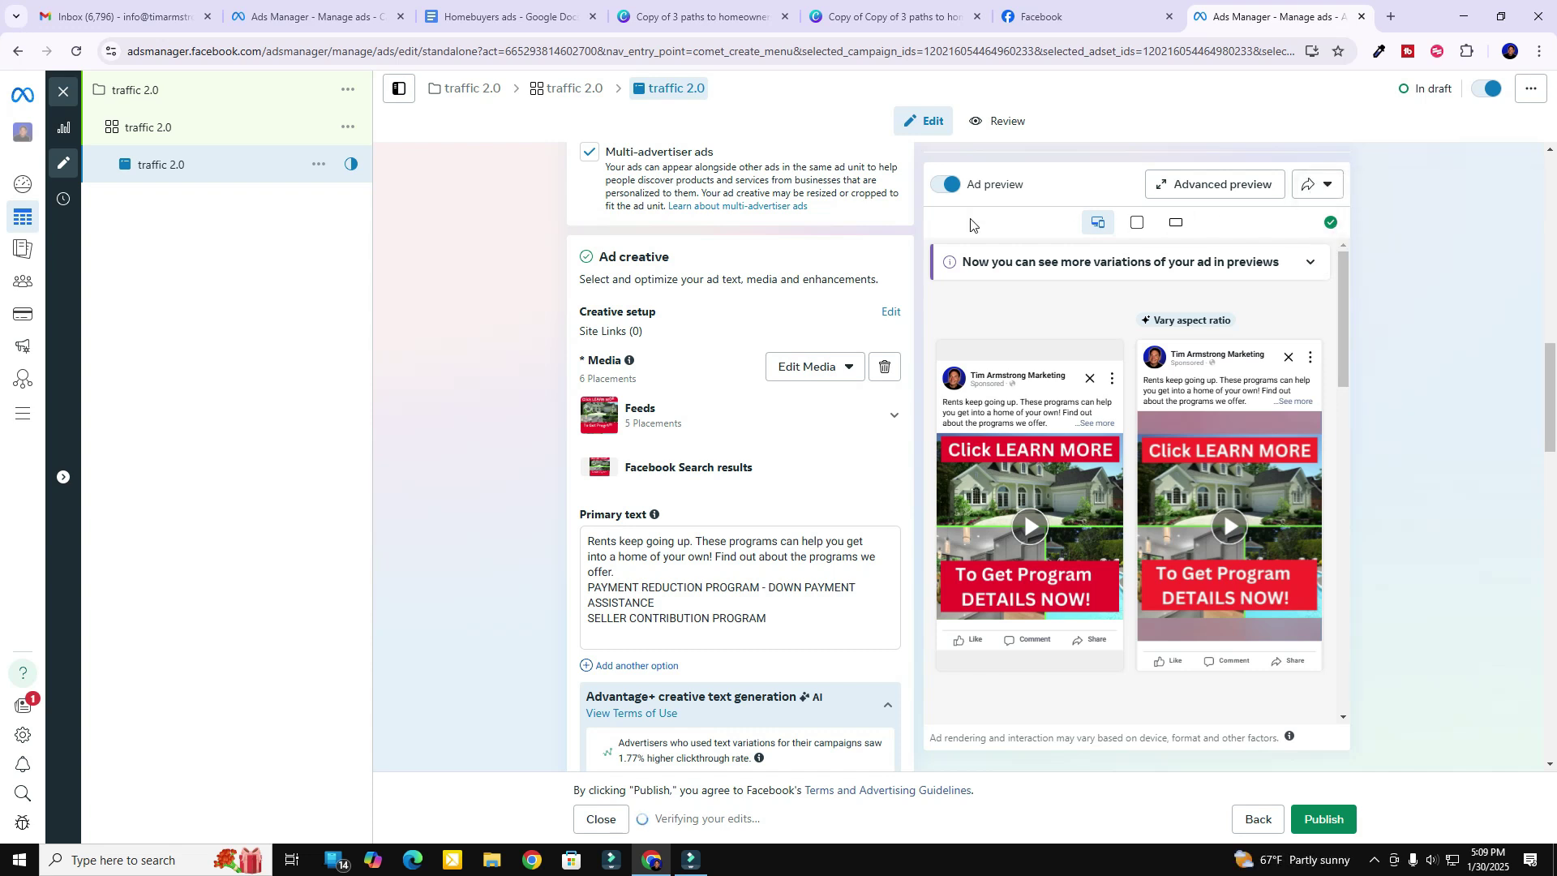
scroll(1438, 341, up, 5)
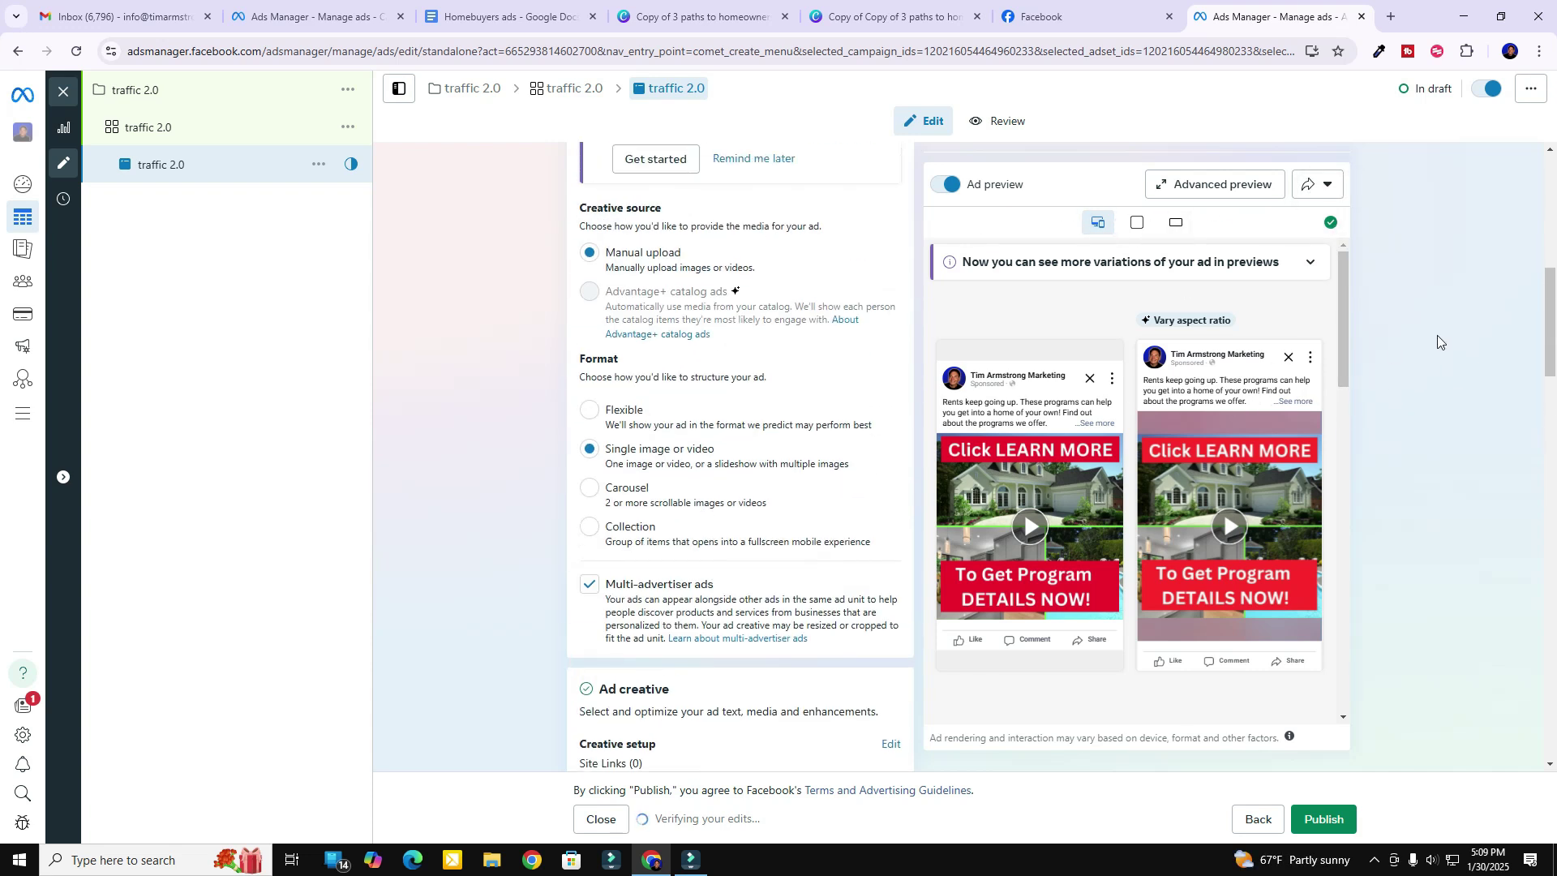
scroll(1438, 341, up, 6)
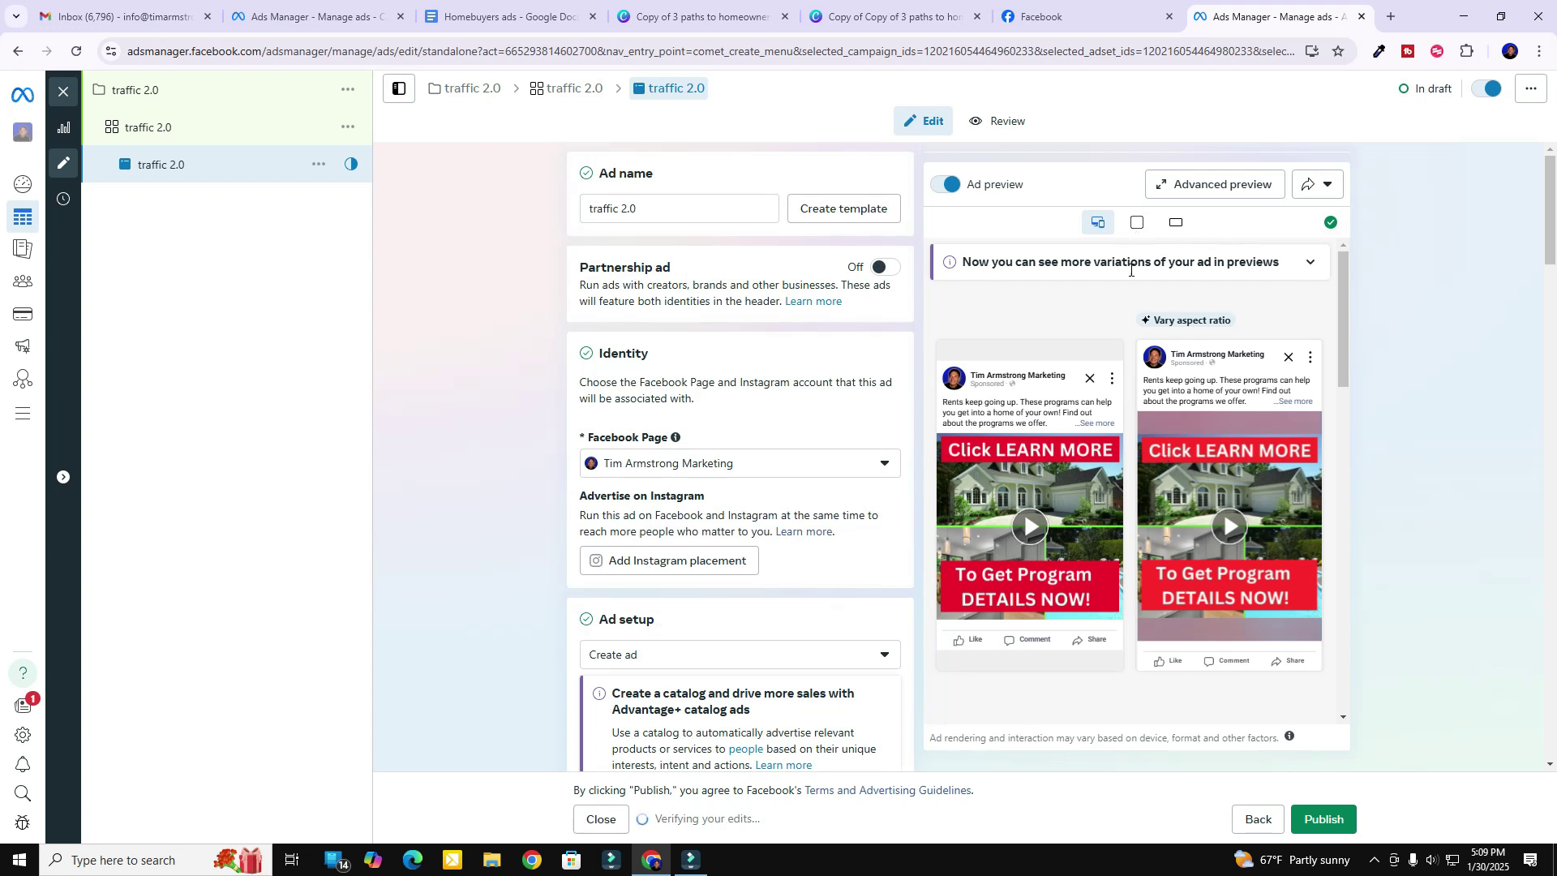
scroll(1152, 484, down, 6)
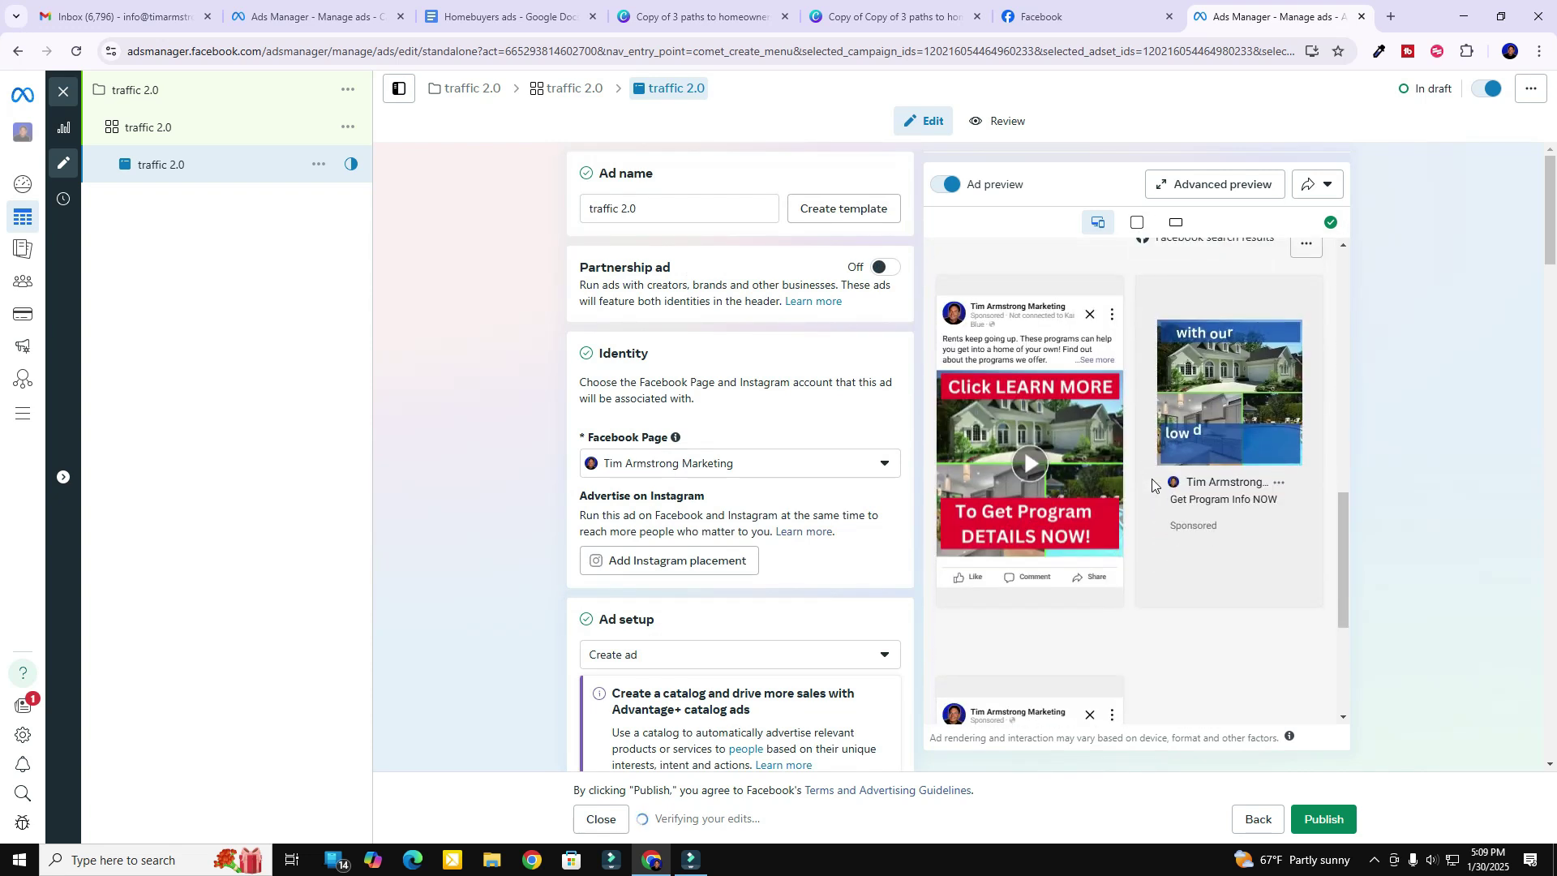
scroll(1152, 484, down, 2)
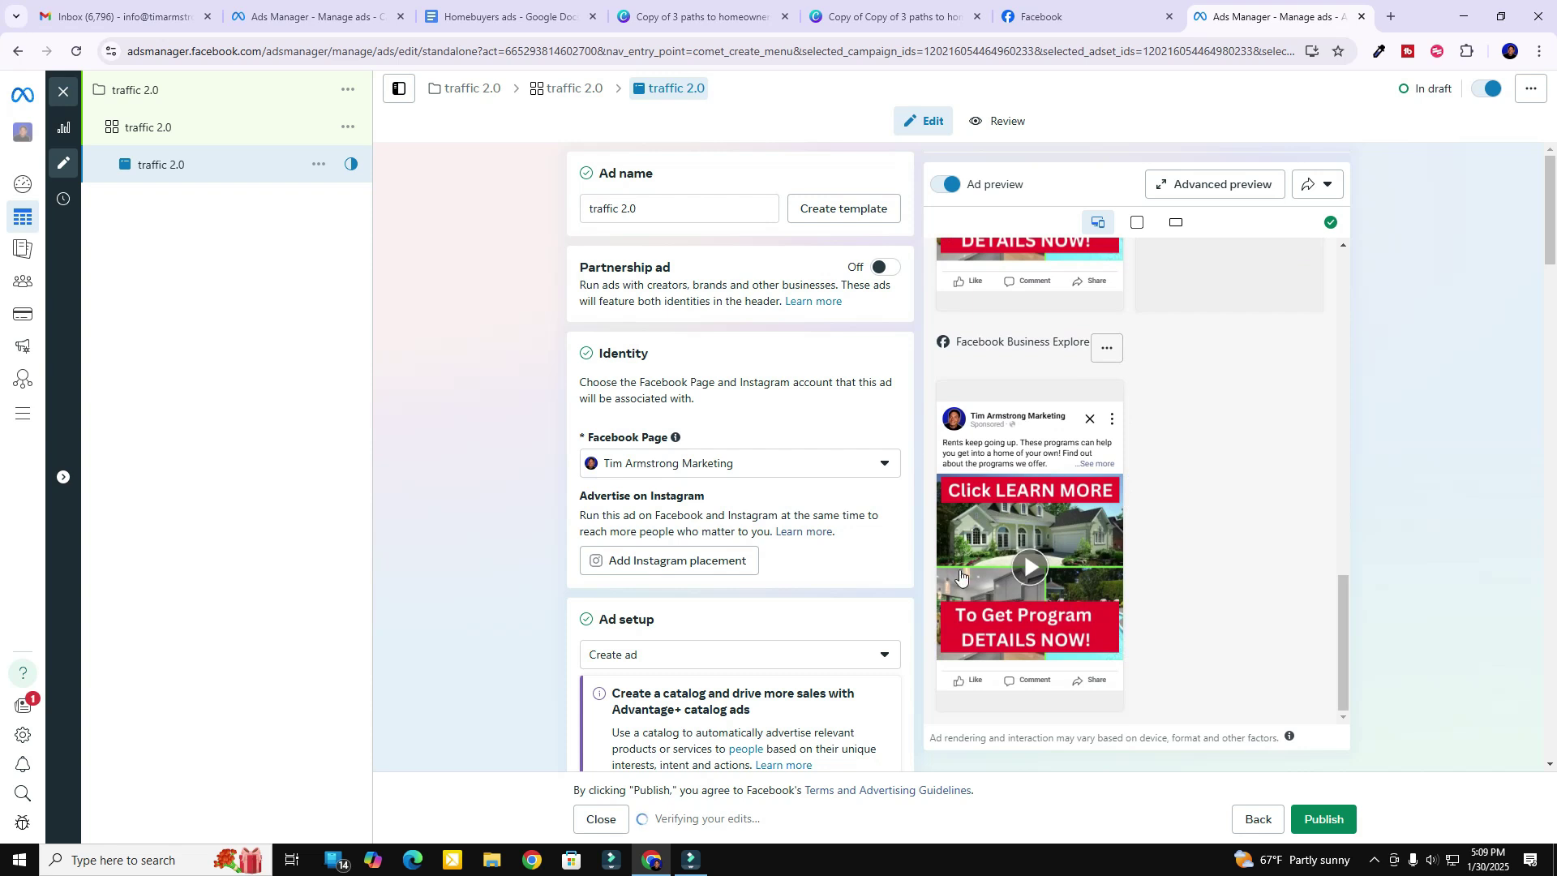
scroll(821, 513, down, 3)
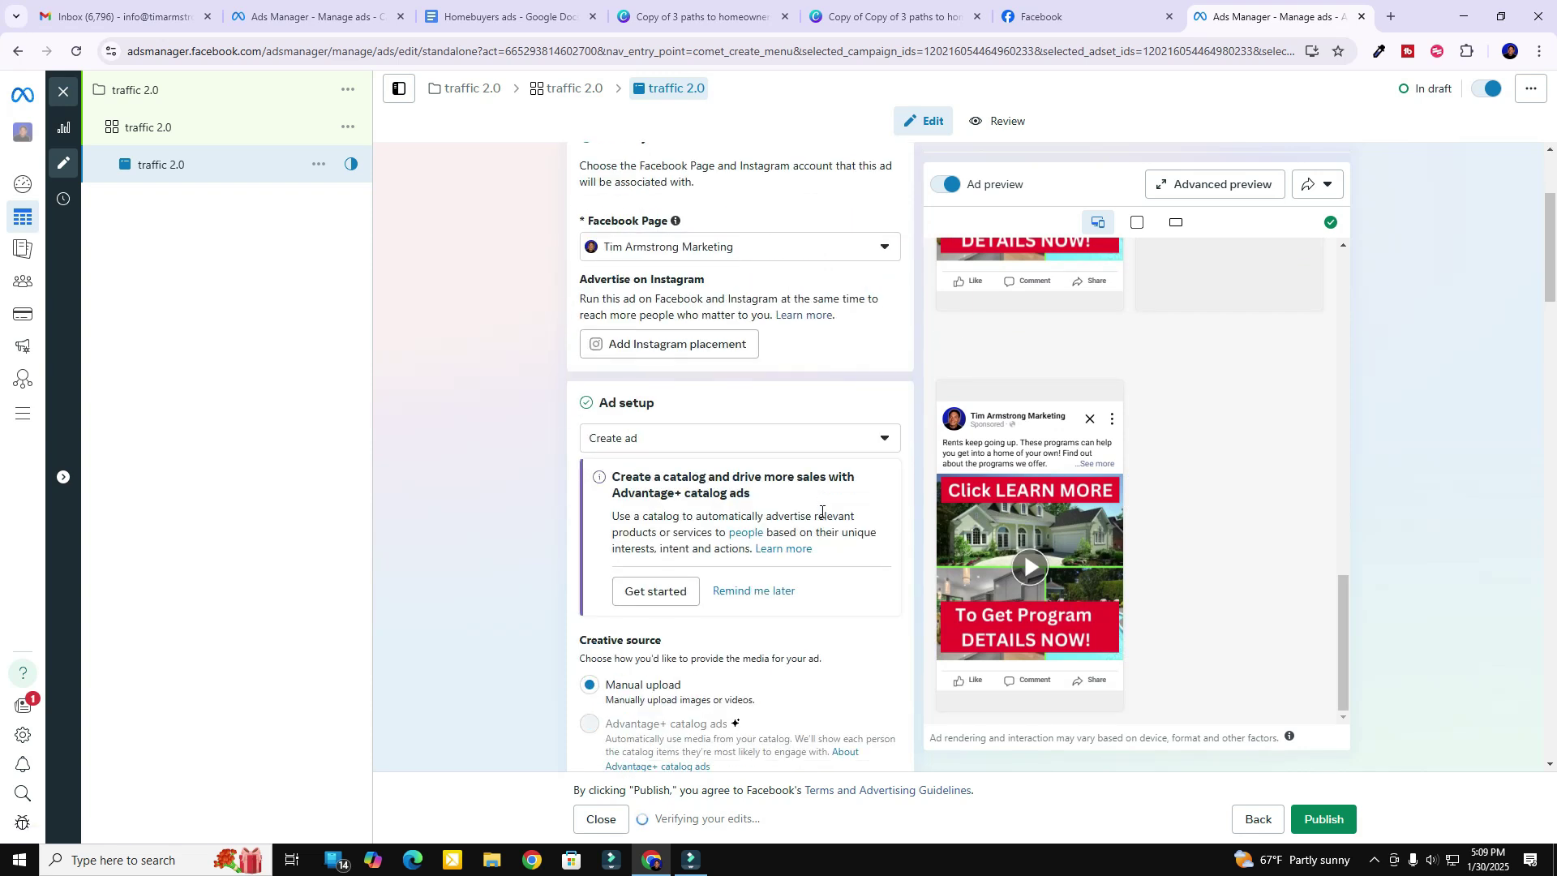
scroll(821, 512, down, 5)
scroll(778, 519, down, 3)
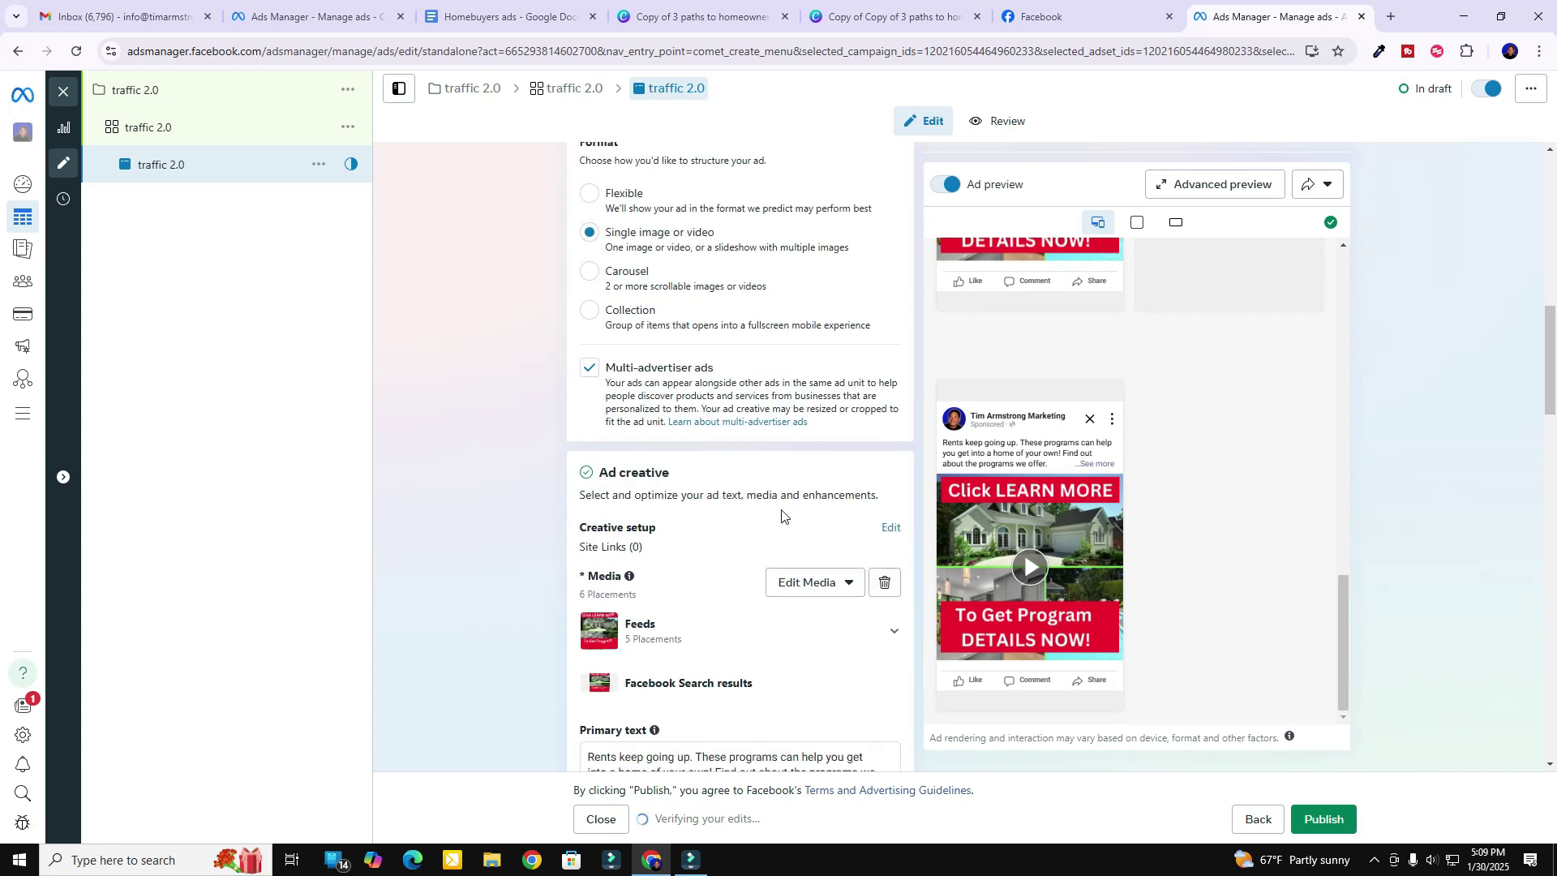
scroll(737, 535, down, 4)
scroll(707, 428, down, 3)
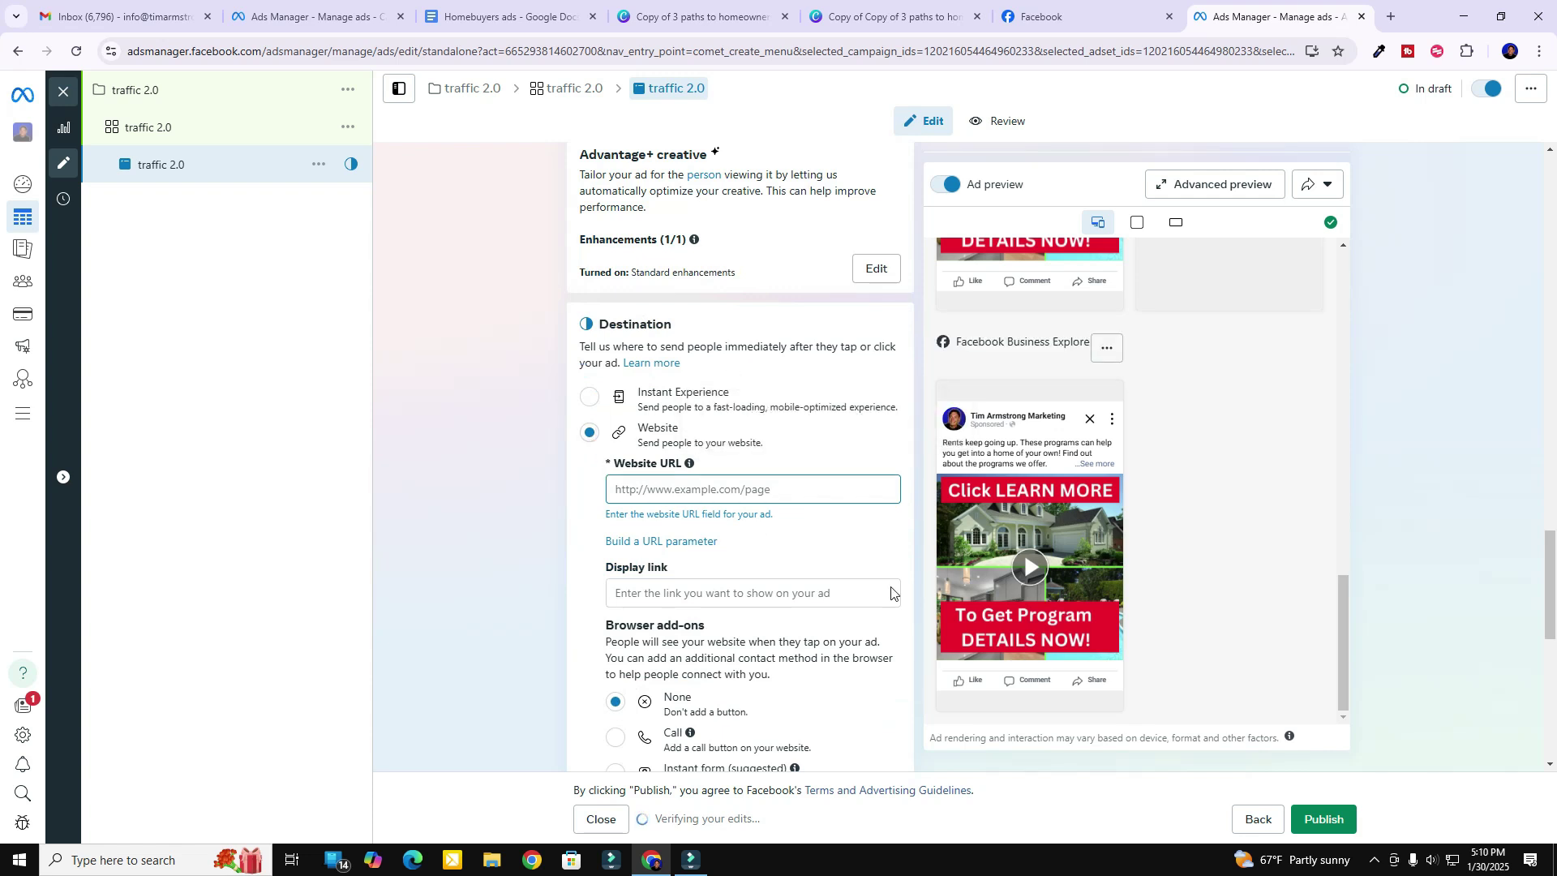
click(661, 486)
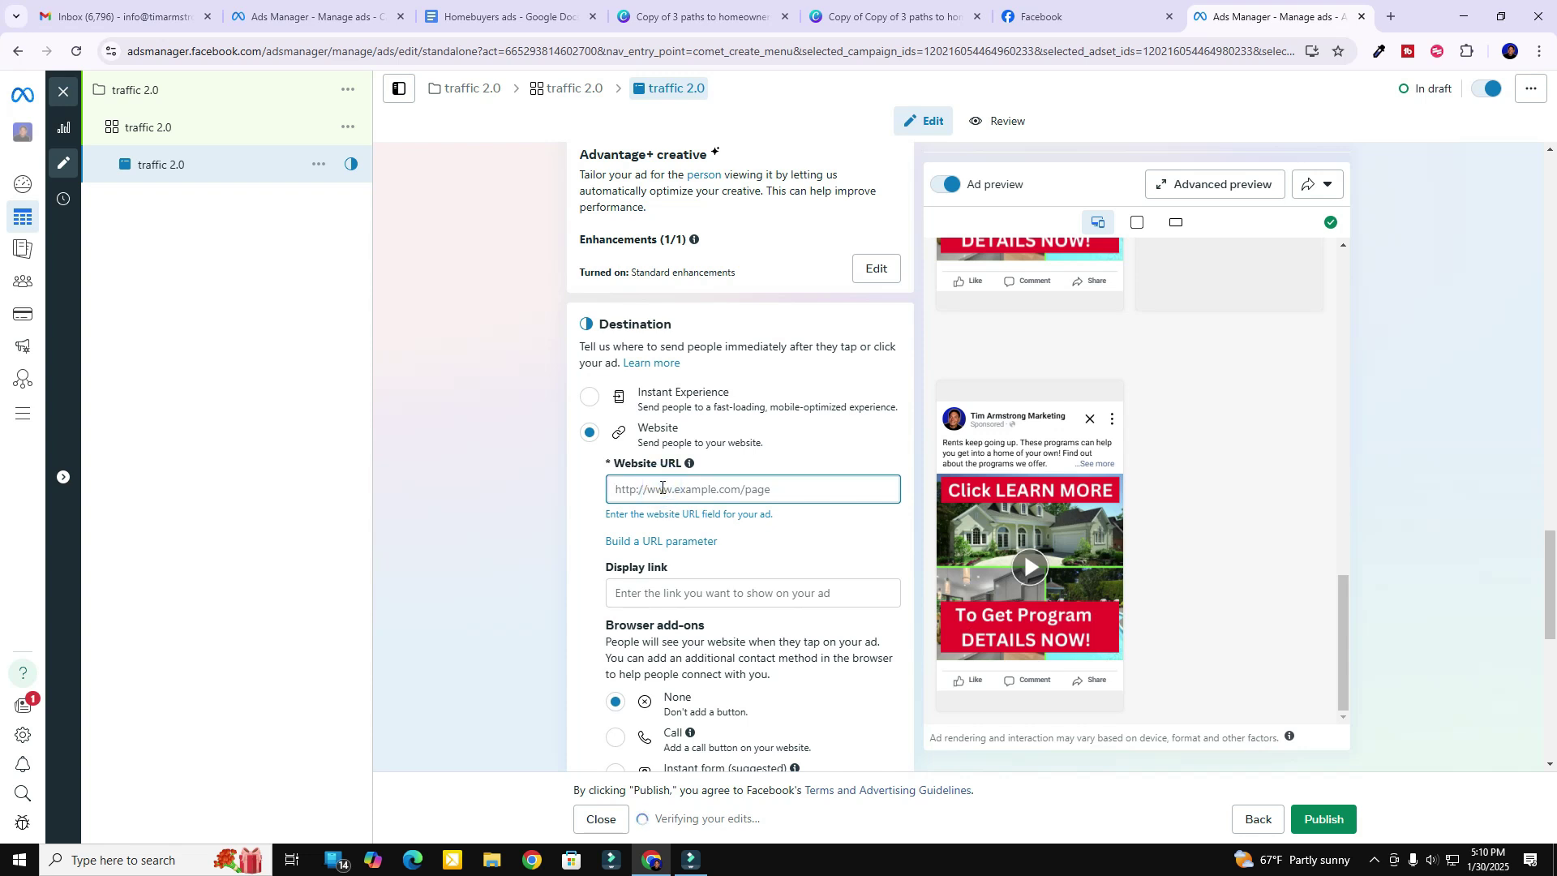
text(https:)
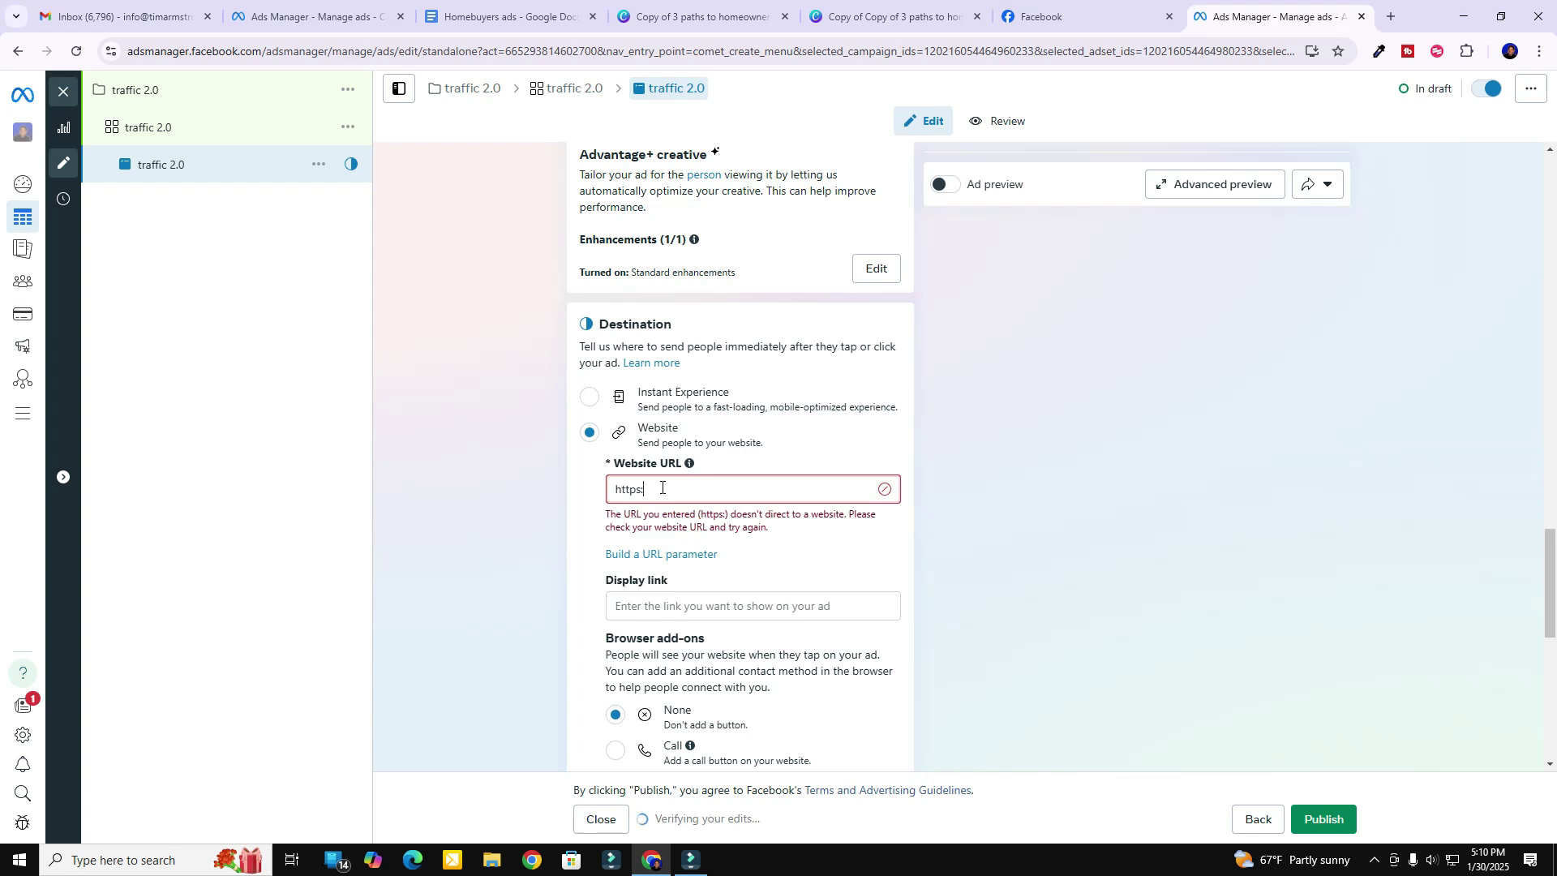
key(BackSpace)
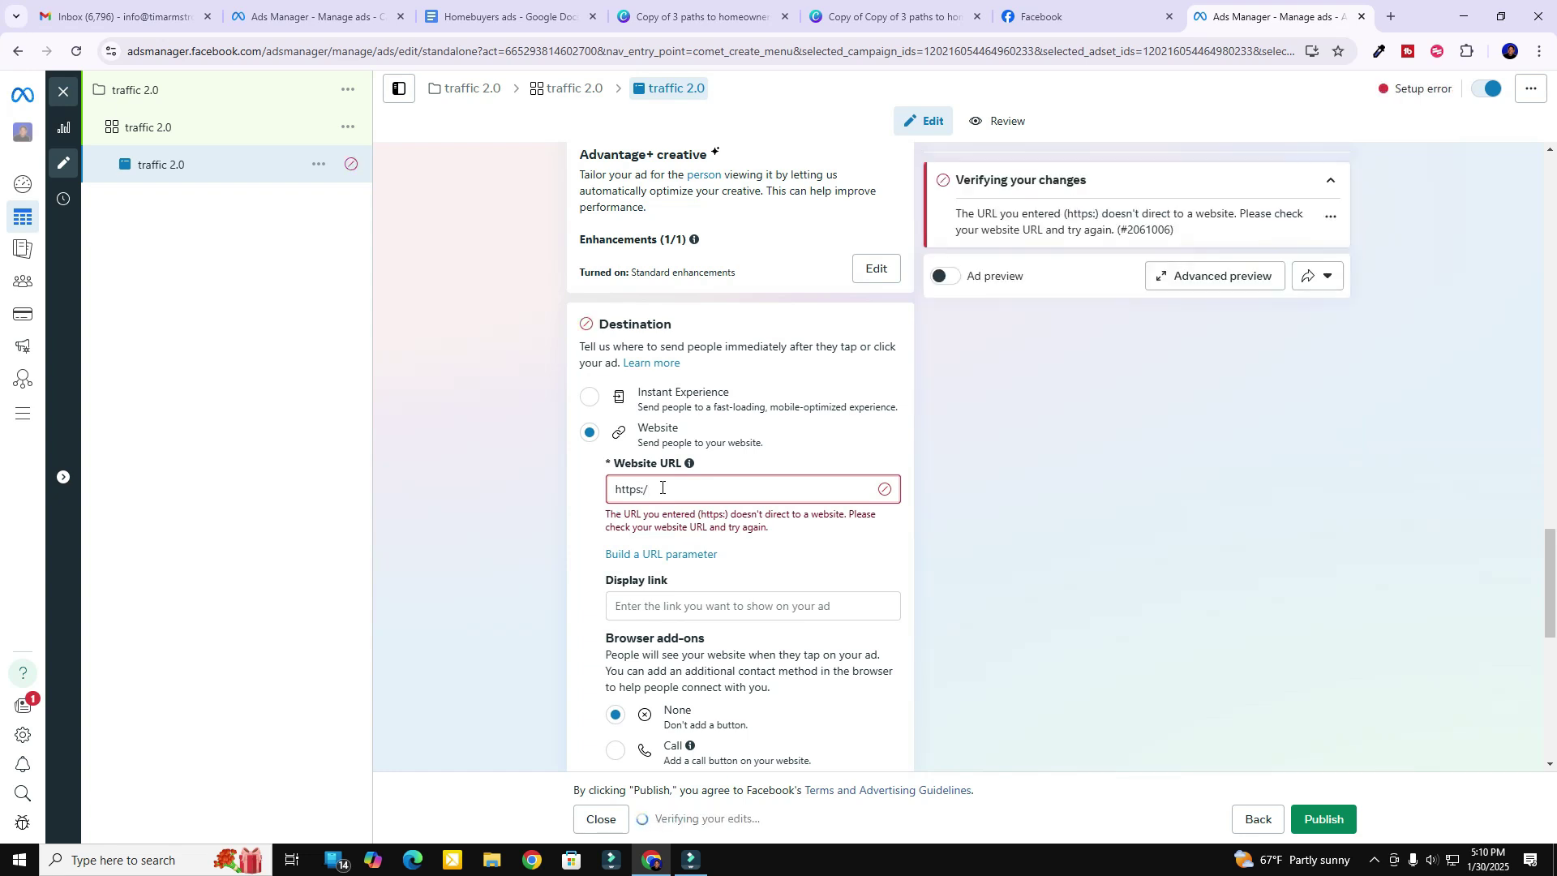
text(/www.timarmstrong)
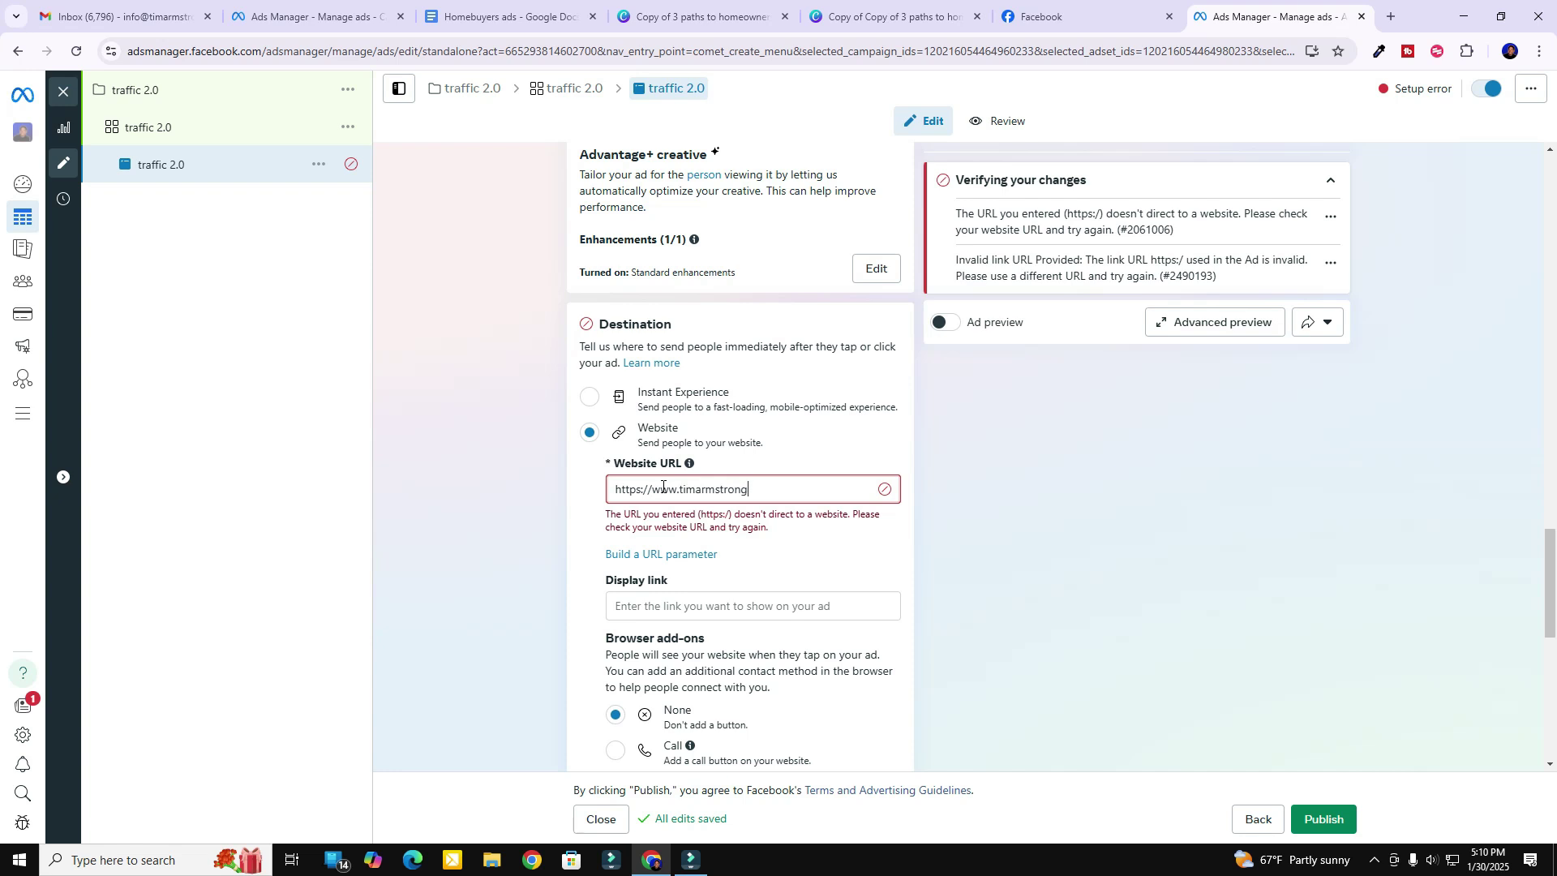
text(marketing.com)
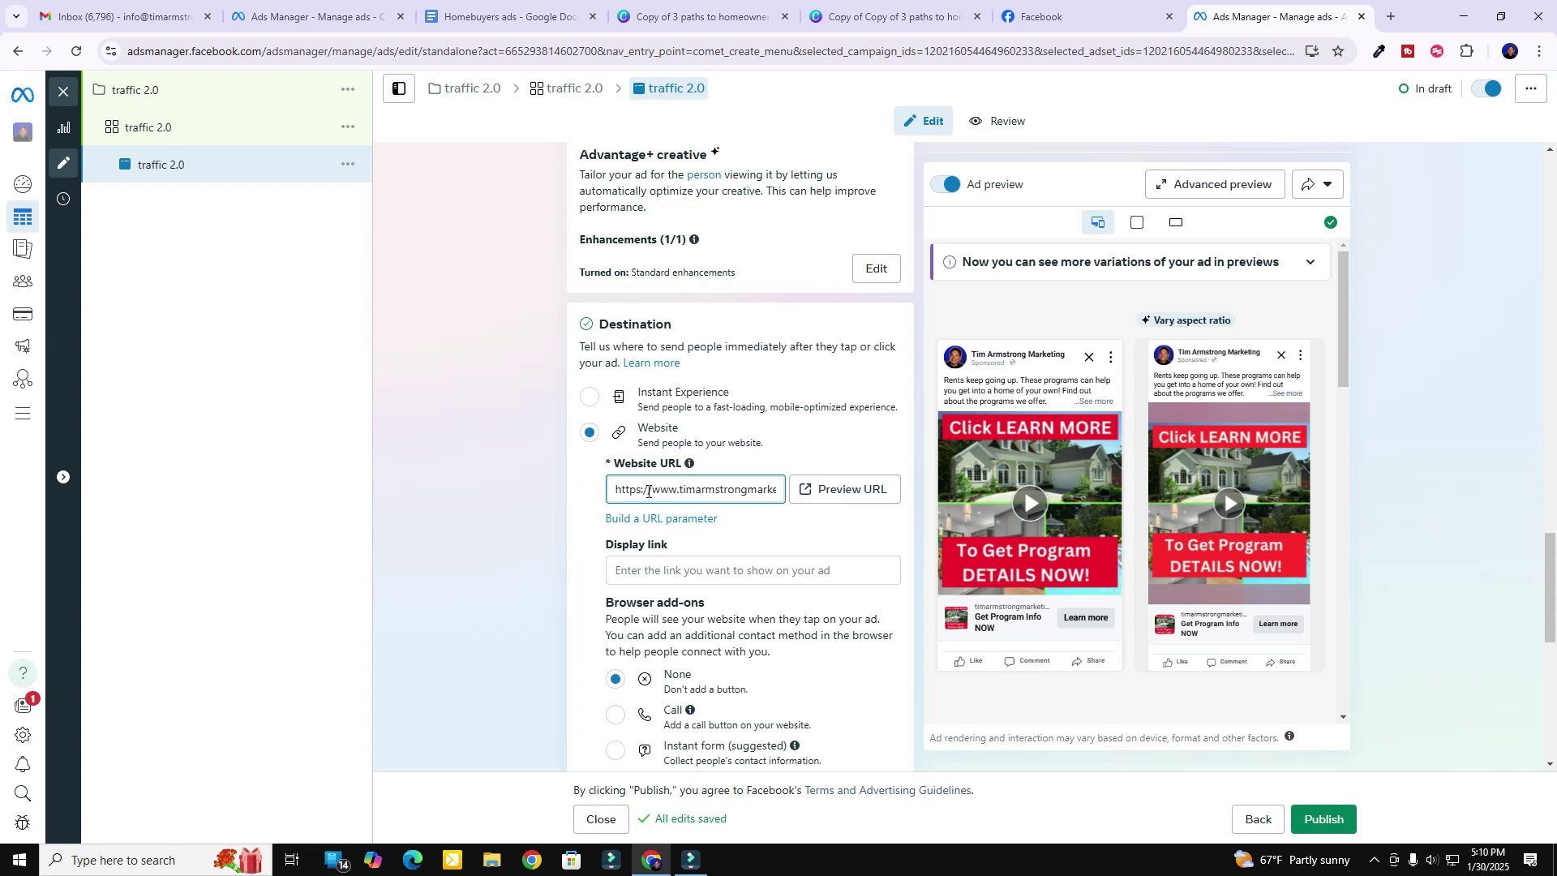
drag(617, 490, 808, 492)
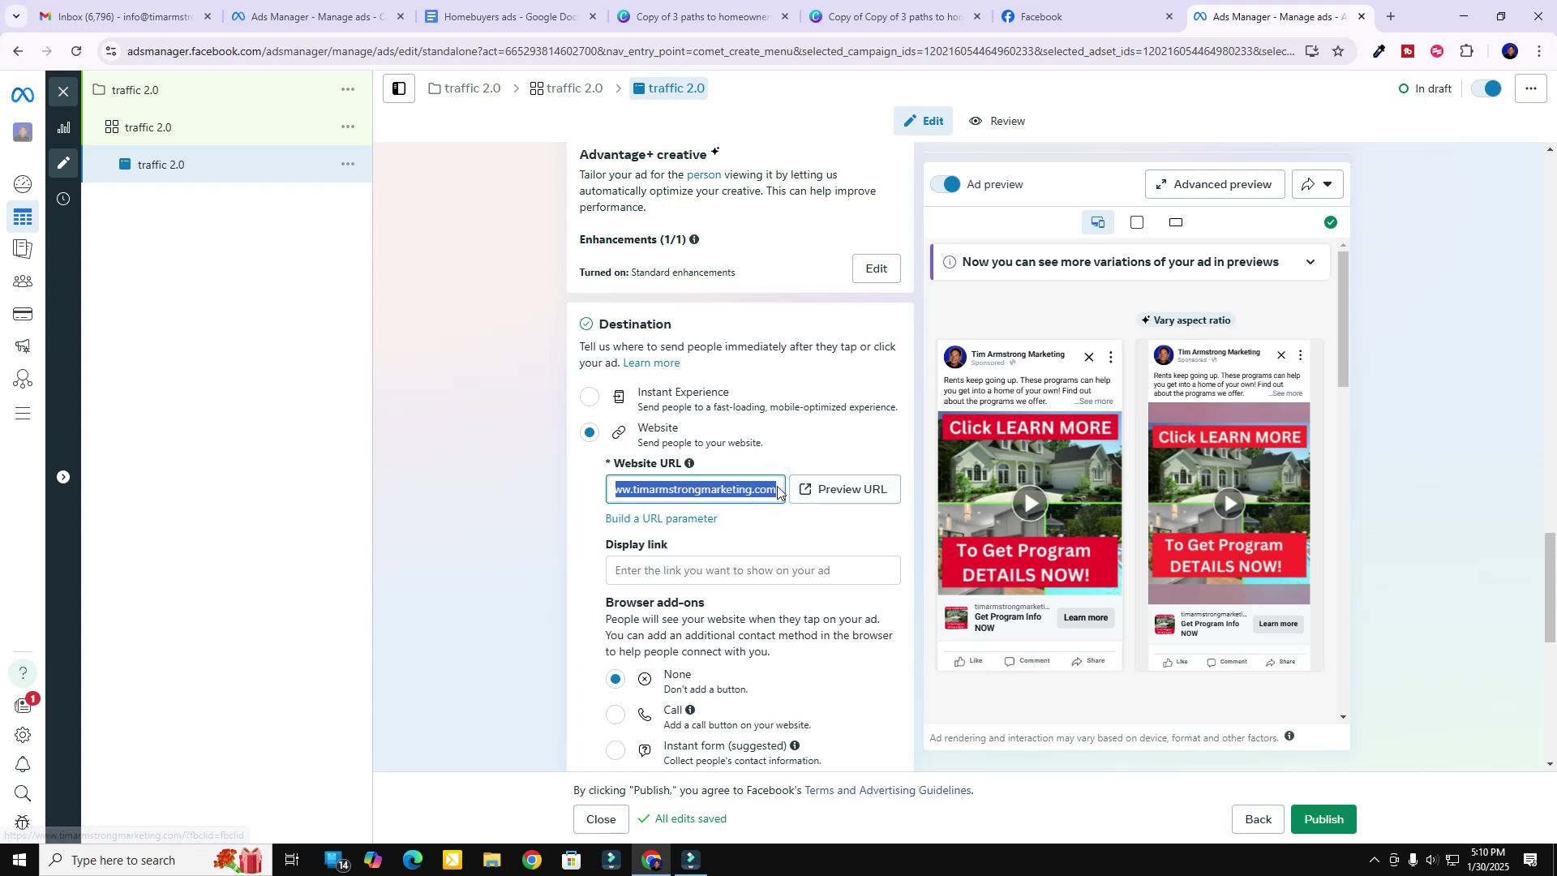
click(682, 489)
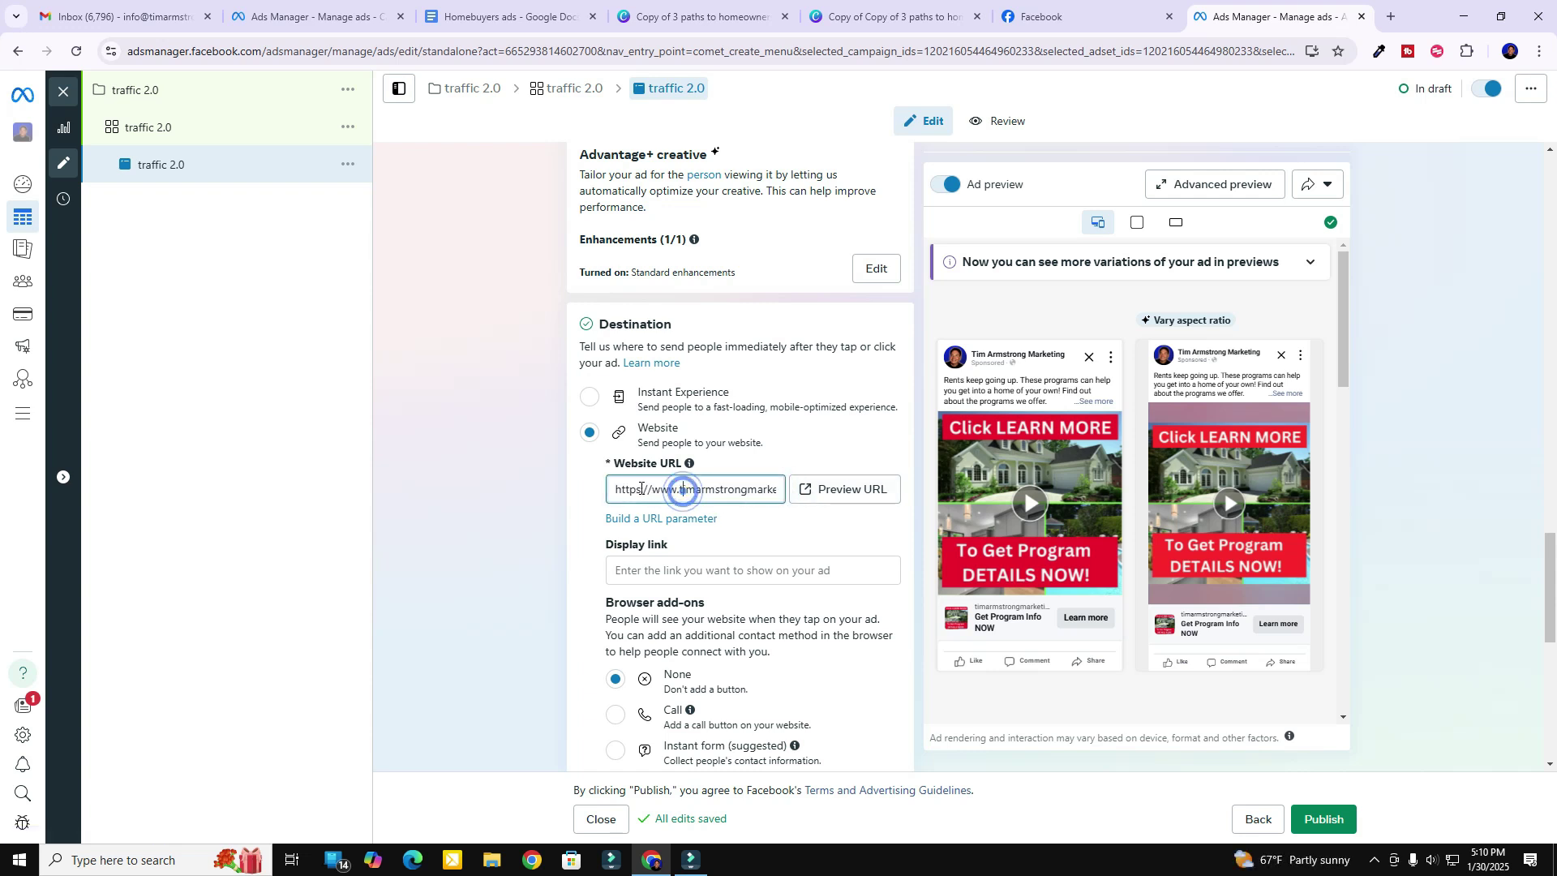
Read the help article on adding URL parameters, reached from the ad's Tracking section, and close it
drag(614, 488, 819, 490)
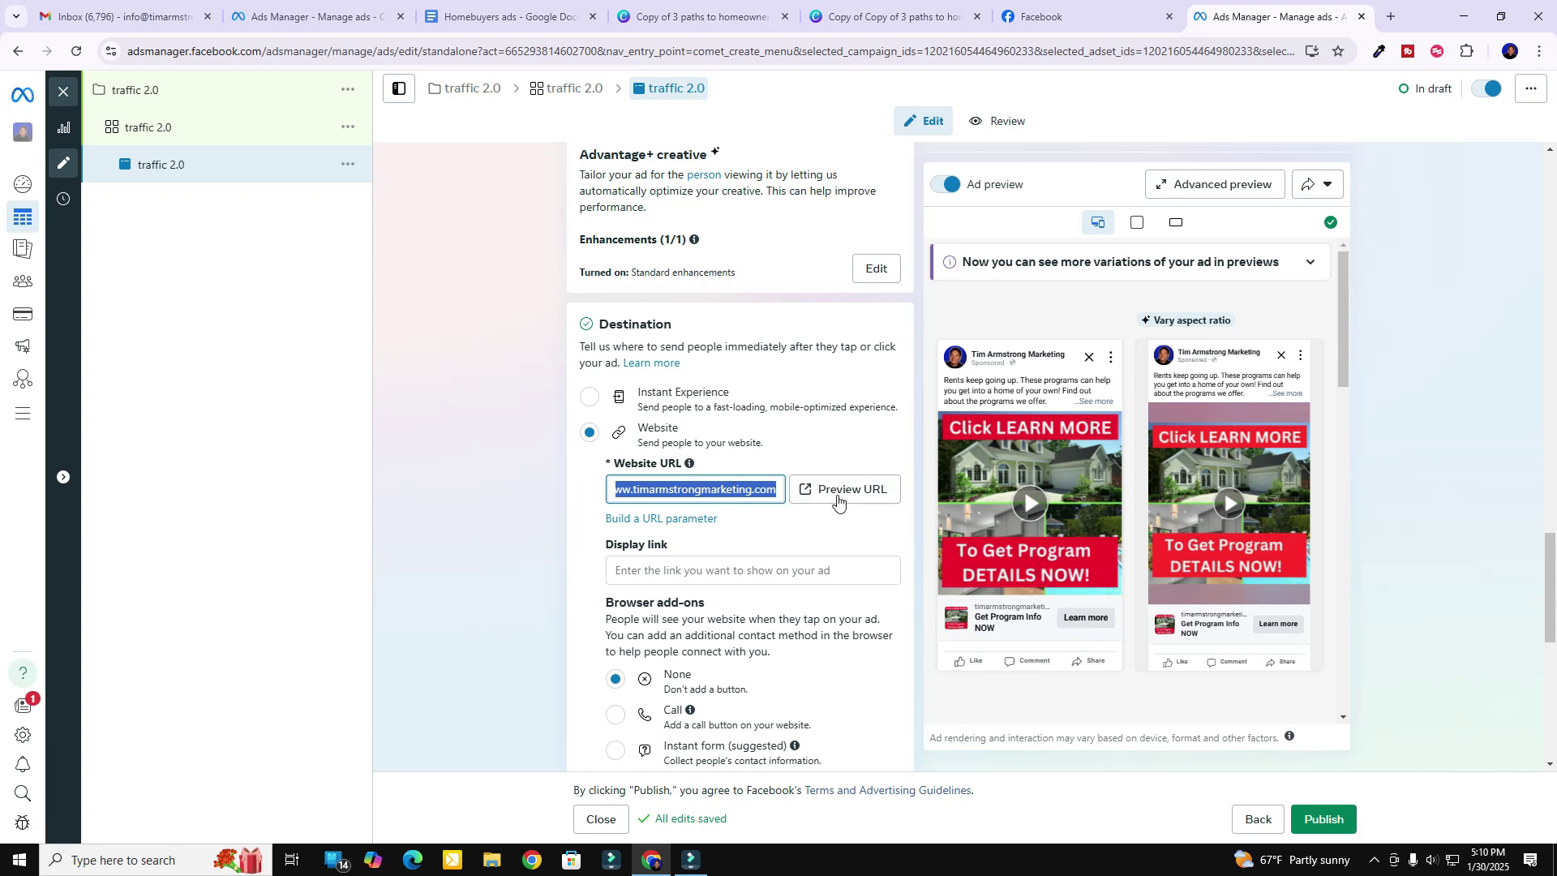
scroll(818, 486, down, 3)
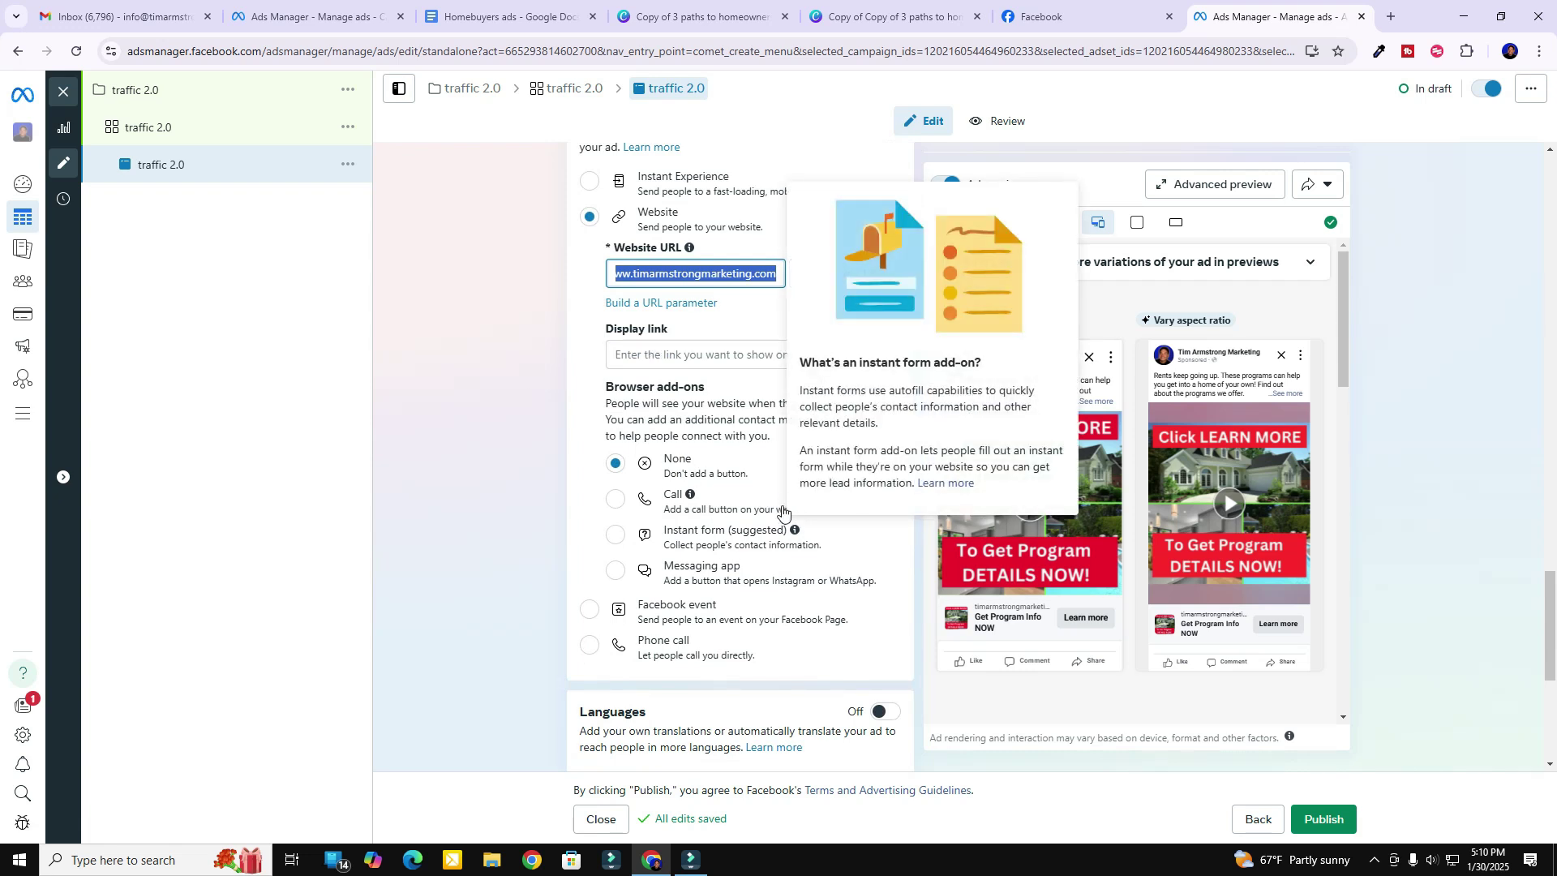
scroll(778, 616, down, 3)
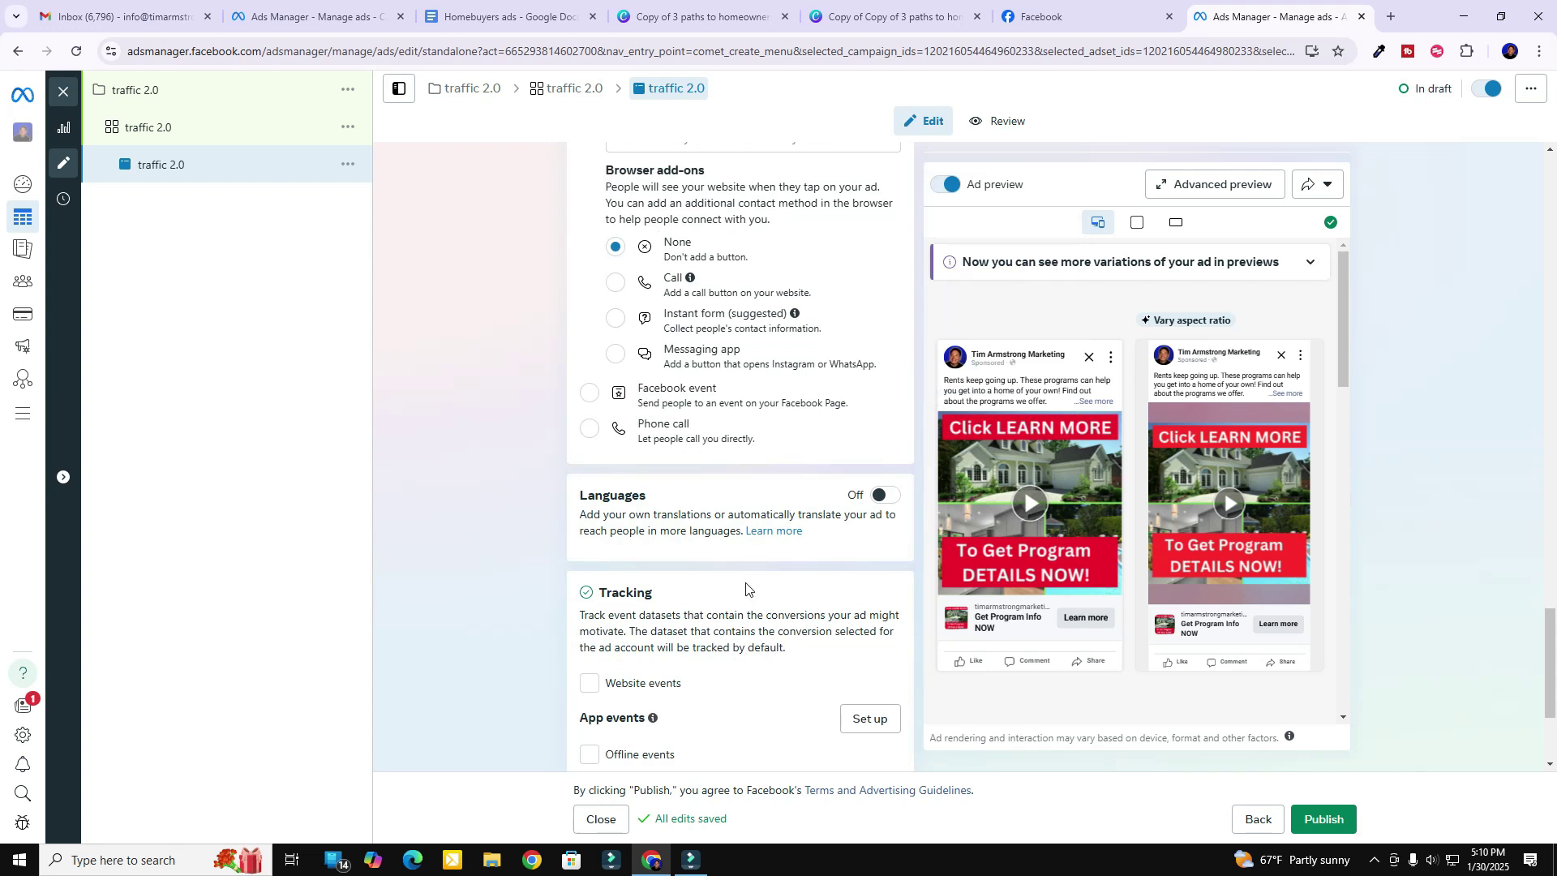
scroll(744, 608, down, 3)
mouse_move(727, 669)
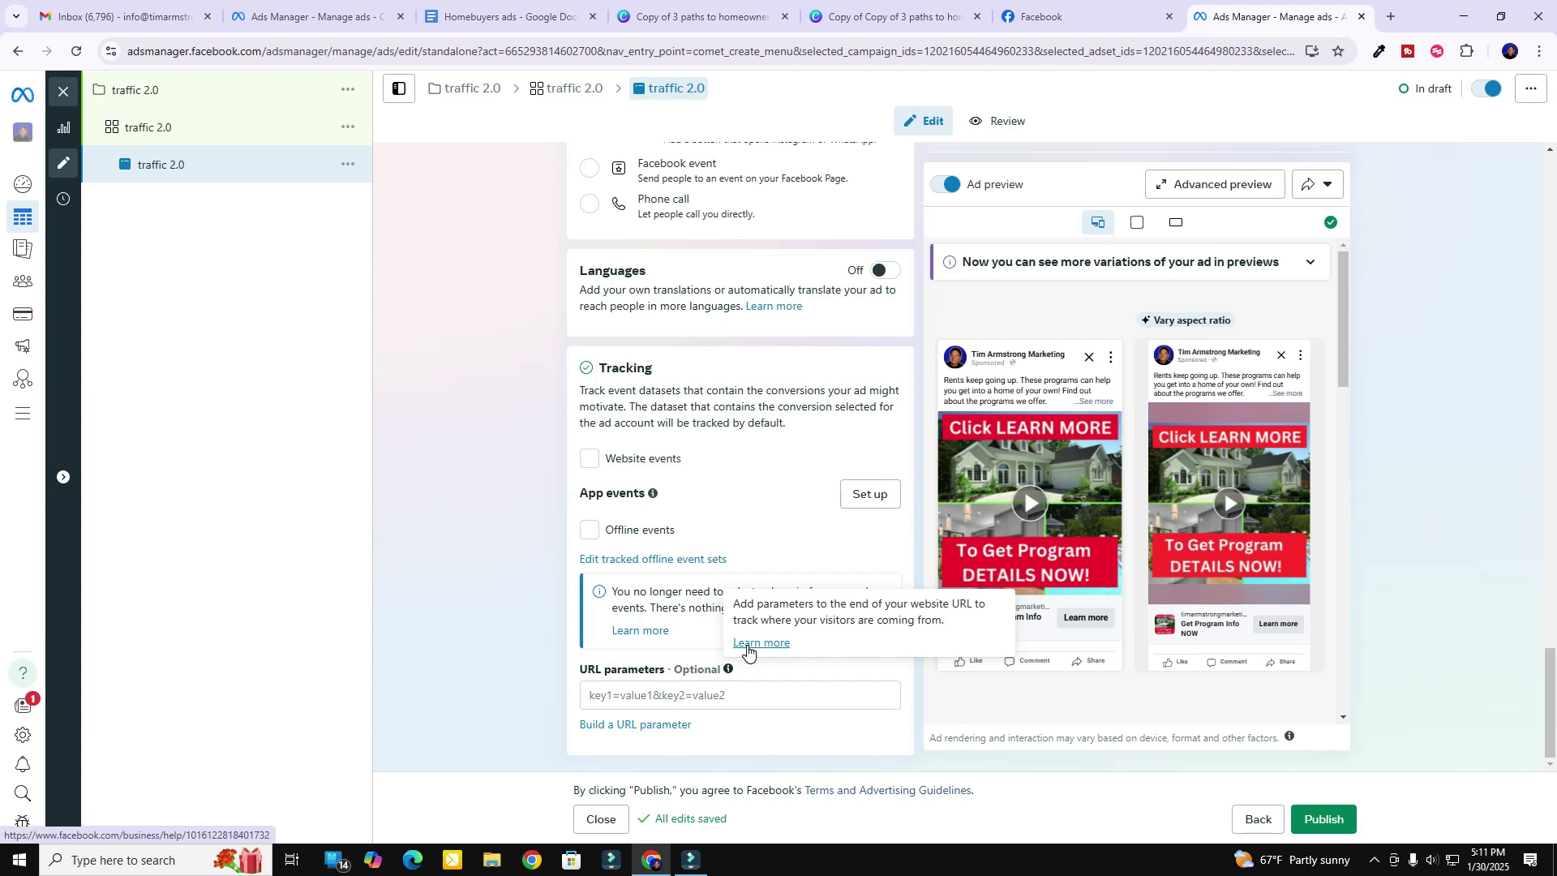
click(748, 649)
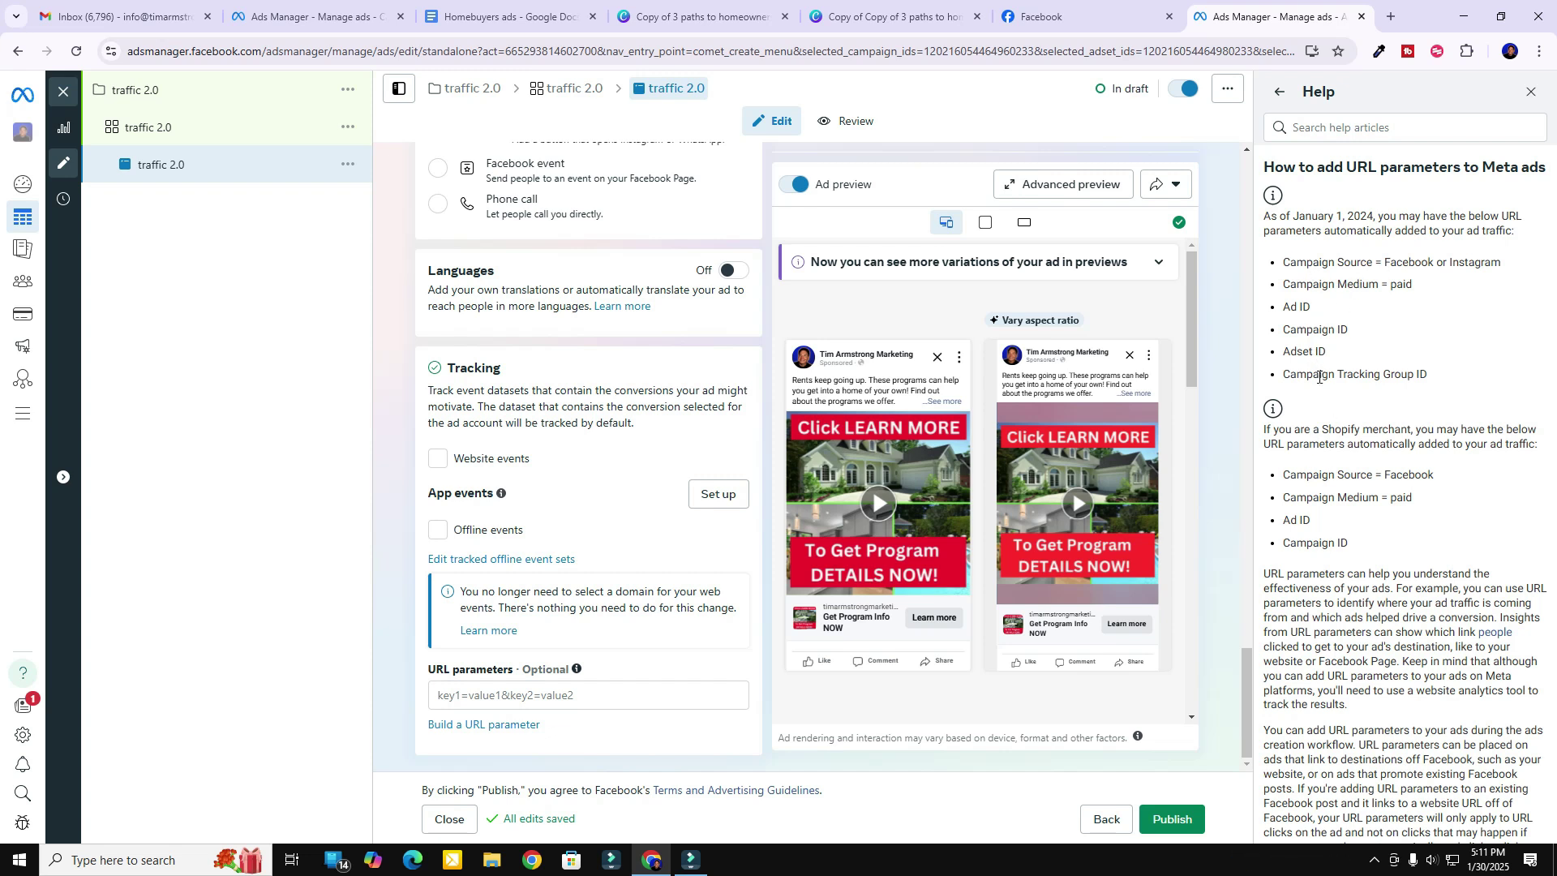
drag(1285, 328, 1352, 340)
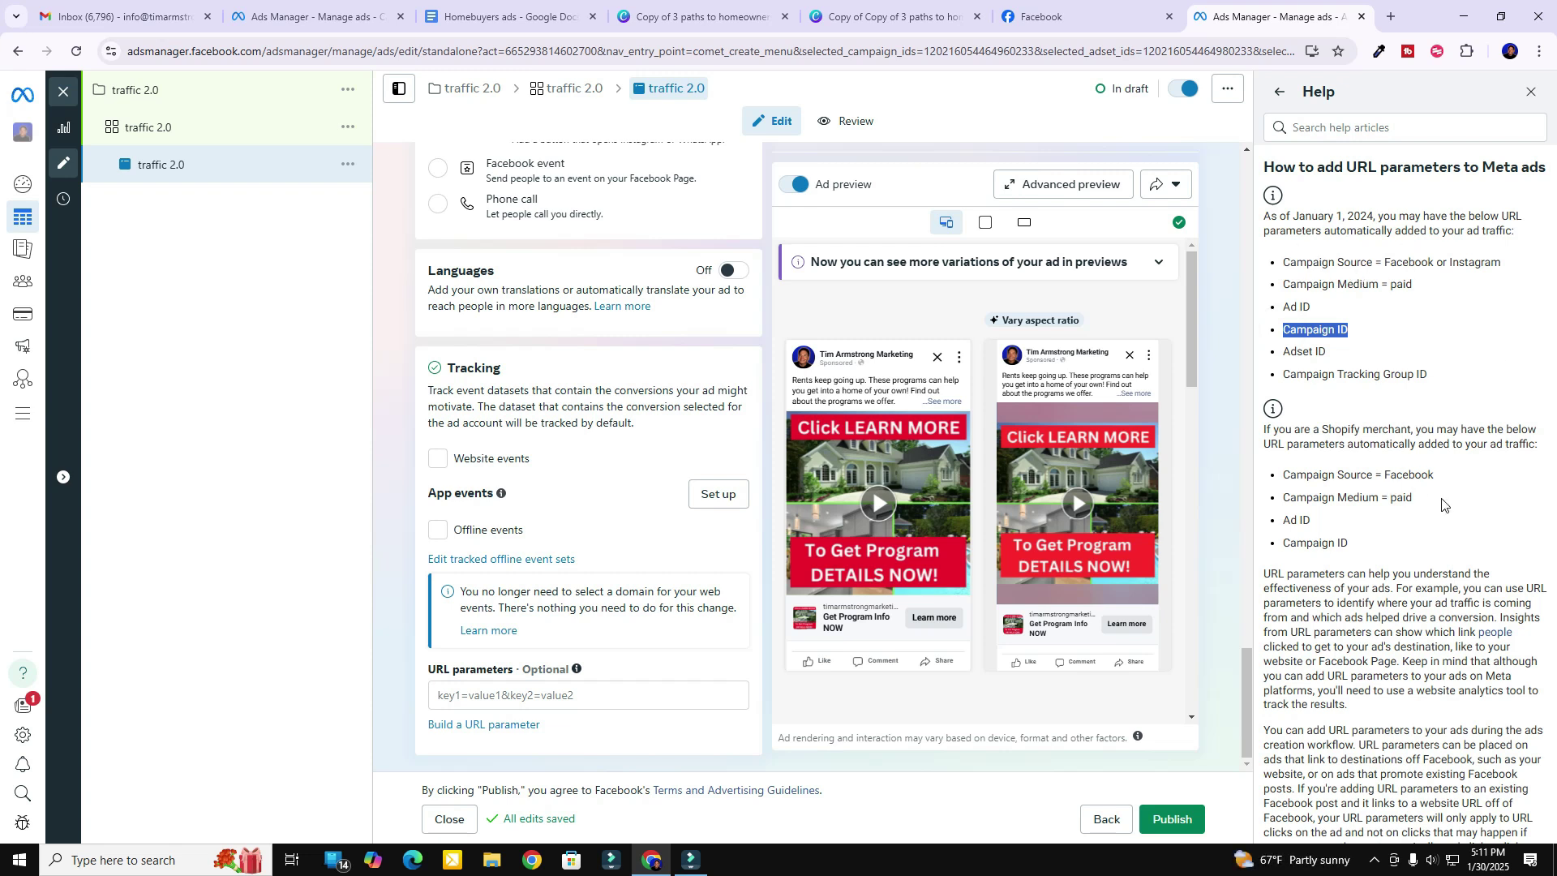
scroll(1447, 507, down, 8)
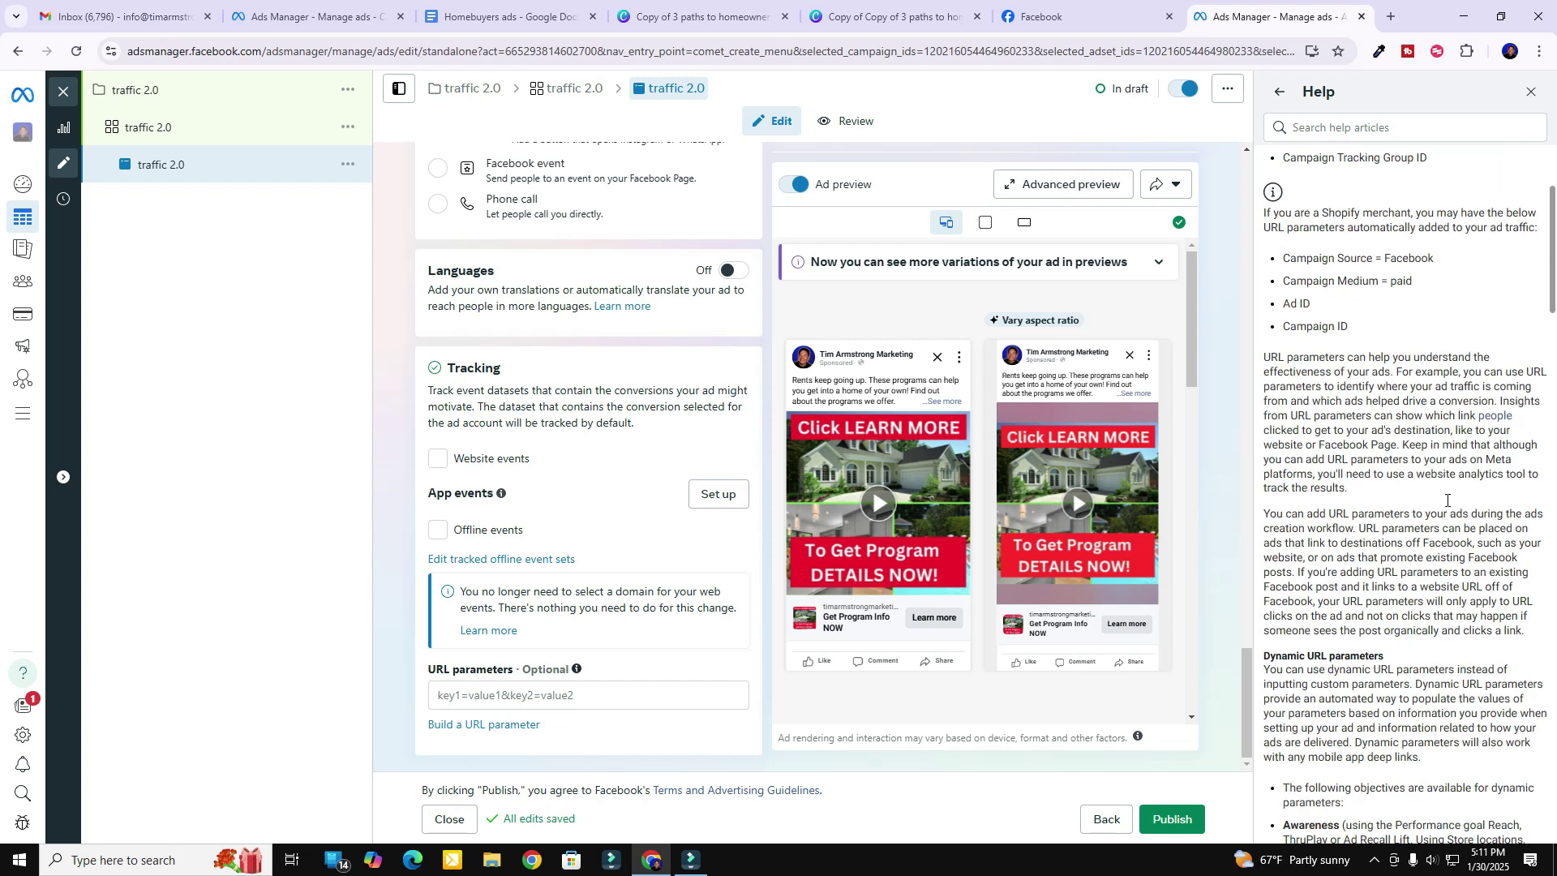
scroll(1448, 500, down, 8)
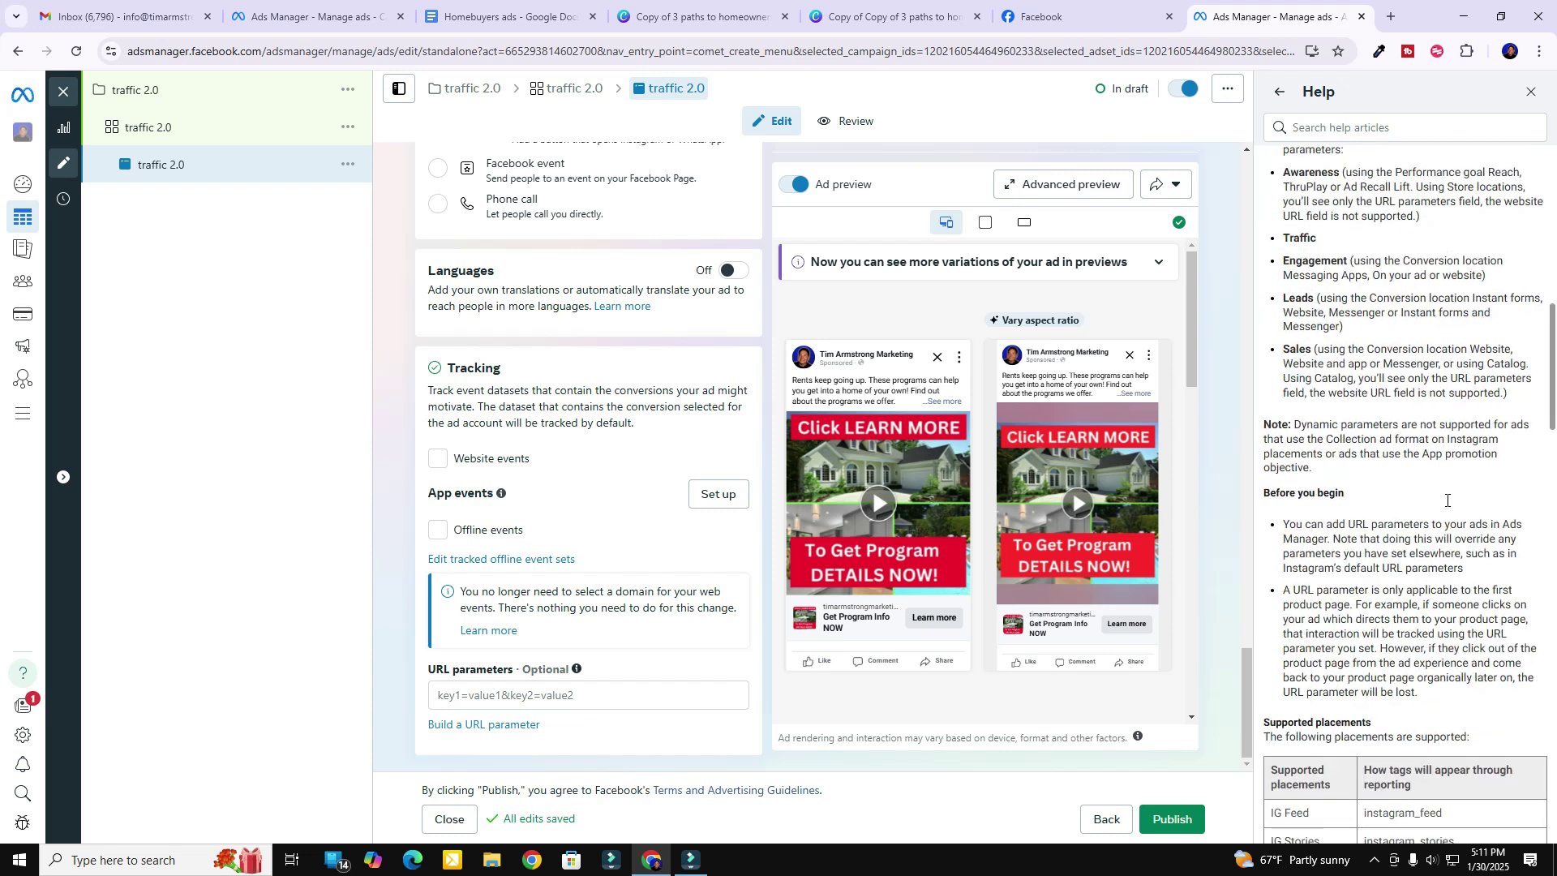
scroll(1447, 504, down, 8)
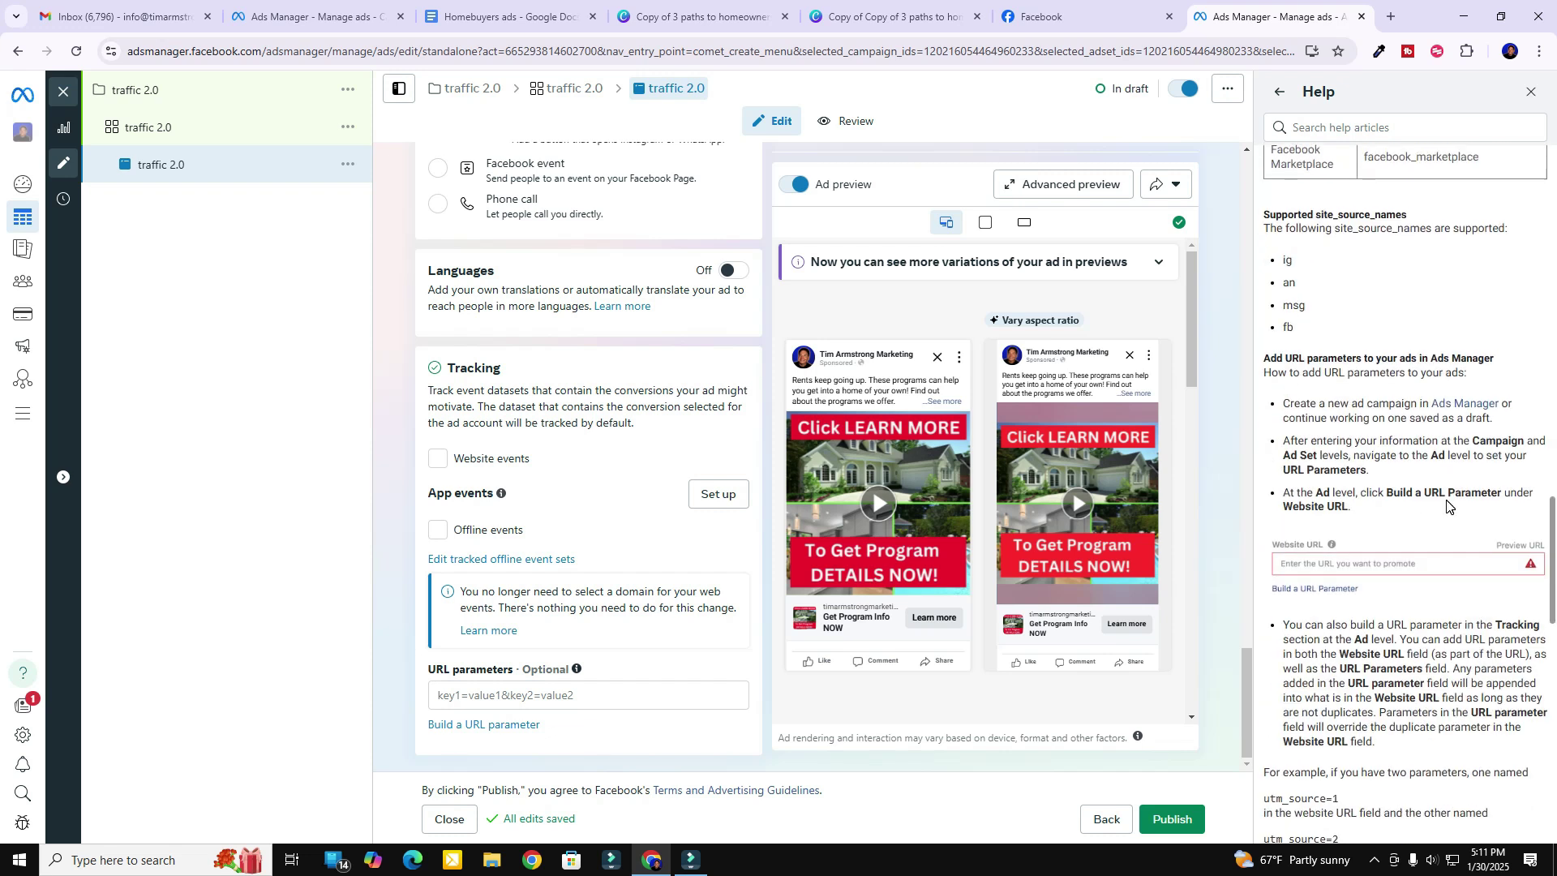
scroll(1447, 506, down, 5)
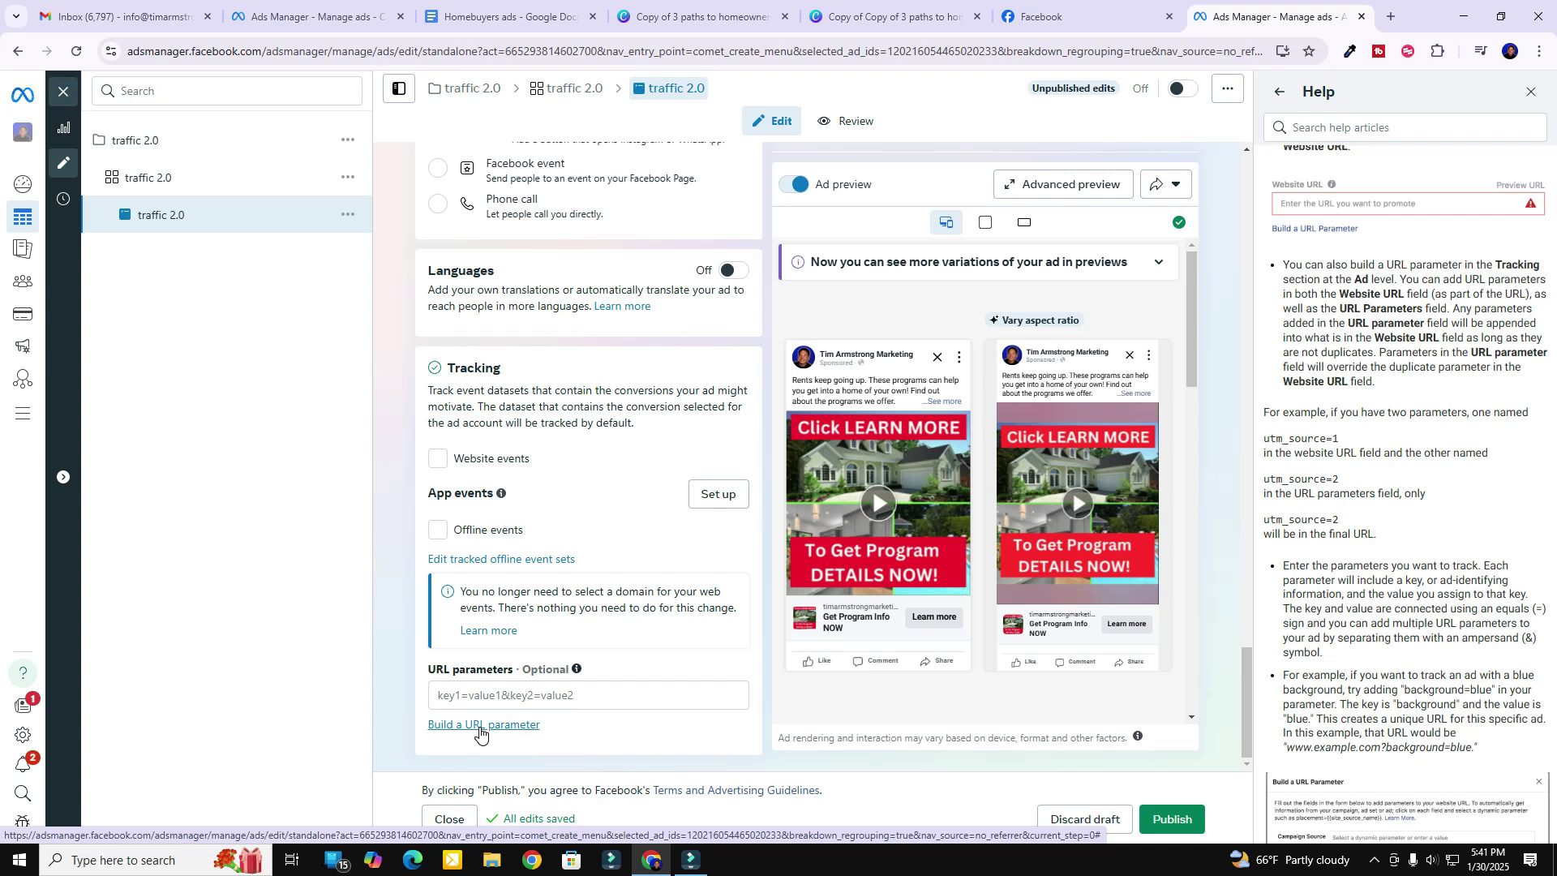
click(1530, 92)
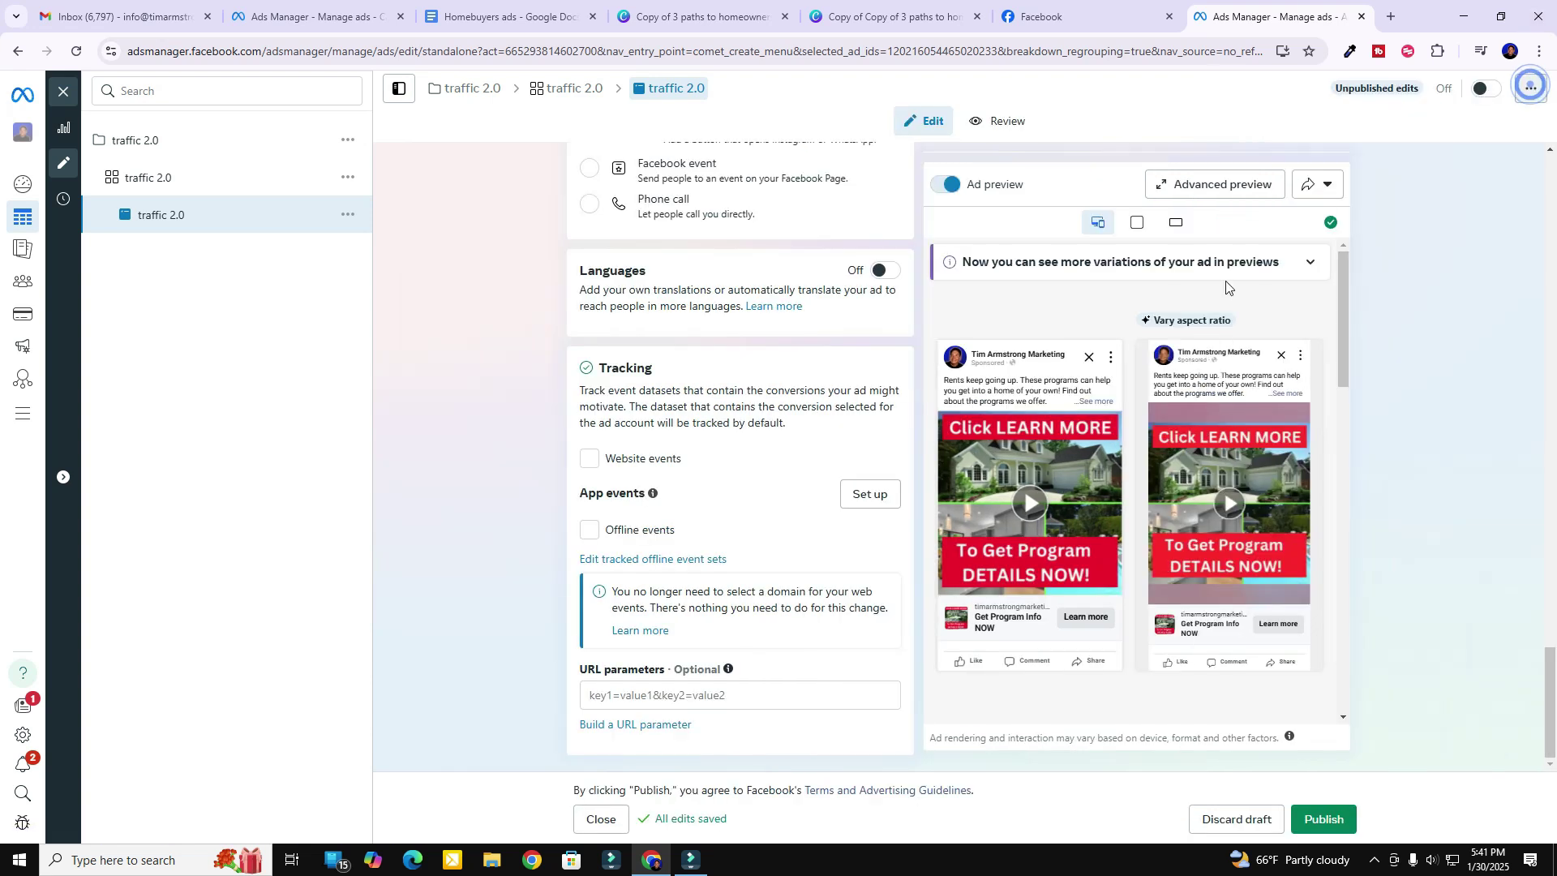
Build a URL parameter for the ad with the campaign name traffic2.0 and apply it
click(623, 726)
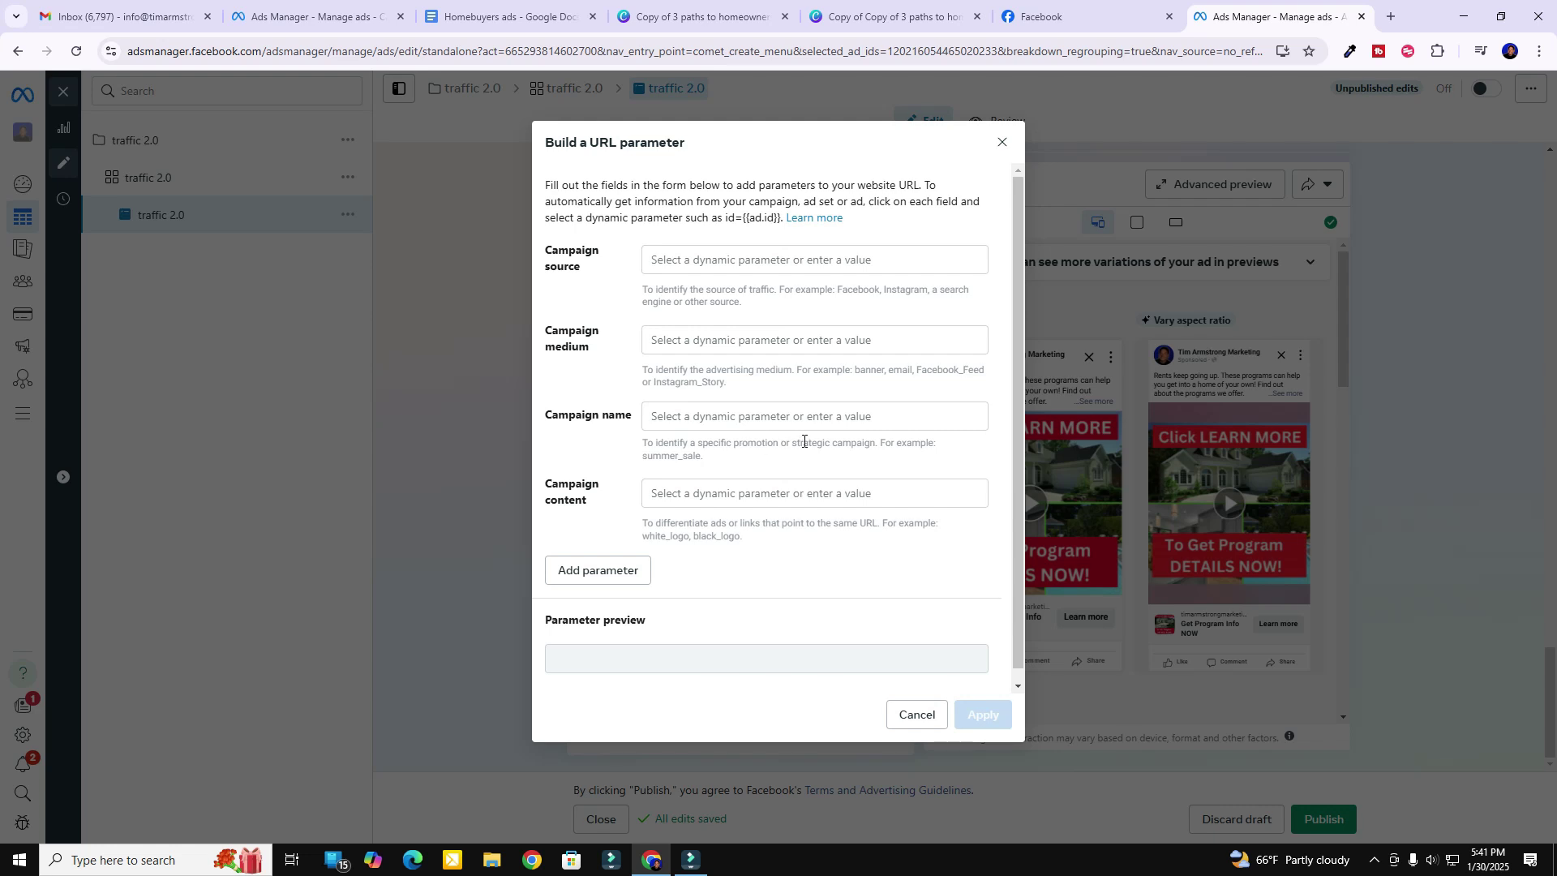
click(673, 414)
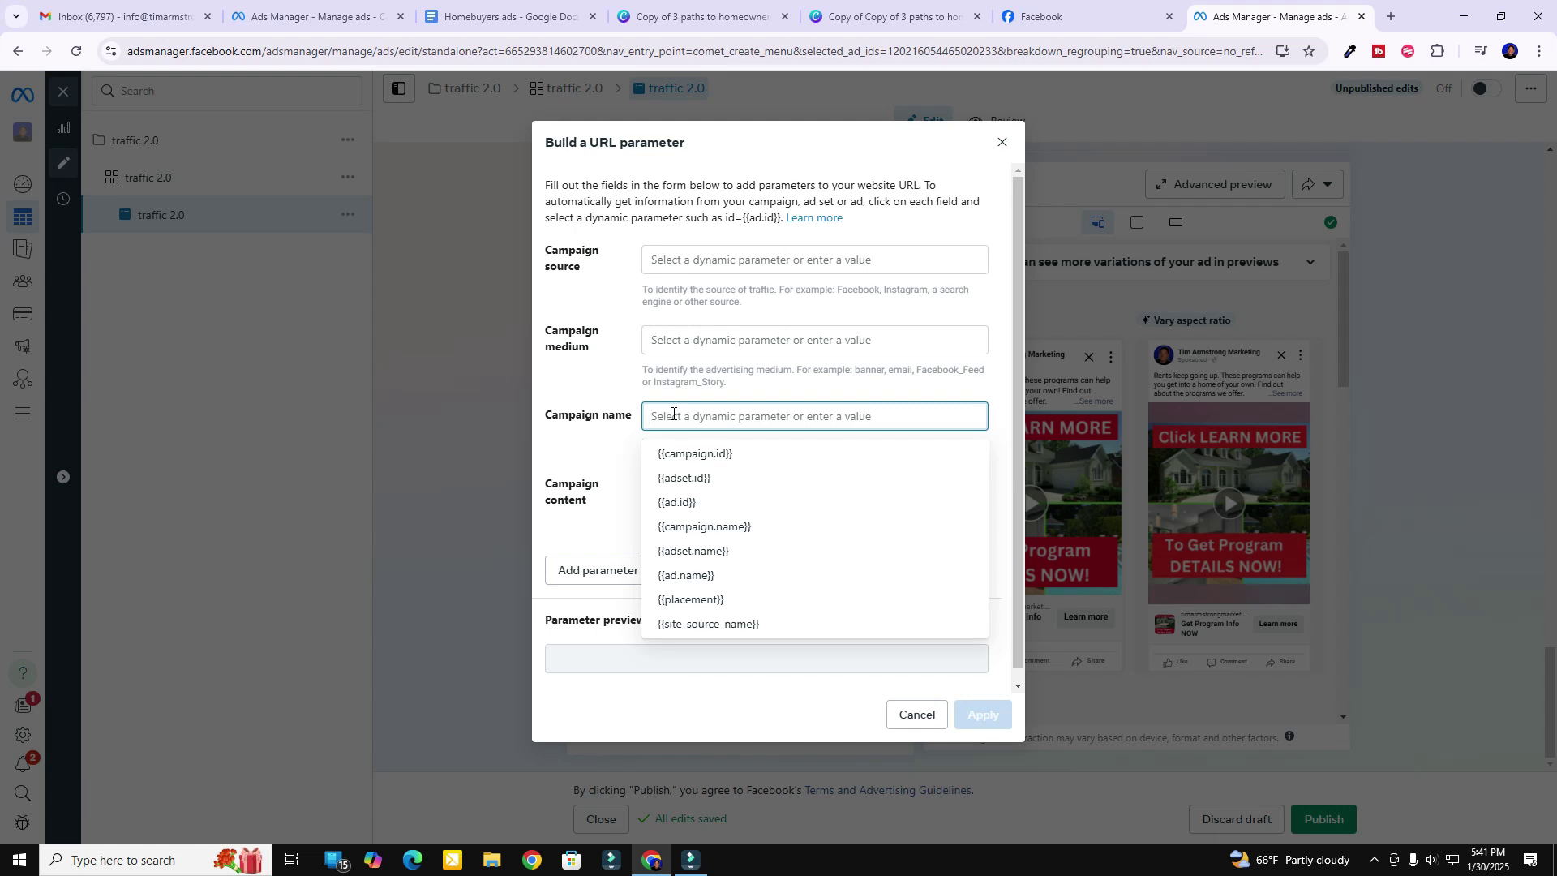
text(traffic2.0)
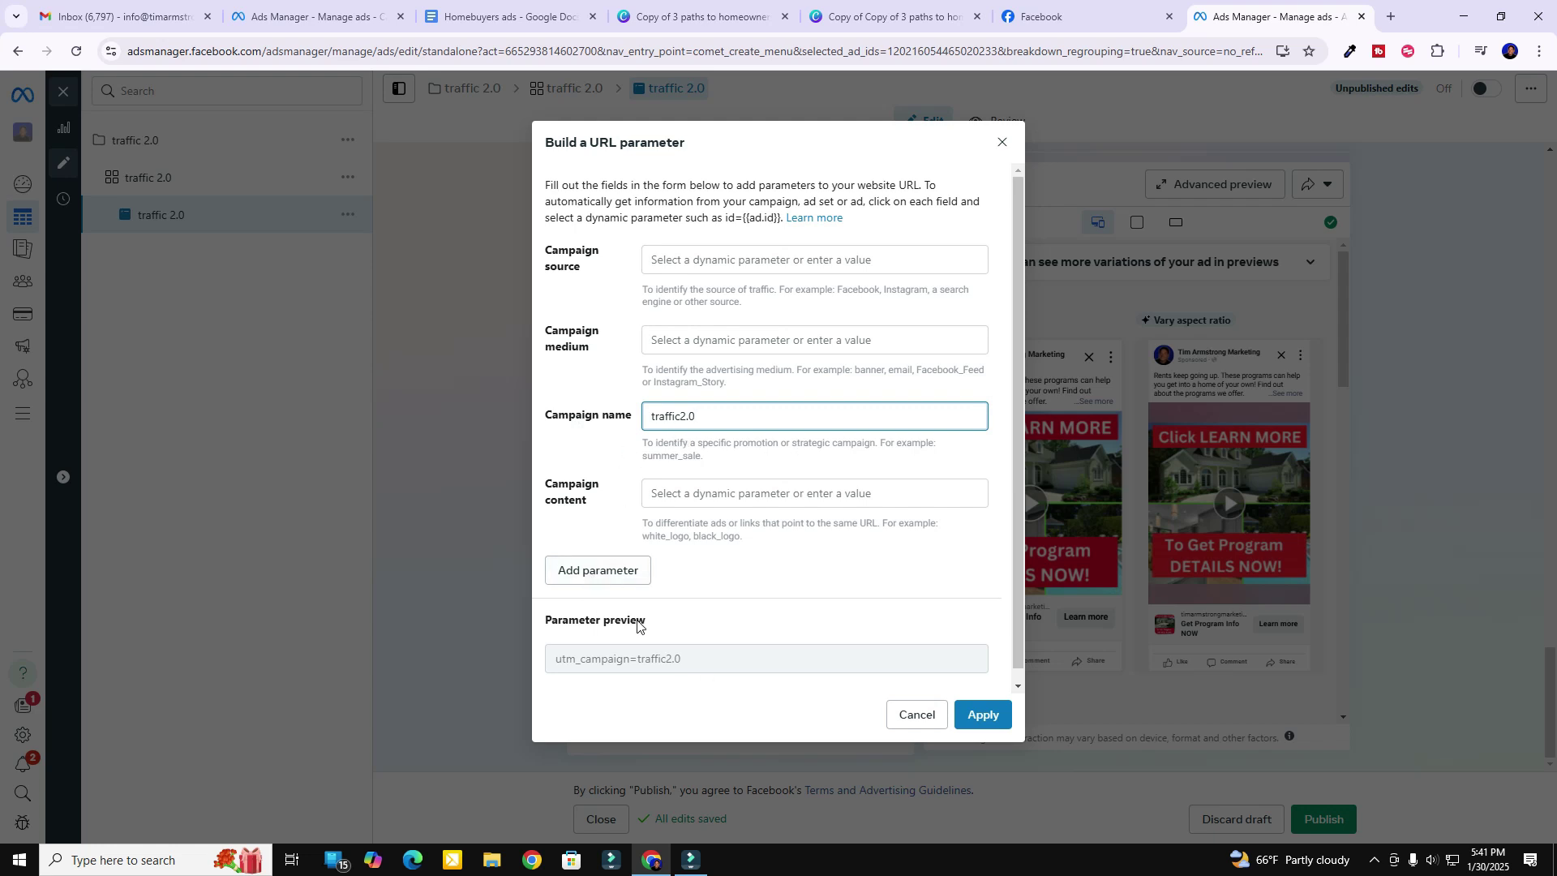
click(608, 577)
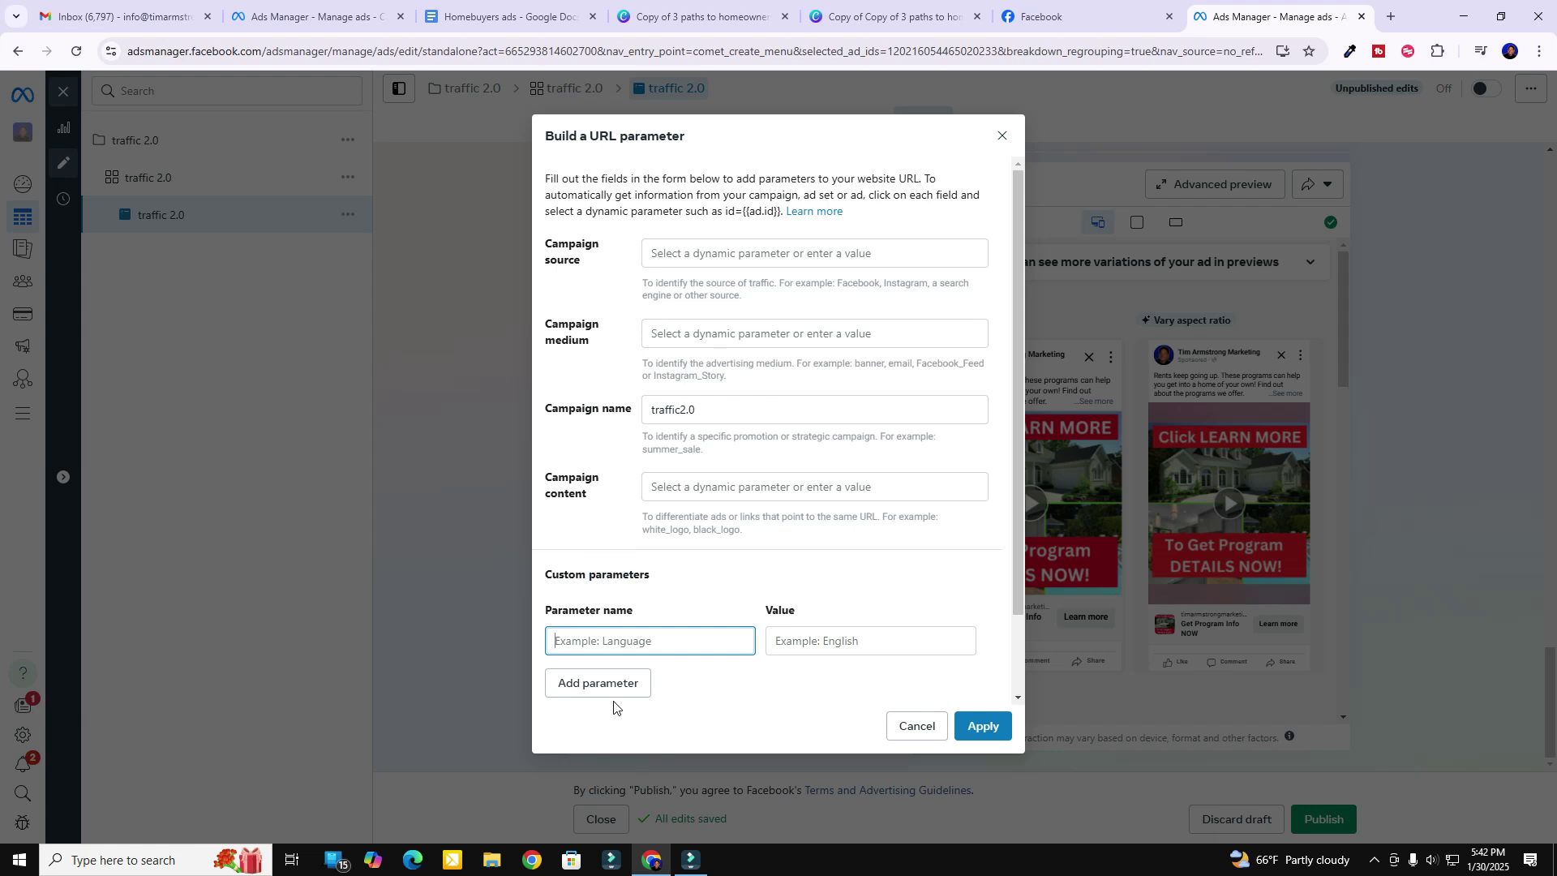
click(990, 728)
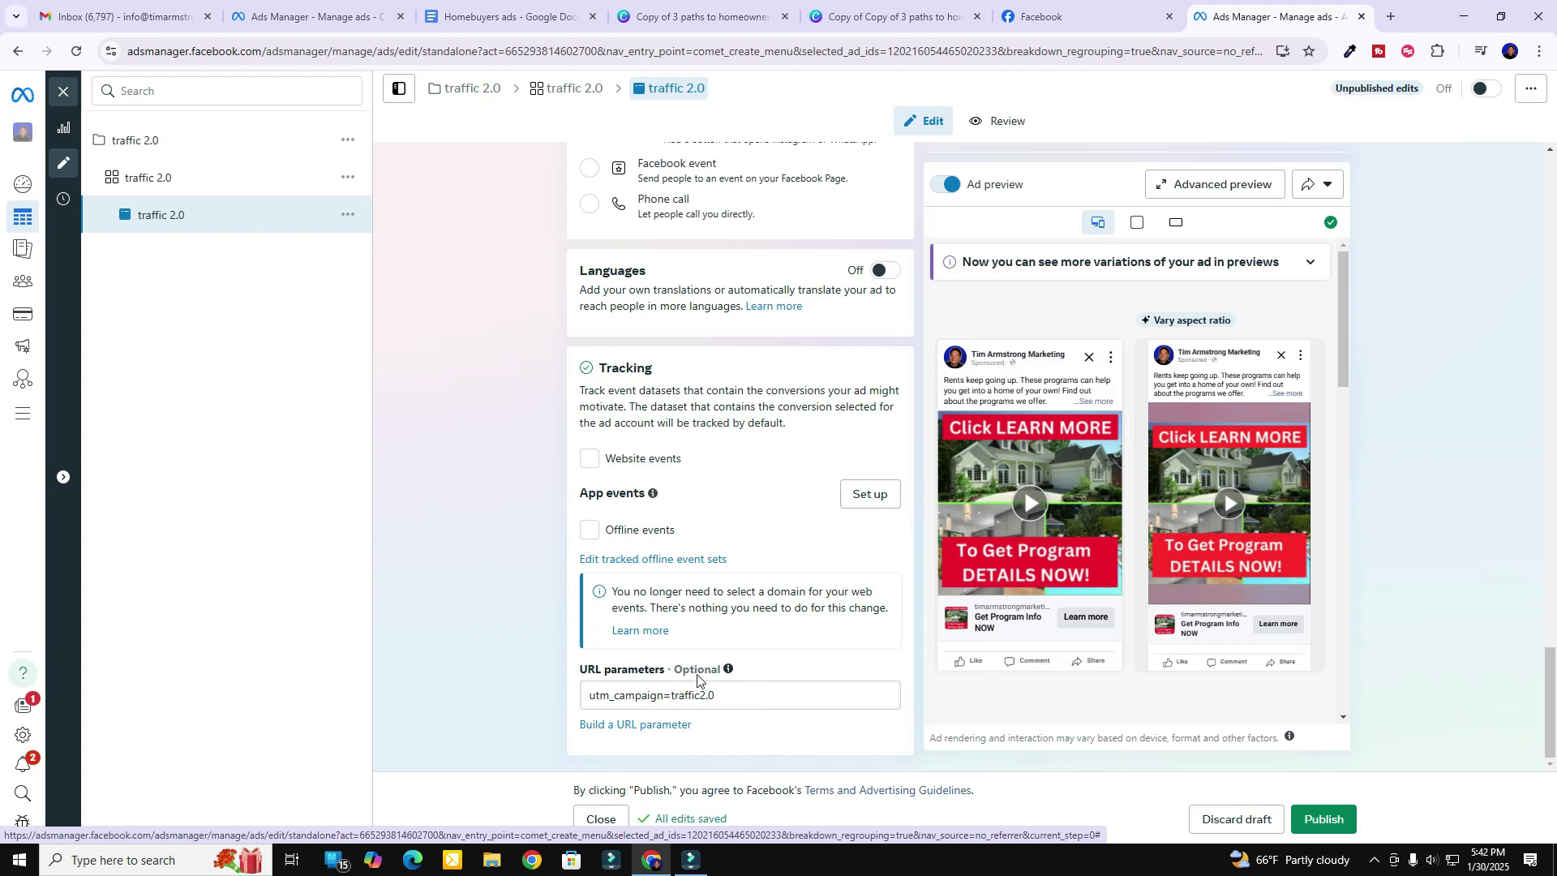
Check the ad's applied URL parameter text and publish the ad
click(696, 695)
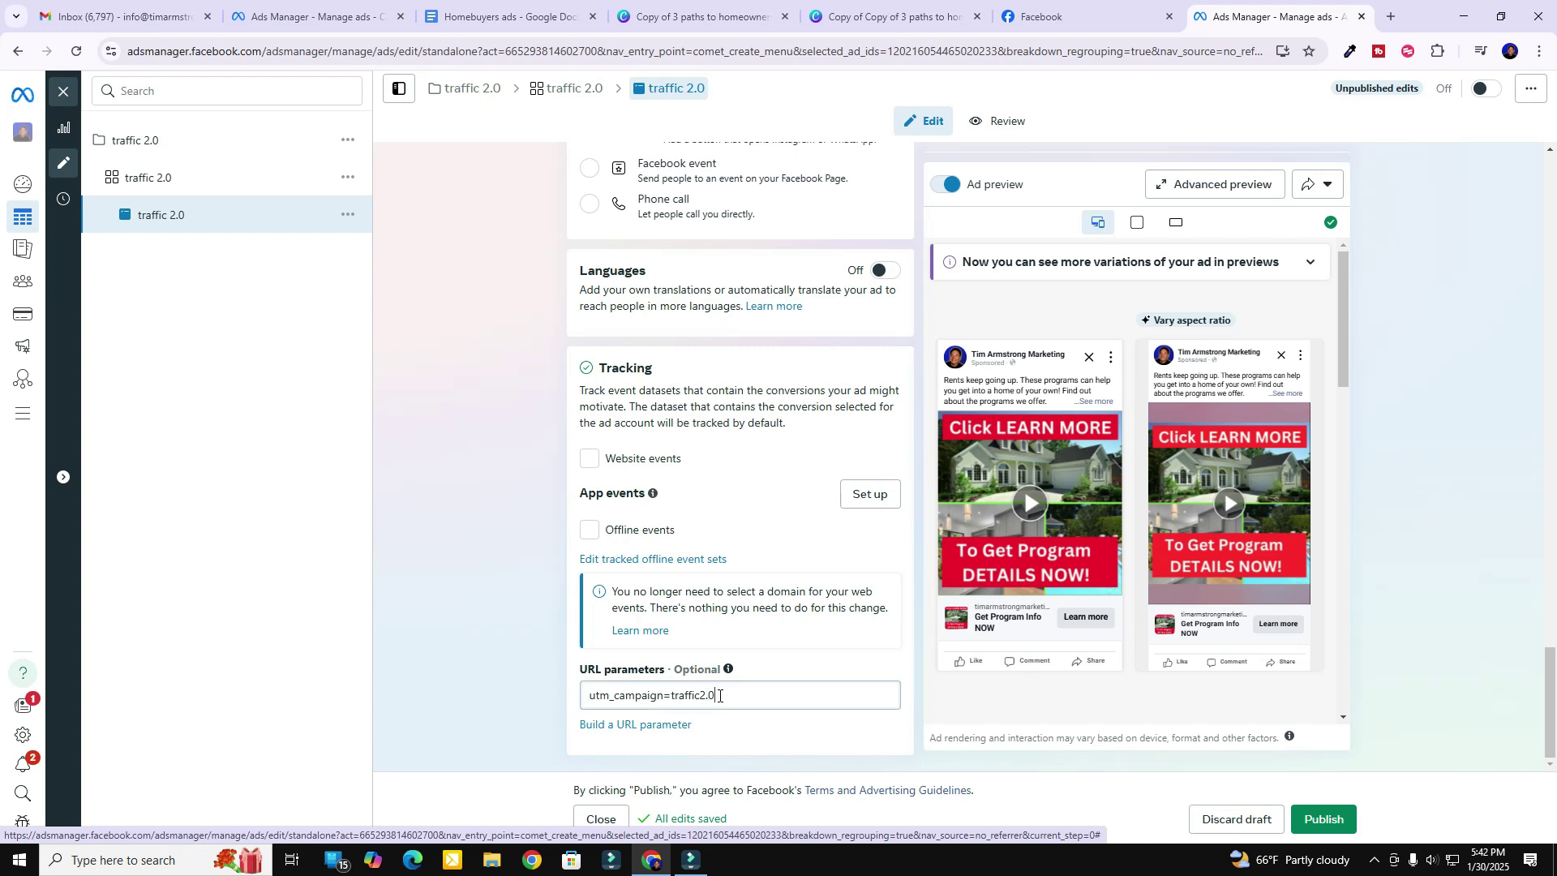
triple_click(718, 695)
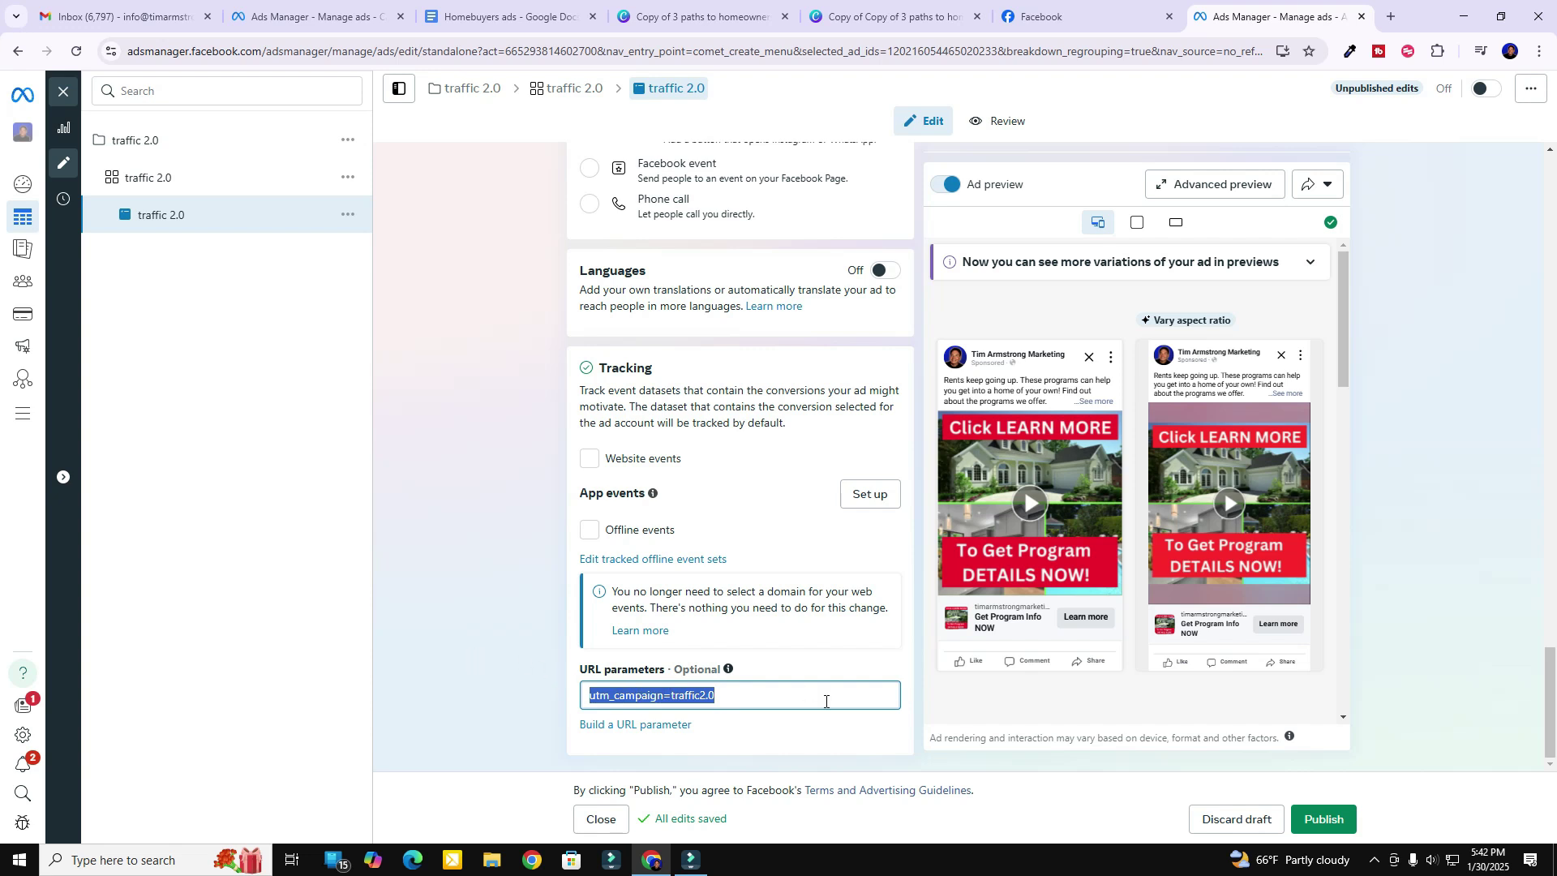
click(1314, 819)
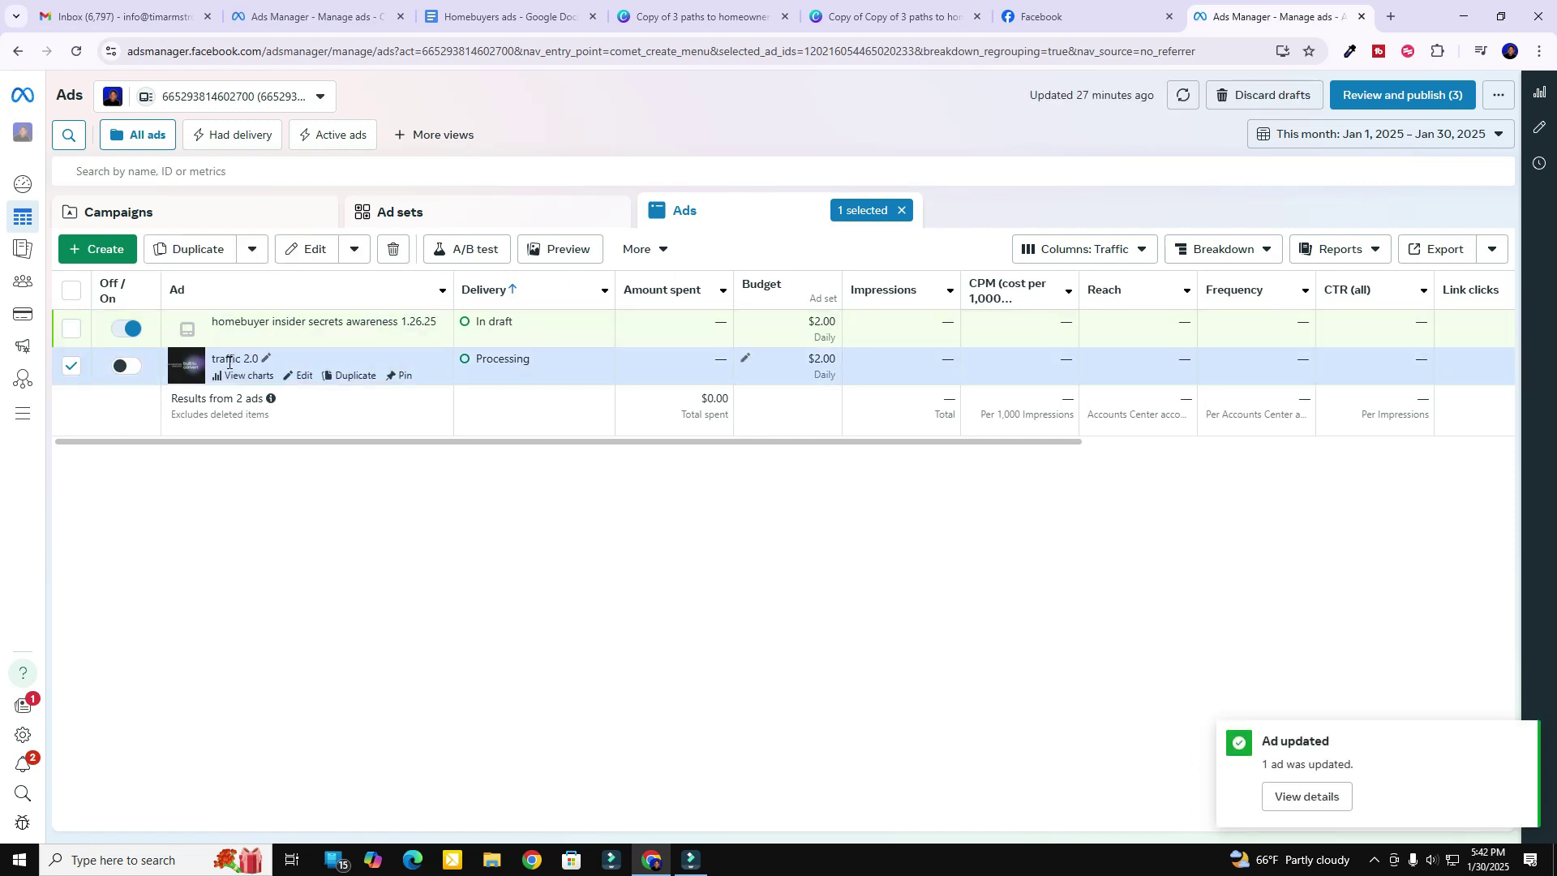
mouse_move(489, 364)
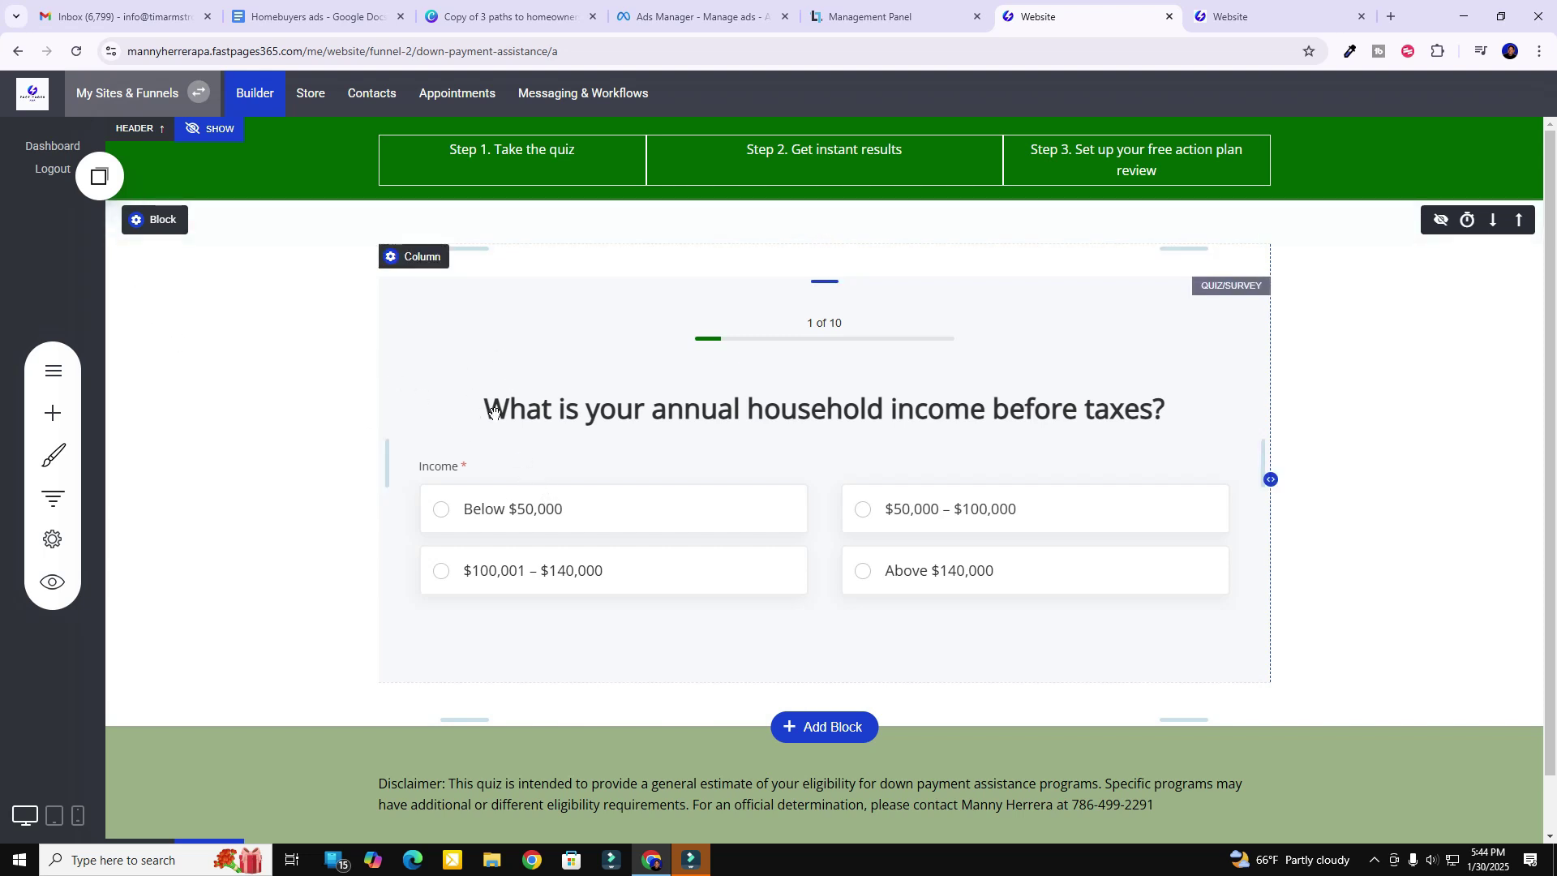
Add a hidden field to the quiz's Name step and map it to the UTM Campaign CRM property
click(498, 307)
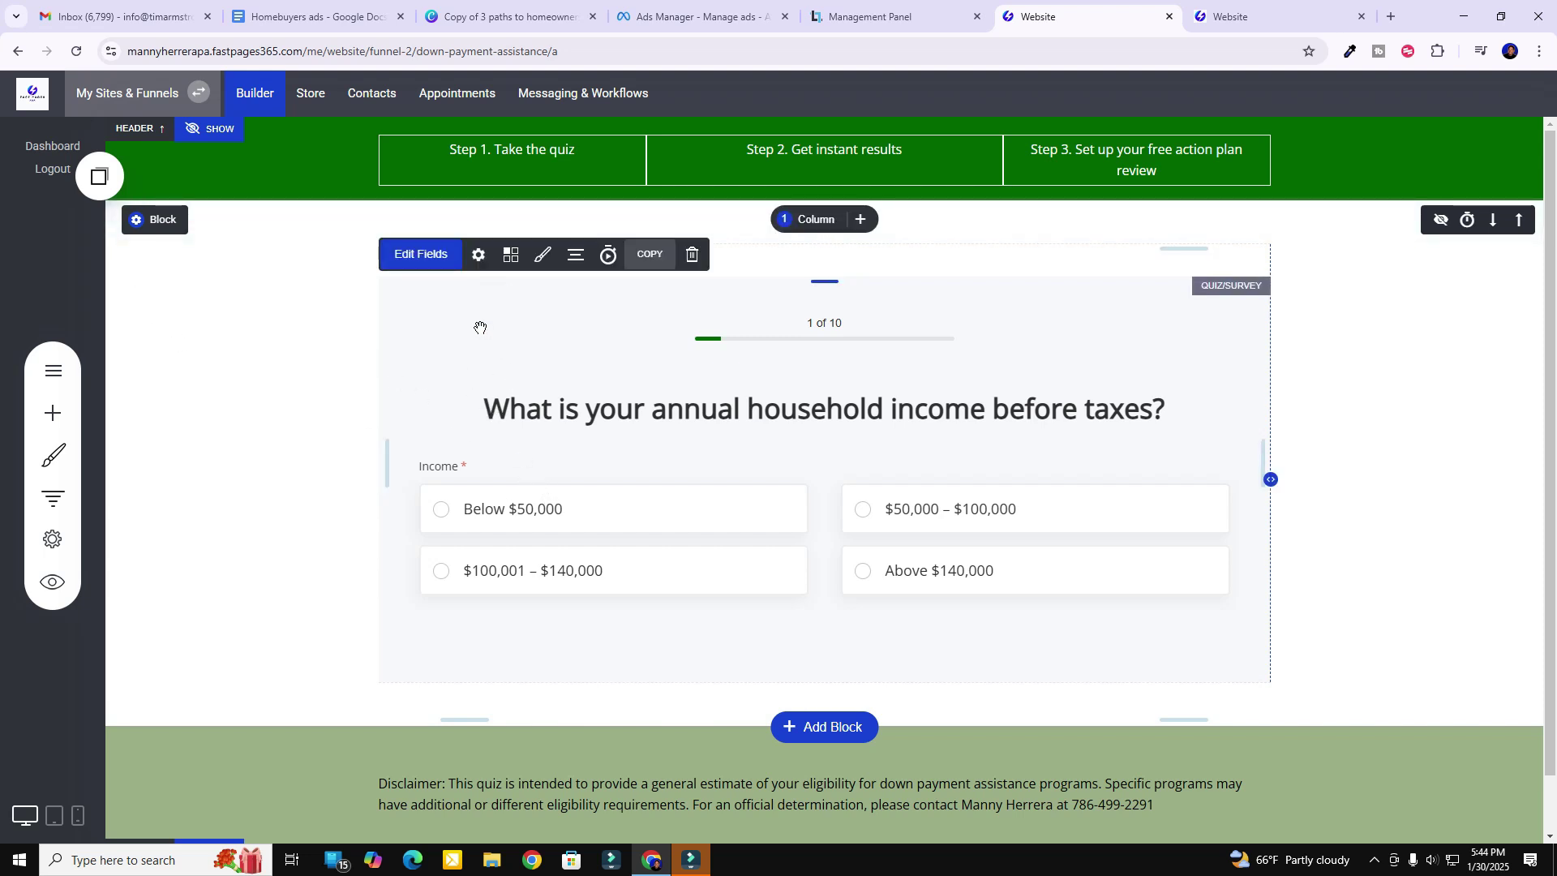
click(424, 257)
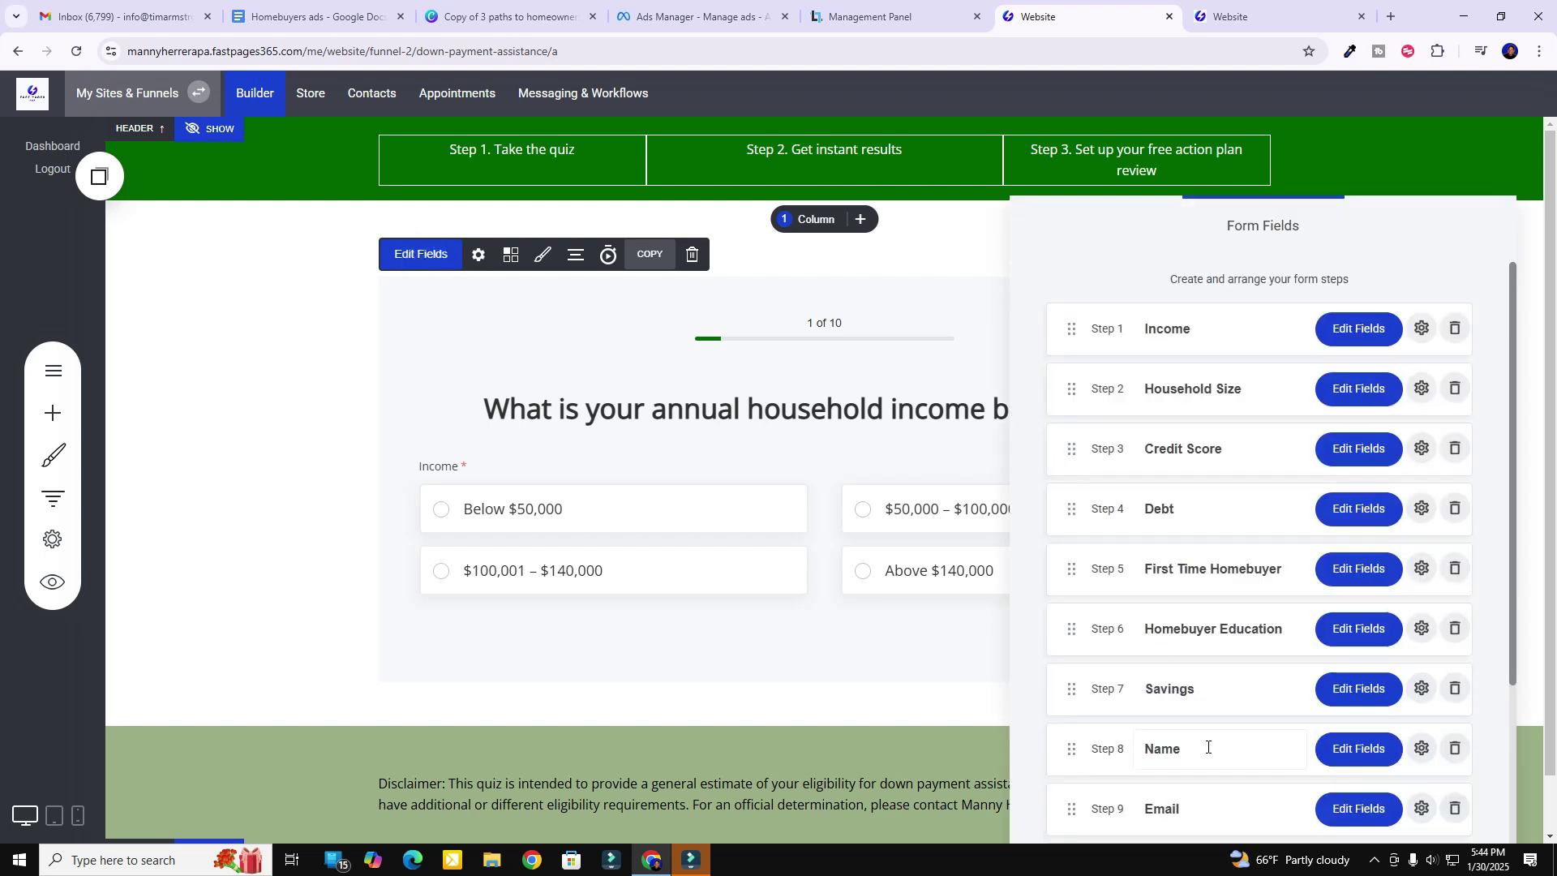
click(1339, 750)
click(785, 448)
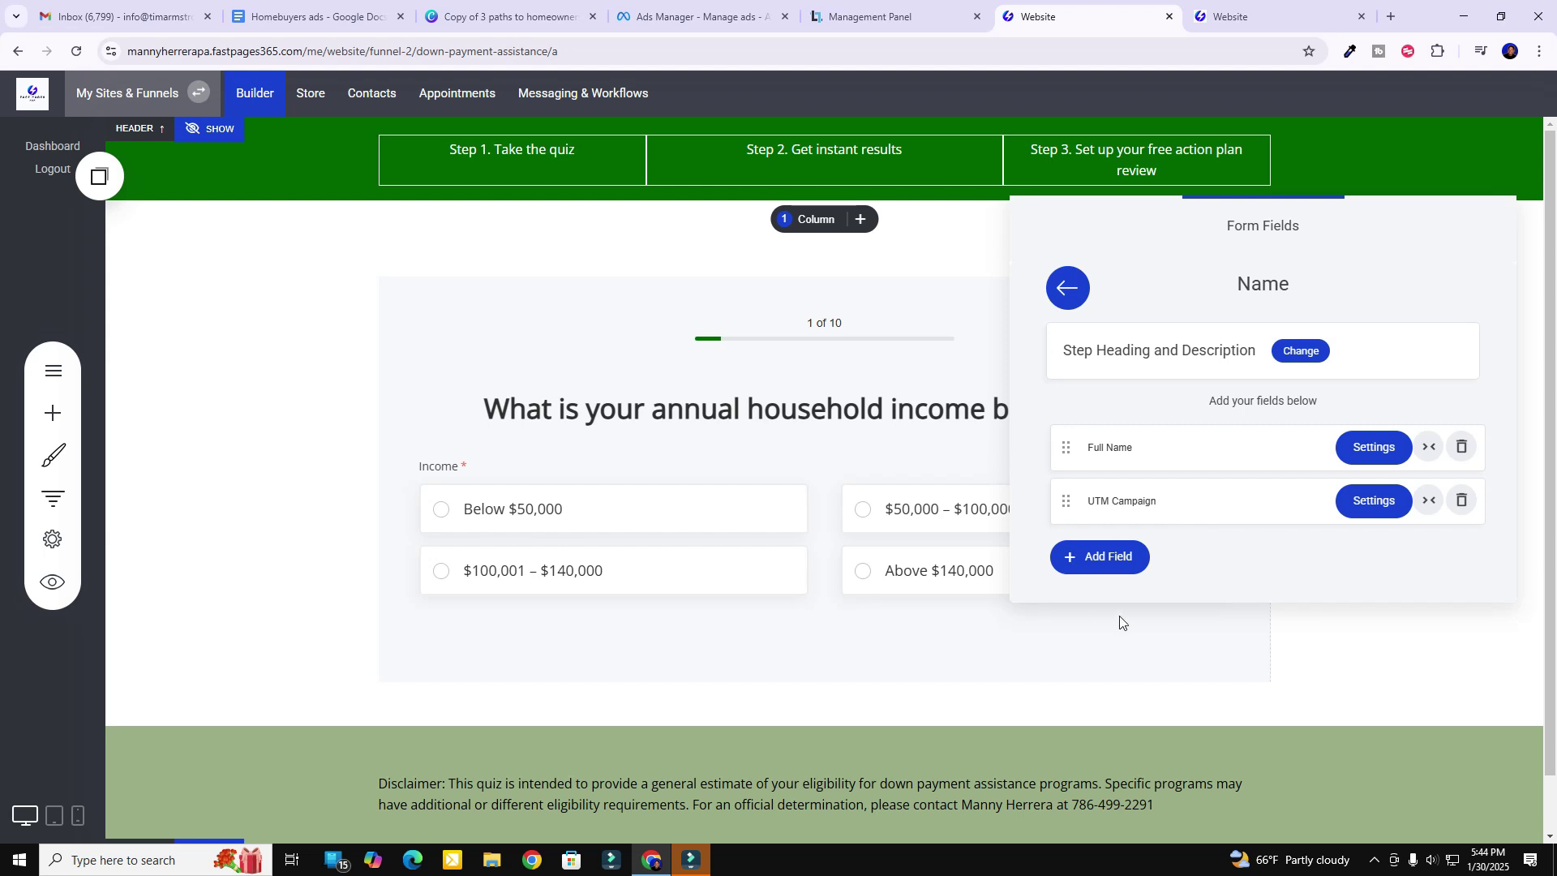
click(1084, 559)
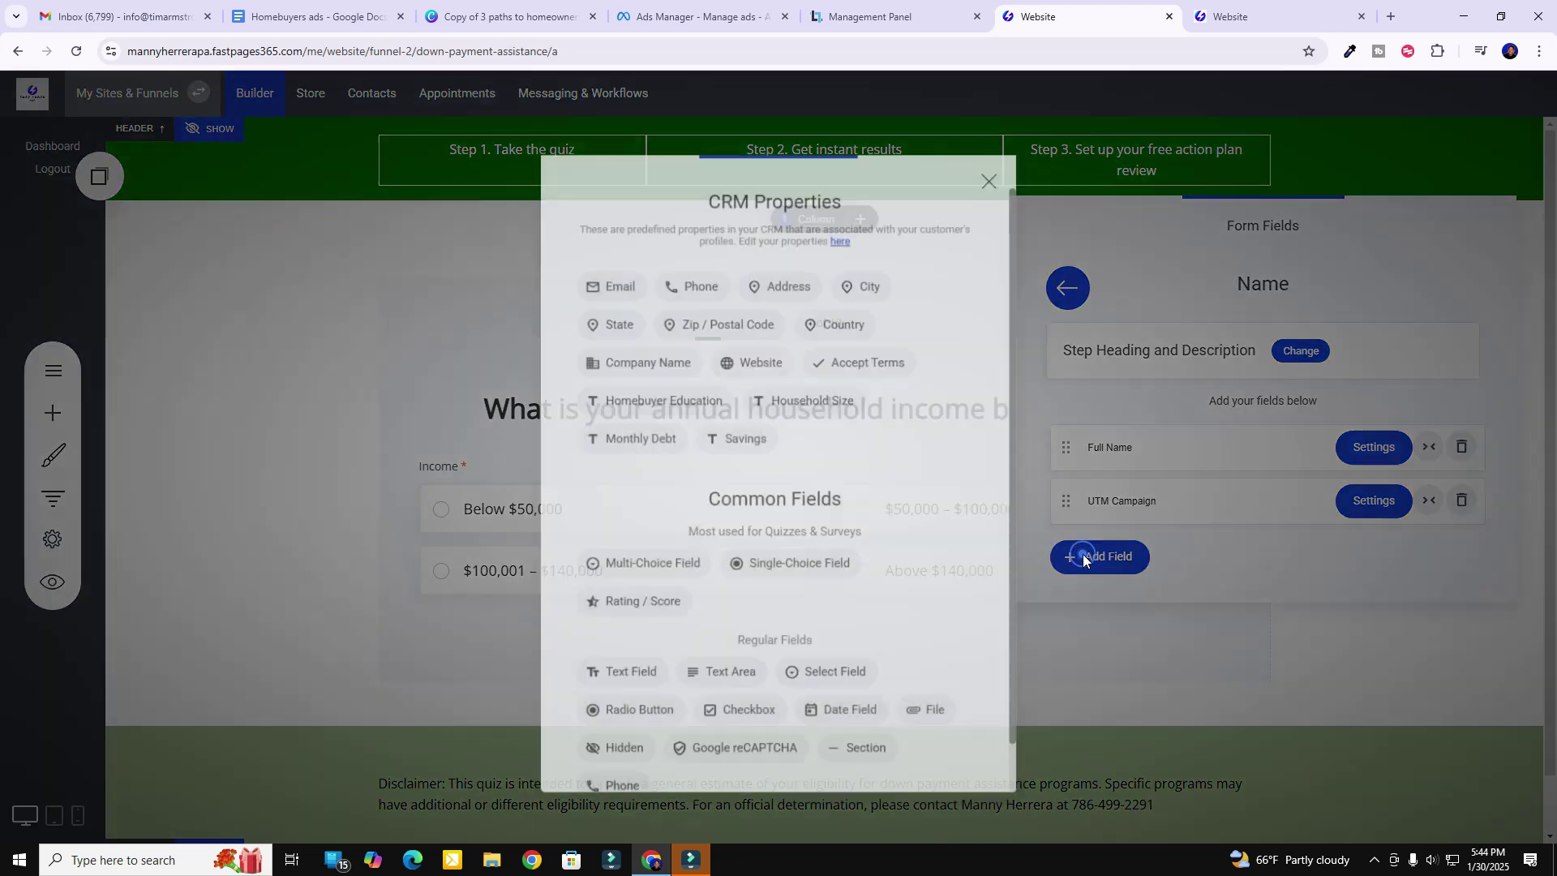
click(612, 758)
click(1379, 560)
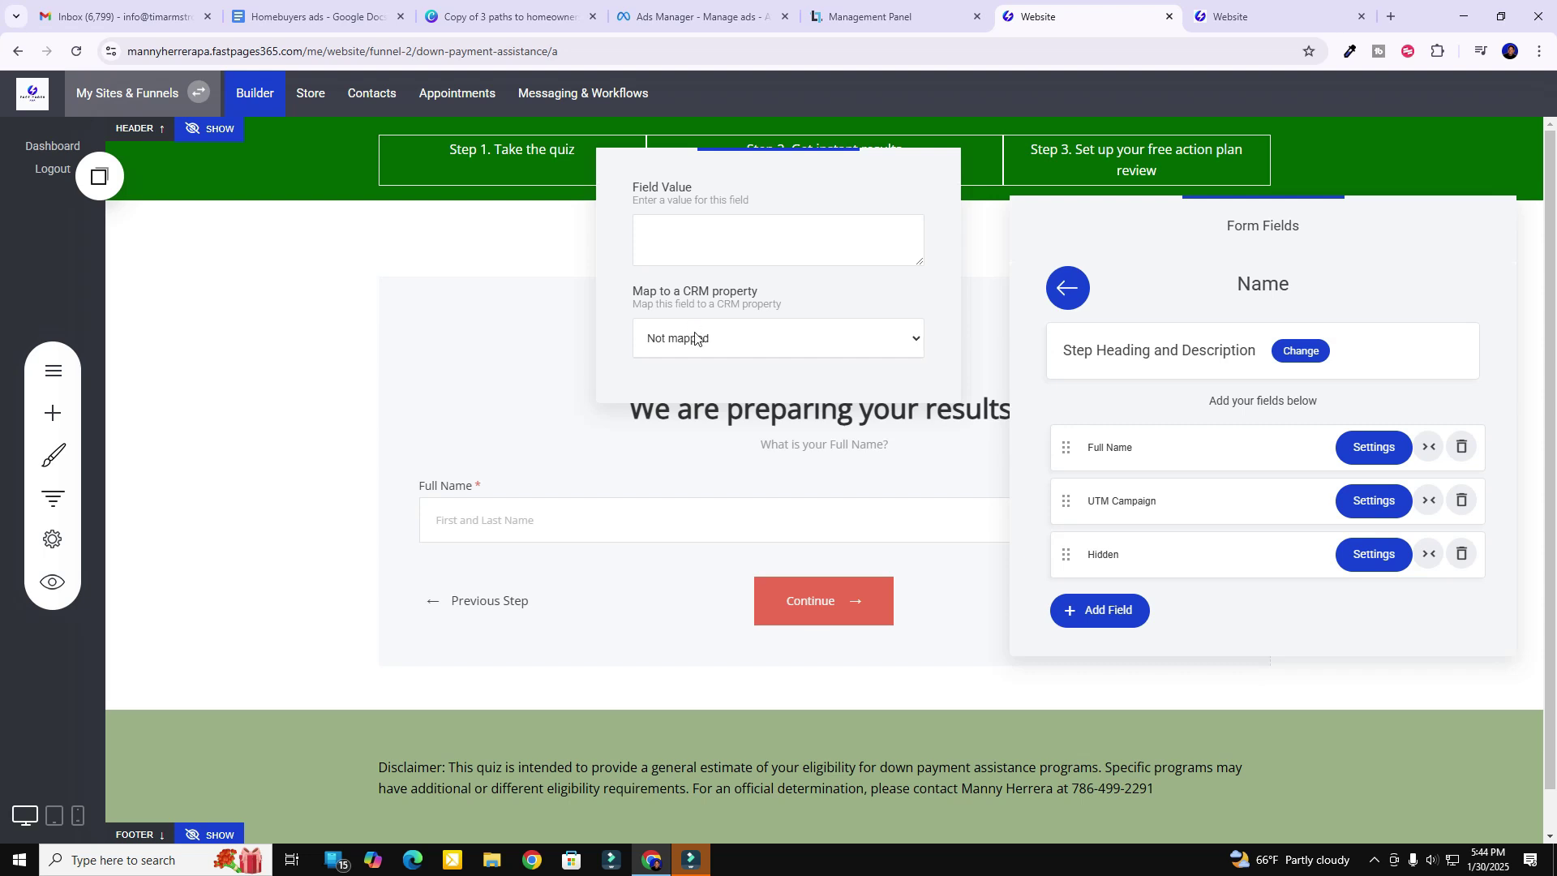
click(694, 338)
scroll(754, 568, down, 4)
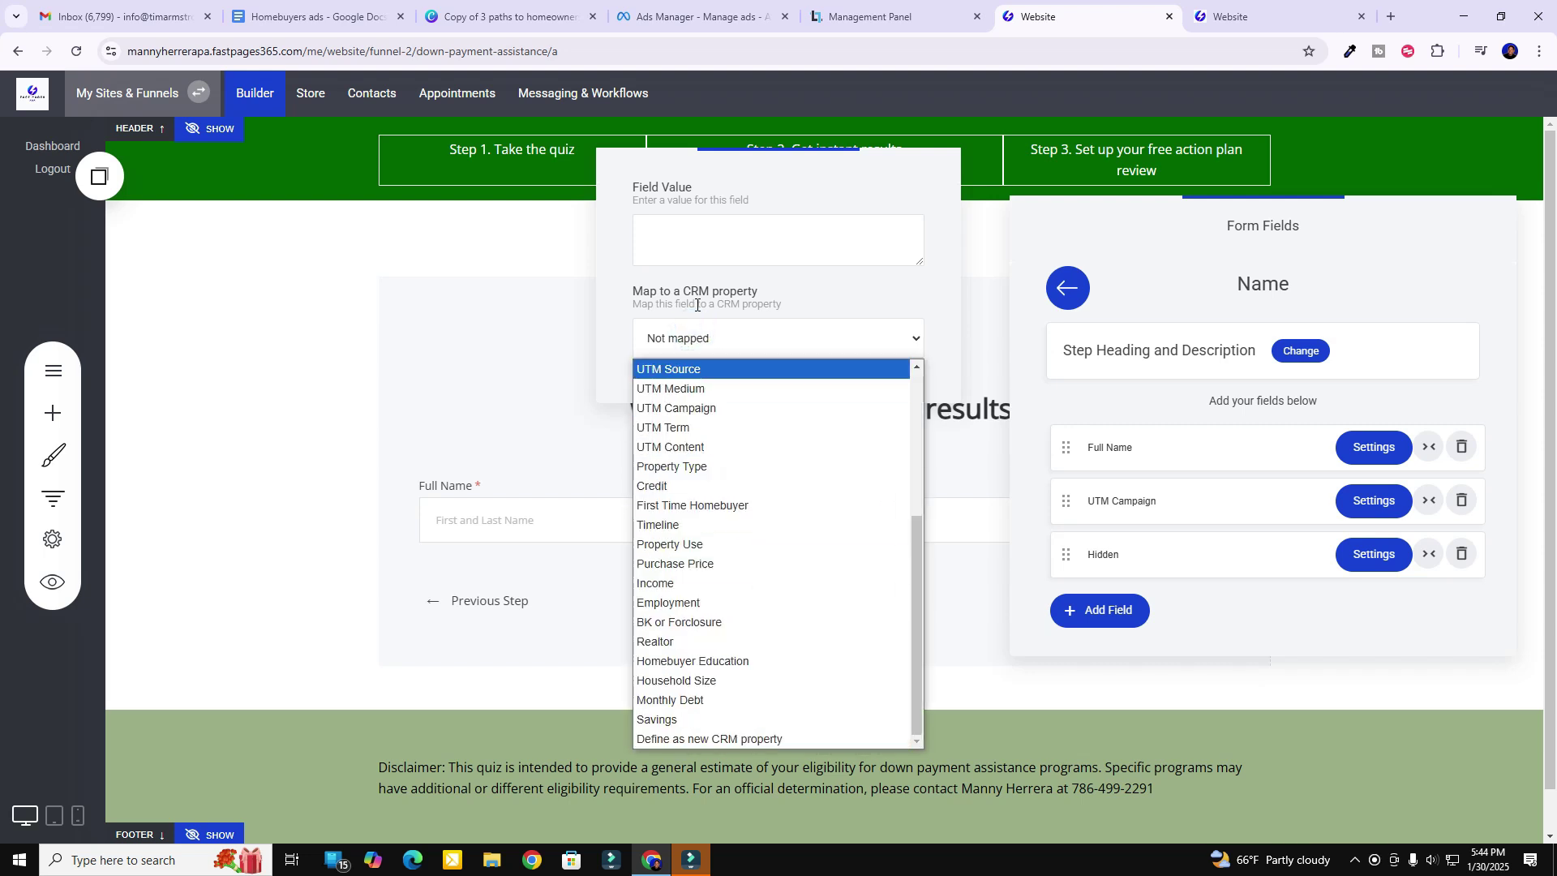
click(697, 409)
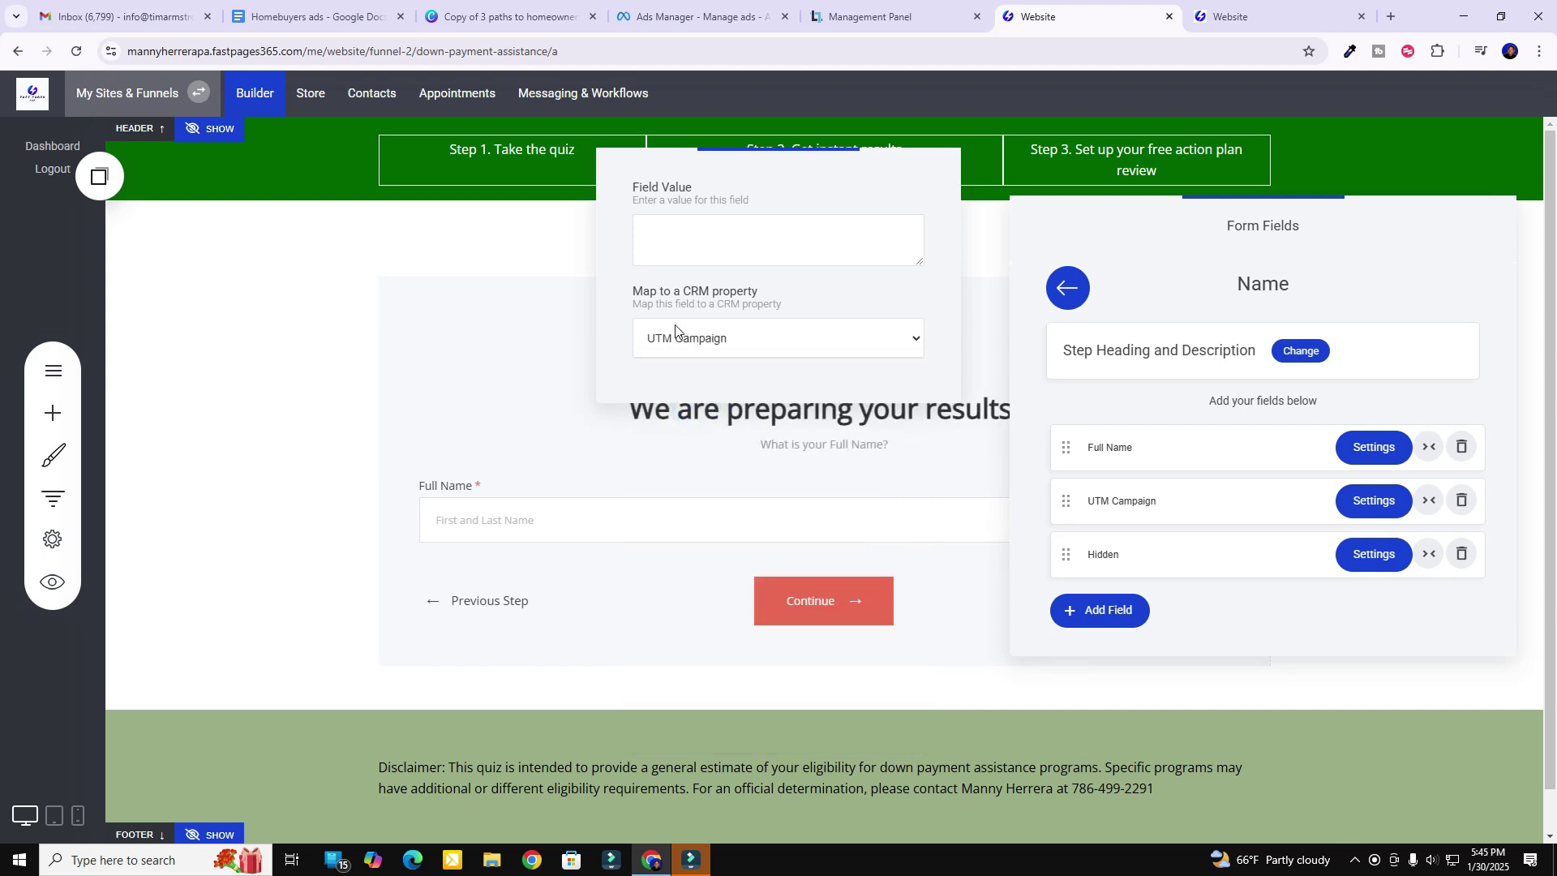
click(1209, 619)
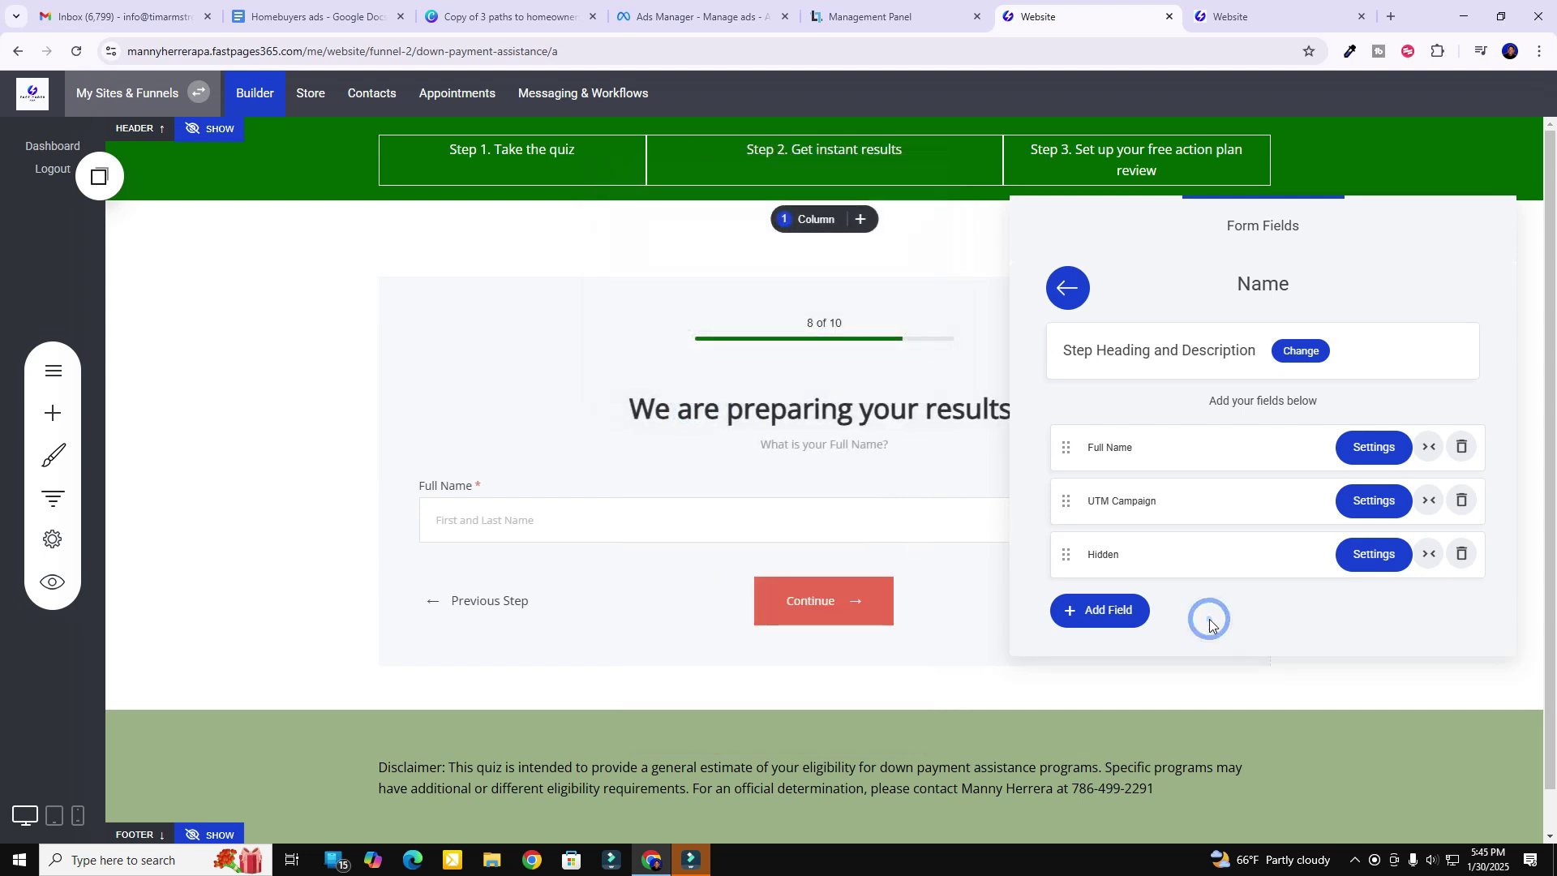
Rename the new hidden field as "UTM Campaign" and save the quiz page
double_click(1180, 545)
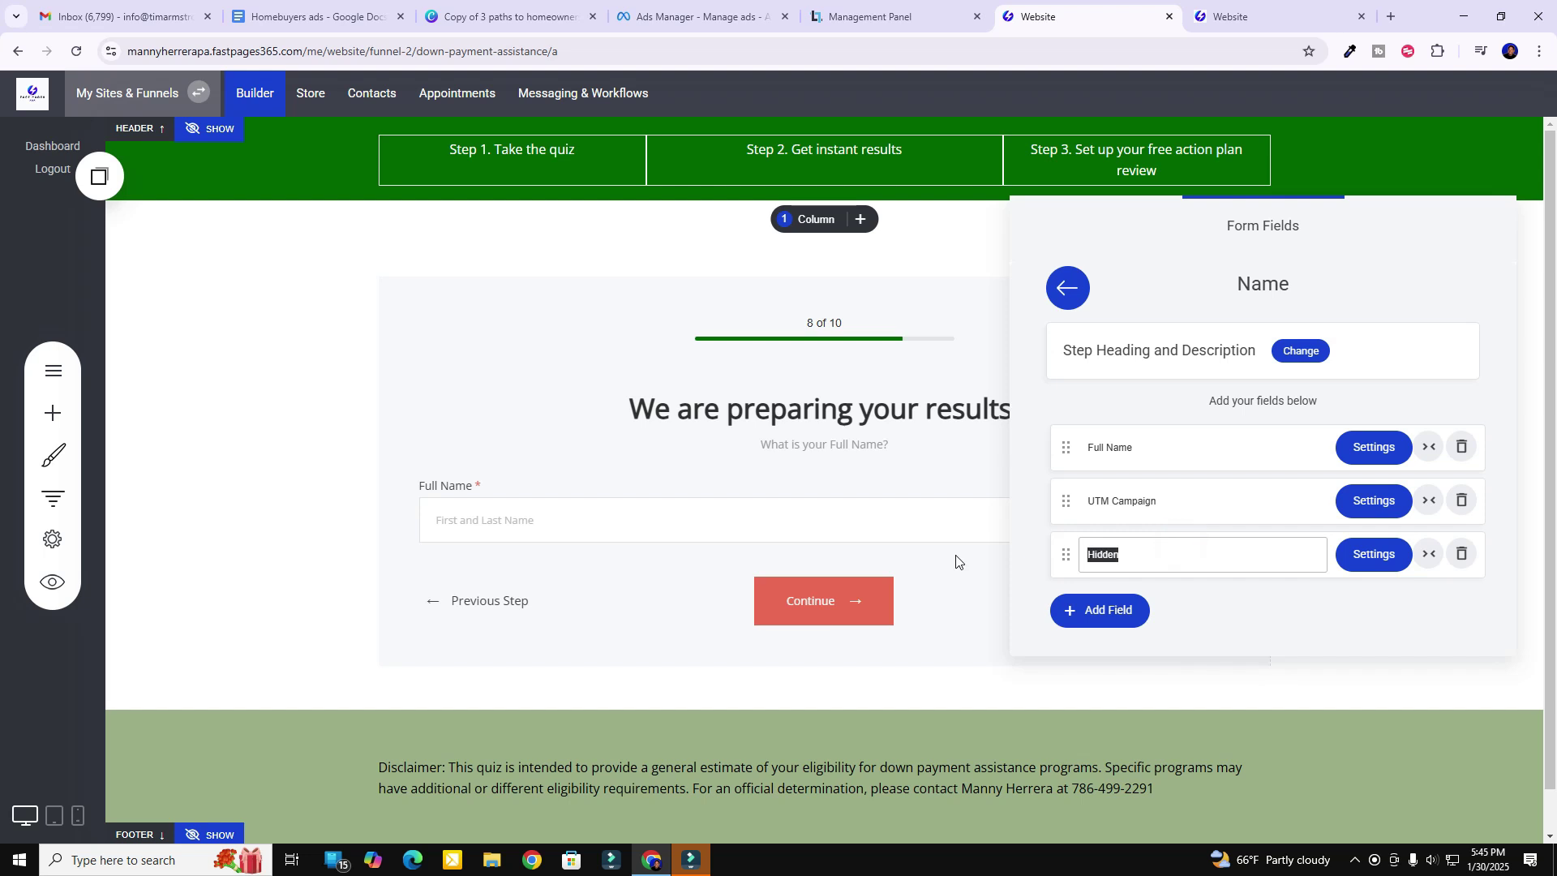
text(u)
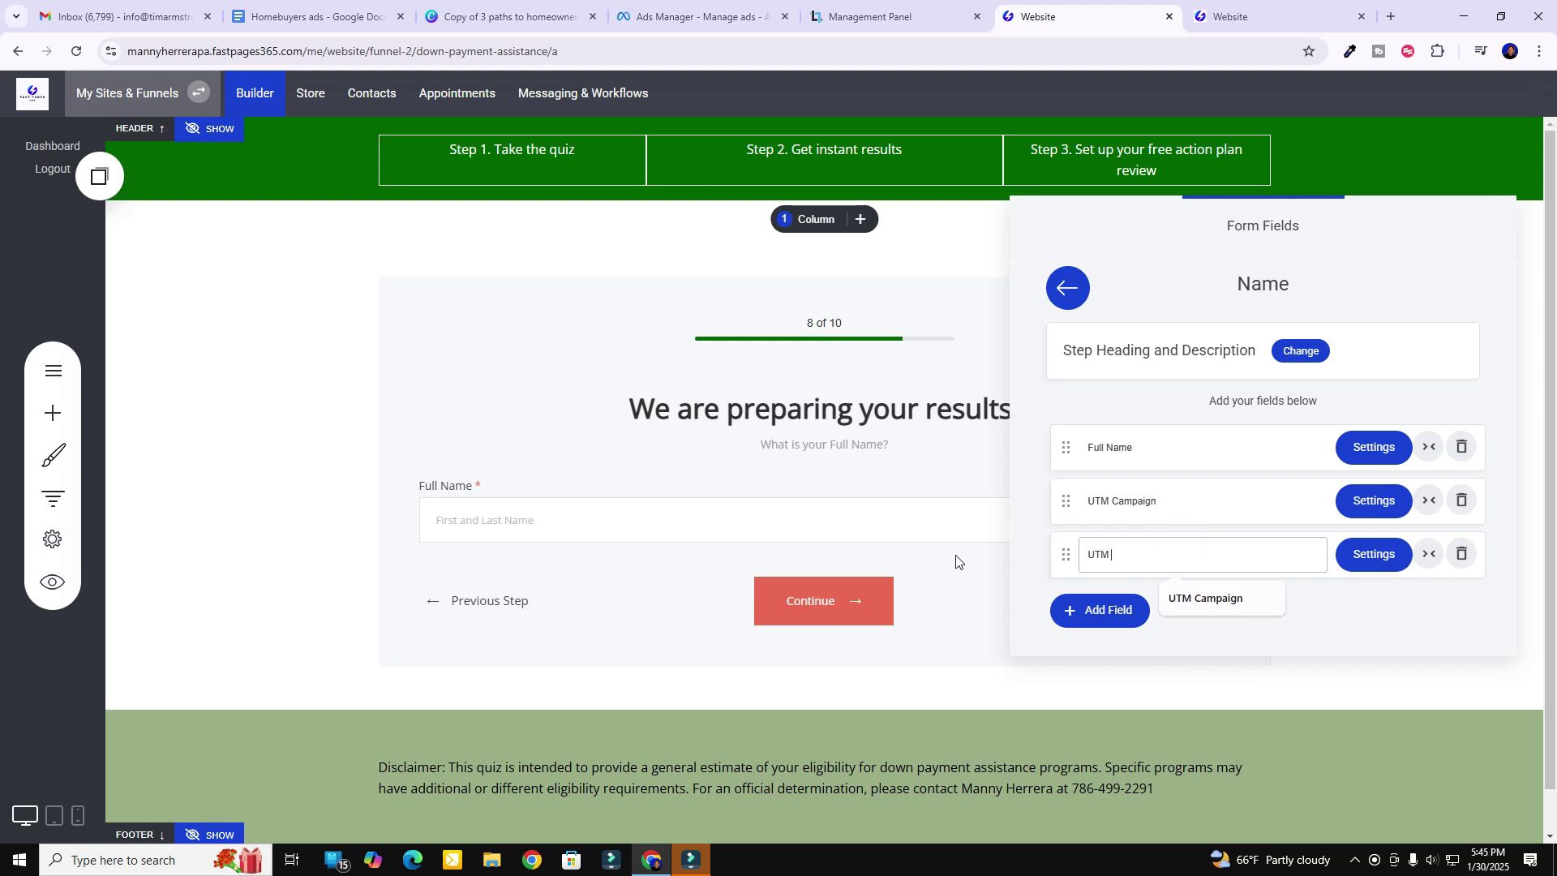
text(TM)
click(1205, 597)
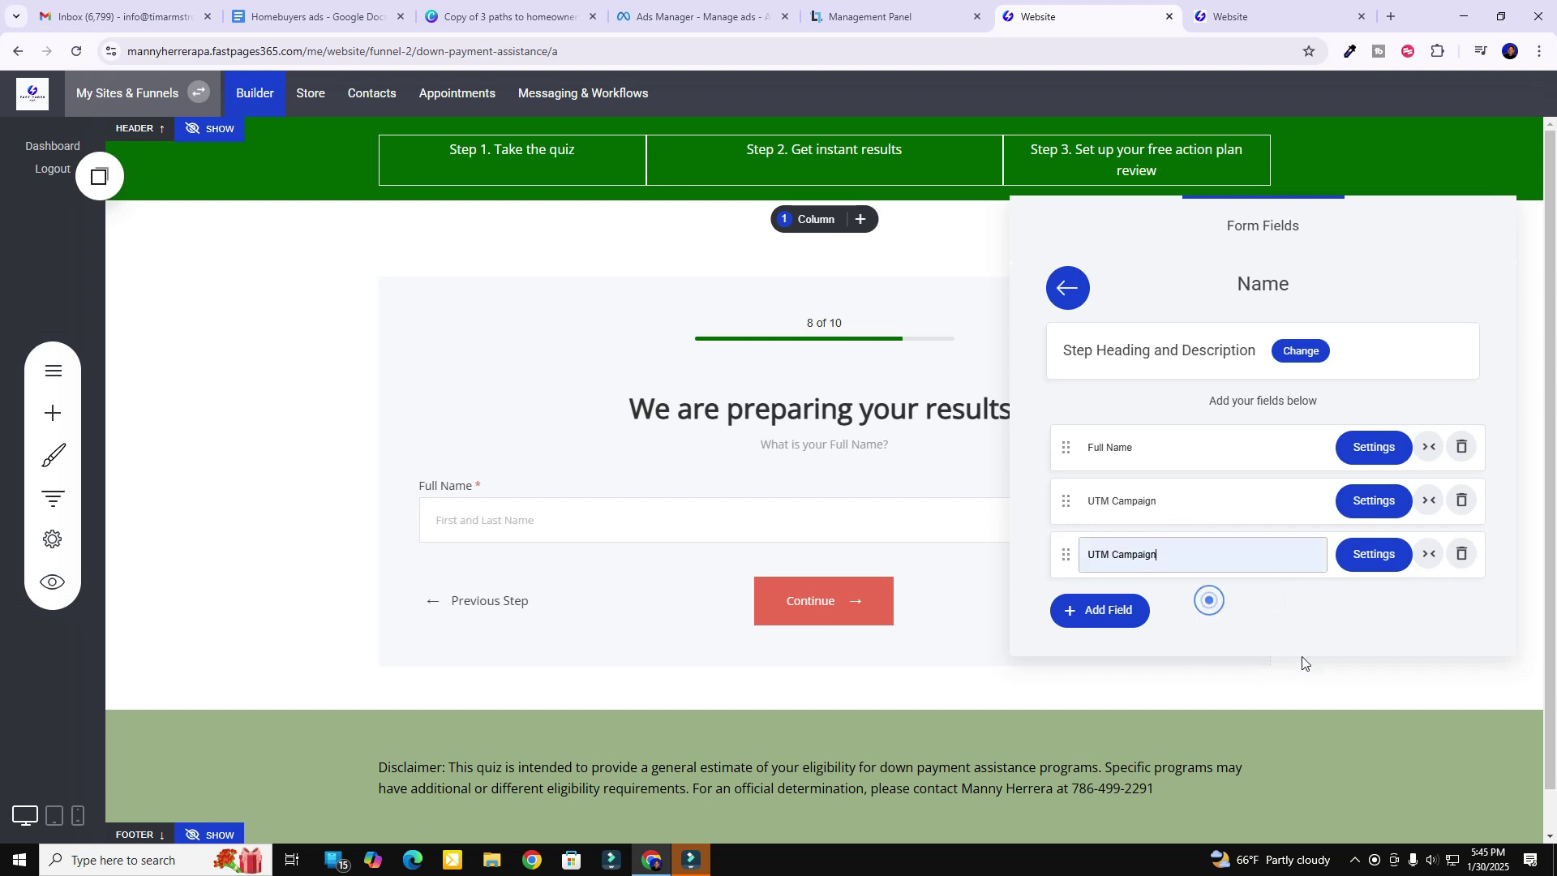
click(1301, 657)
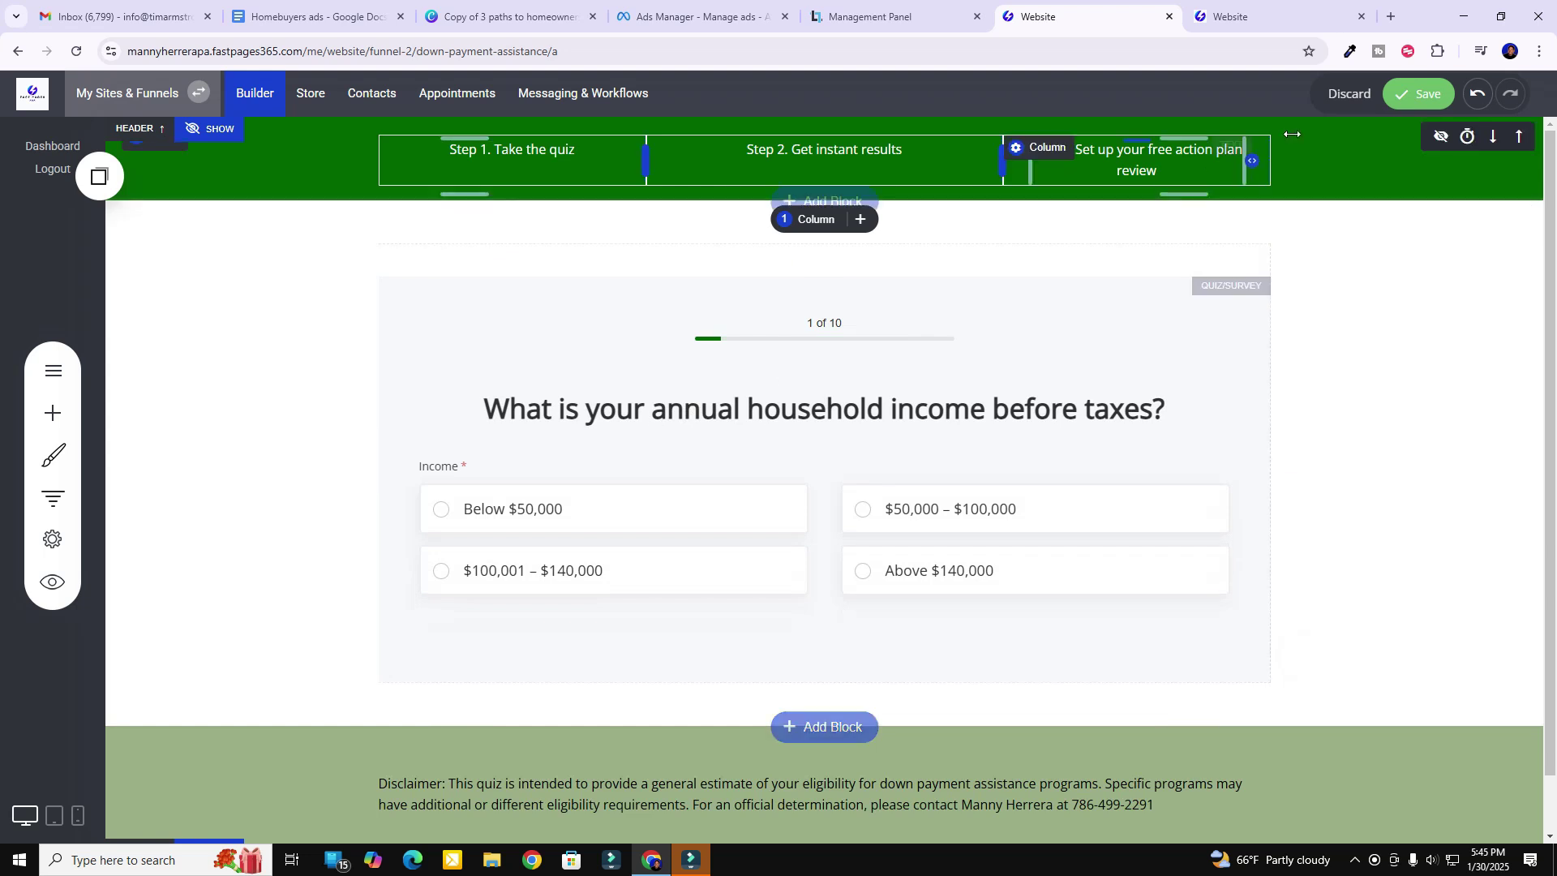
click(1445, 79)
Delete the duplicate UTM Campaign field at the end of the quiz's Name step
click(508, 313)
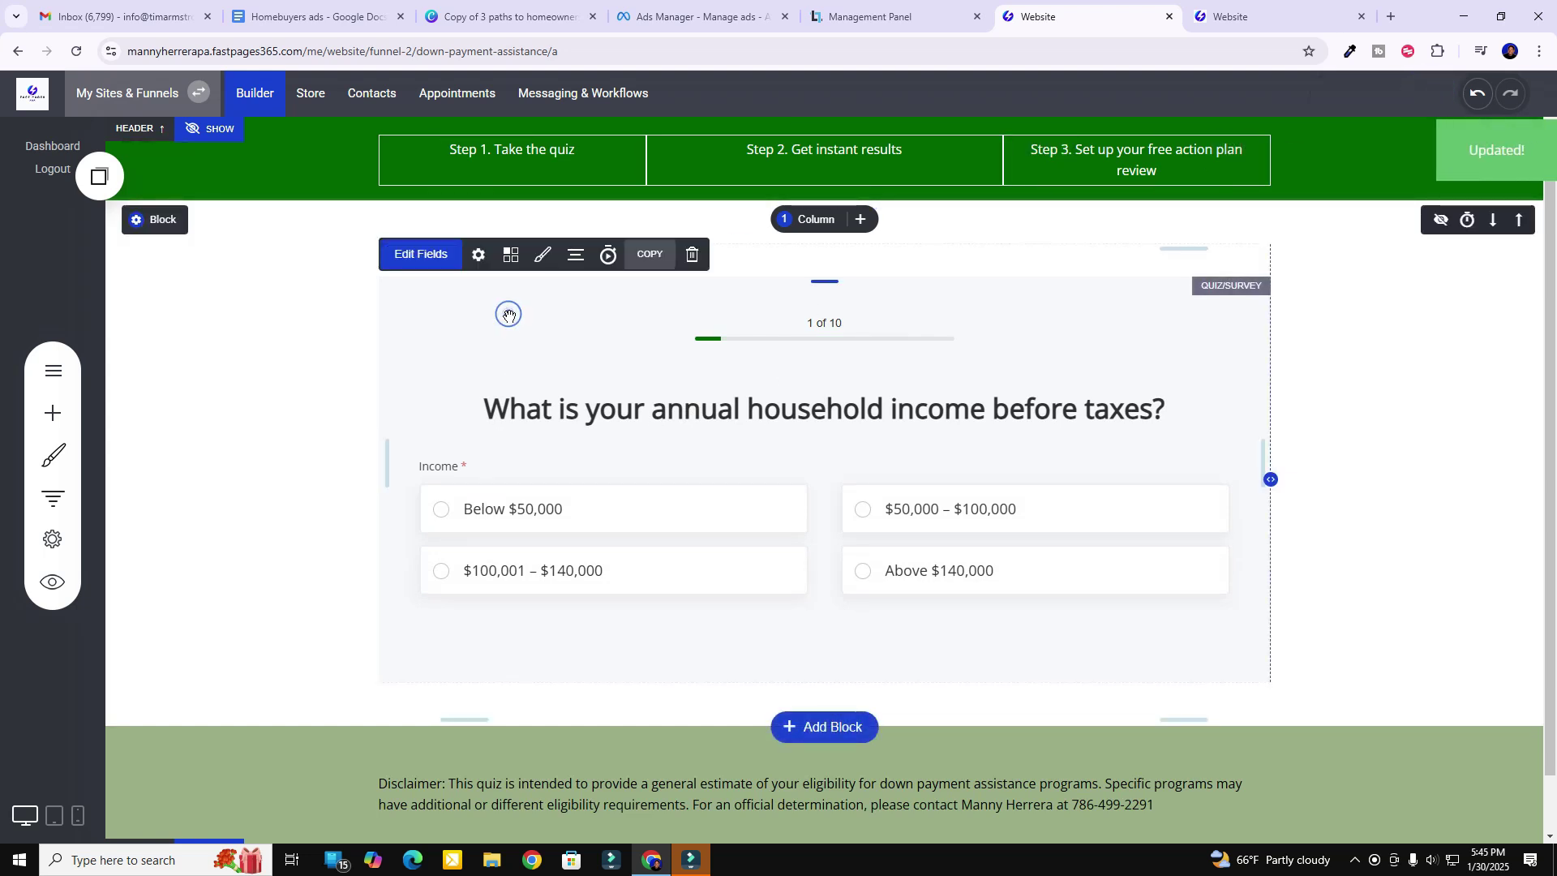
click(422, 256)
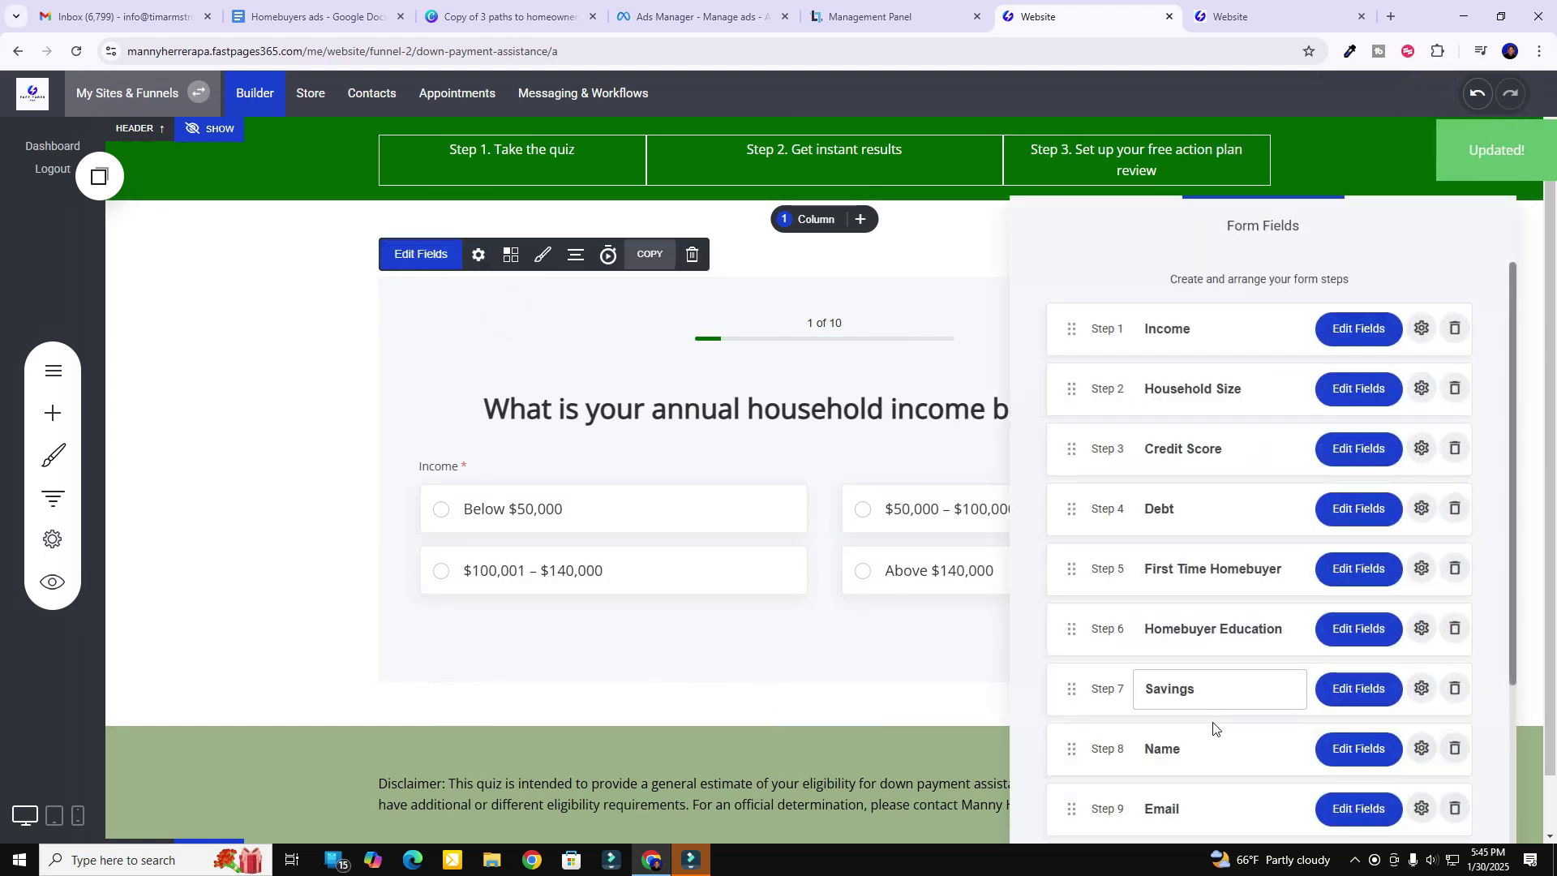
click(1339, 748)
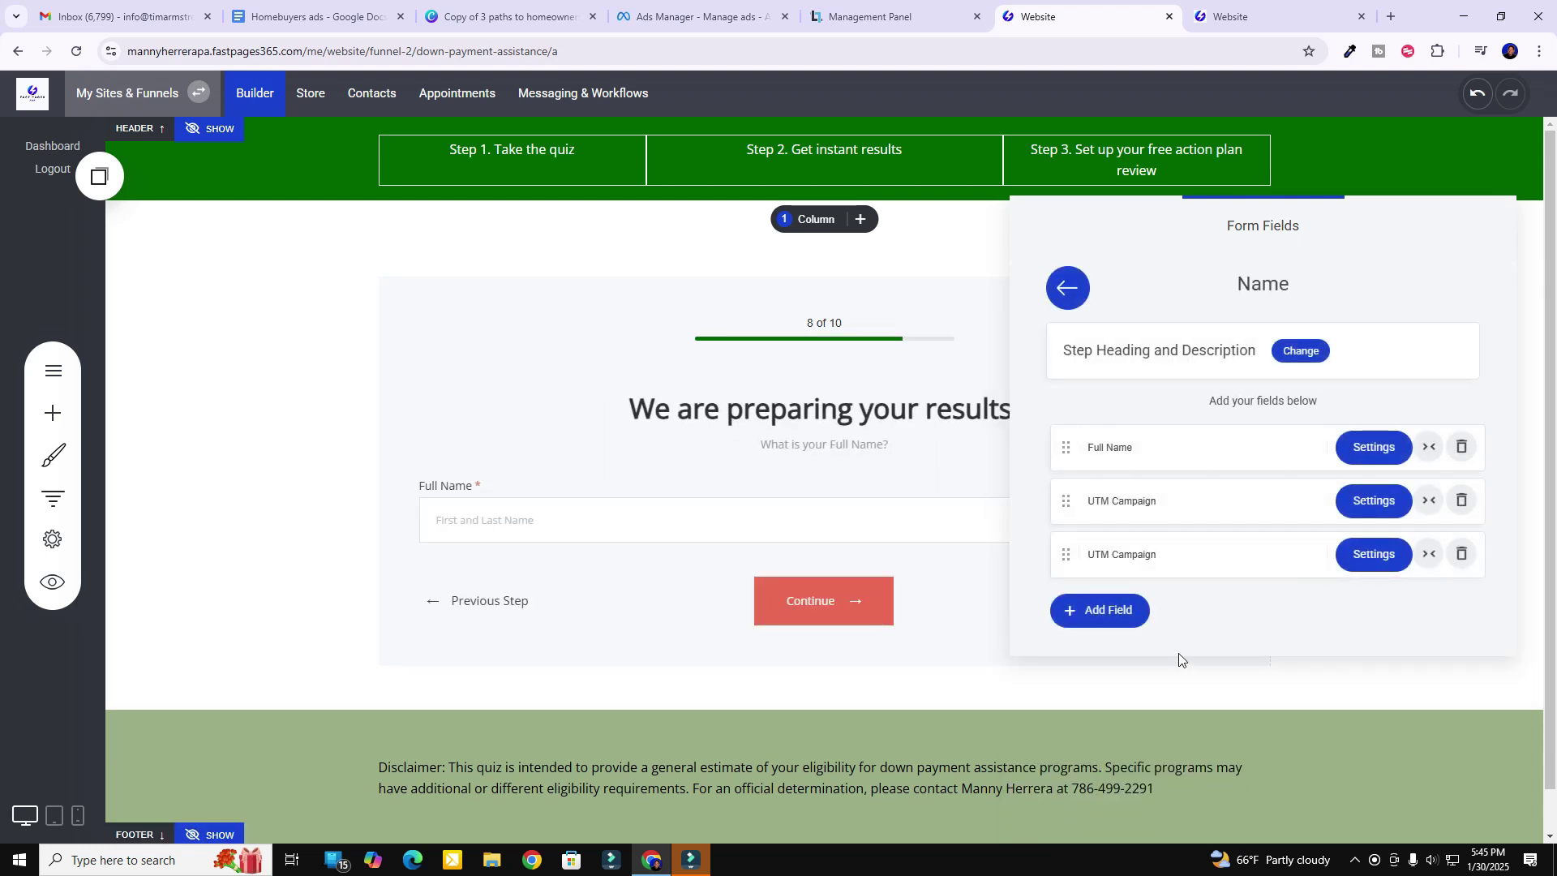
click(1463, 554)
click(847, 427)
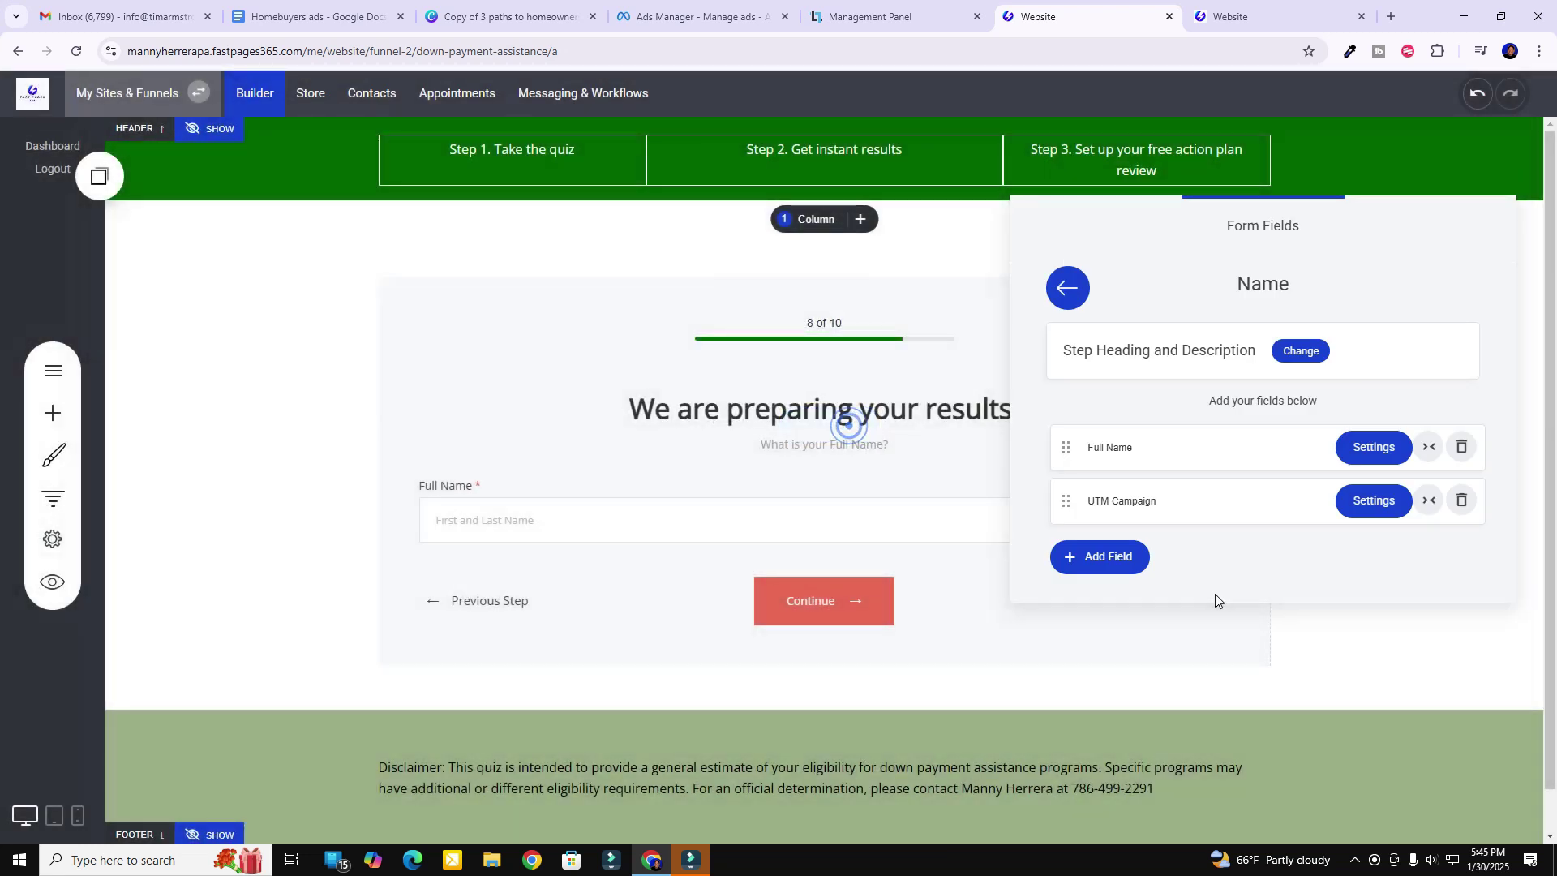
Open the settings of the Name step's remaining UTM Campaign field to examine its CRM mapping
click(1372, 501)
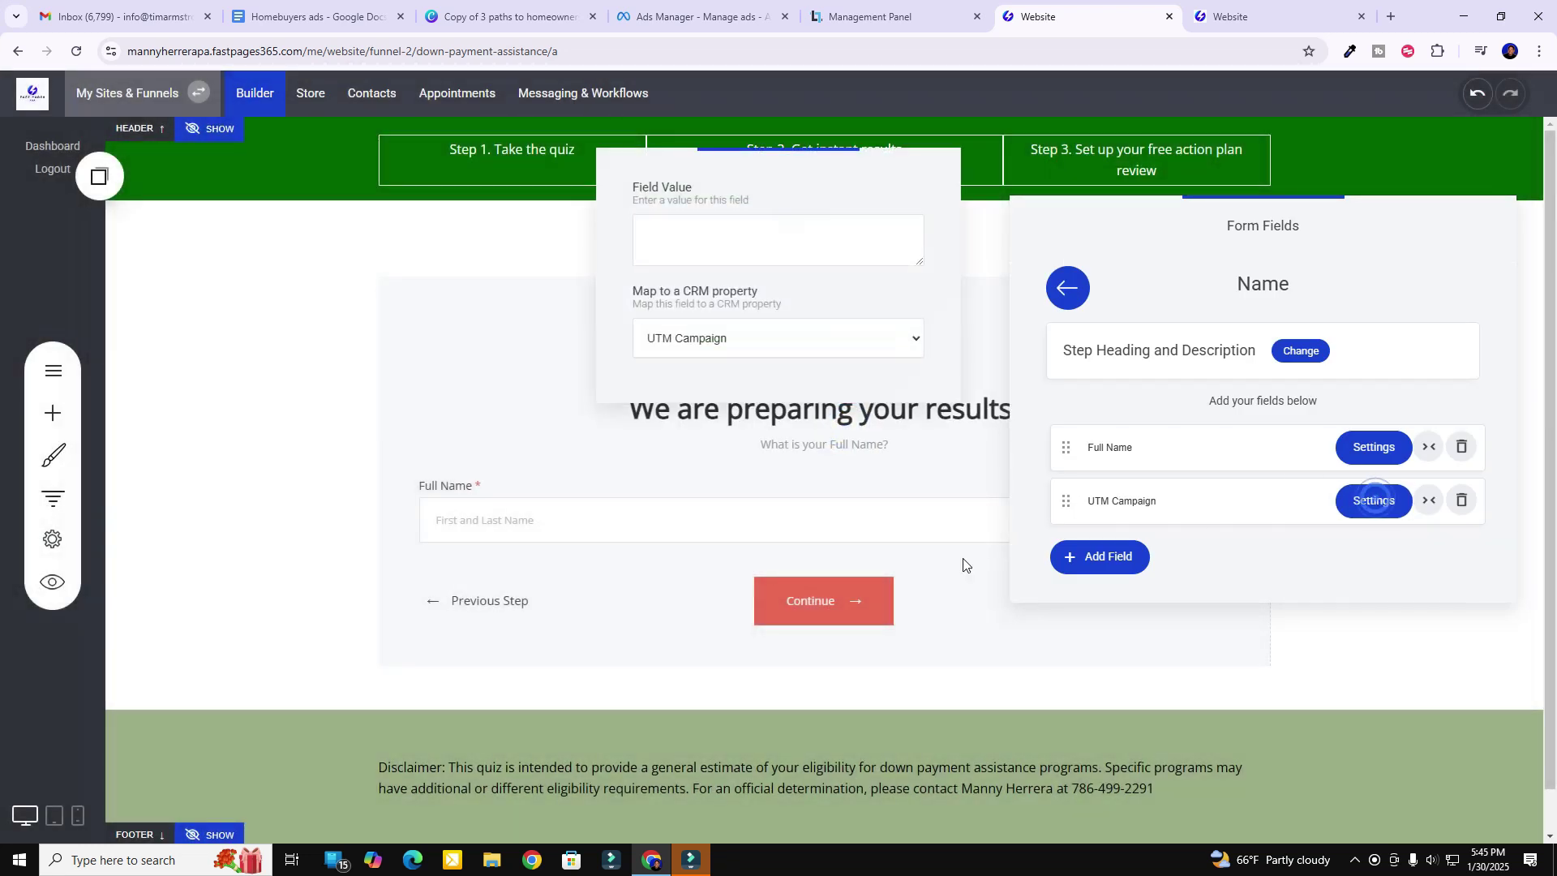